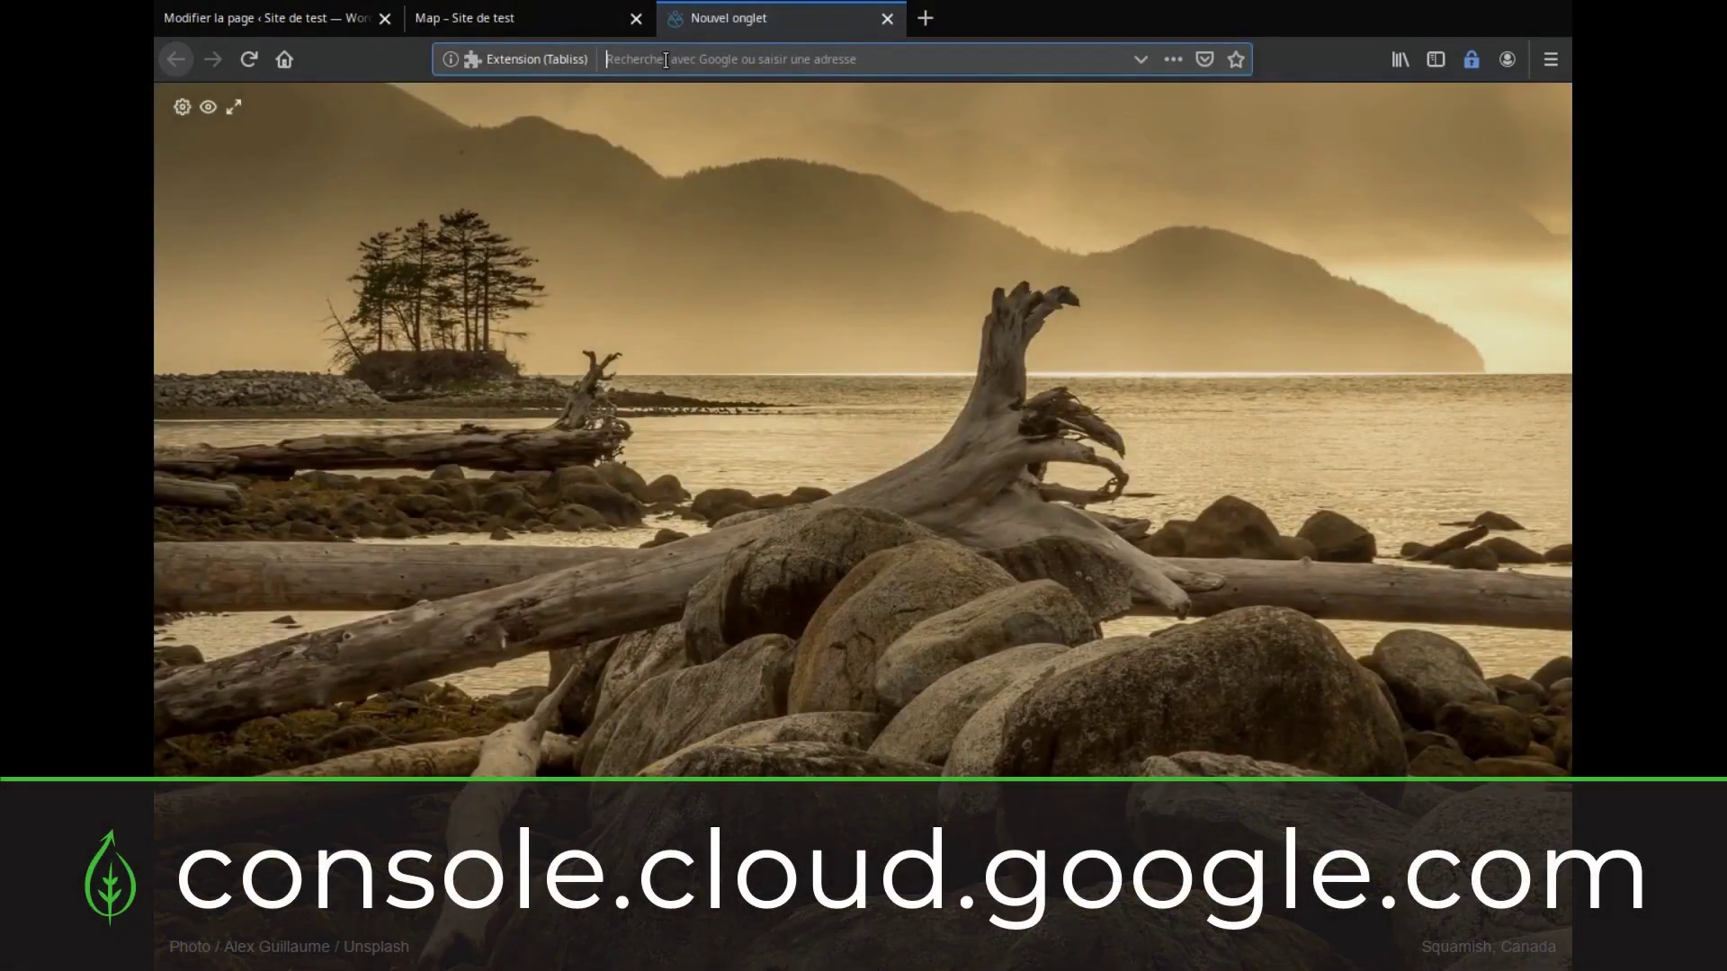
# Load console.cloud.google.com and sign in with the account email and password
pyautogui.click(665, 59)
pyautogui.write('console.cloud.google.com')
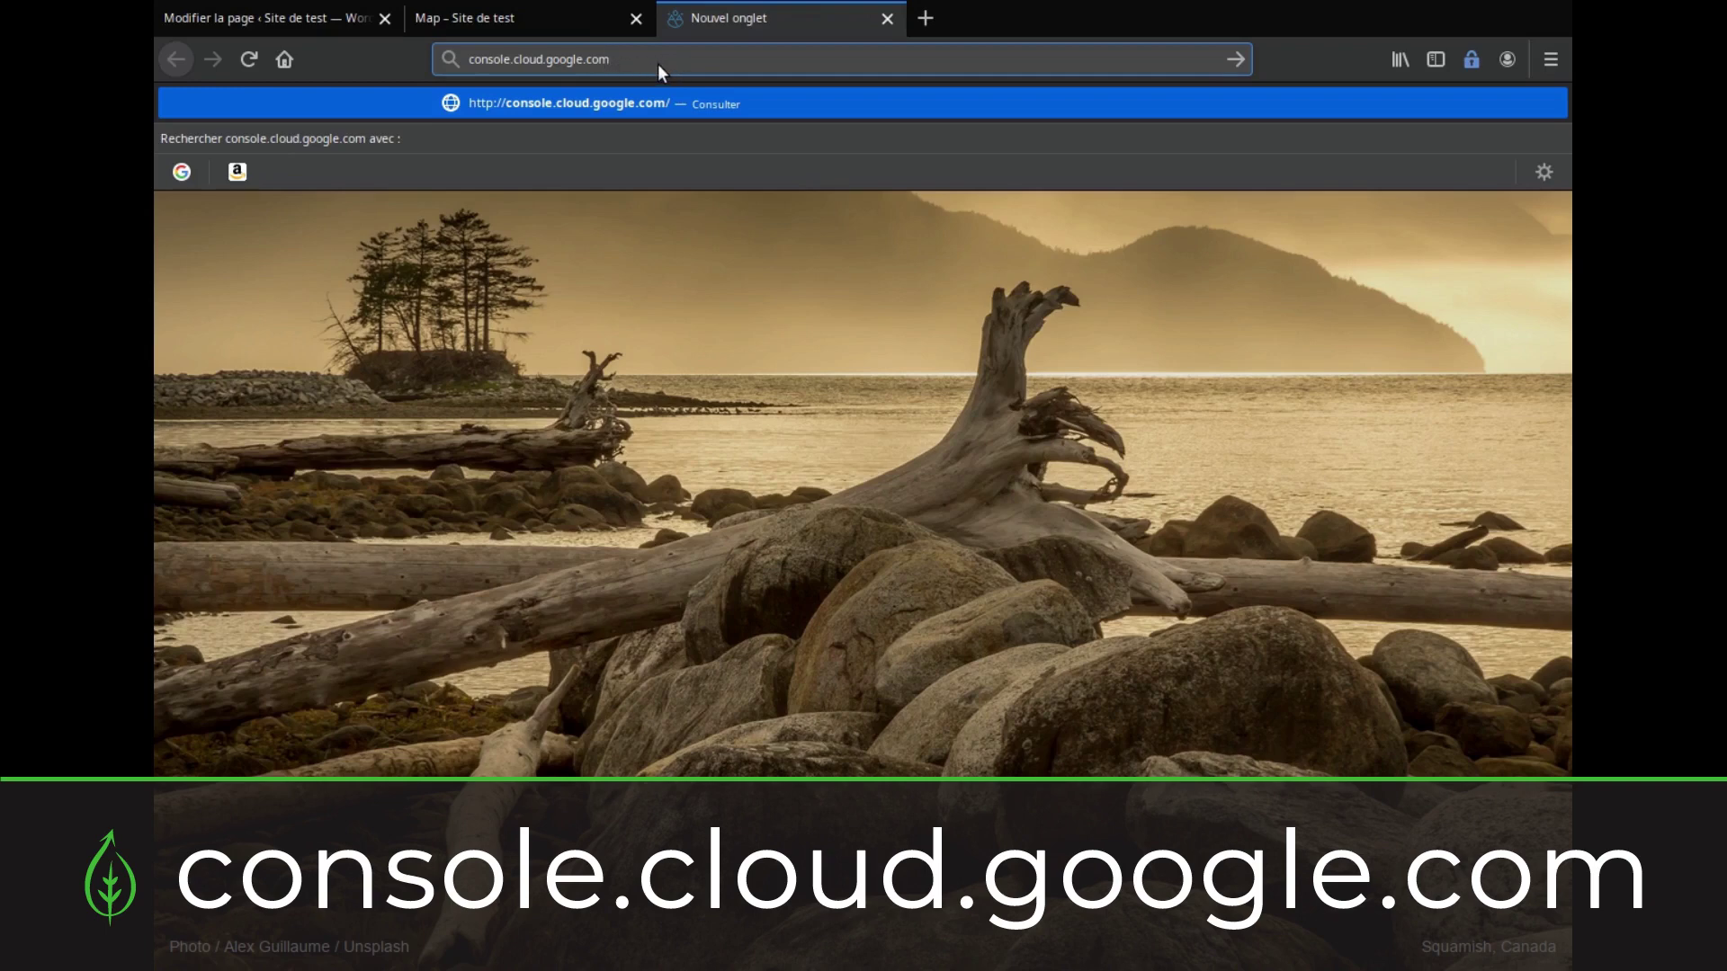
pyautogui.press('Return')
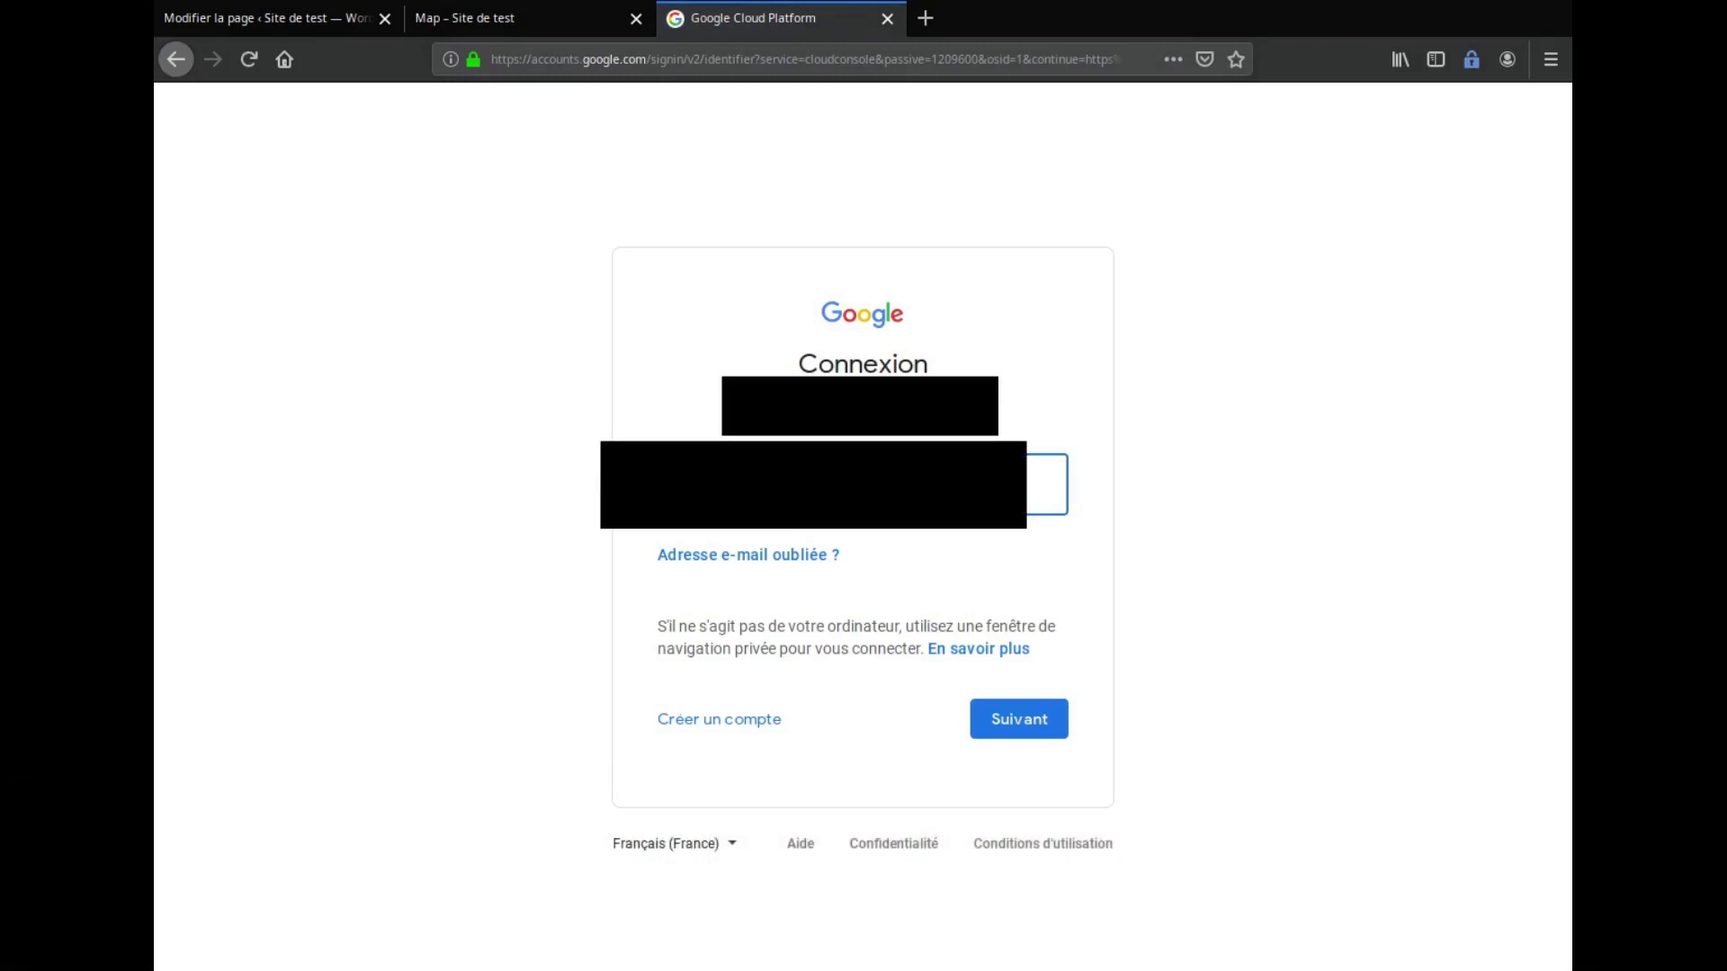
pyautogui.click(1024, 717)
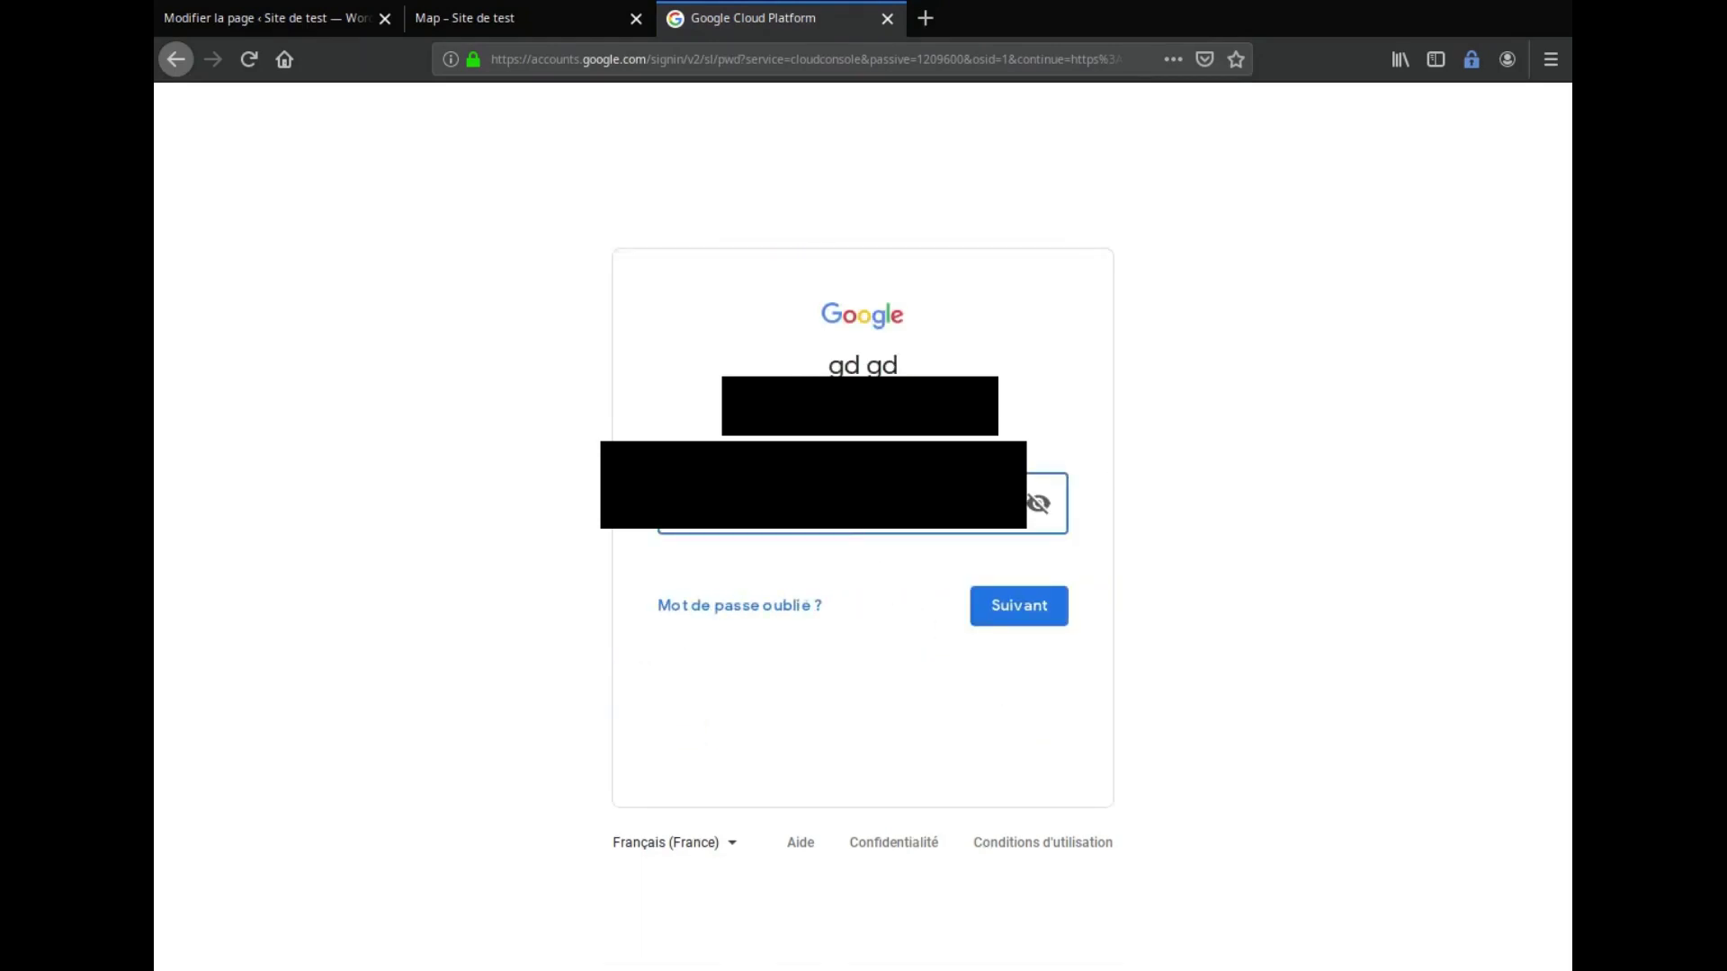
pyautogui.click(1036, 601)
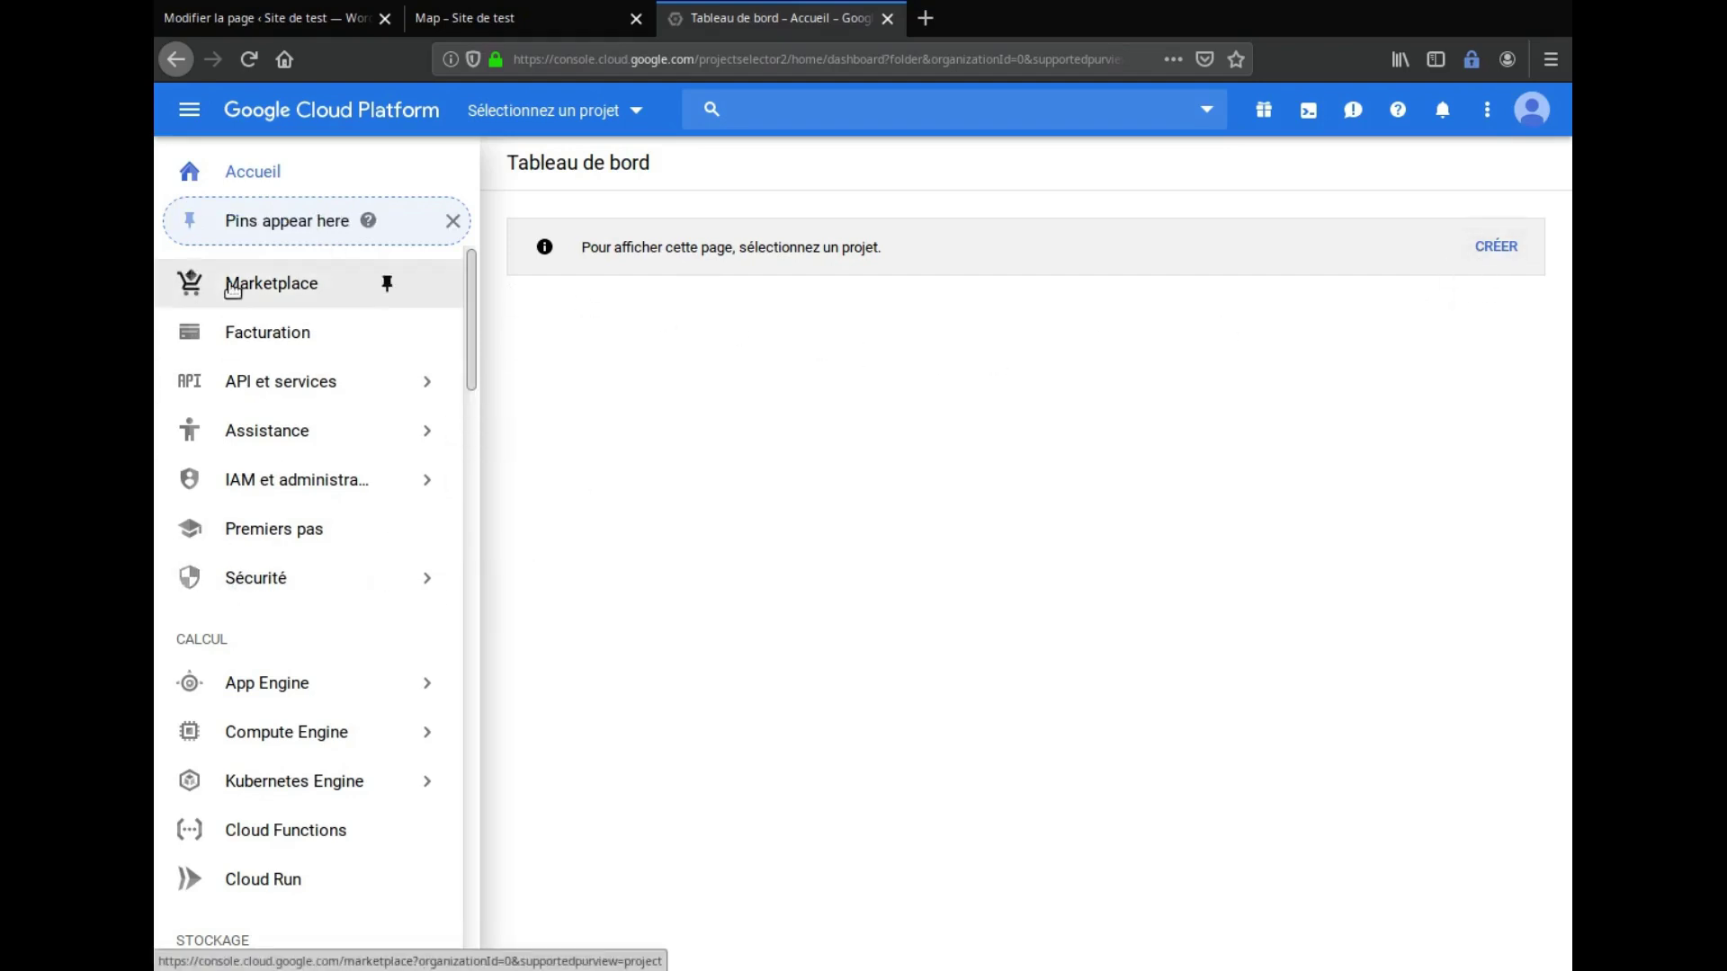
# Start a new project from the dashboard and replace the default name with monprojet
pyautogui.click(189, 117)
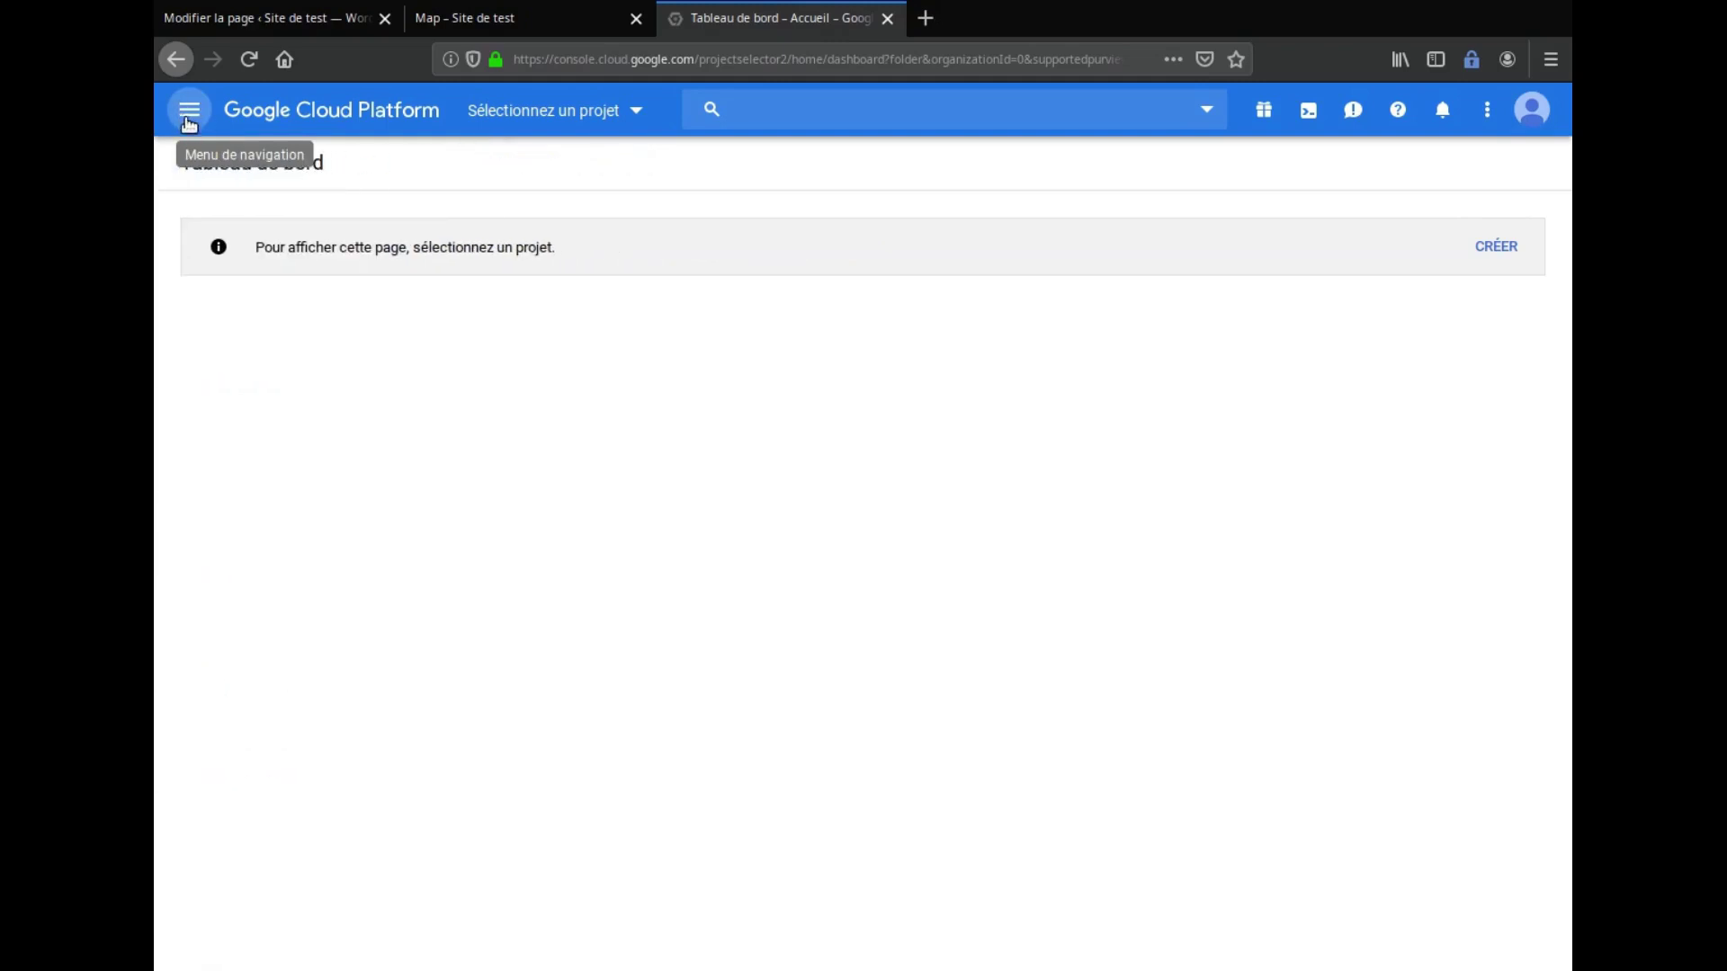
pyautogui.click(175, 117)
pyautogui.click(191, 112)
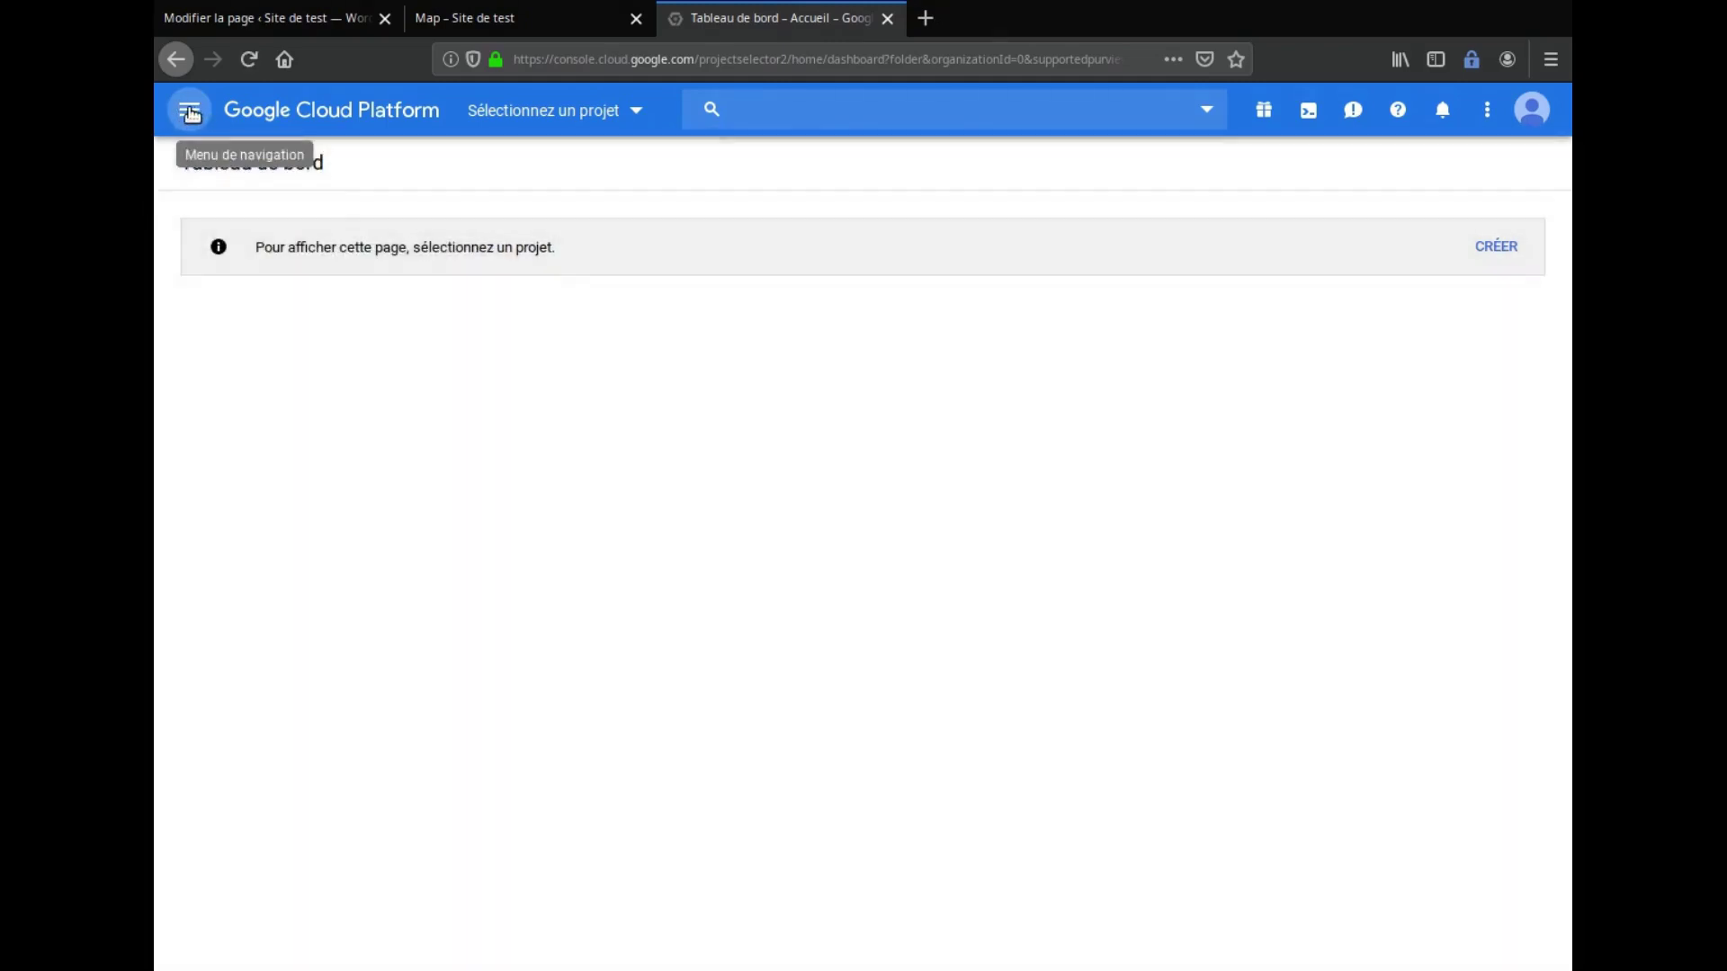
pyautogui.click(191, 112)
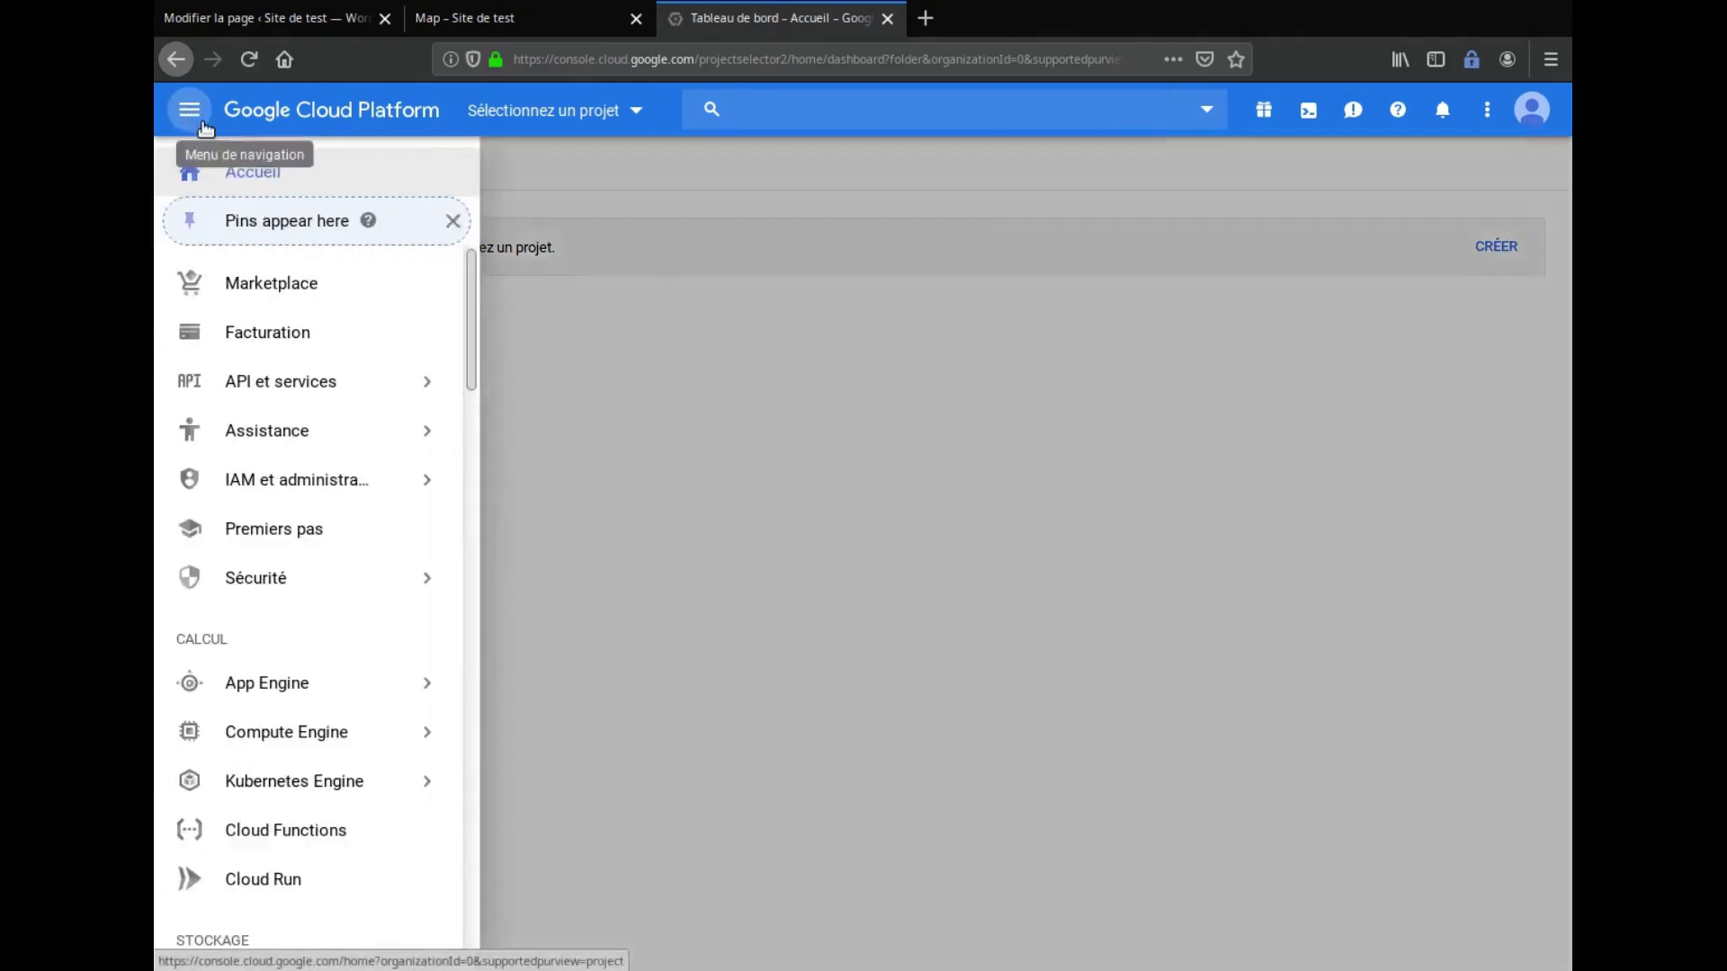
pyautogui.click(765, 378)
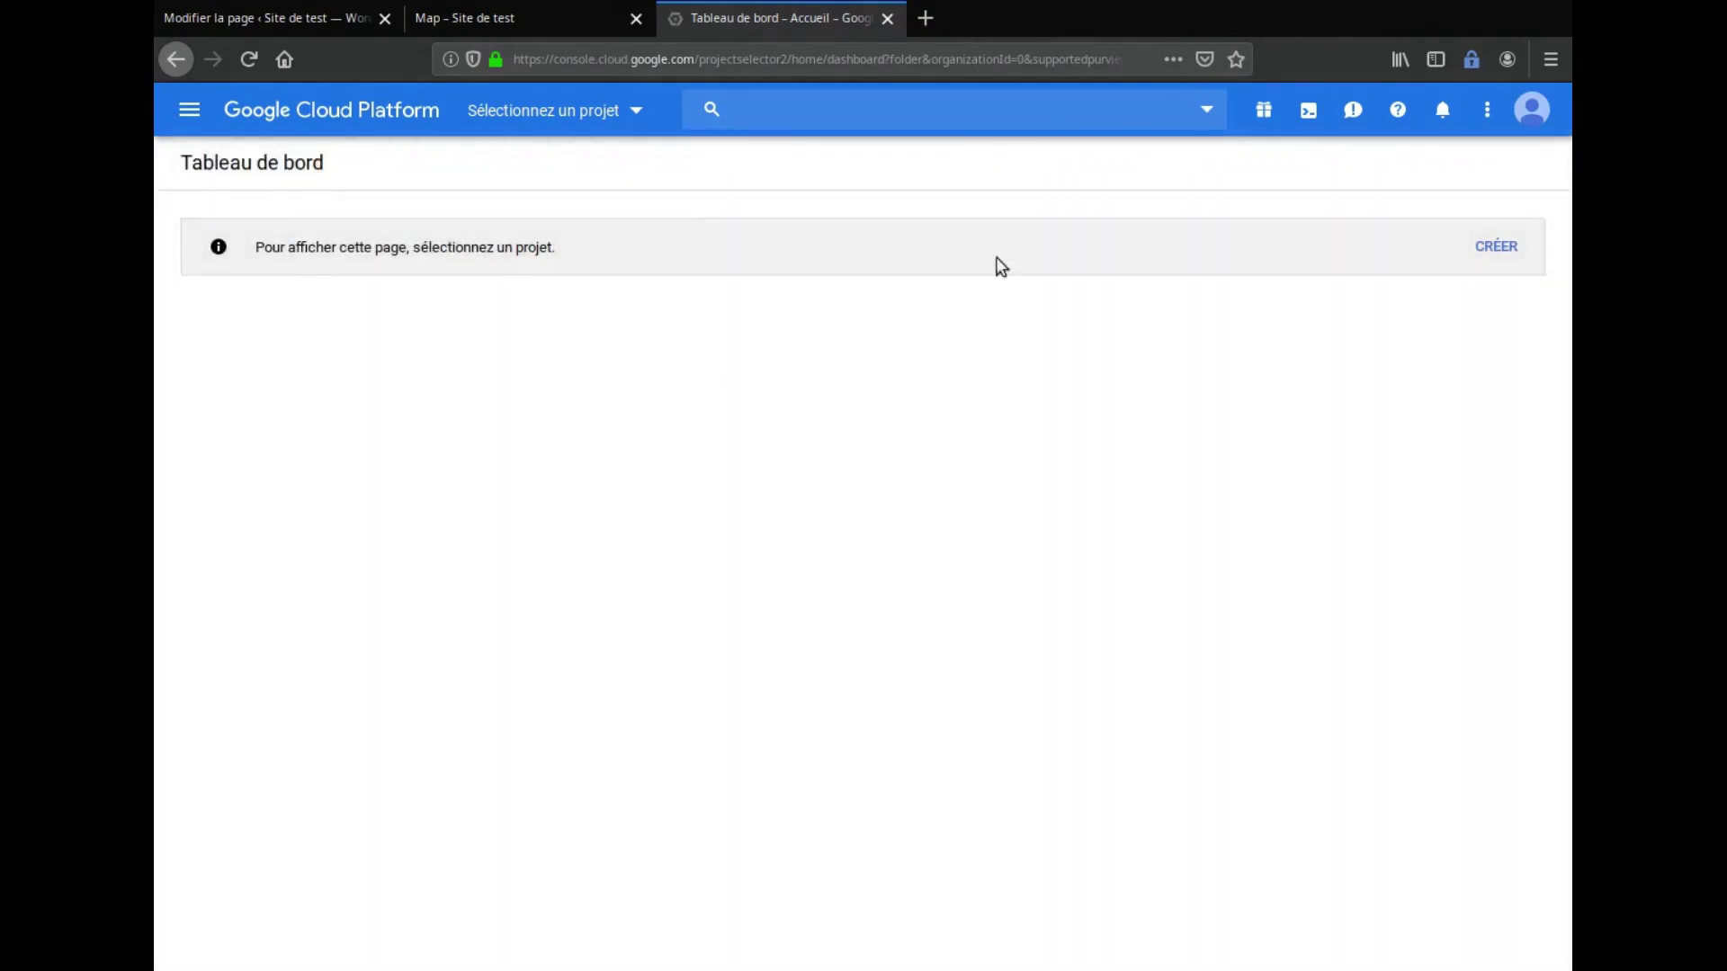
pyautogui.click(1491, 248)
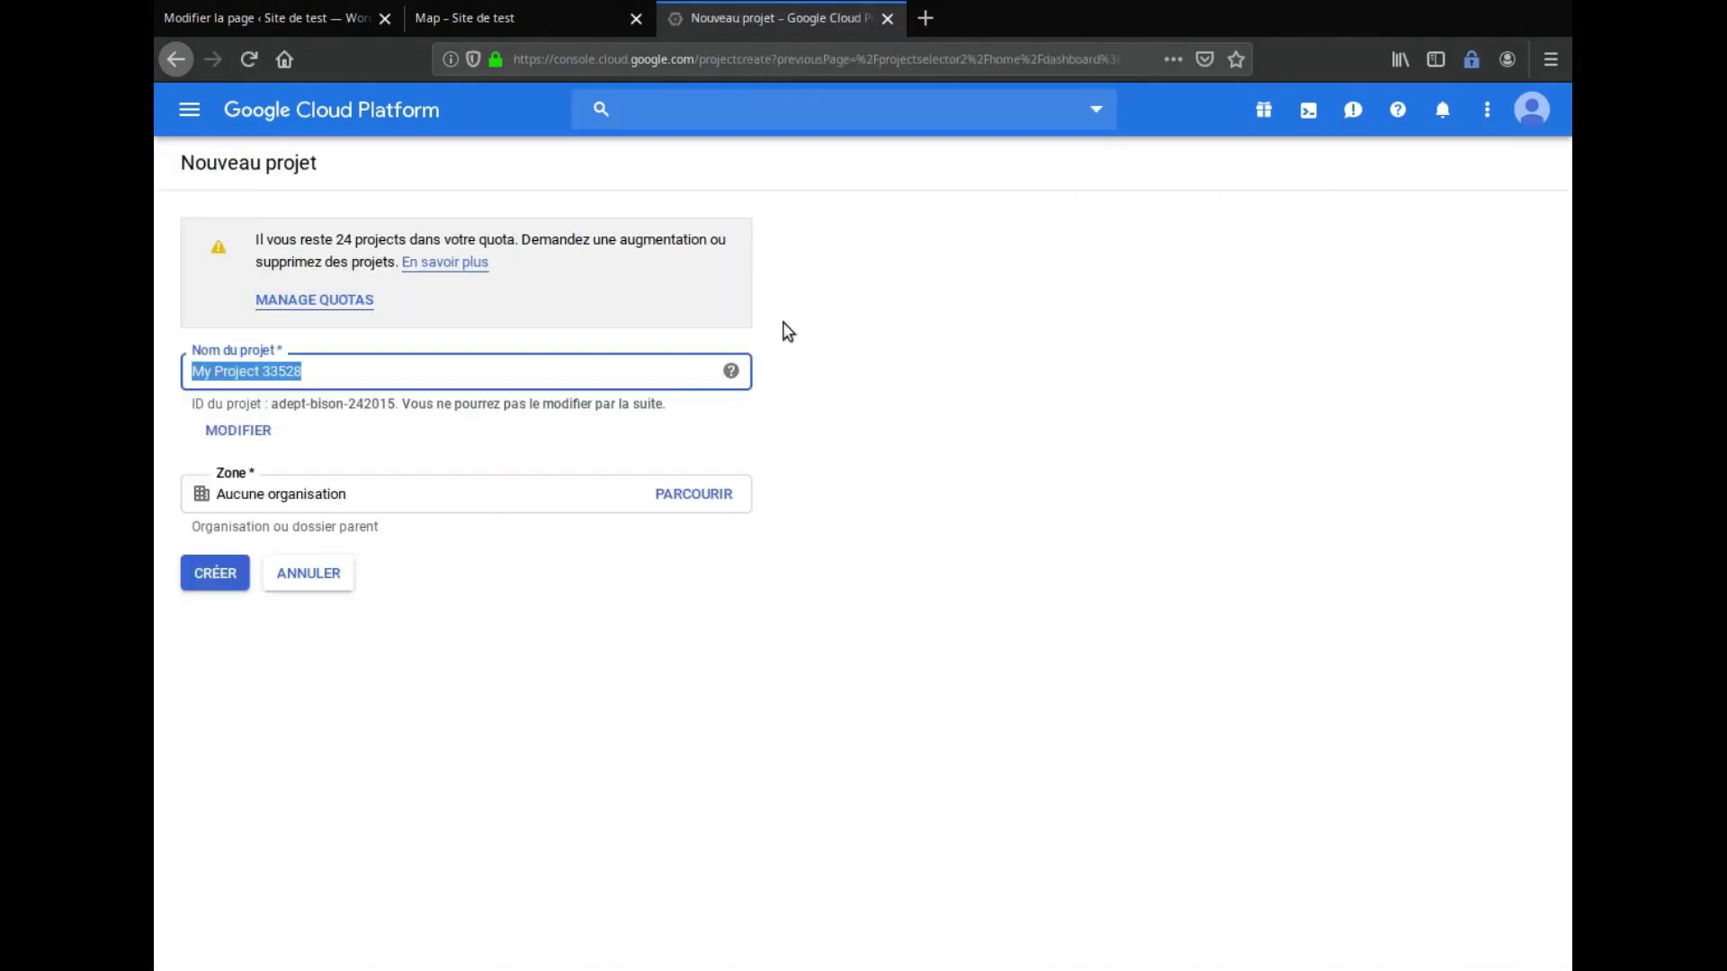
pyautogui.click(382, 372)
pyautogui.tripleClick(382, 372)
pyautogui.write('monprojet')
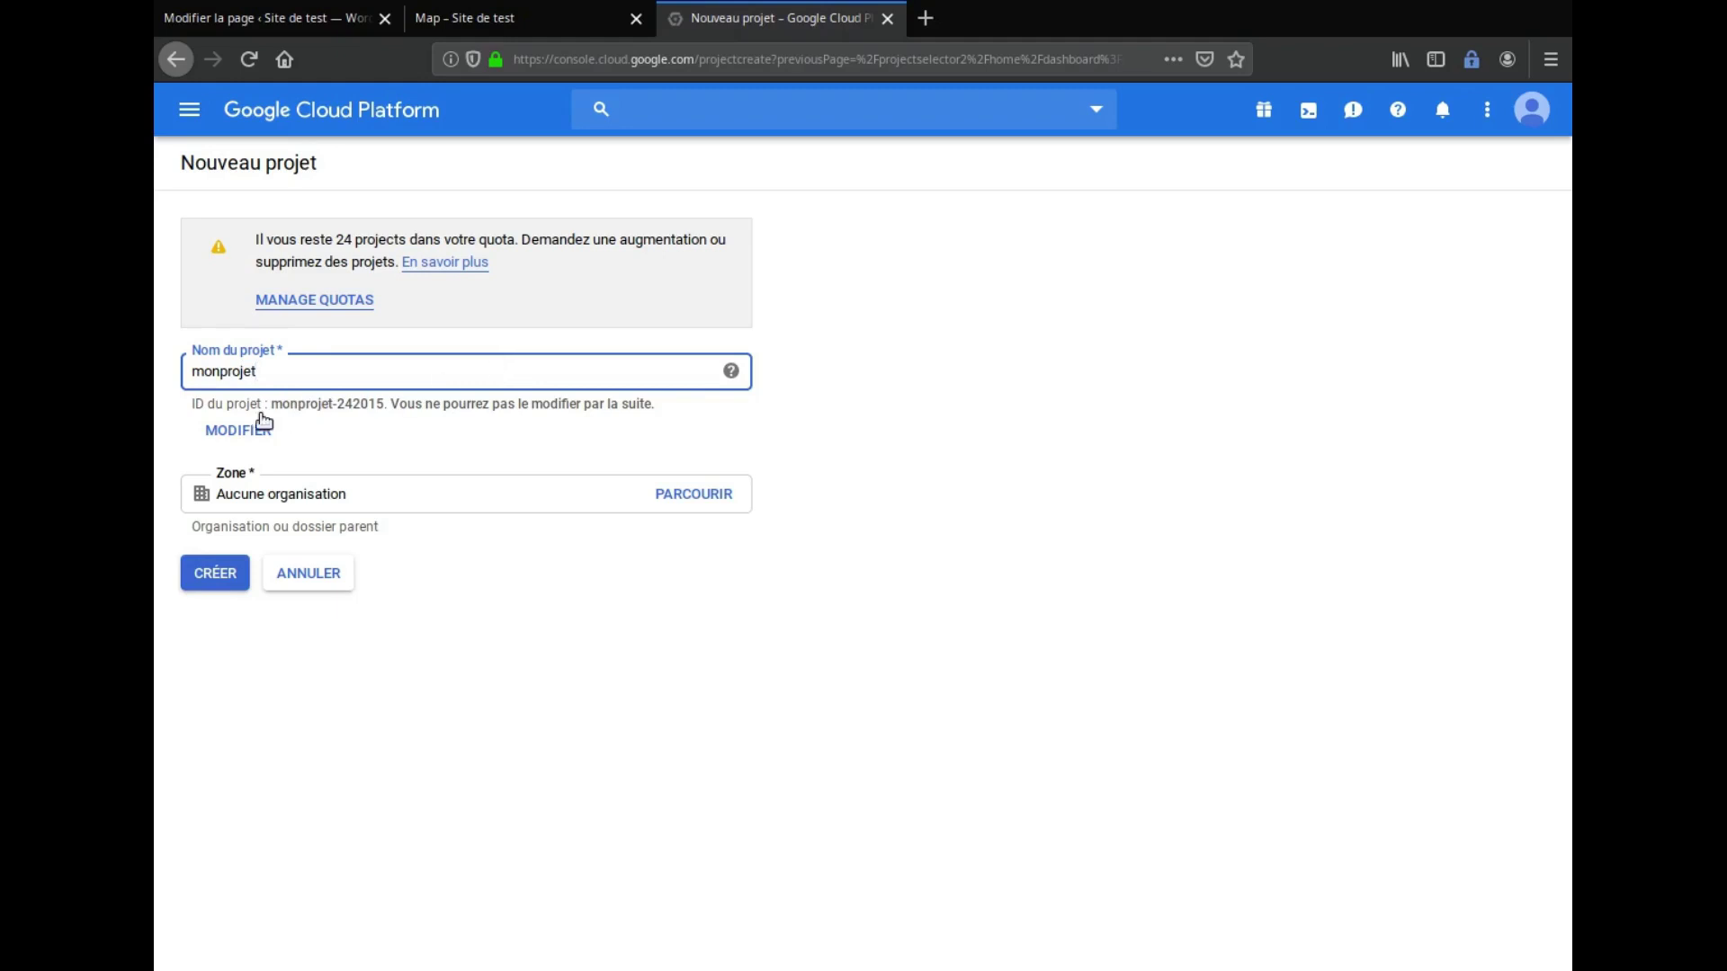
# Create the monprojet project and go to API et services > Tableau de bord
pyautogui.click(212, 577)
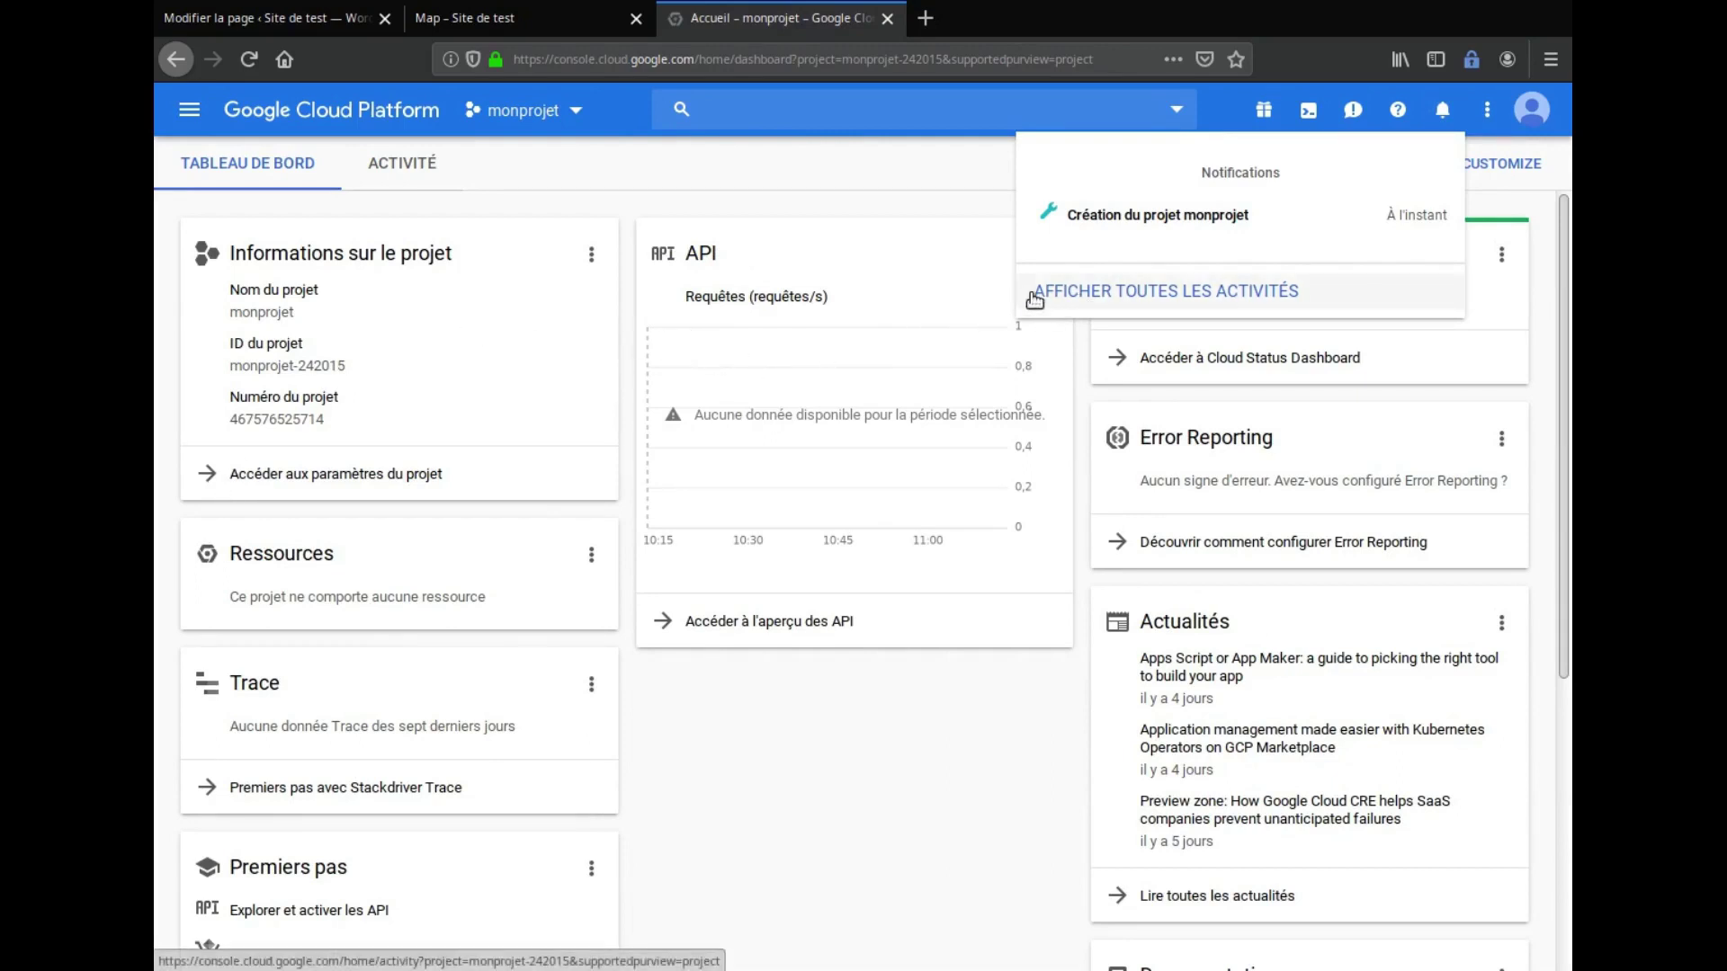
pyautogui.click(947, 284)
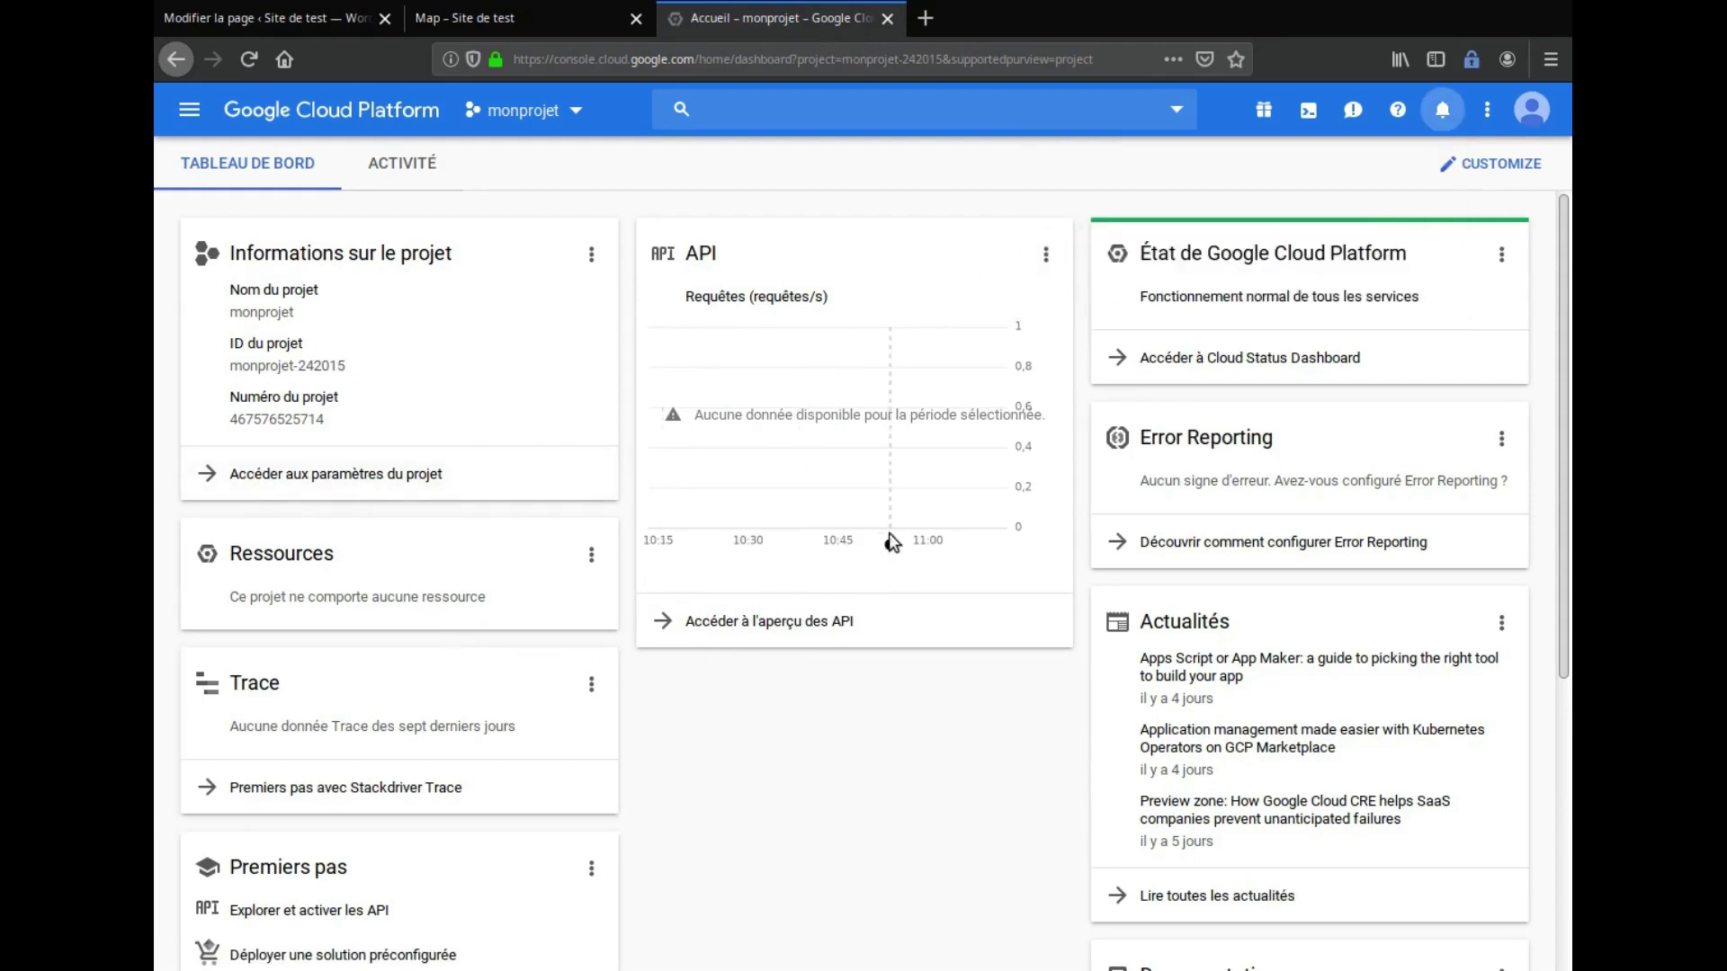
pyautogui.click(191, 111)
pyautogui.moveTo(248, 382)
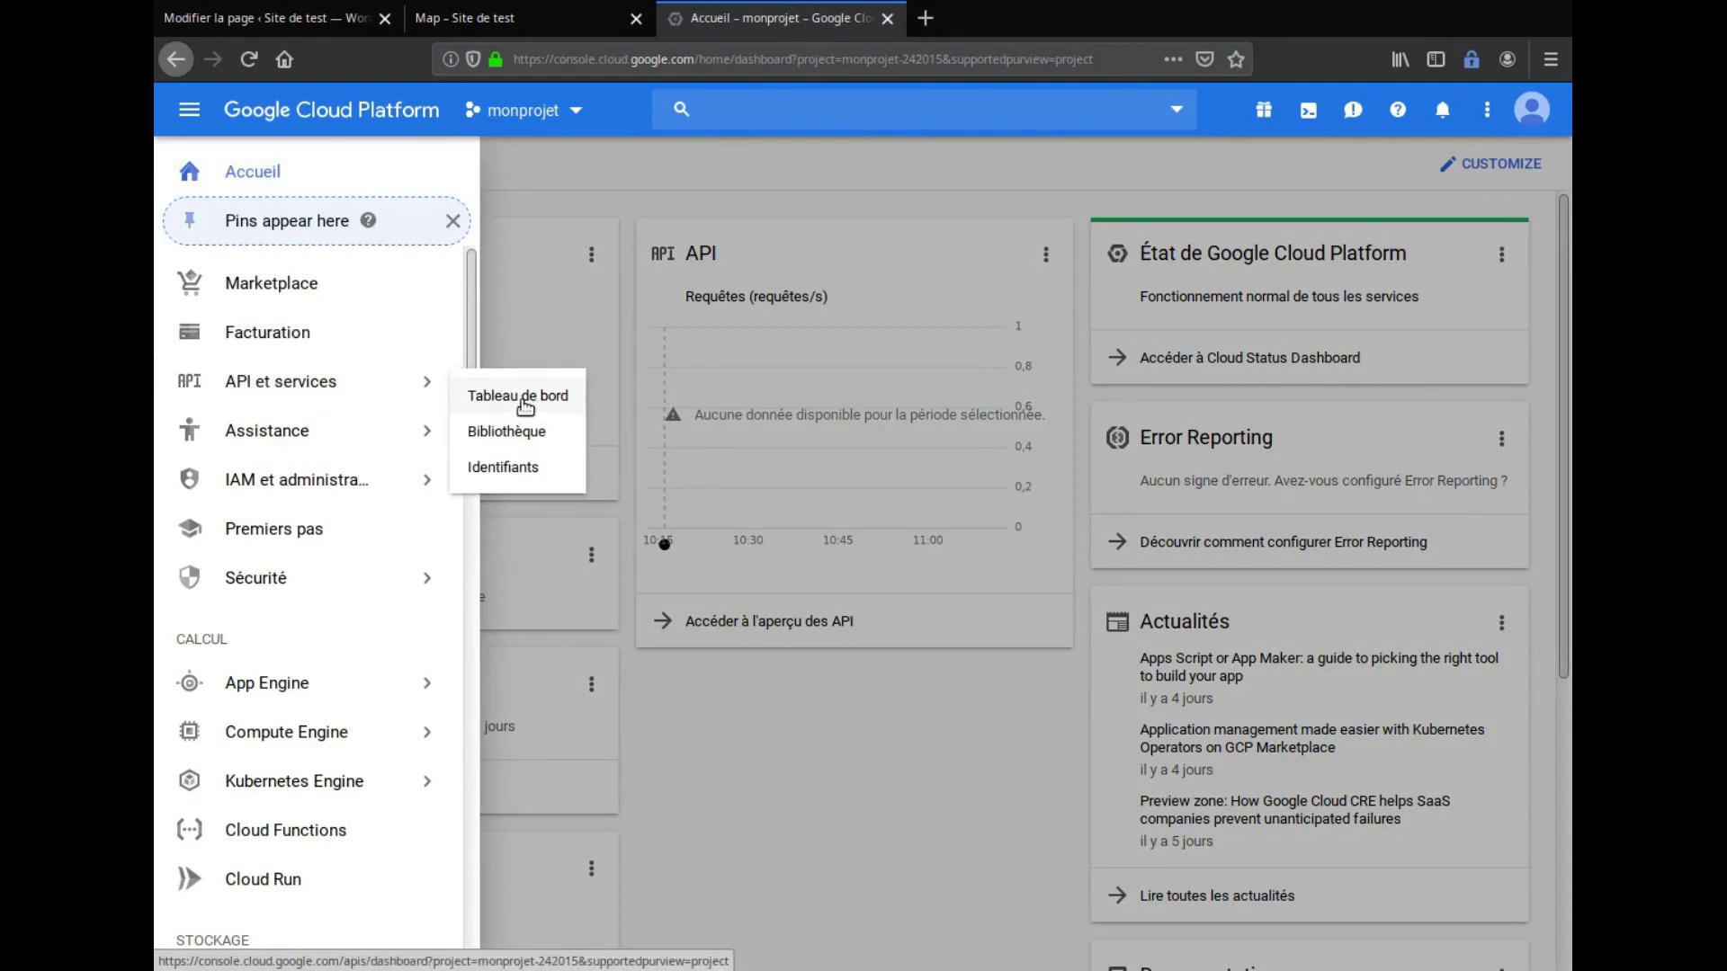
pyautogui.click(536, 406)
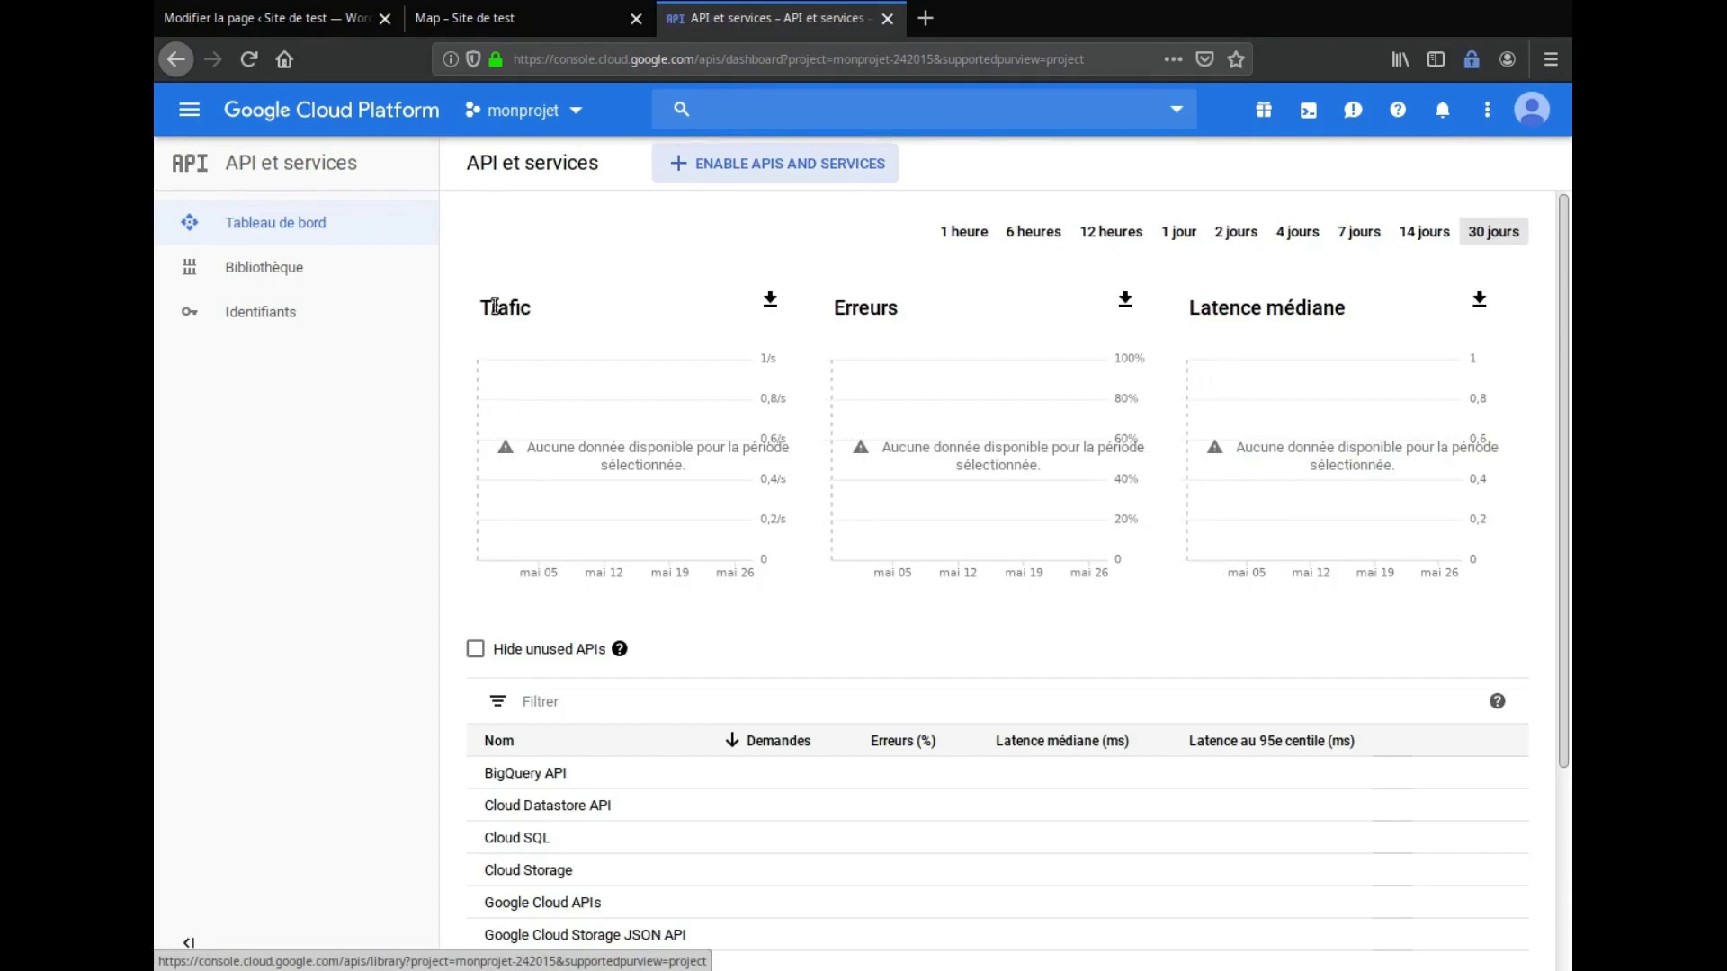
# Find the Maps JavaScript API in the API library and enable it
pyautogui.click(807, 169)
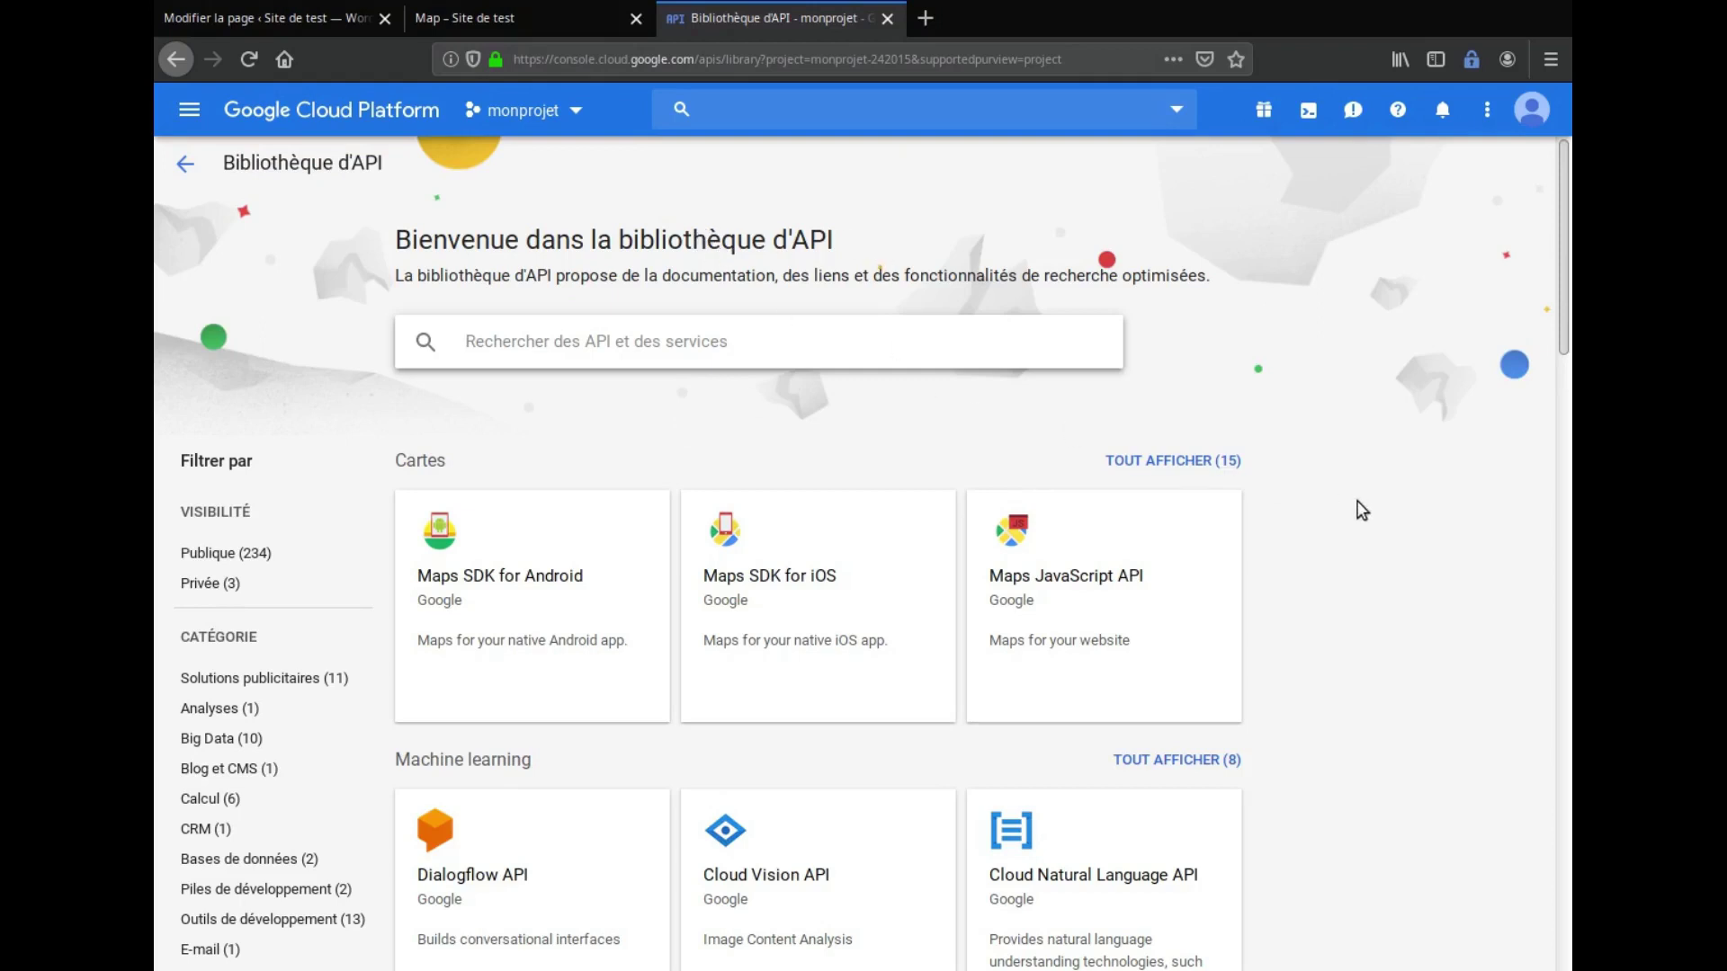
pyautogui.scroll(-2, 1358, 507)
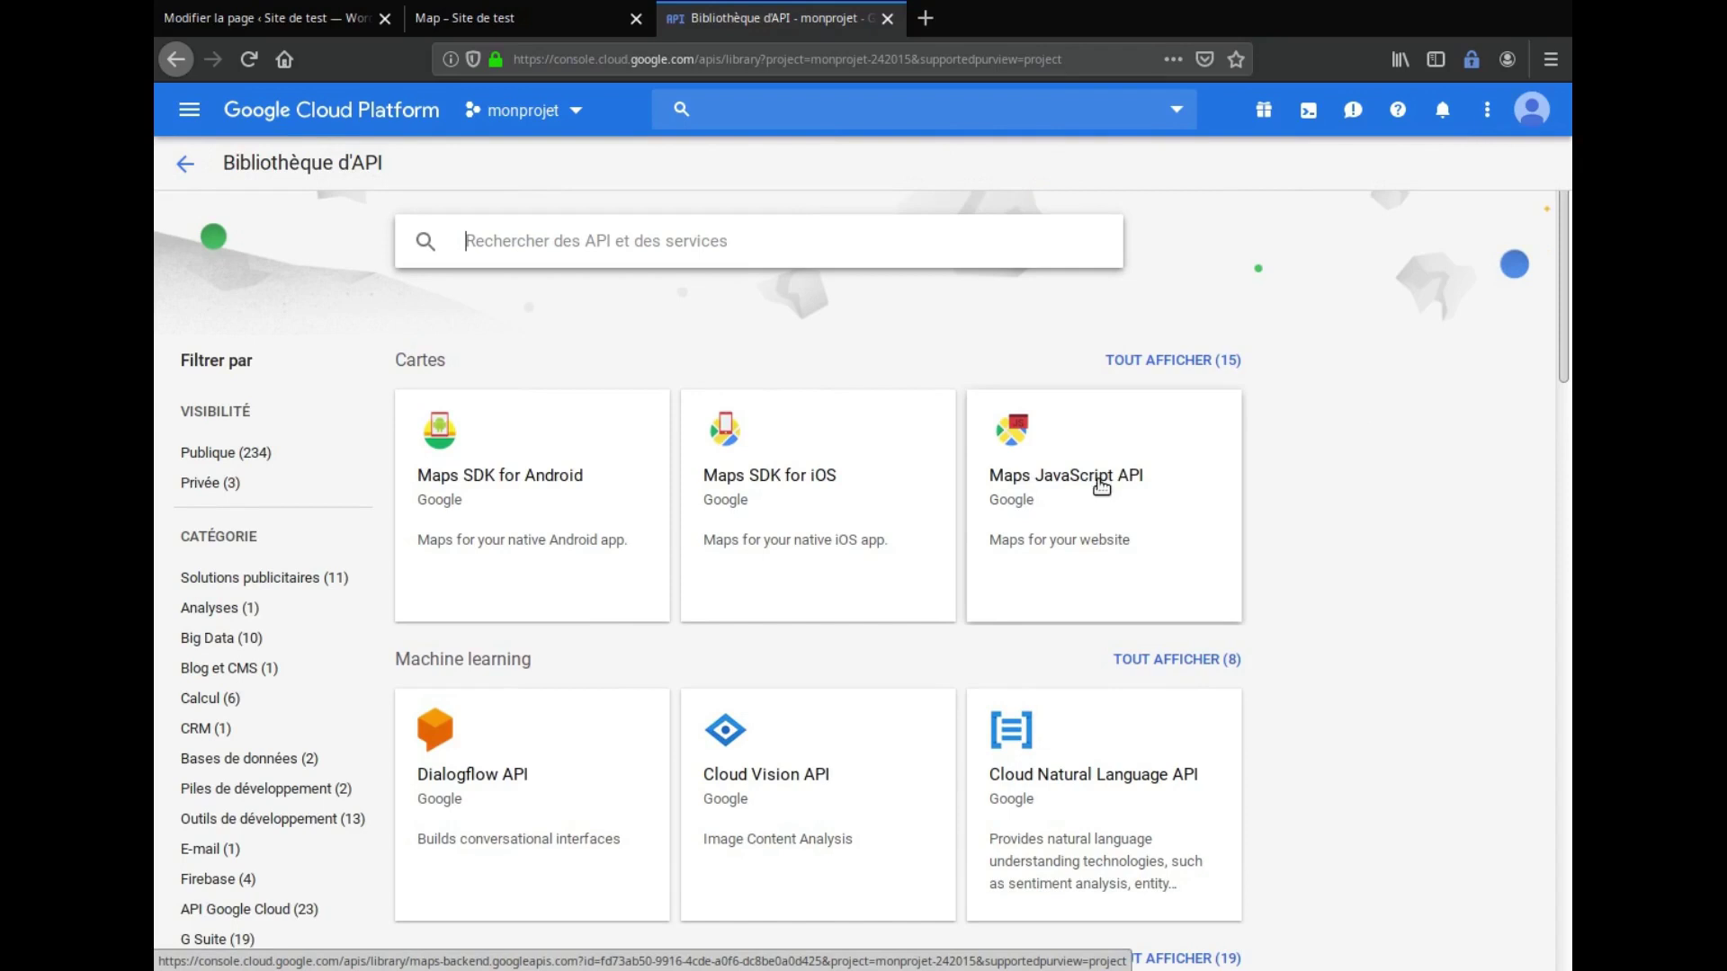
pyautogui.click(1093, 483)
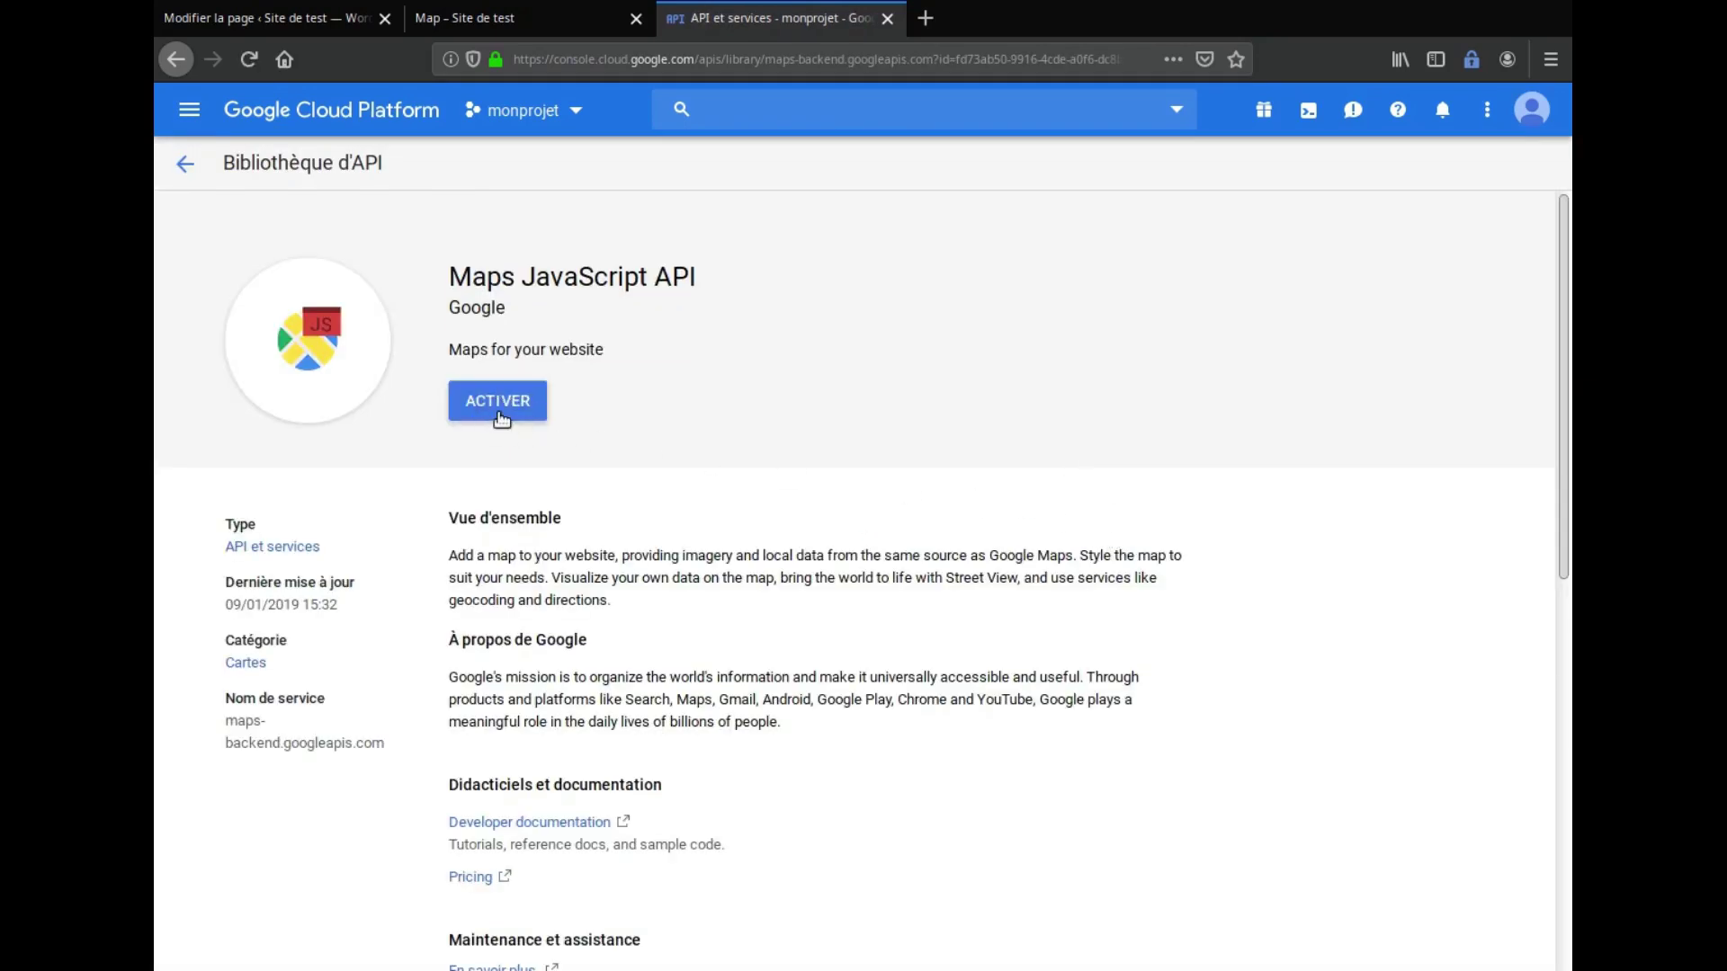
pyautogui.click(500, 415)
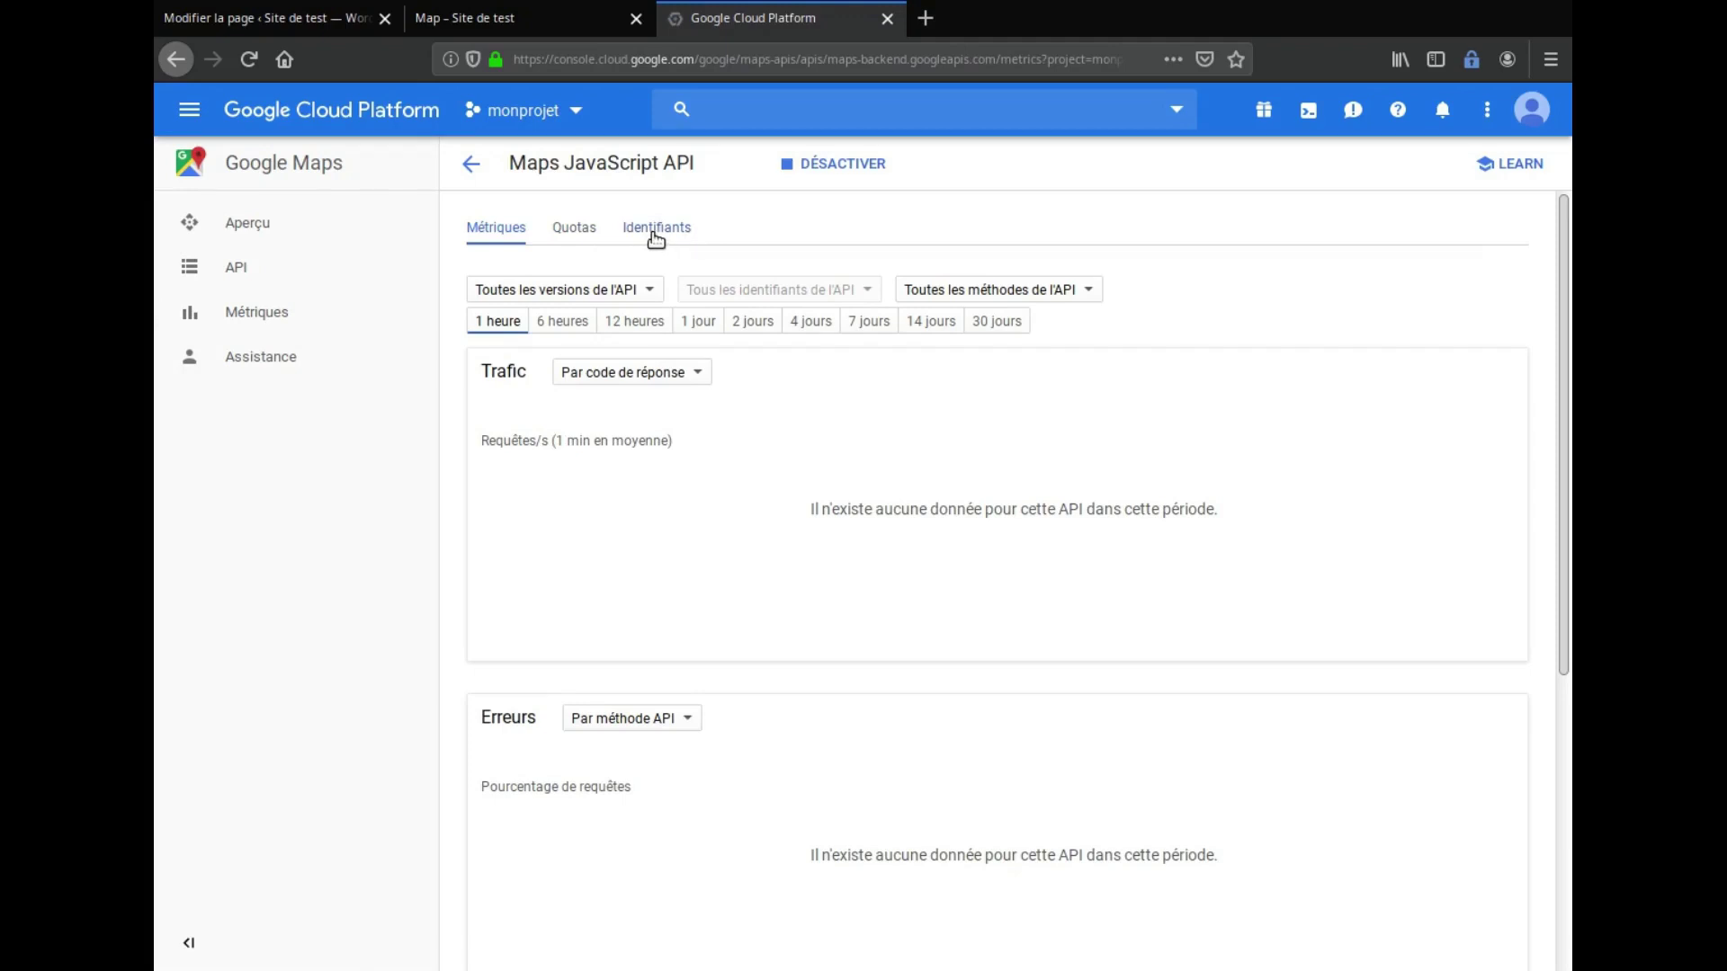
# Review the Maps JavaScript API's Map loads per day quota, then go to Identifiants
pyautogui.click(583, 232)
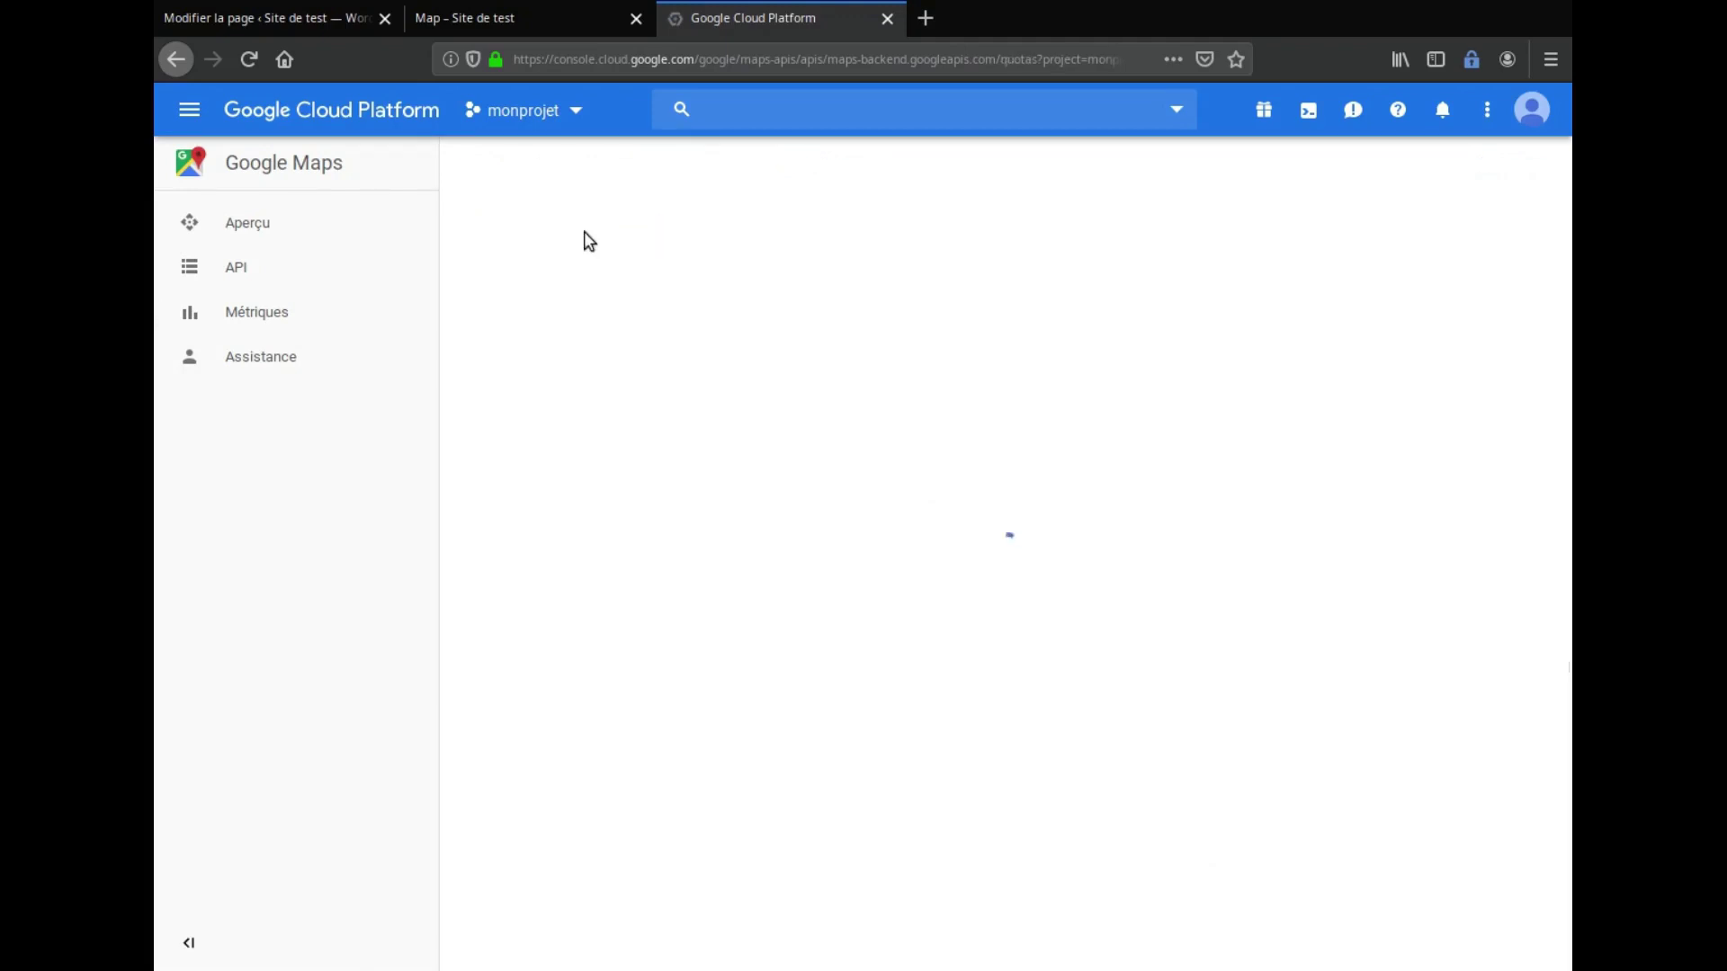
pyautogui.scroll(-2, 579, 414)
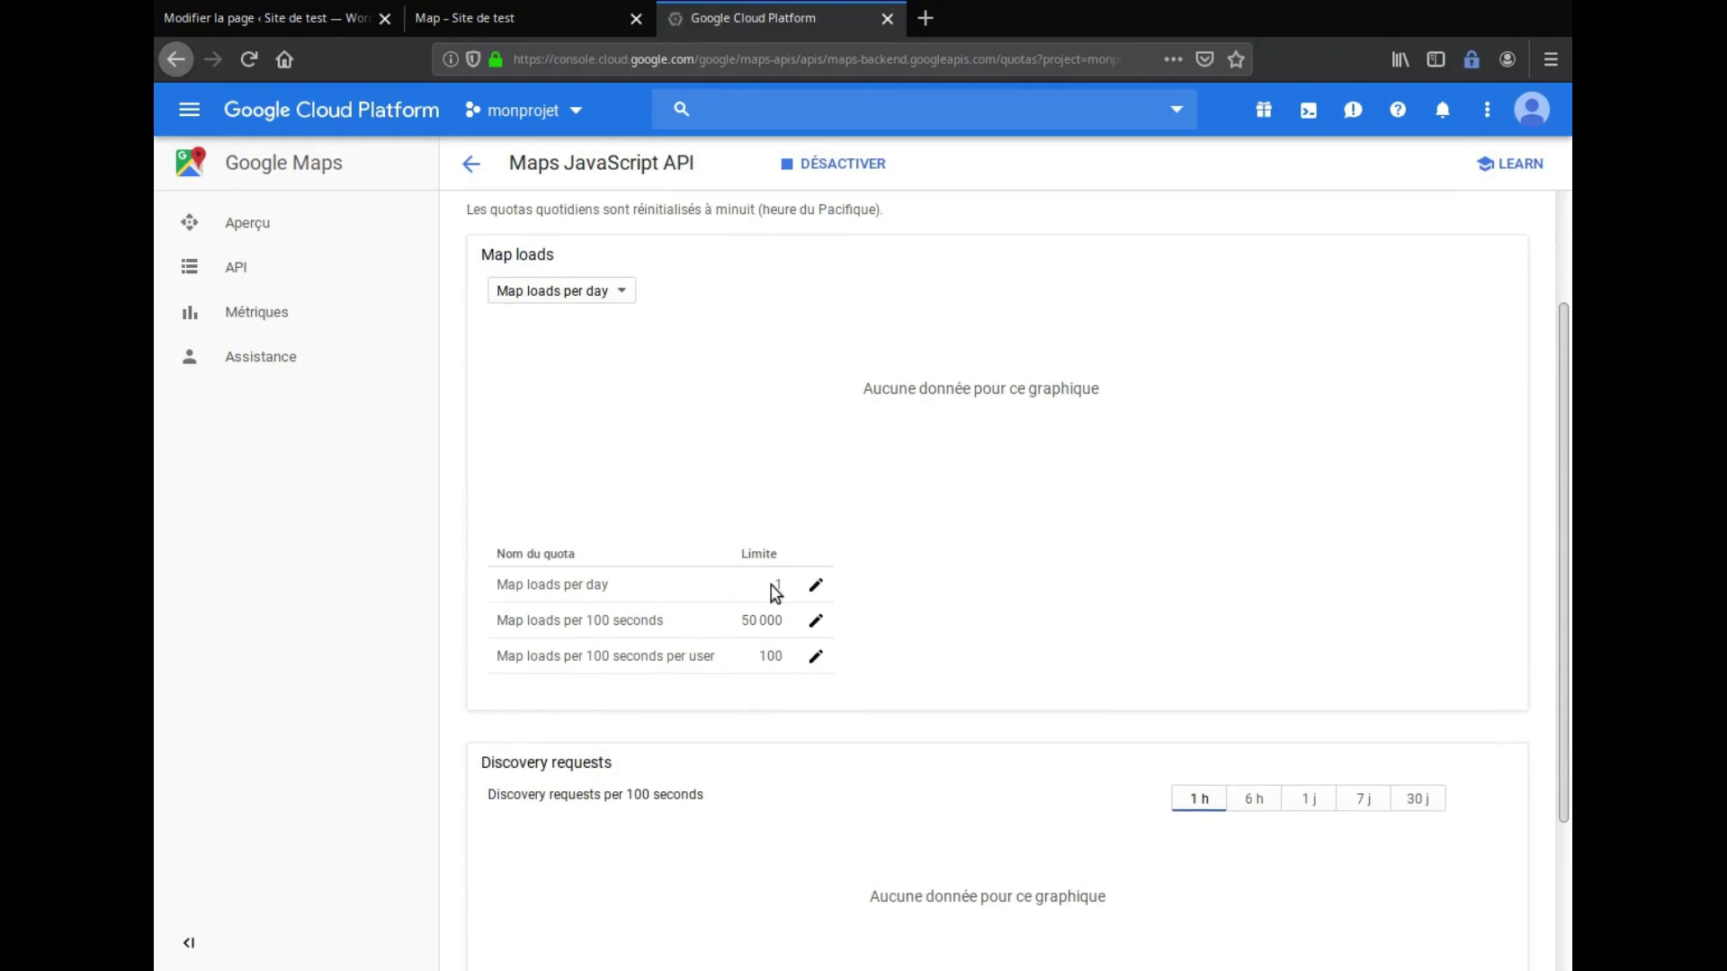
pyautogui.moveTo(555, 584); pyautogui.dragTo(780, 583)
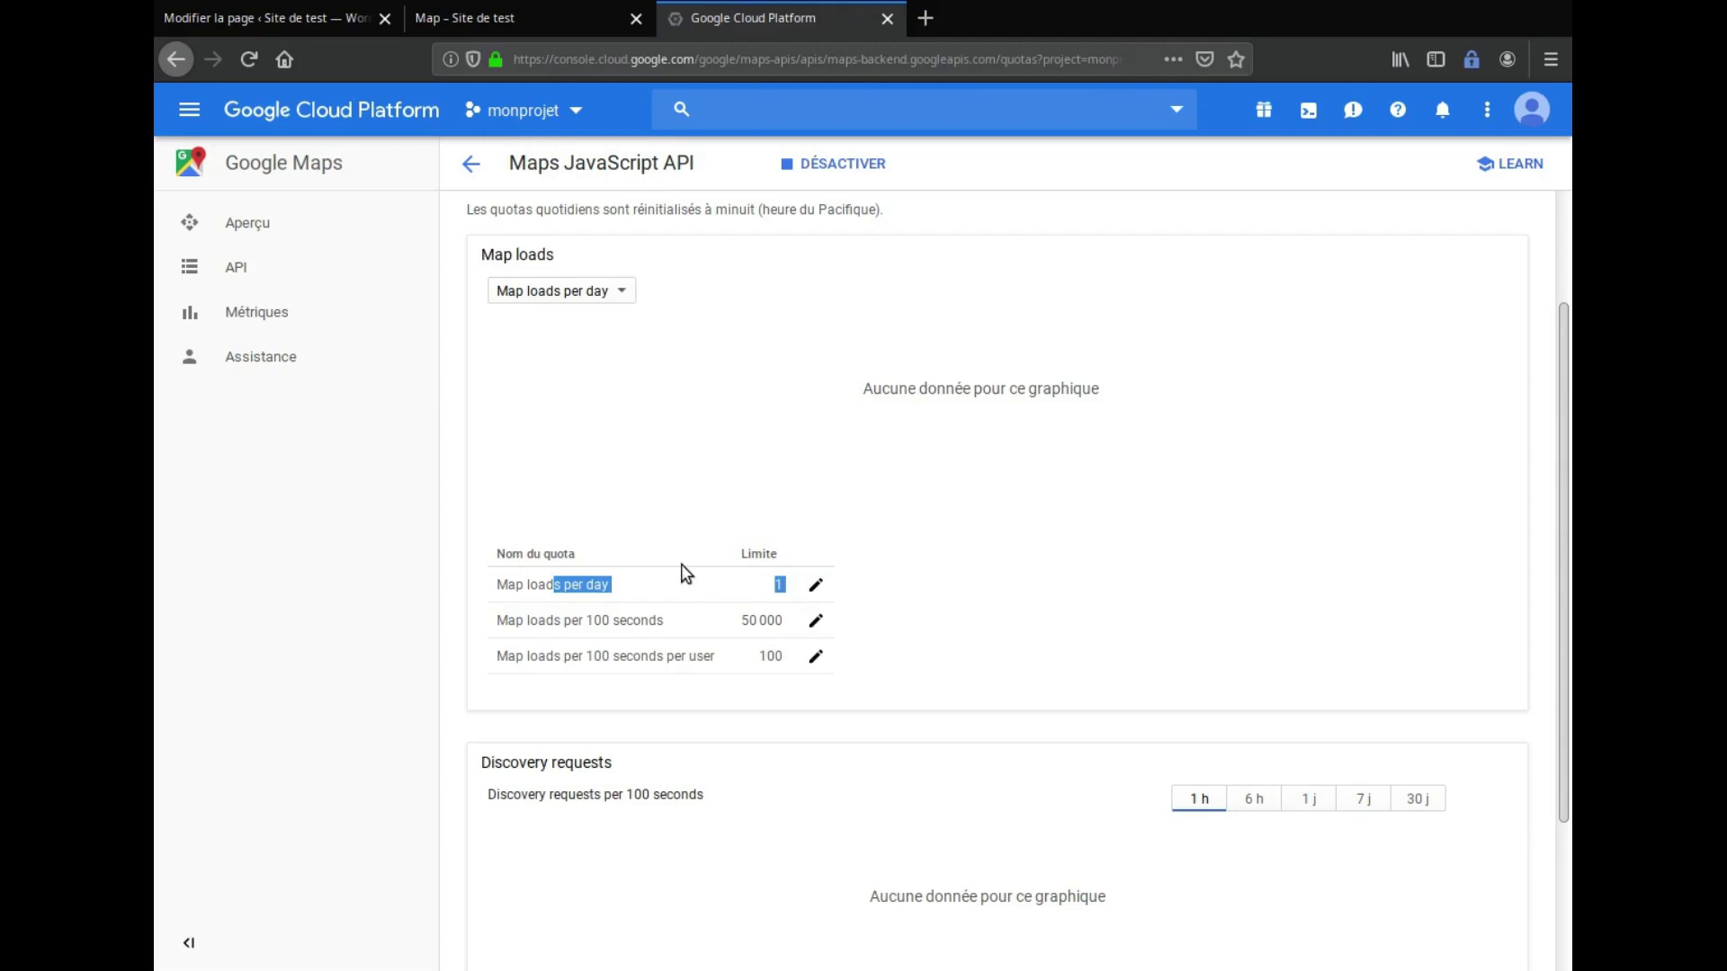
pyautogui.click(651, 579)
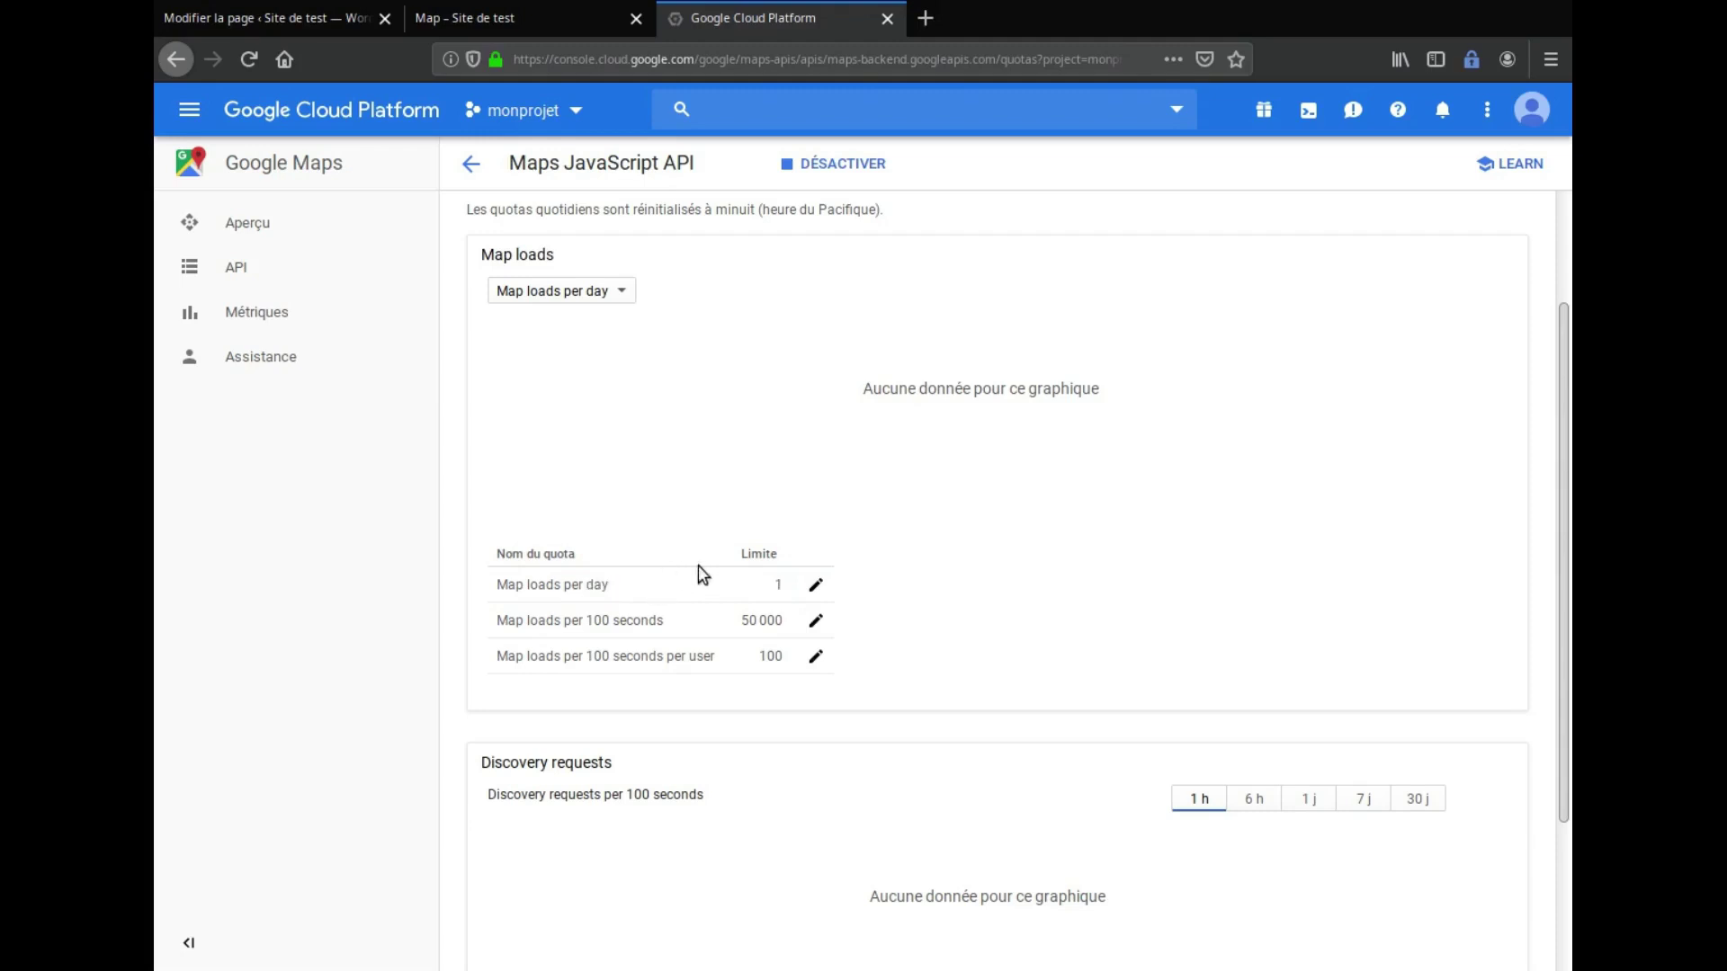
pyautogui.scroll(3, 720, 540)
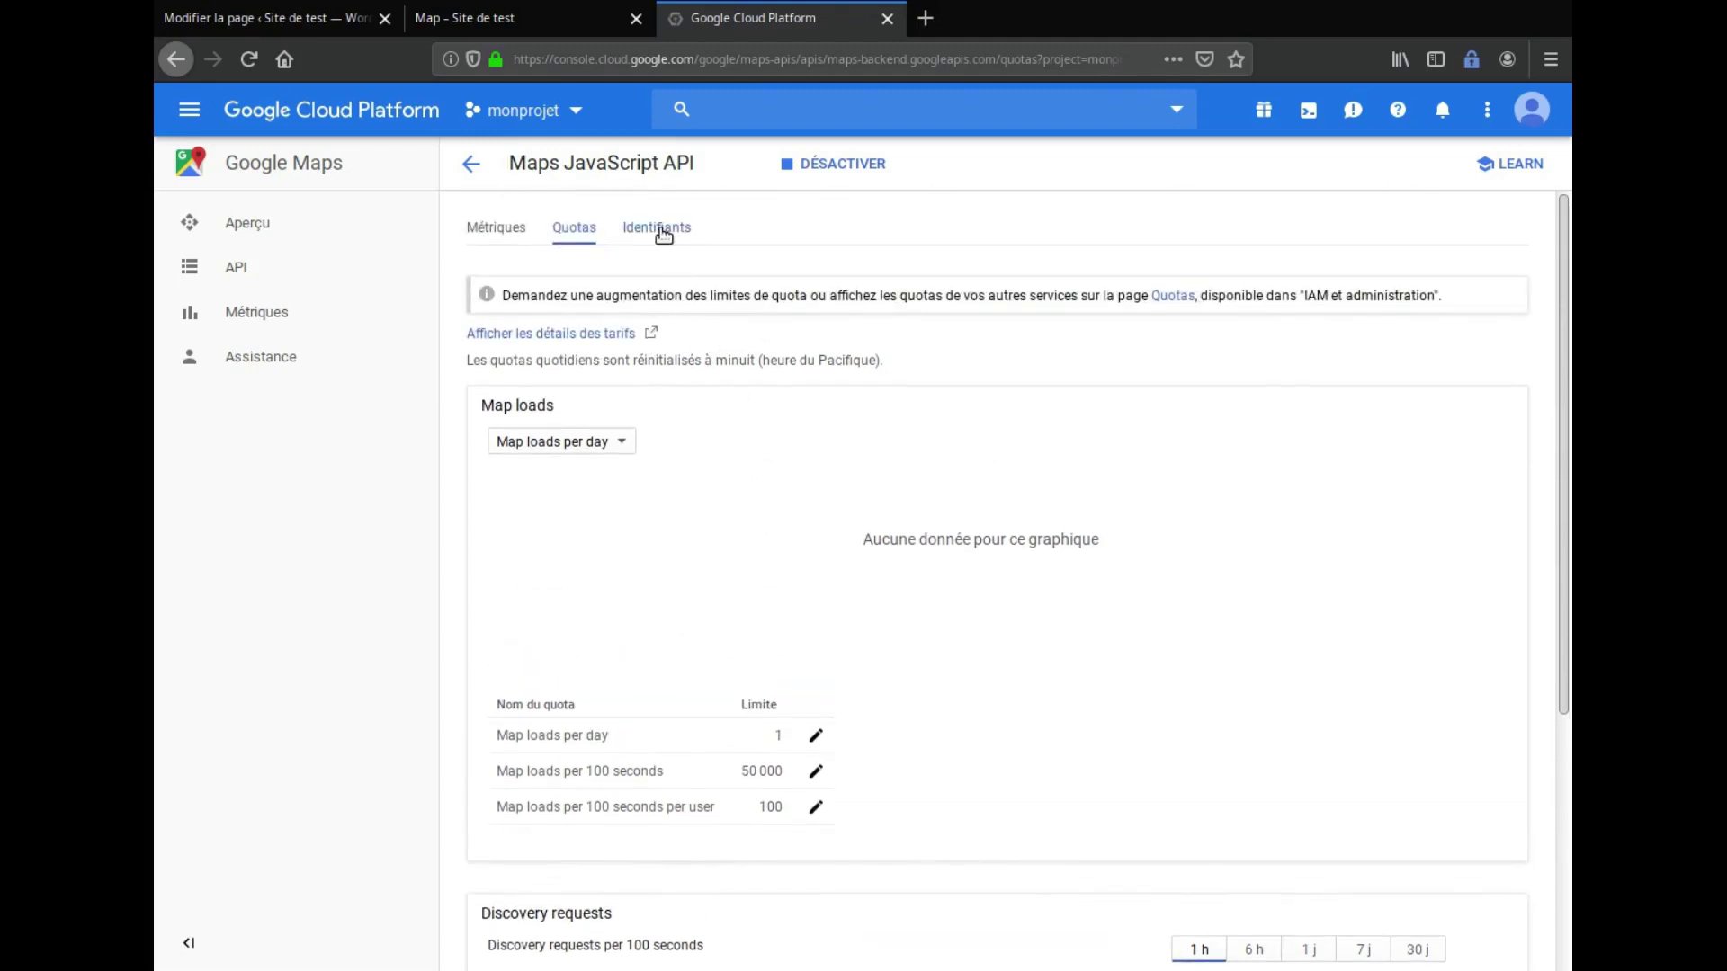
pyautogui.click(661, 230)
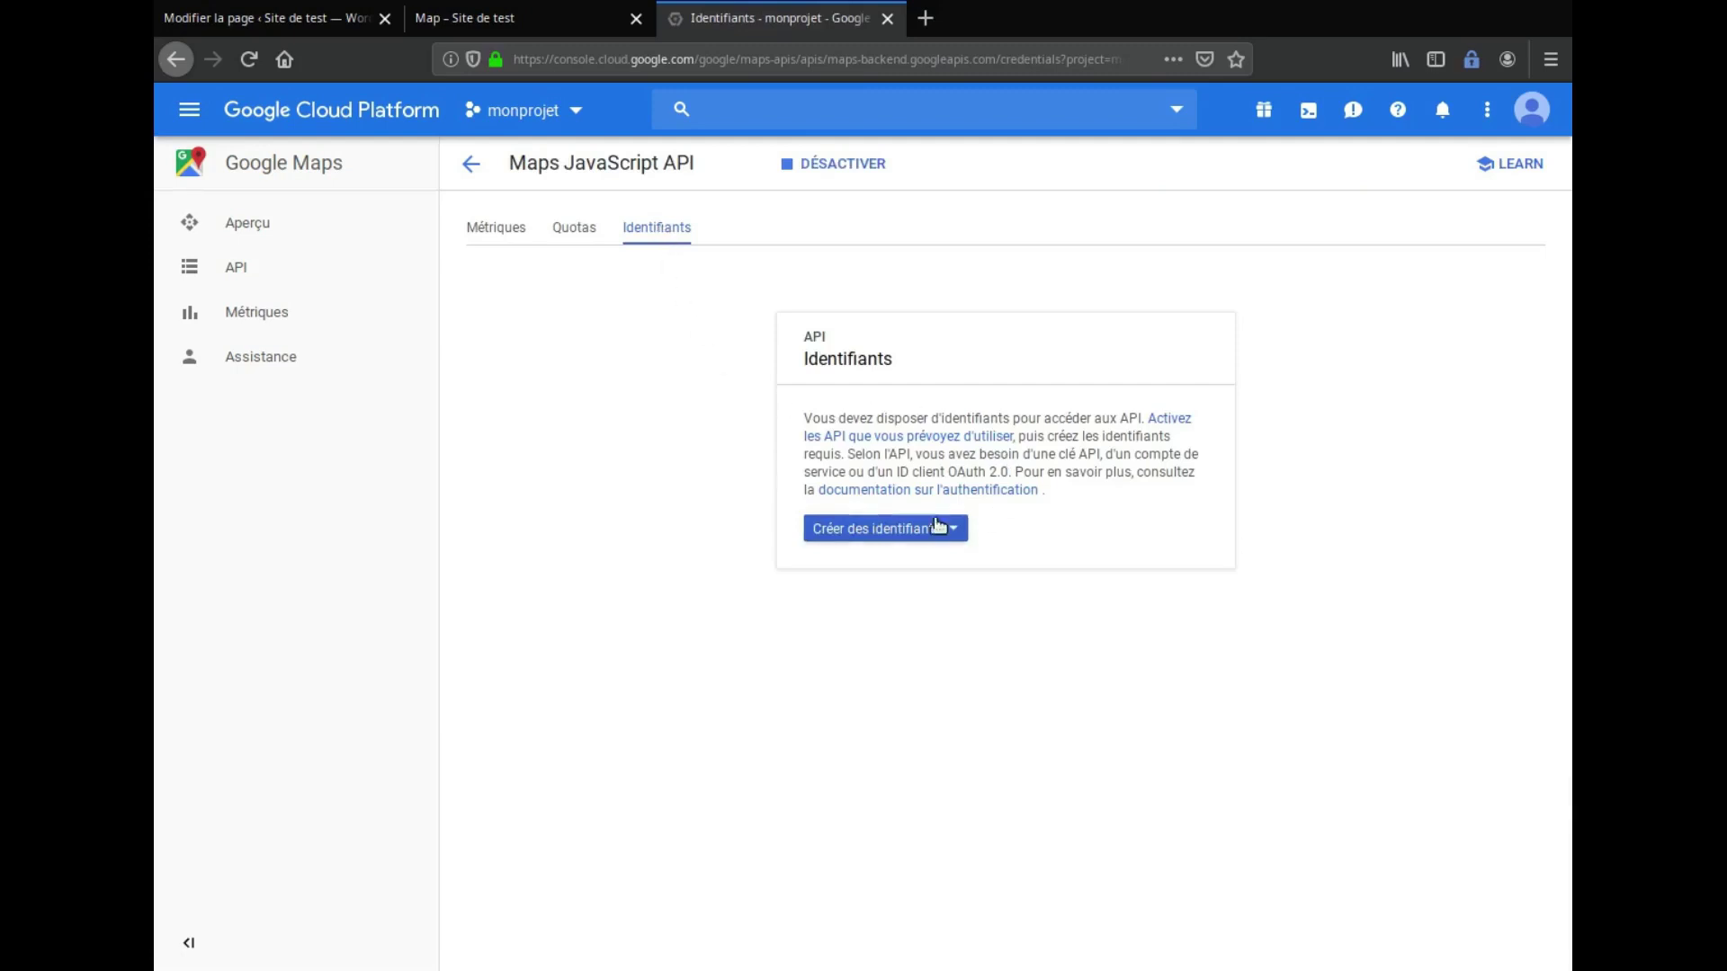
pyautogui.click(882, 534)
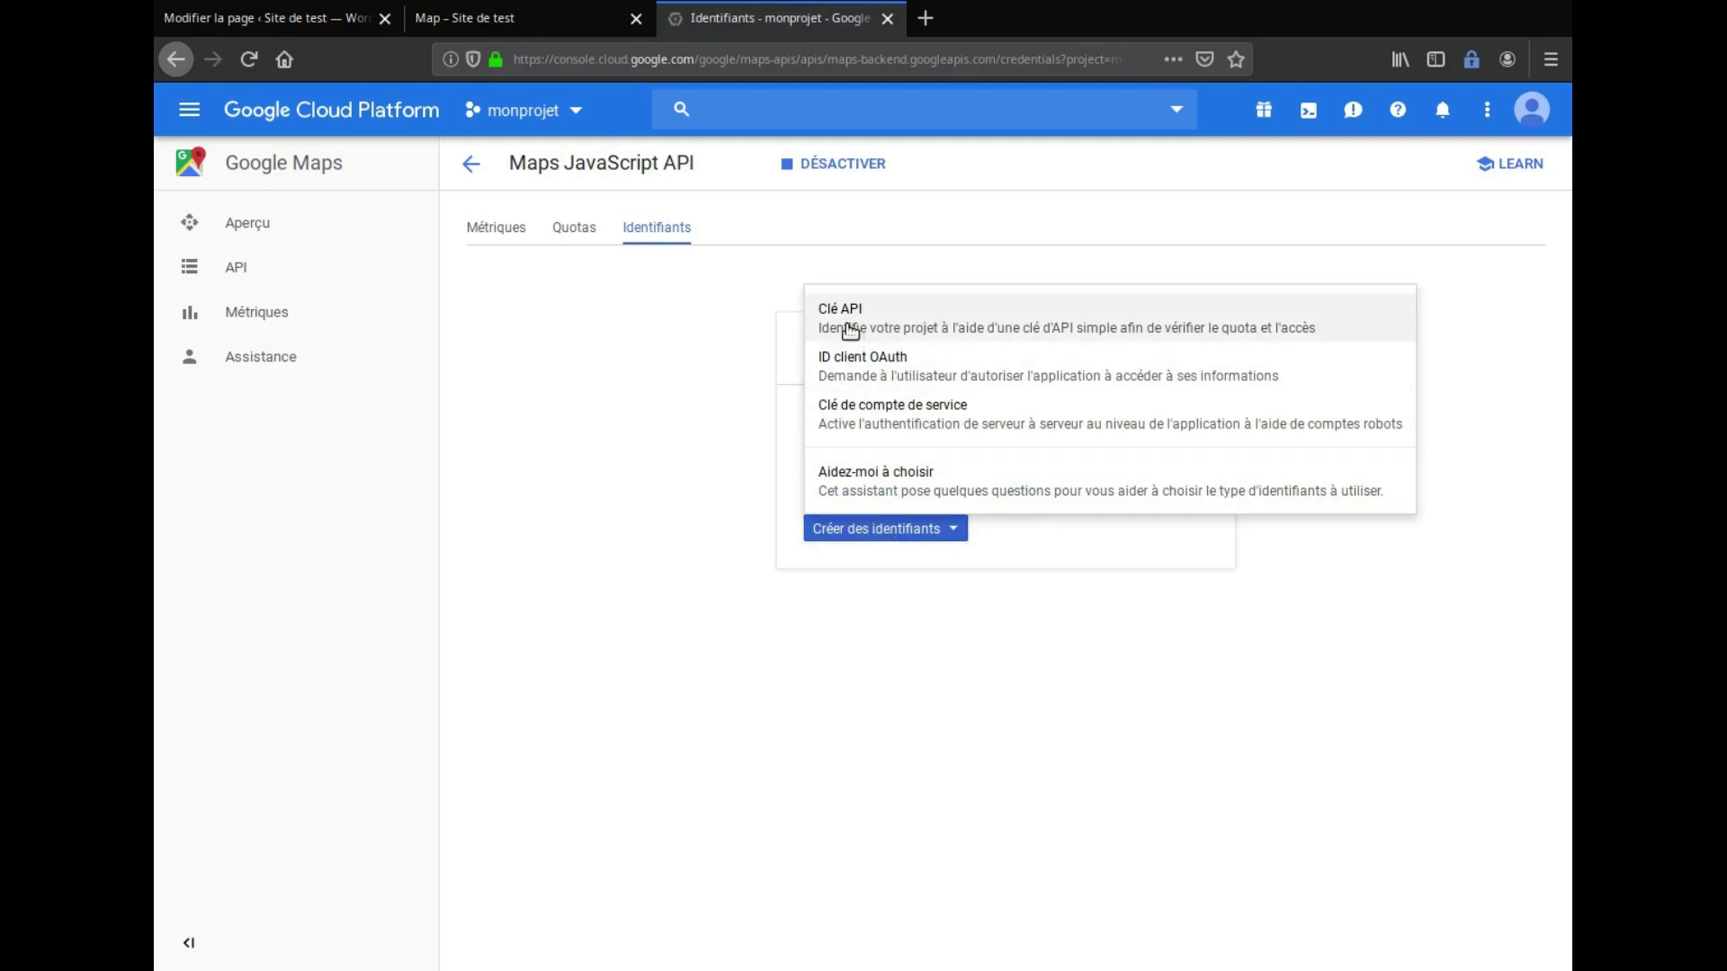
pyautogui.click(1037, 330)
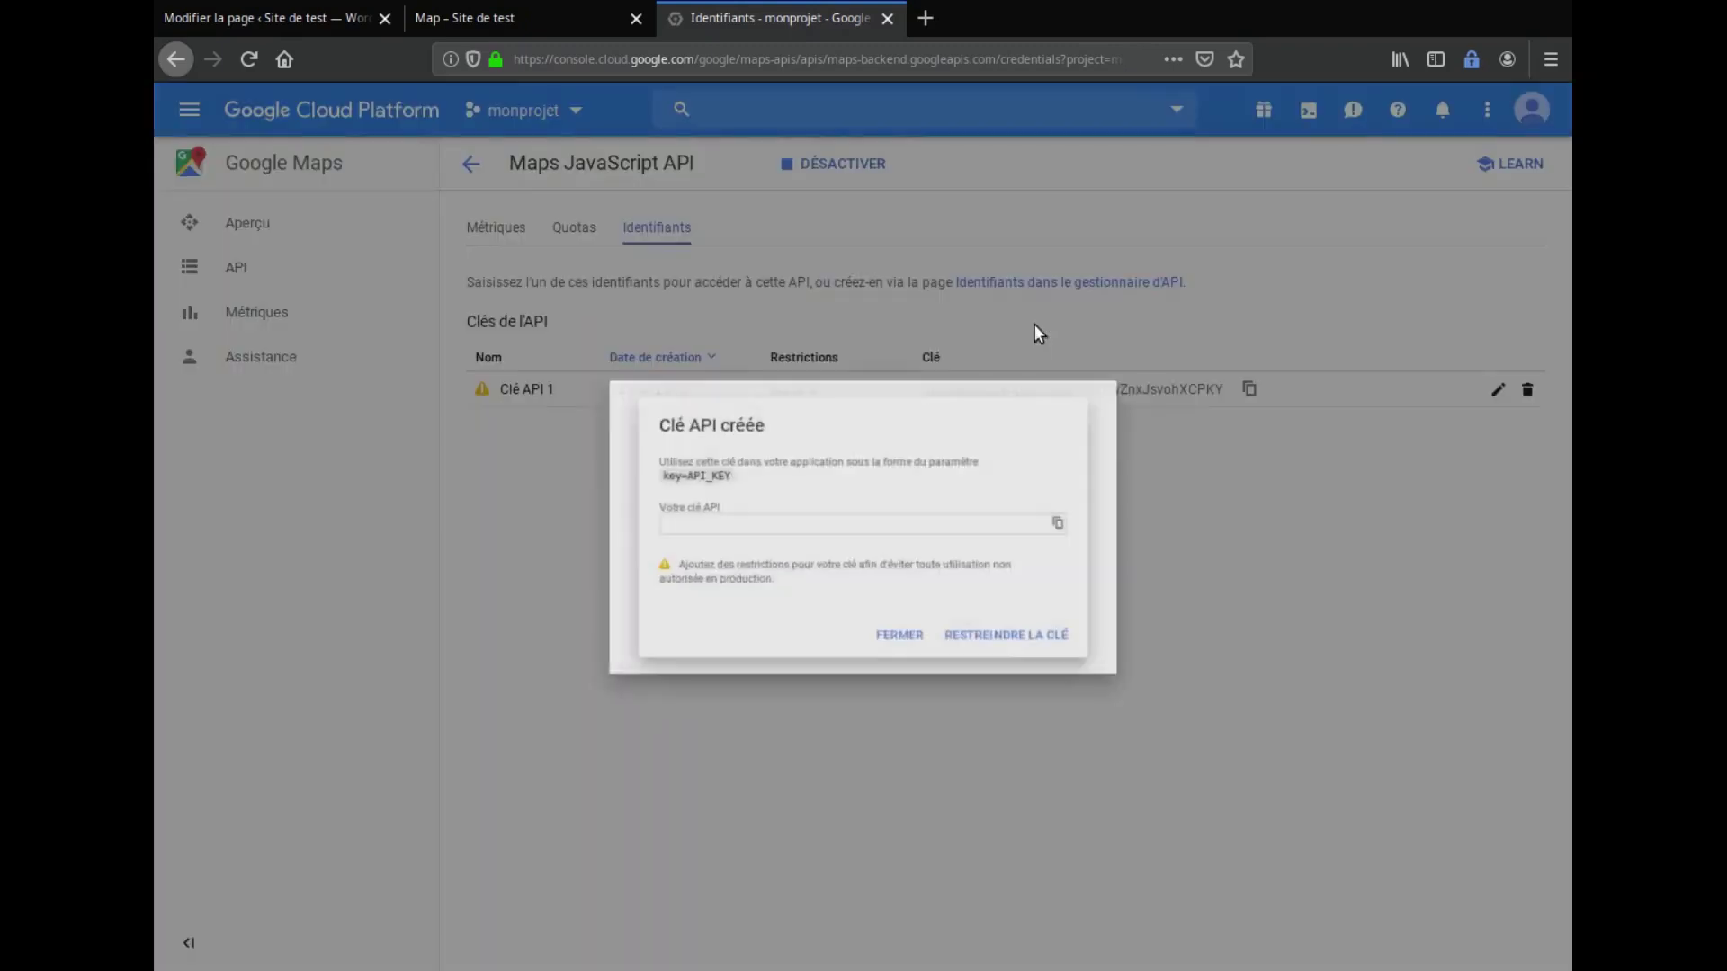
pyautogui.moveTo(920, 522); pyautogui.dragTo(601, 535)
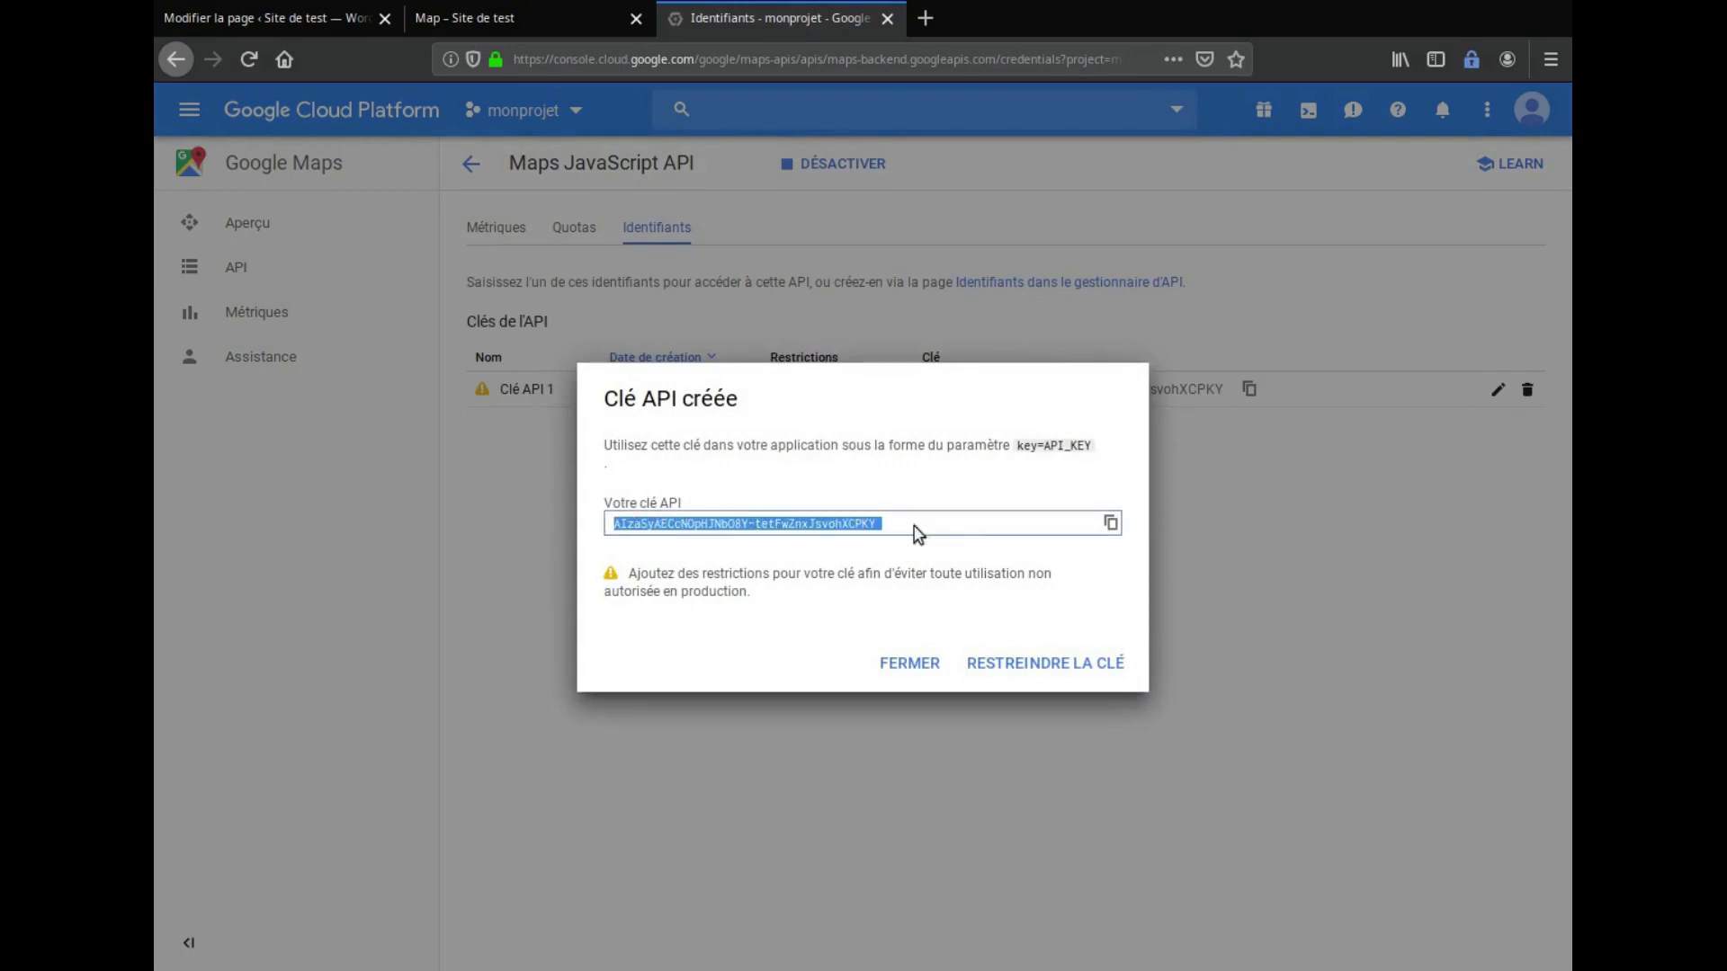
pyautogui.click(1111, 526)
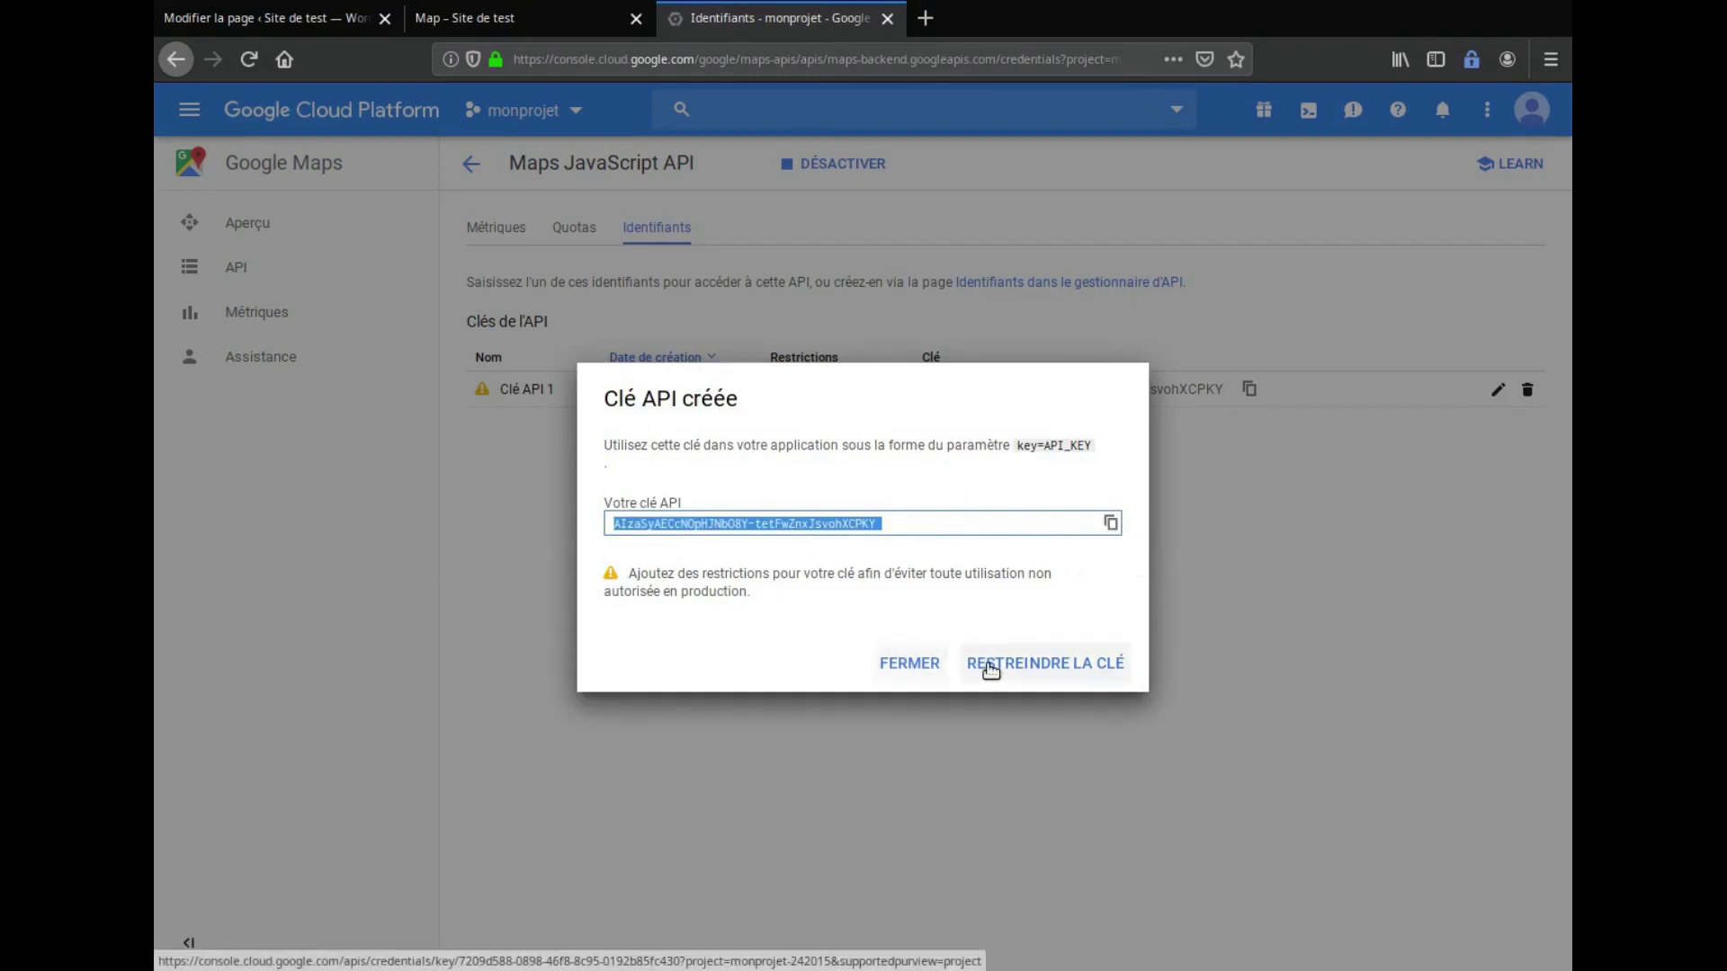
pyautogui.click(922, 670)
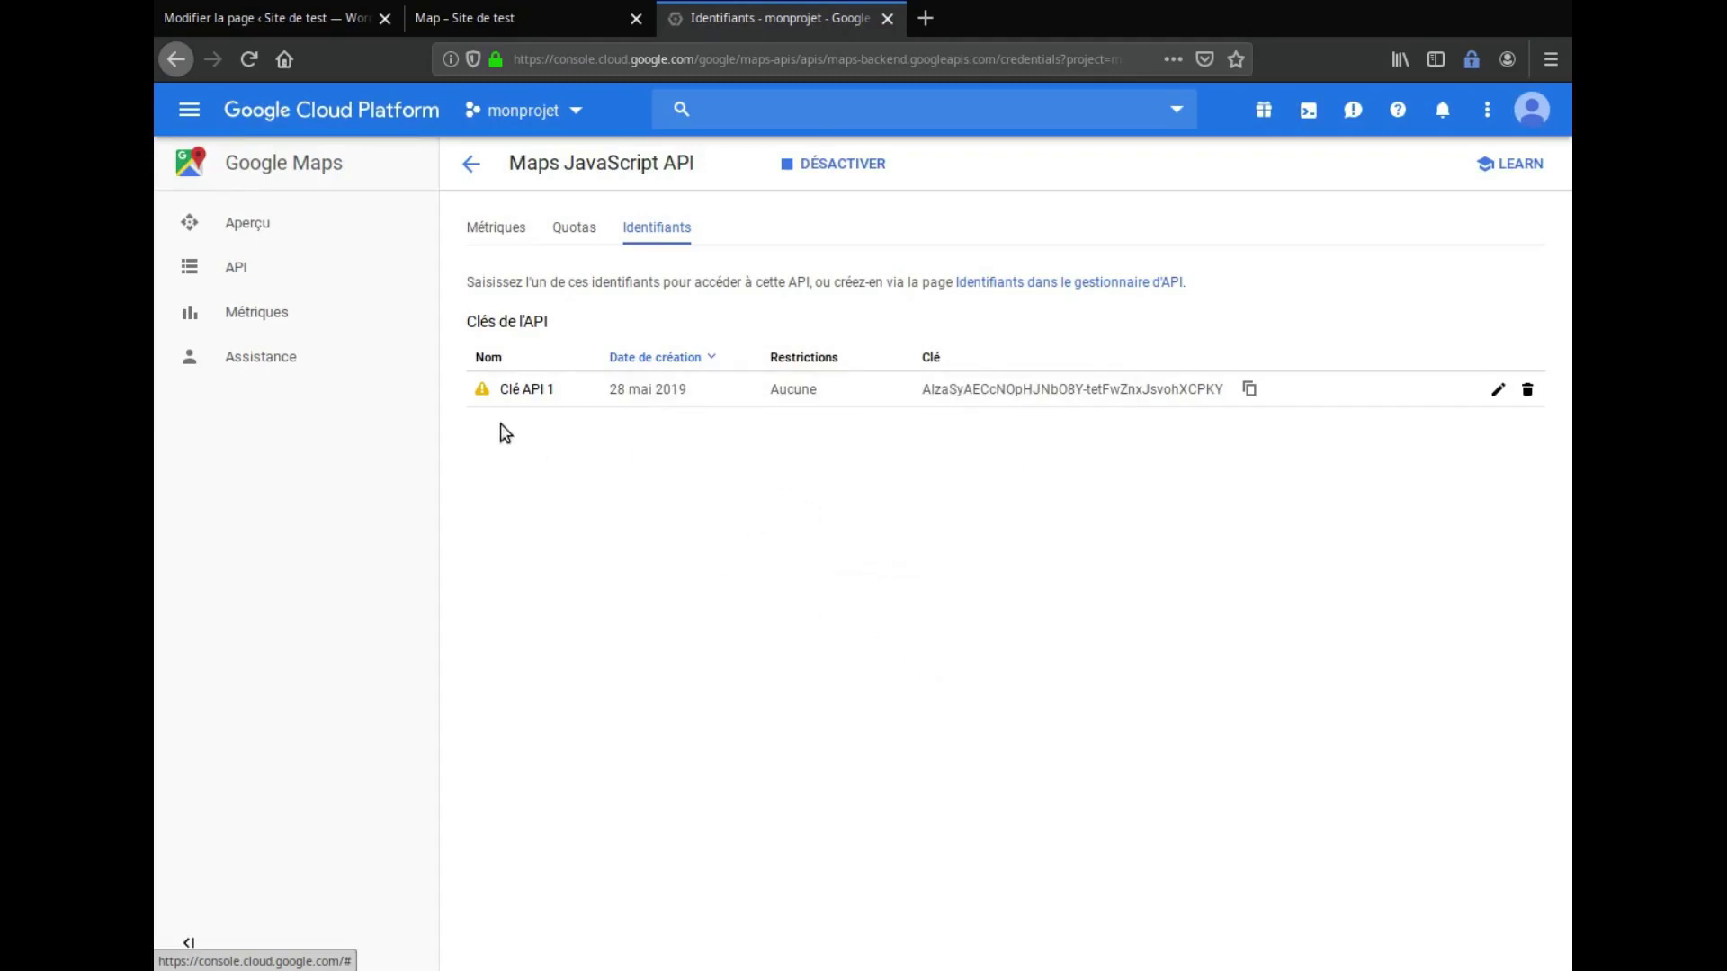
pyautogui.moveTo(924, 386); pyautogui.dragTo(1217, 443)
pyautogui.click(1127, 438)
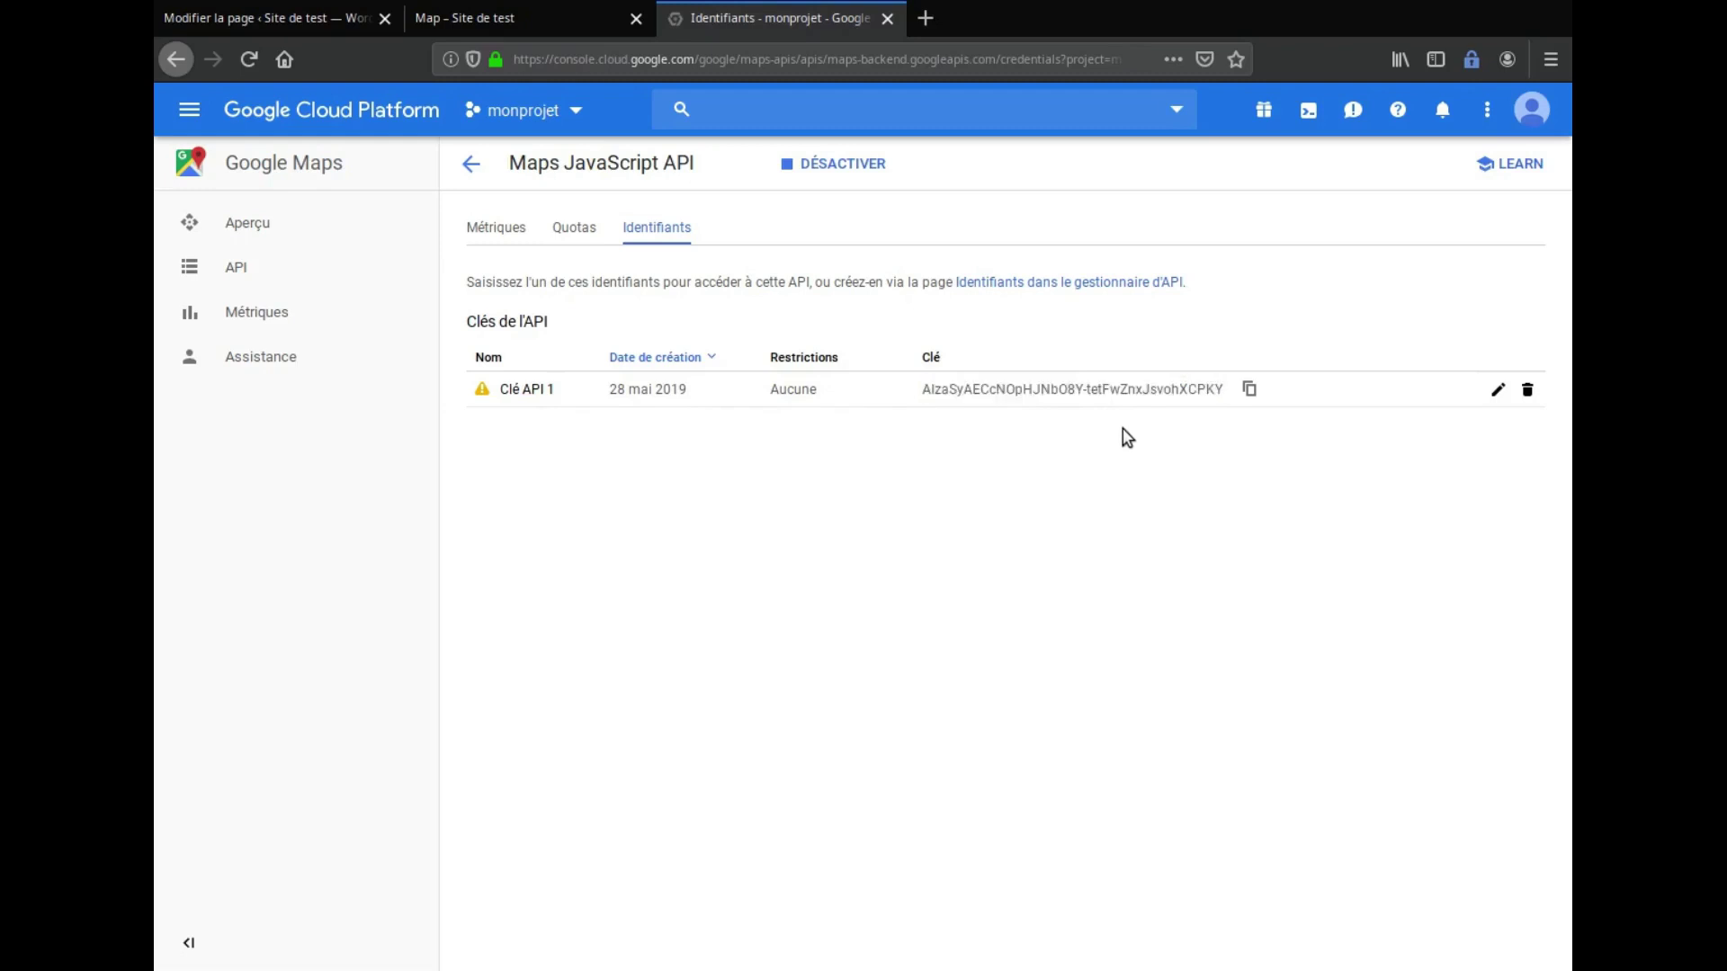
pyautogui.tripleClick(1091, 387)
# Restrict Clé API 1 to HTTP referrers and add a new website entry
pyautogui.click(1497, 393)
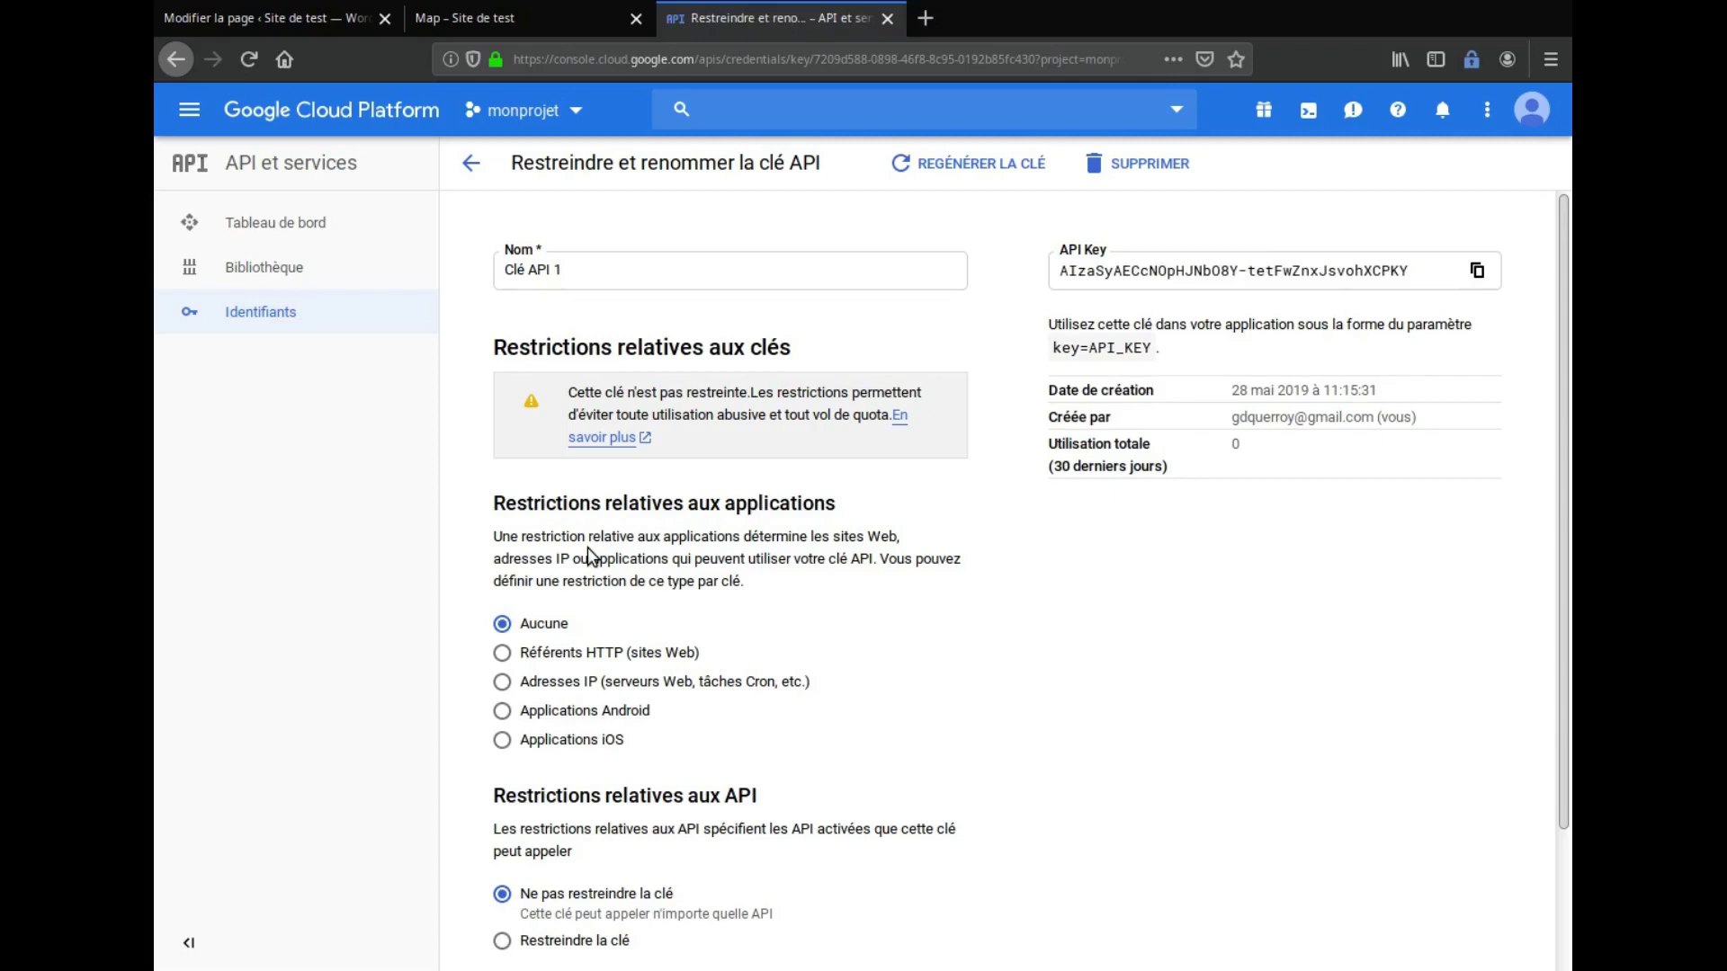
pyautogui.scroll(-2, 587, 547)
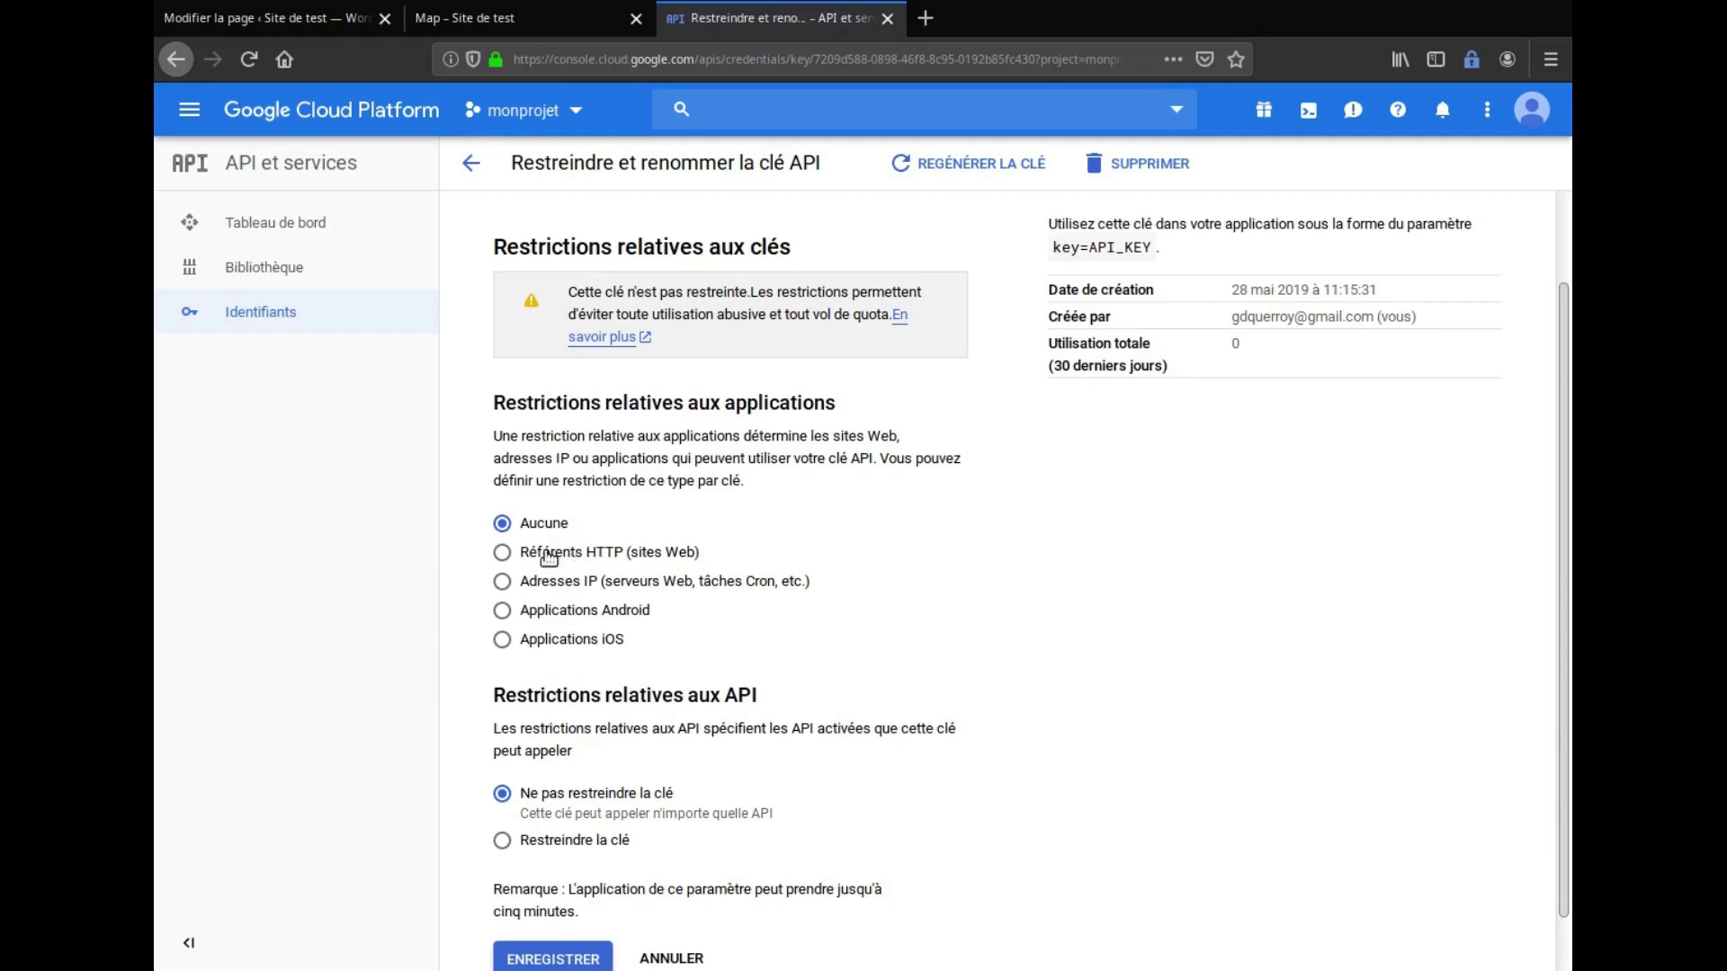
pyautogui.click(549, 558)
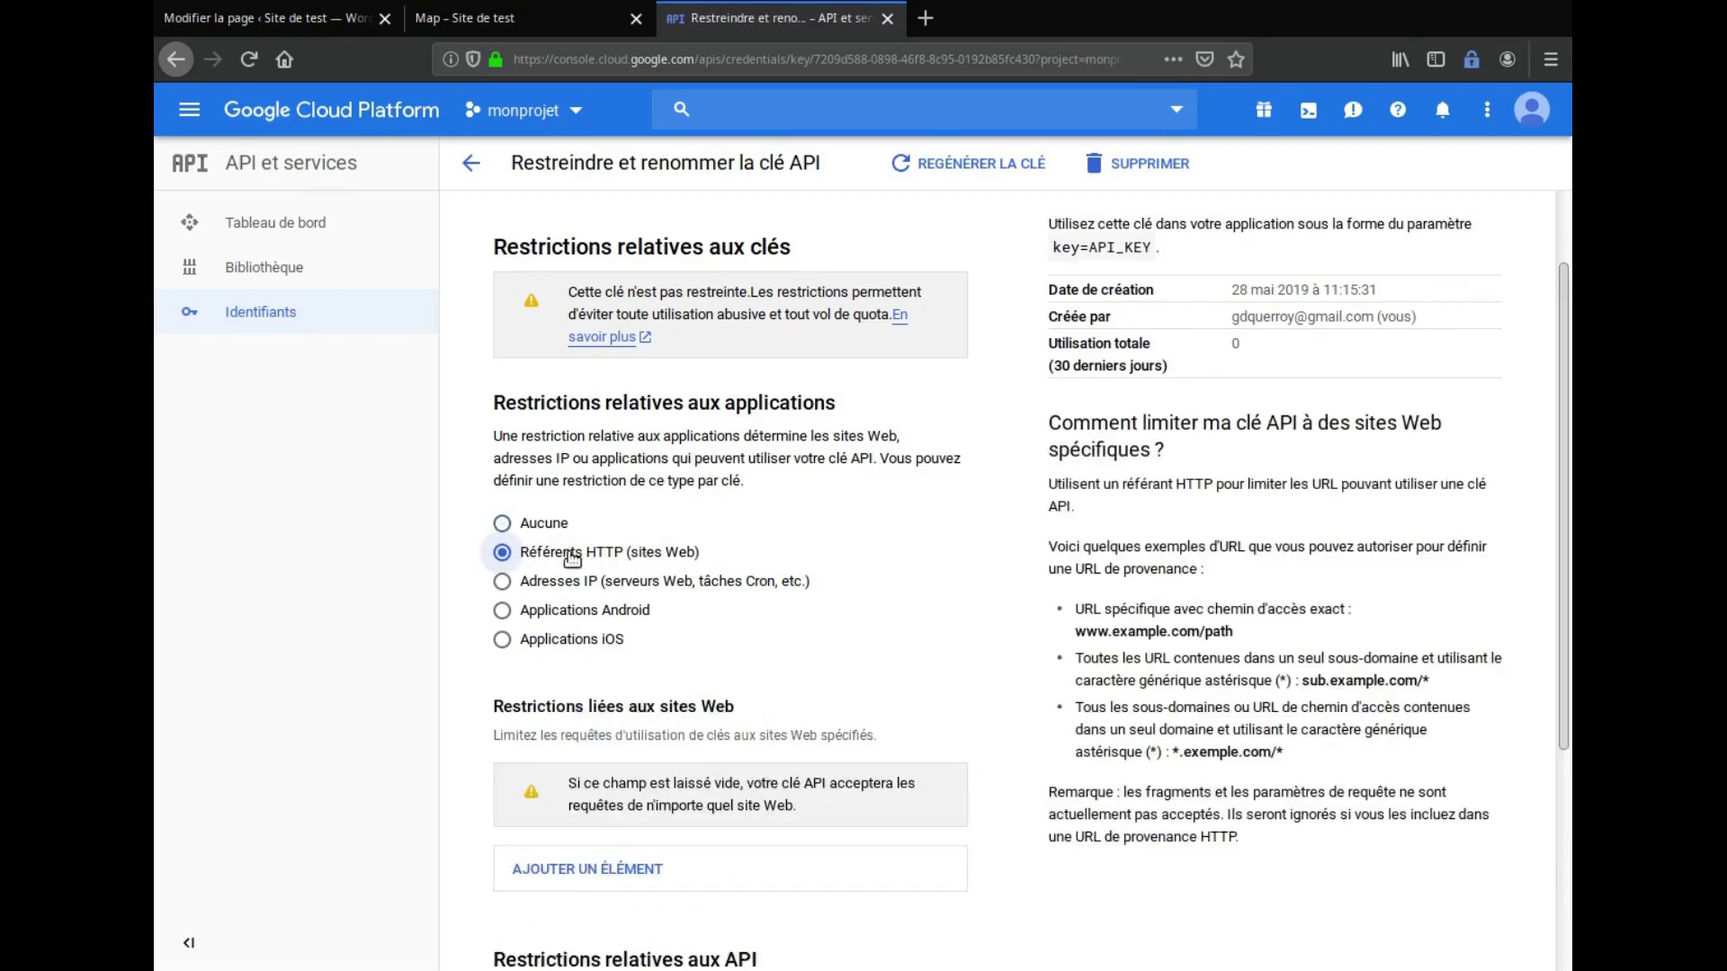
pyautogui.scroll(-3, 572, 559)
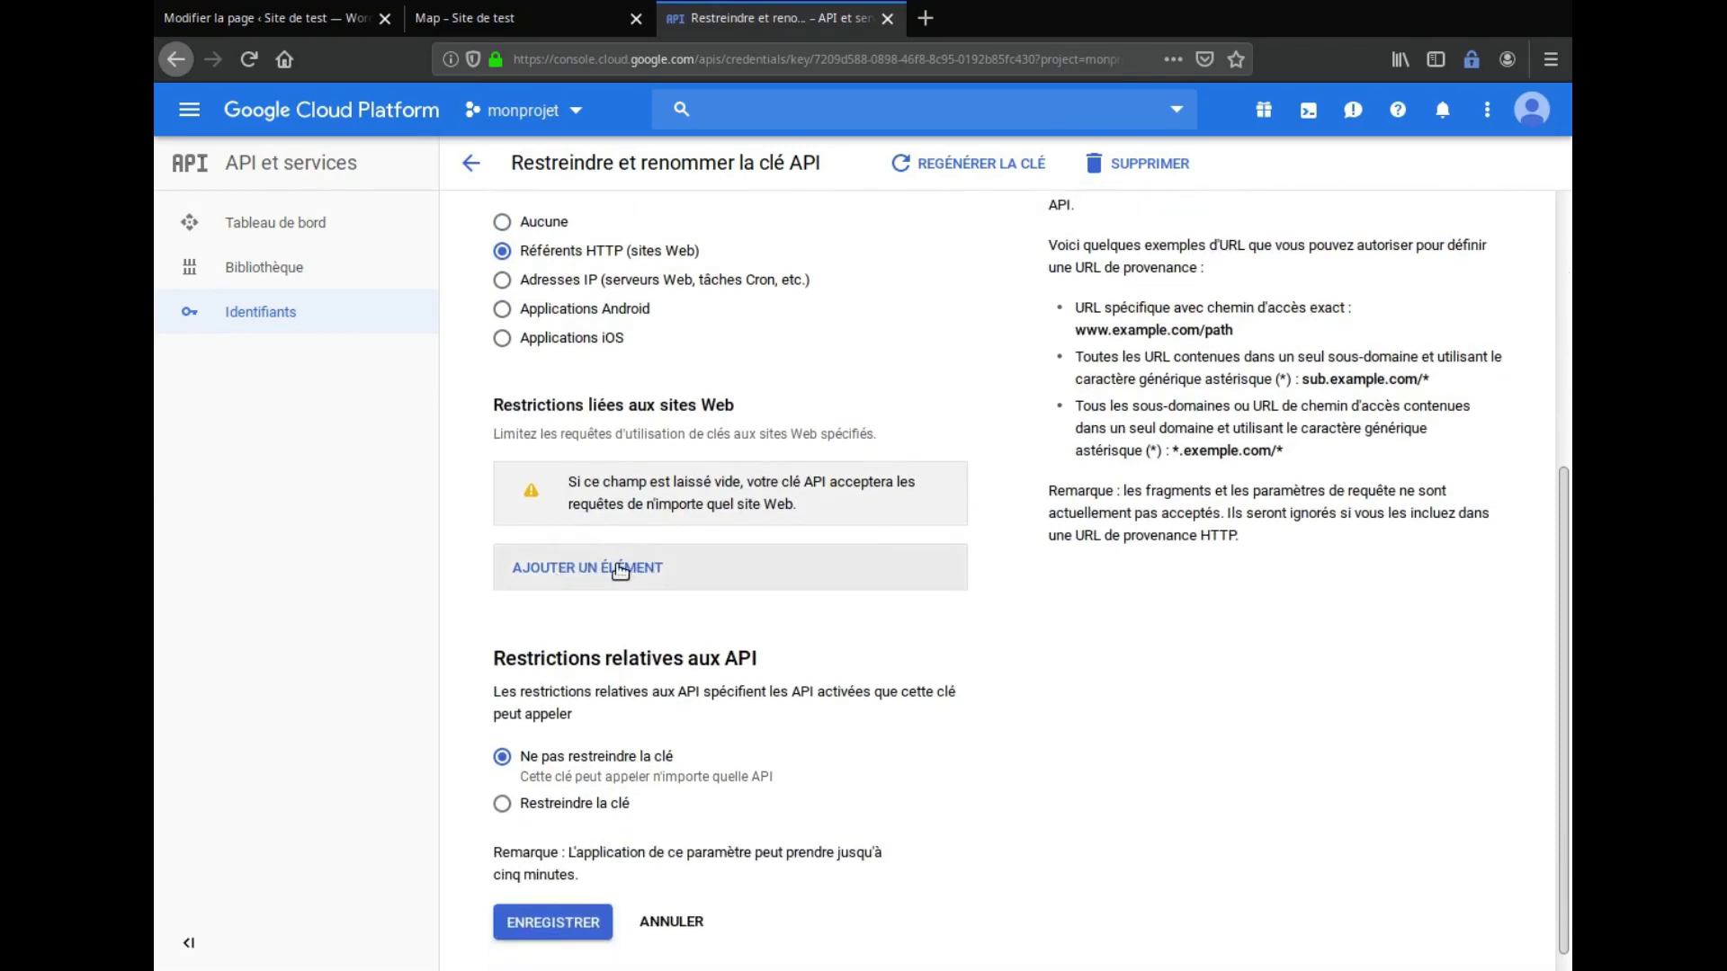
pyautogui.click(620, 569)
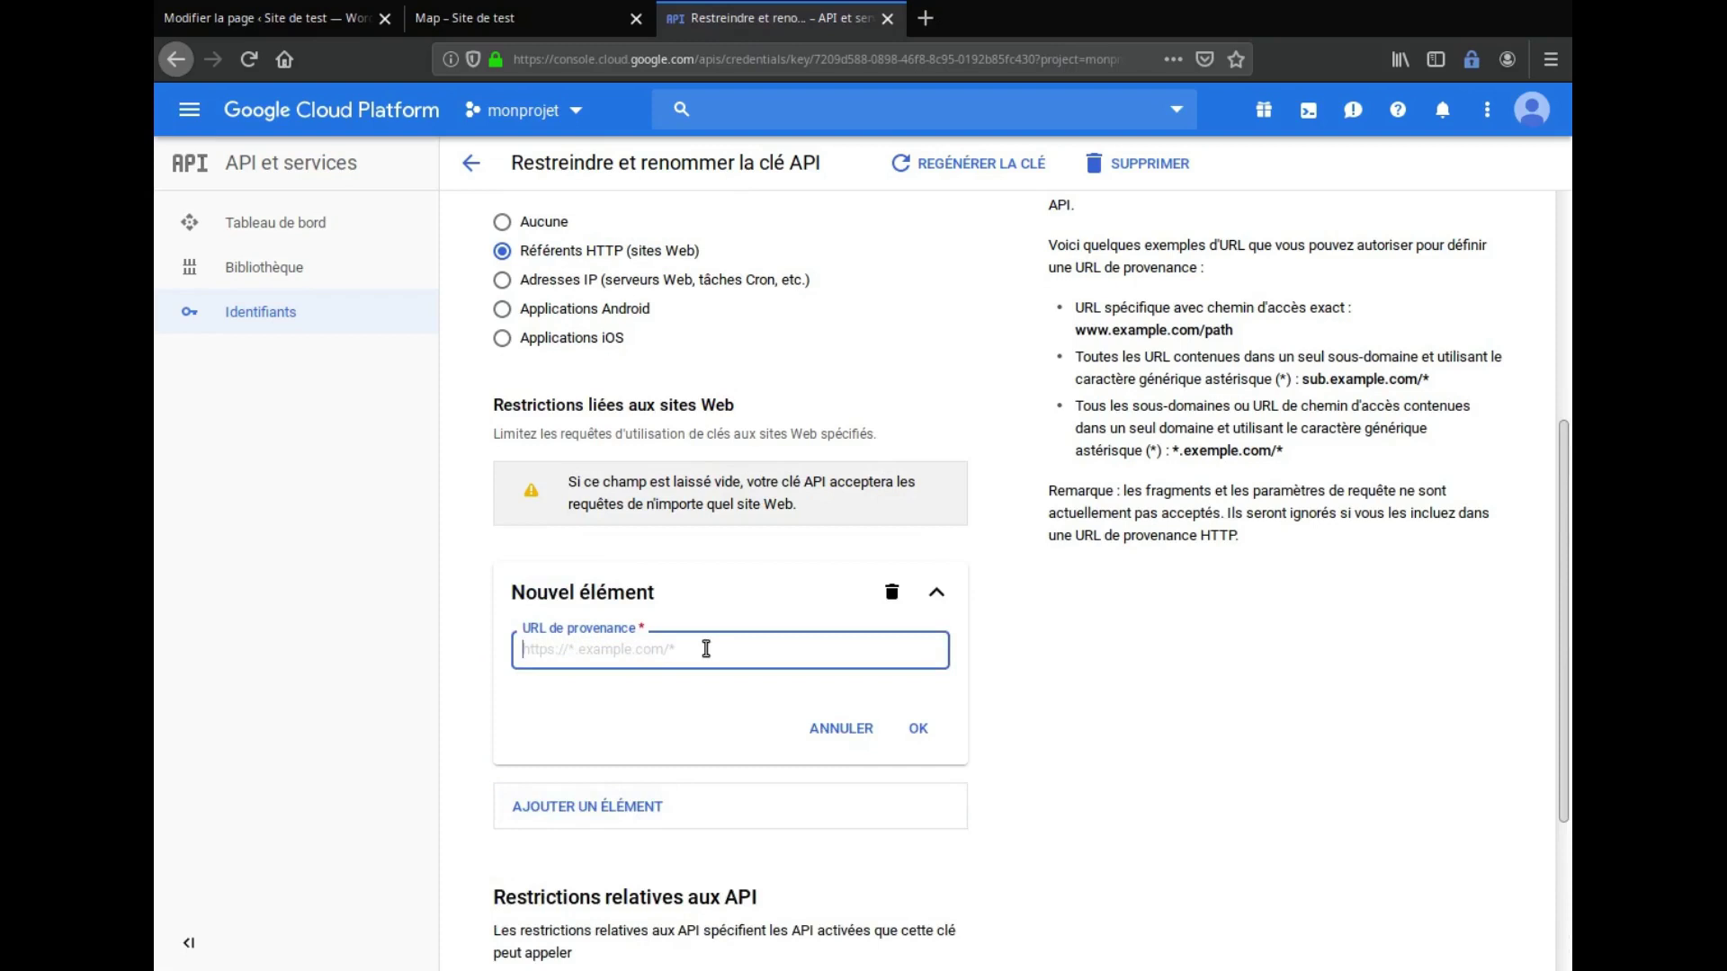
# Copy the pretest.wenodev.com domain from the WordPress tab's address bar
pyautogui.click(320, 19)
pyautogui.moveTo(588, 60); pyautogui.dragTo(463, 63)
pyautogui.rightClick(511, 66)
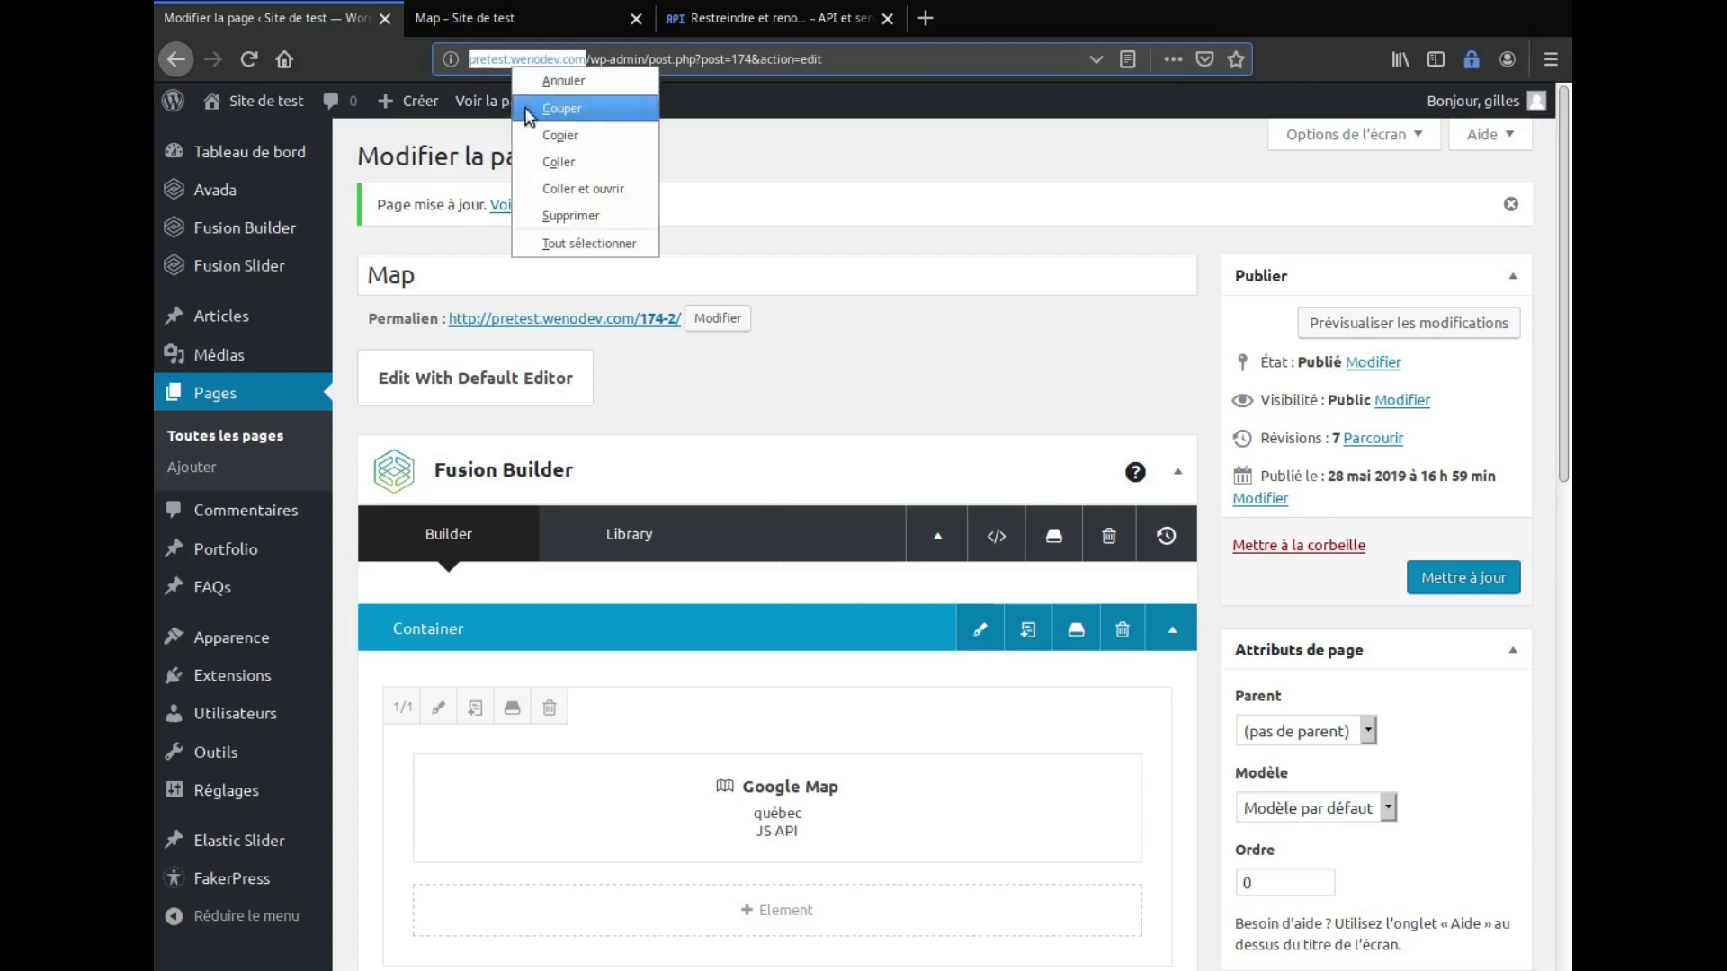
pyautogui.click(560, 135)
pyautogui.click(701, 18)
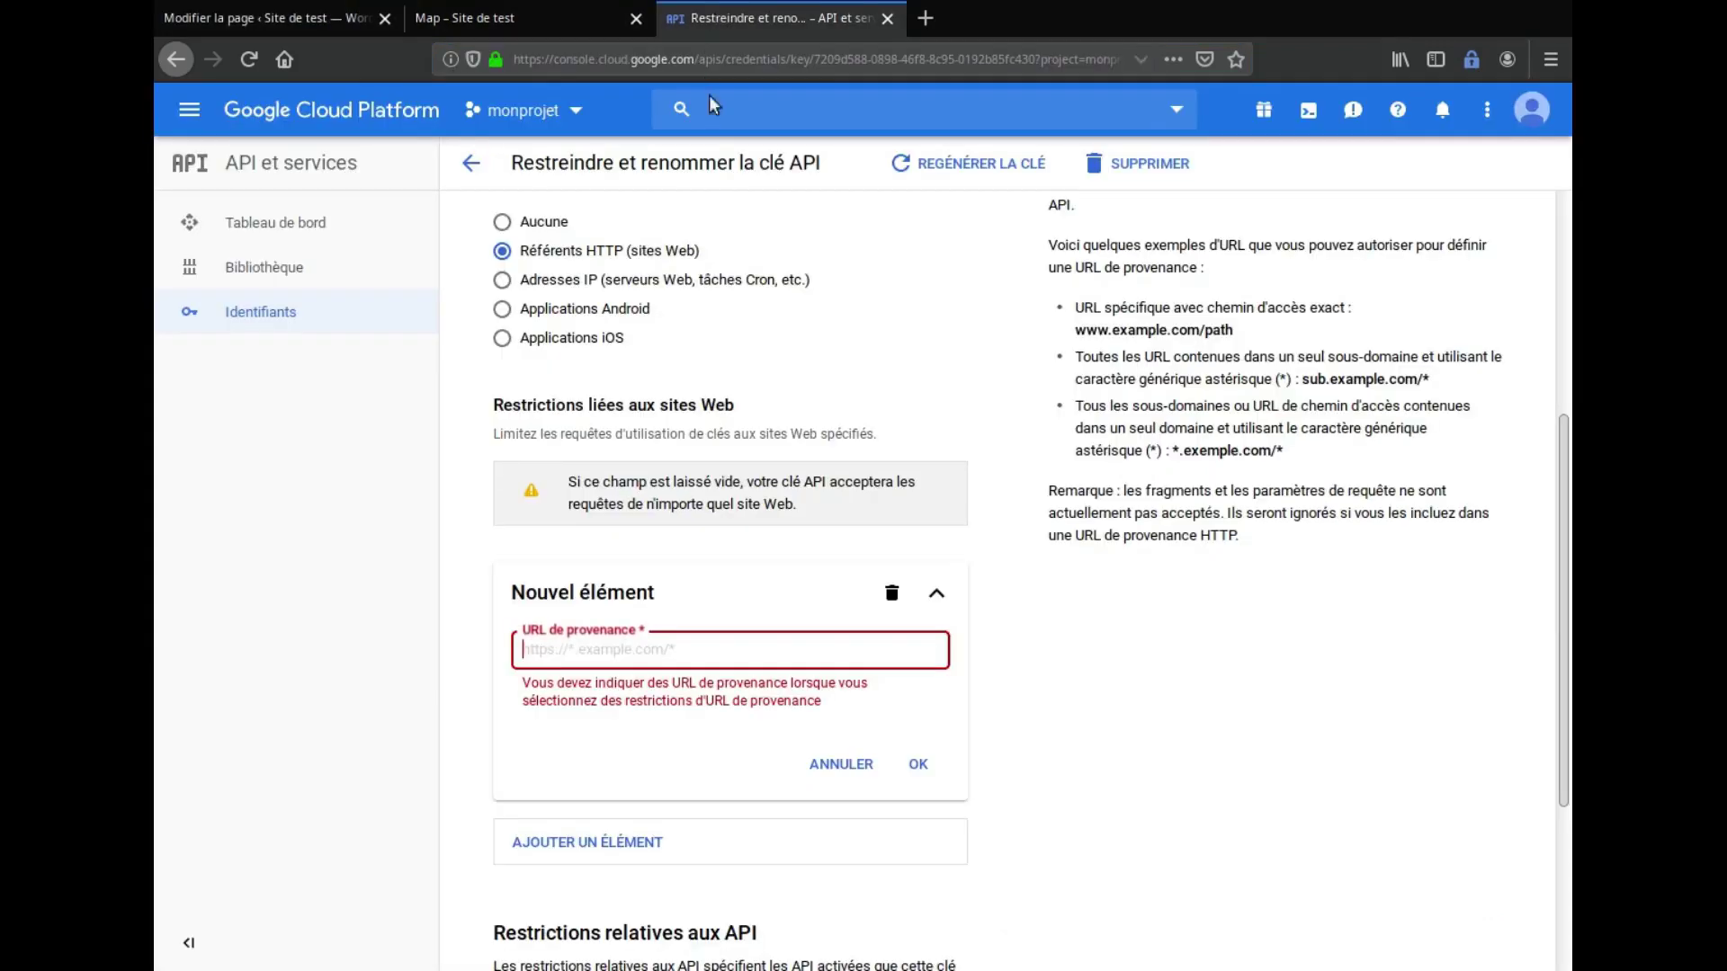
pyautogui.hotkey('ctrl', 'v')
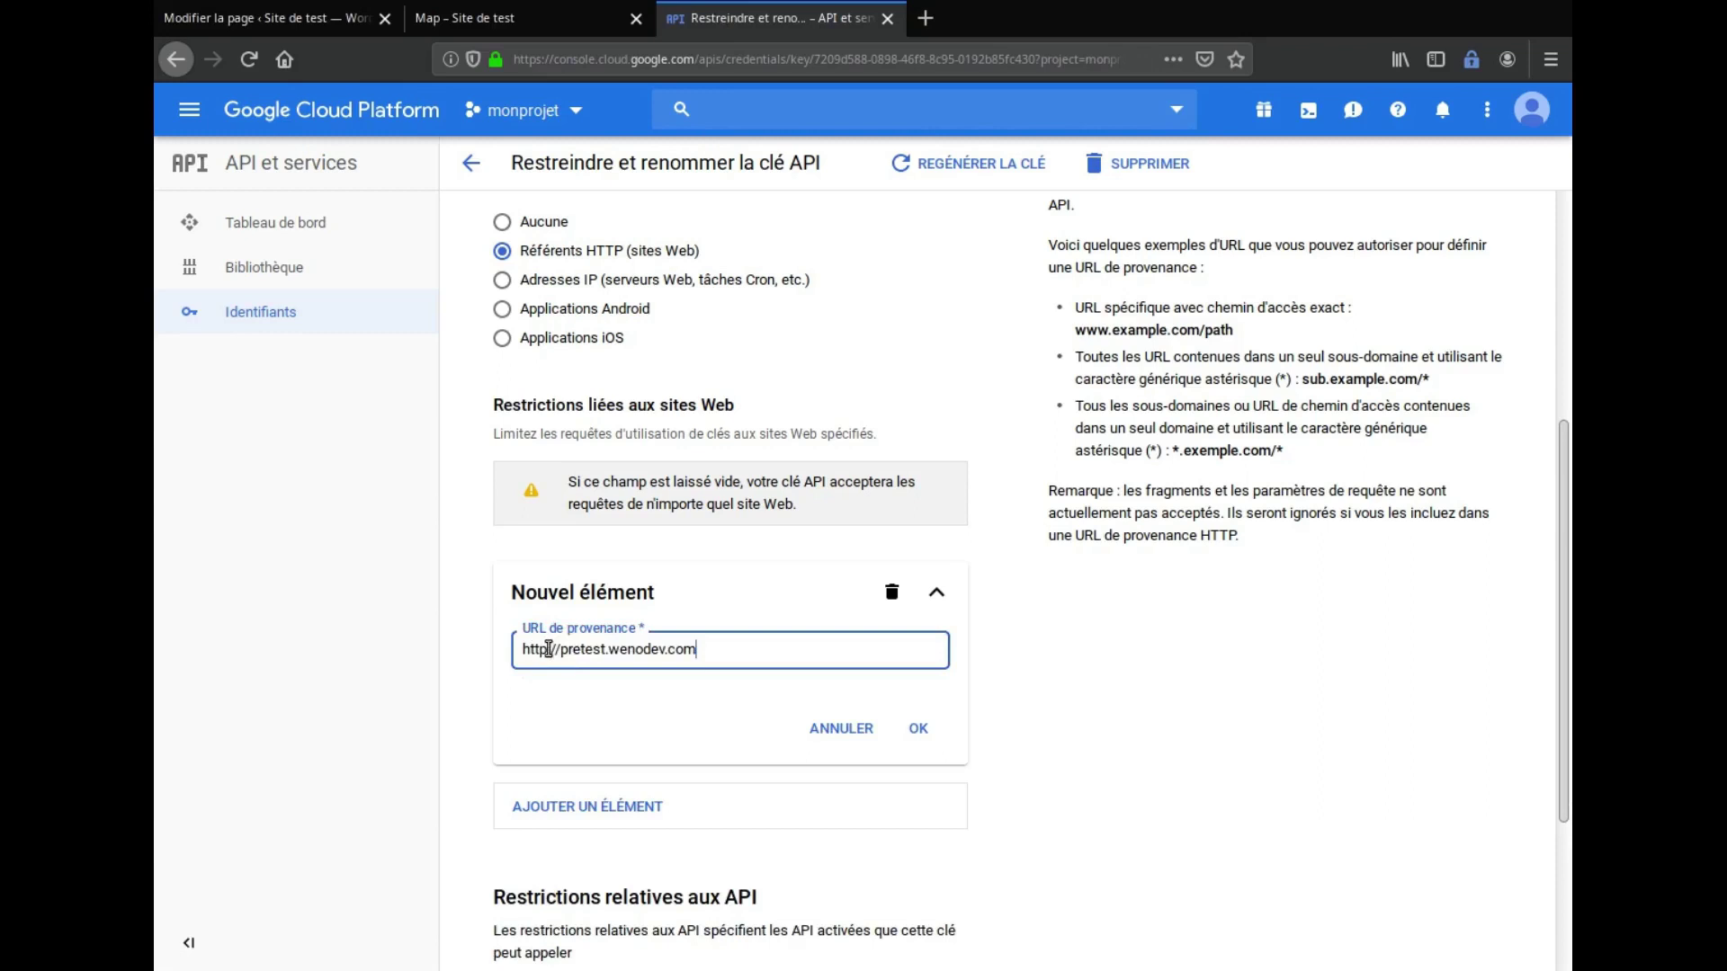
pyautogui.click(554, 637)
pyautogui.write('s')
pyautogui.press('BackSpace')
pyautogui.write('*.')
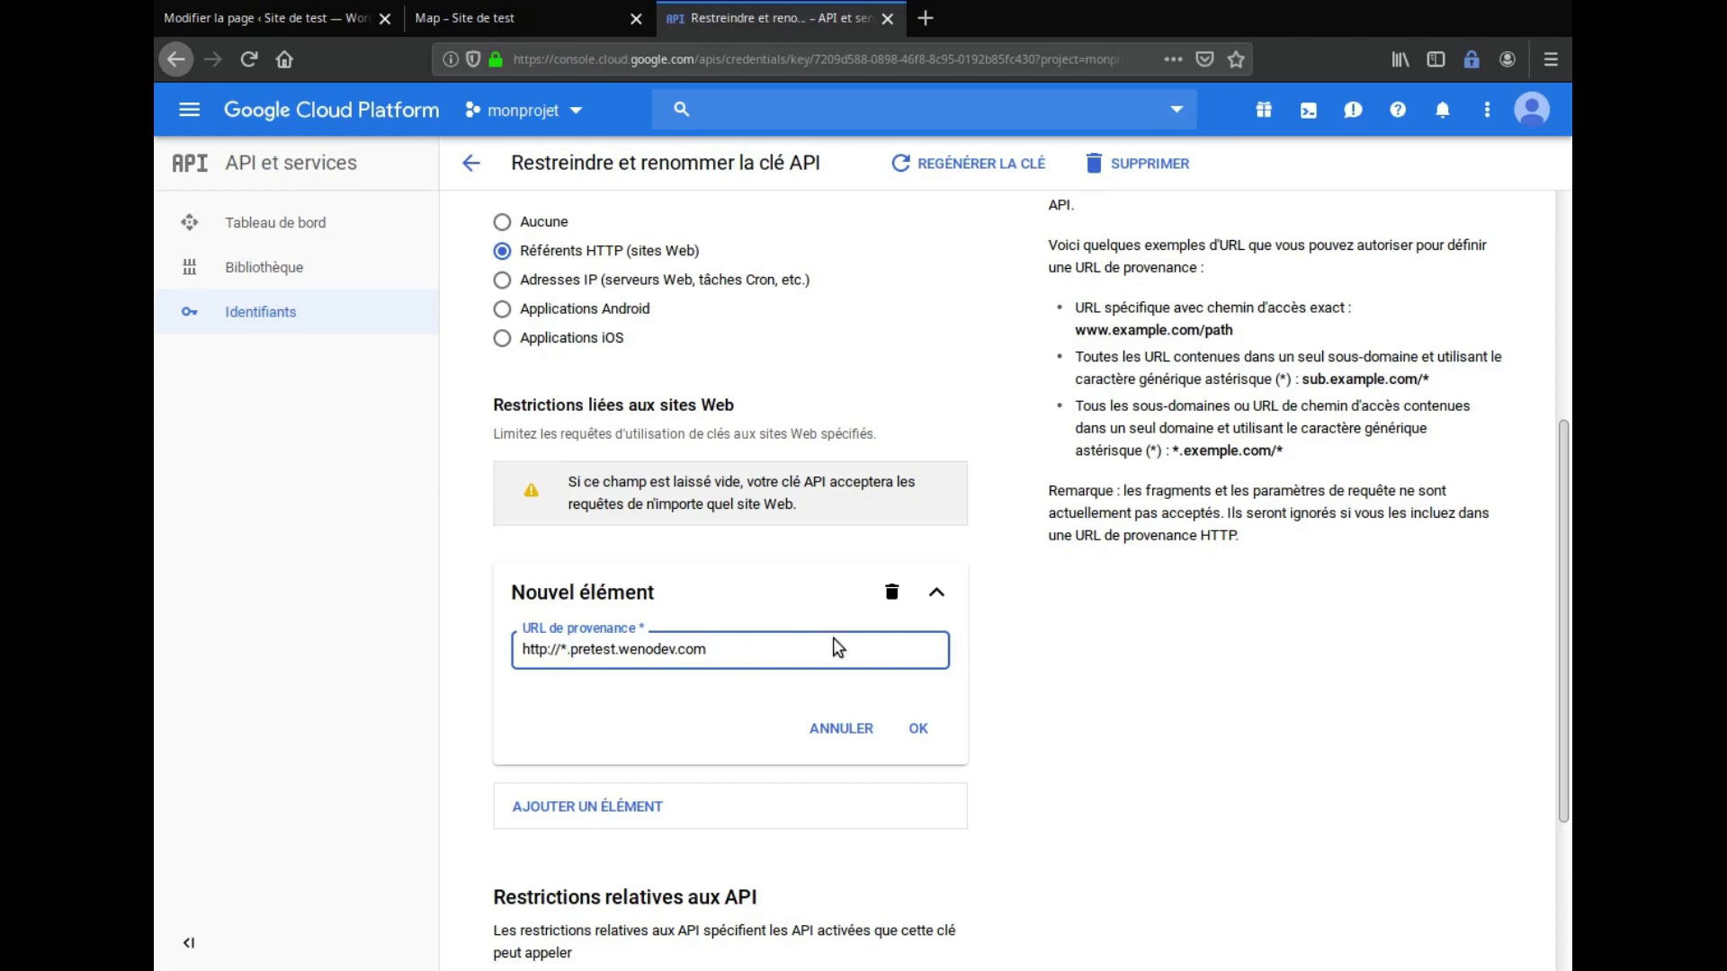
pyautogui.write('/*')
pyautogui.click(918, 731)
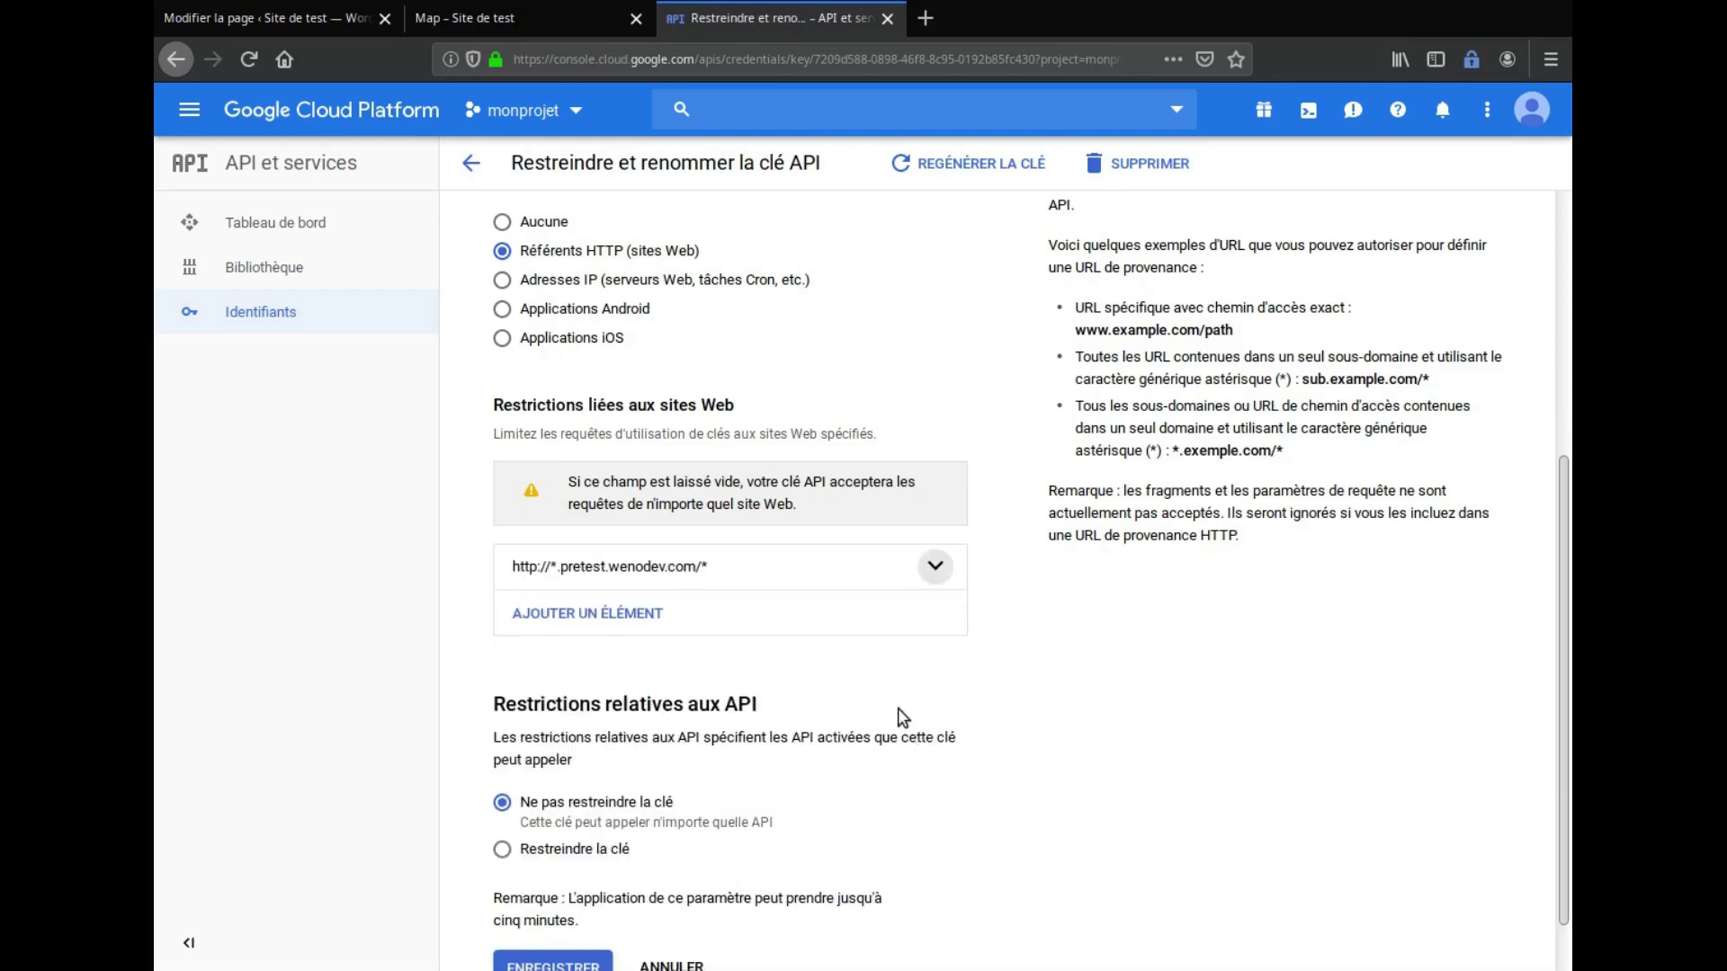
# Restrict the key to the Maps JavaScript API and save the restrictions
pyautogui.scroll(-1, 897, 708)
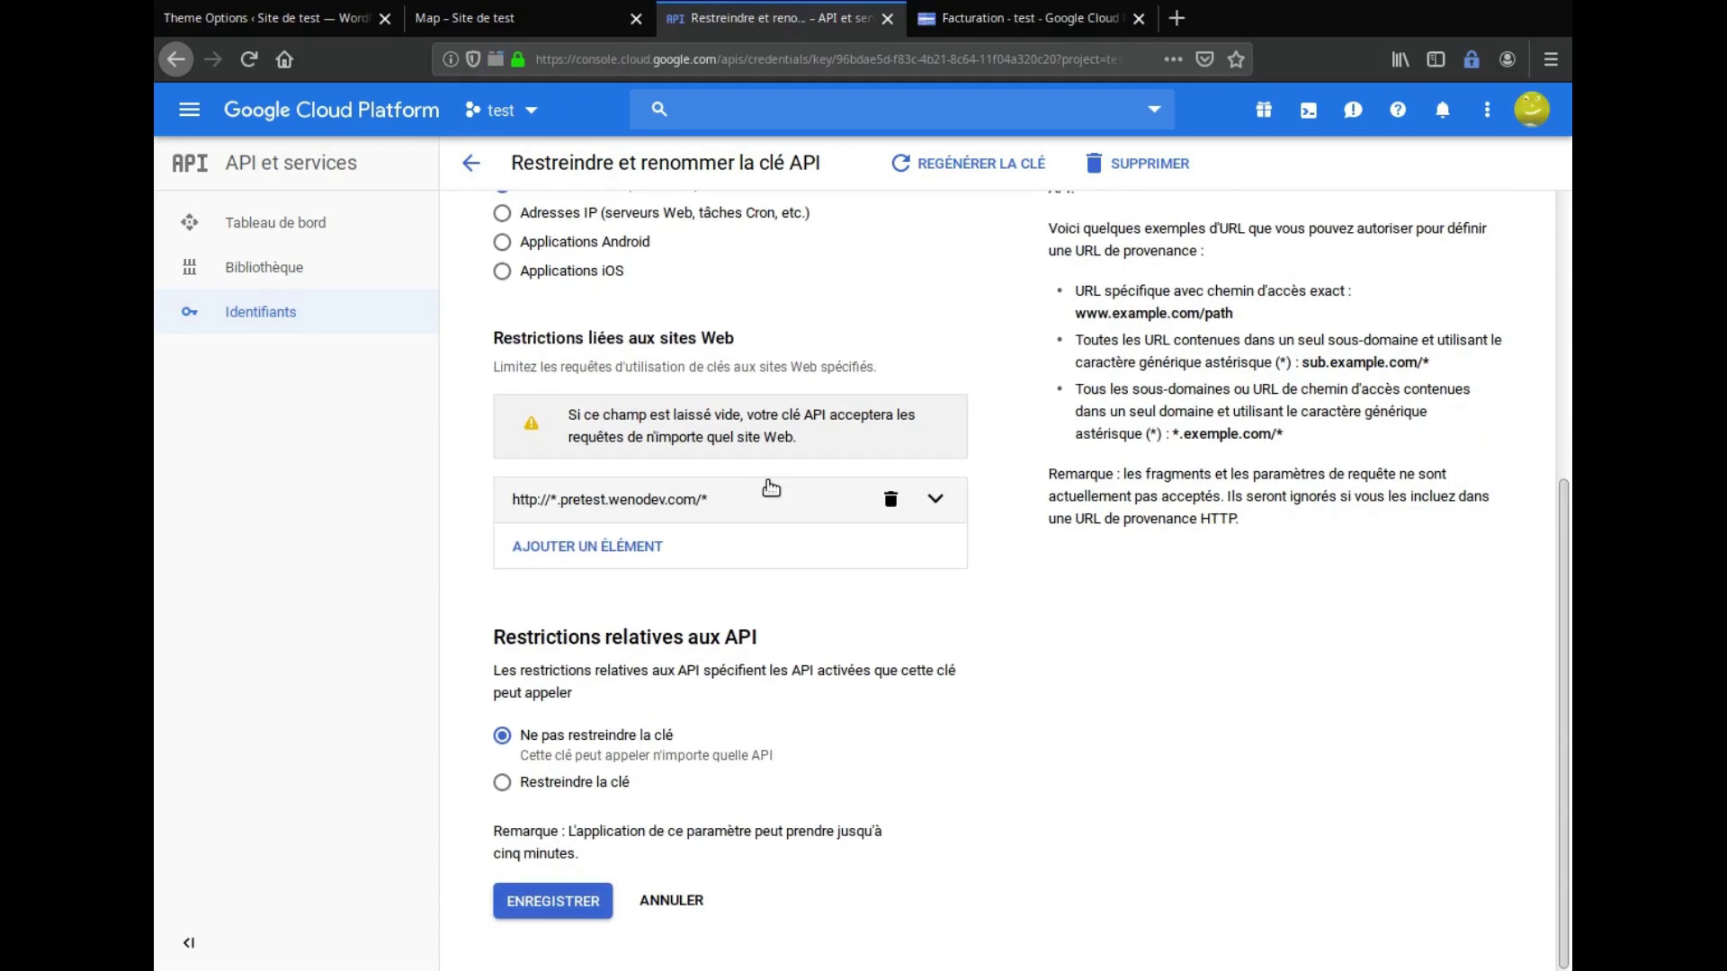
pyautogui.click(515, 783)
pyautogui.scroll(-2, 630, 775)
pyautogui.click(651, 733)
pyautogui.click(653, 809)
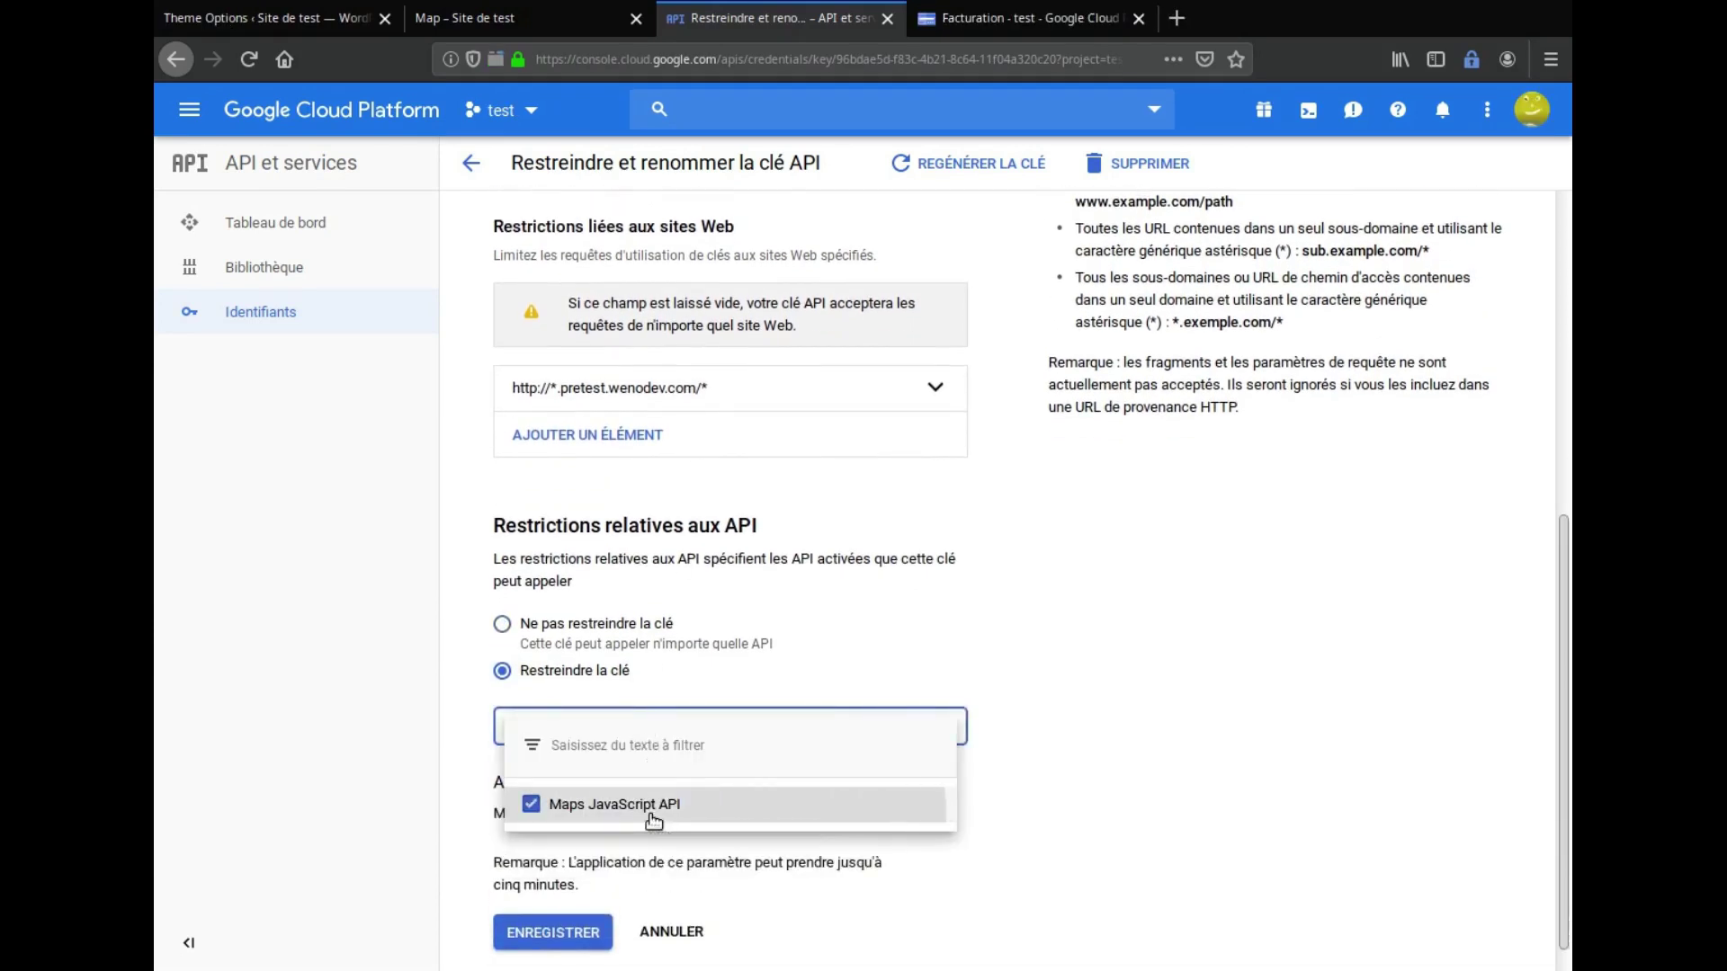
pyautogui.click(1134, 802)
pyautogui.scroll(-1, 1133, 801)
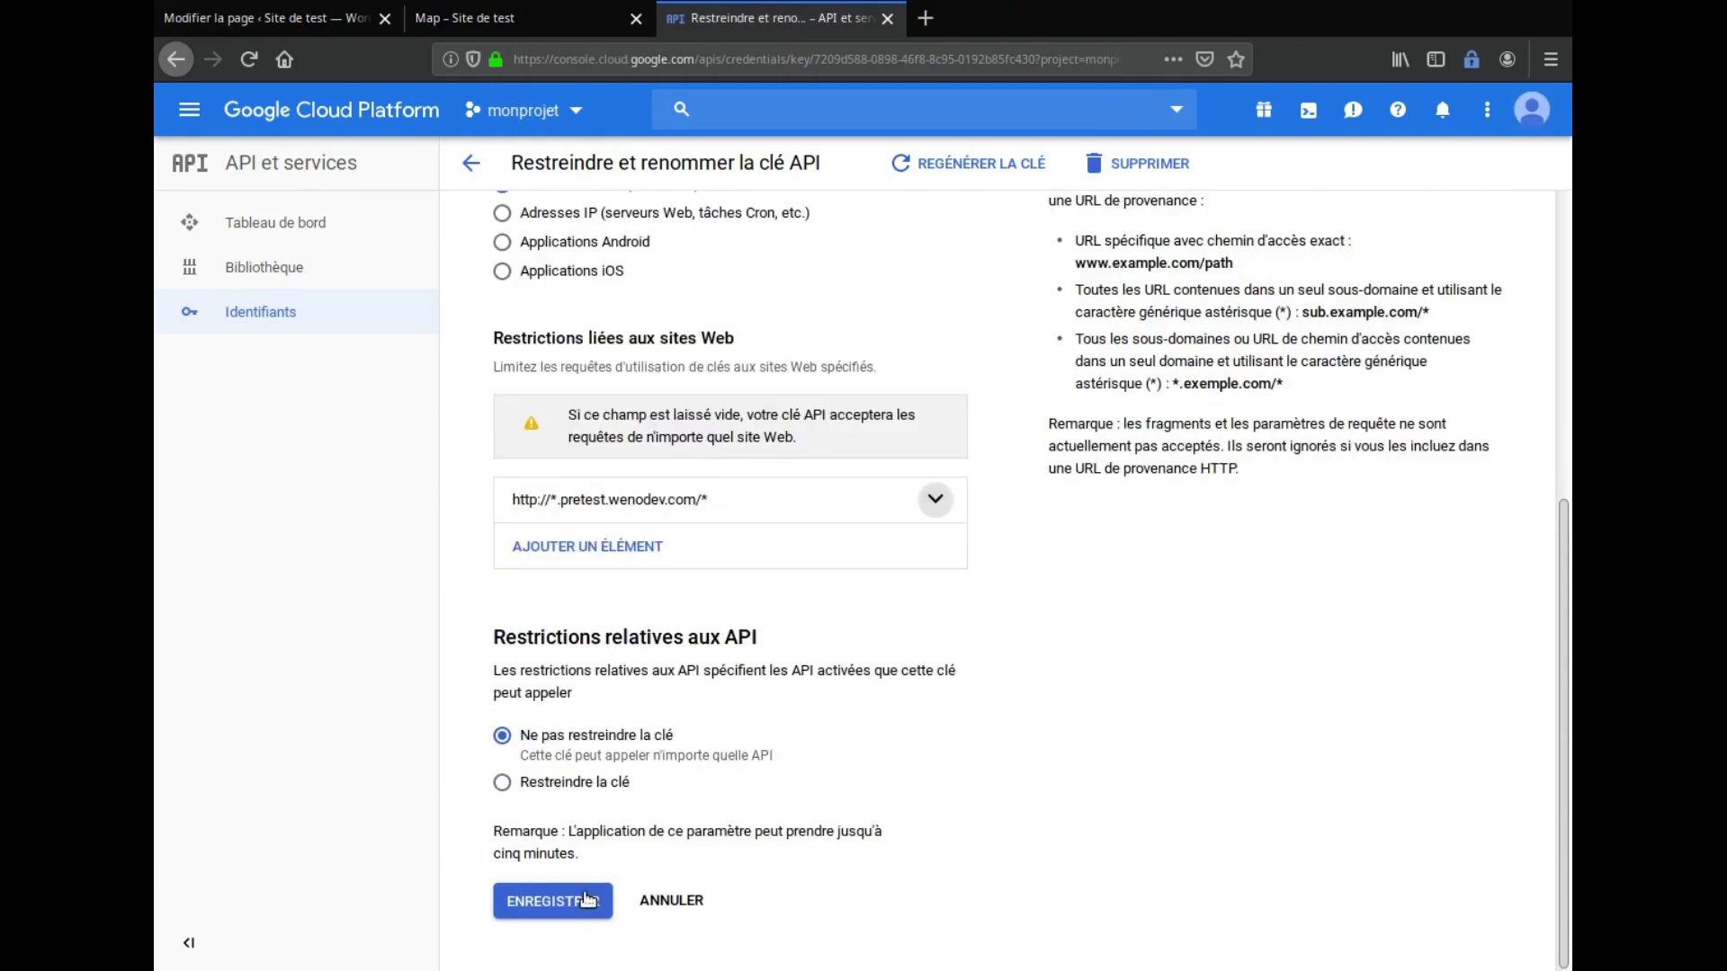
pyautogui.click(585, 893)
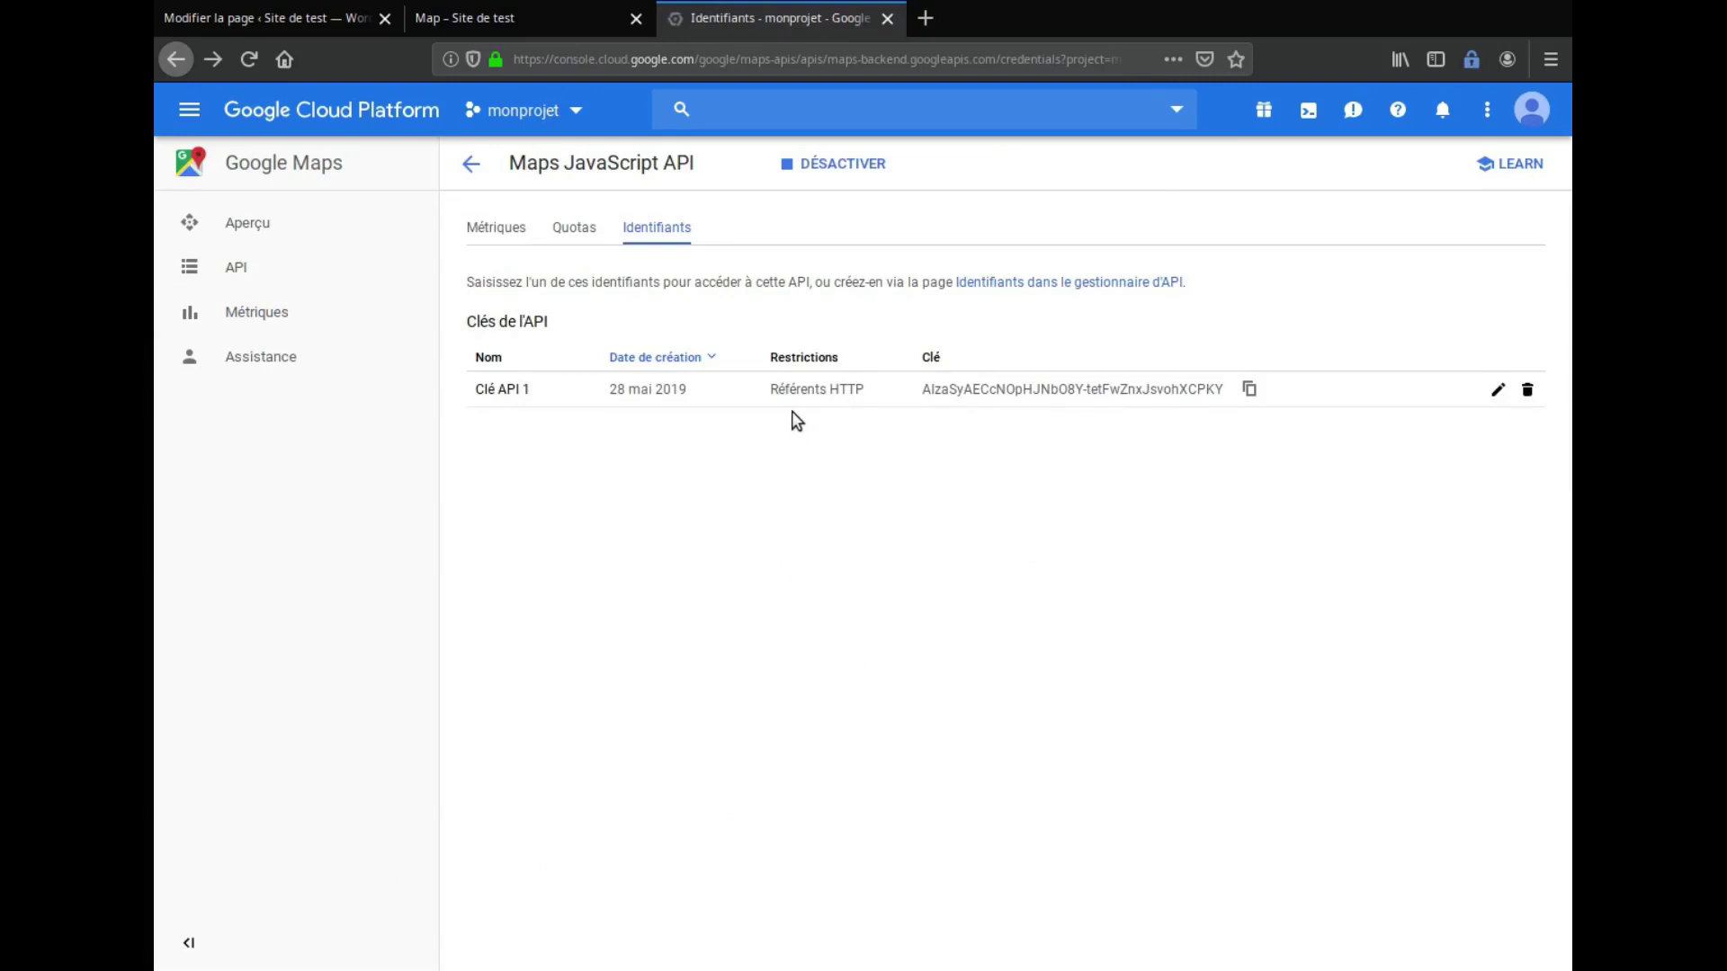
# Select the Clé API 1 key value in the credentials table and copy it
pyautogui.moveTo(765, 390); pyautogui.dragTo(877, 422)
pyautogui.click(840, 389)
pyautogui.moveTo(953, 389); pyautogui.dragTo(1146, 401)
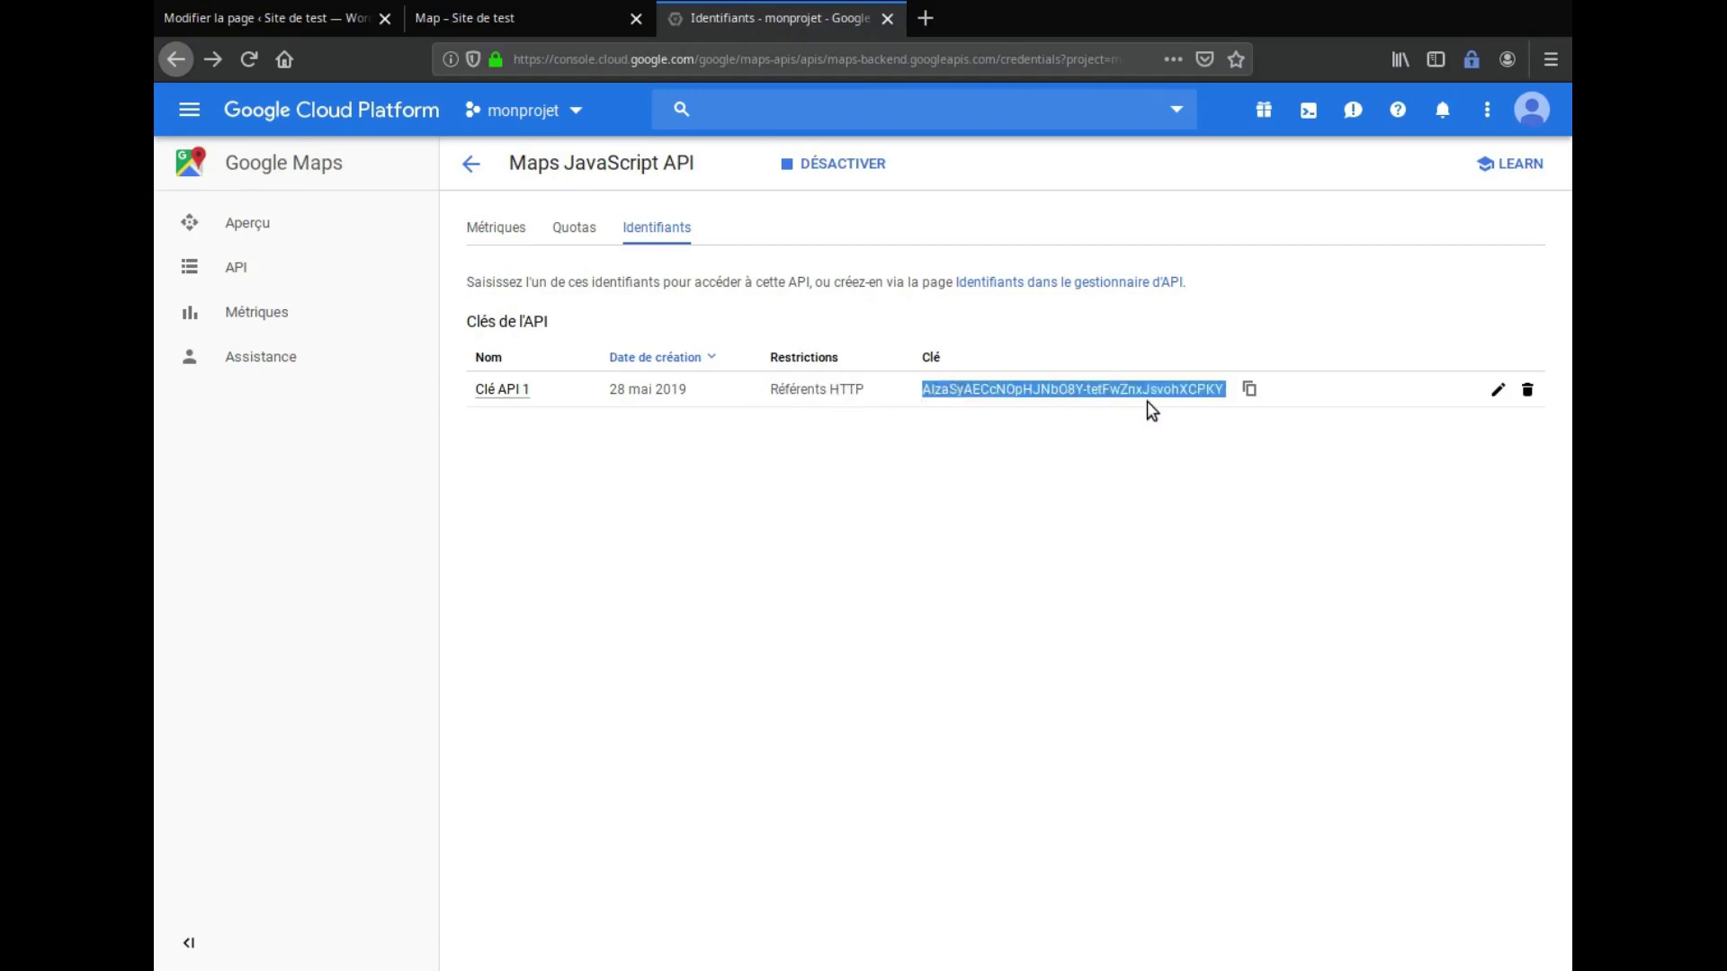
pyautogui.click(1246, 389)
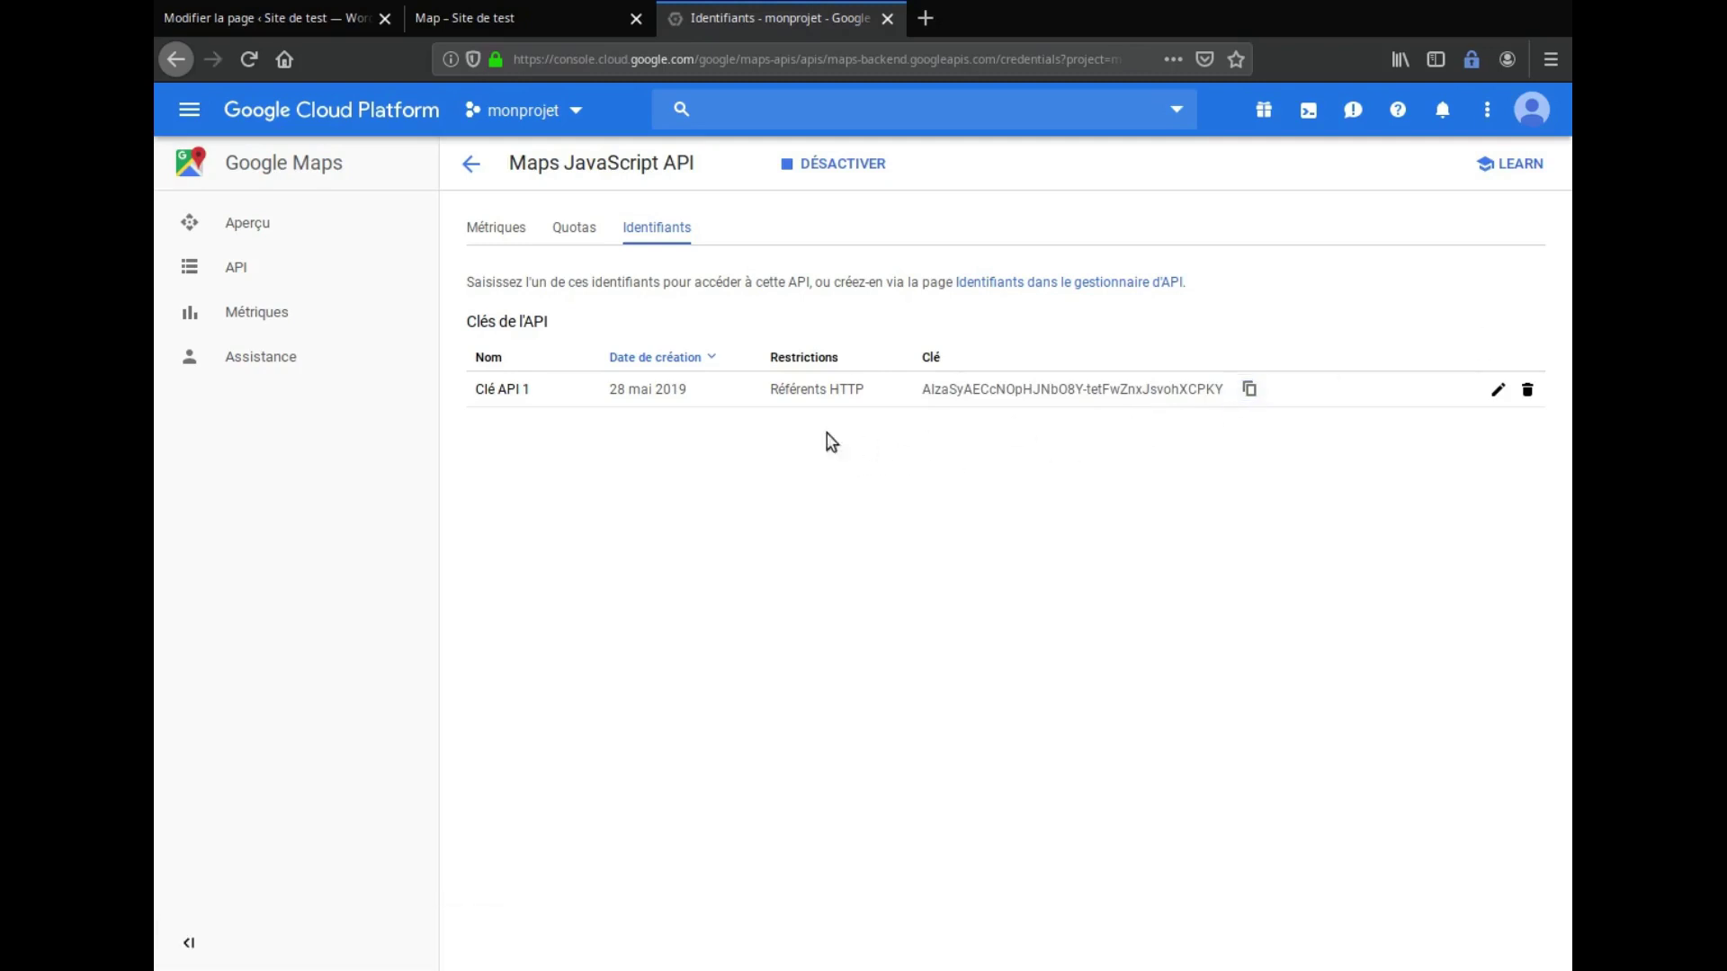
# Follow the Maps overview's no-billing warning to Facturation and start creating a billing account
pyautogui.click(267, 227)
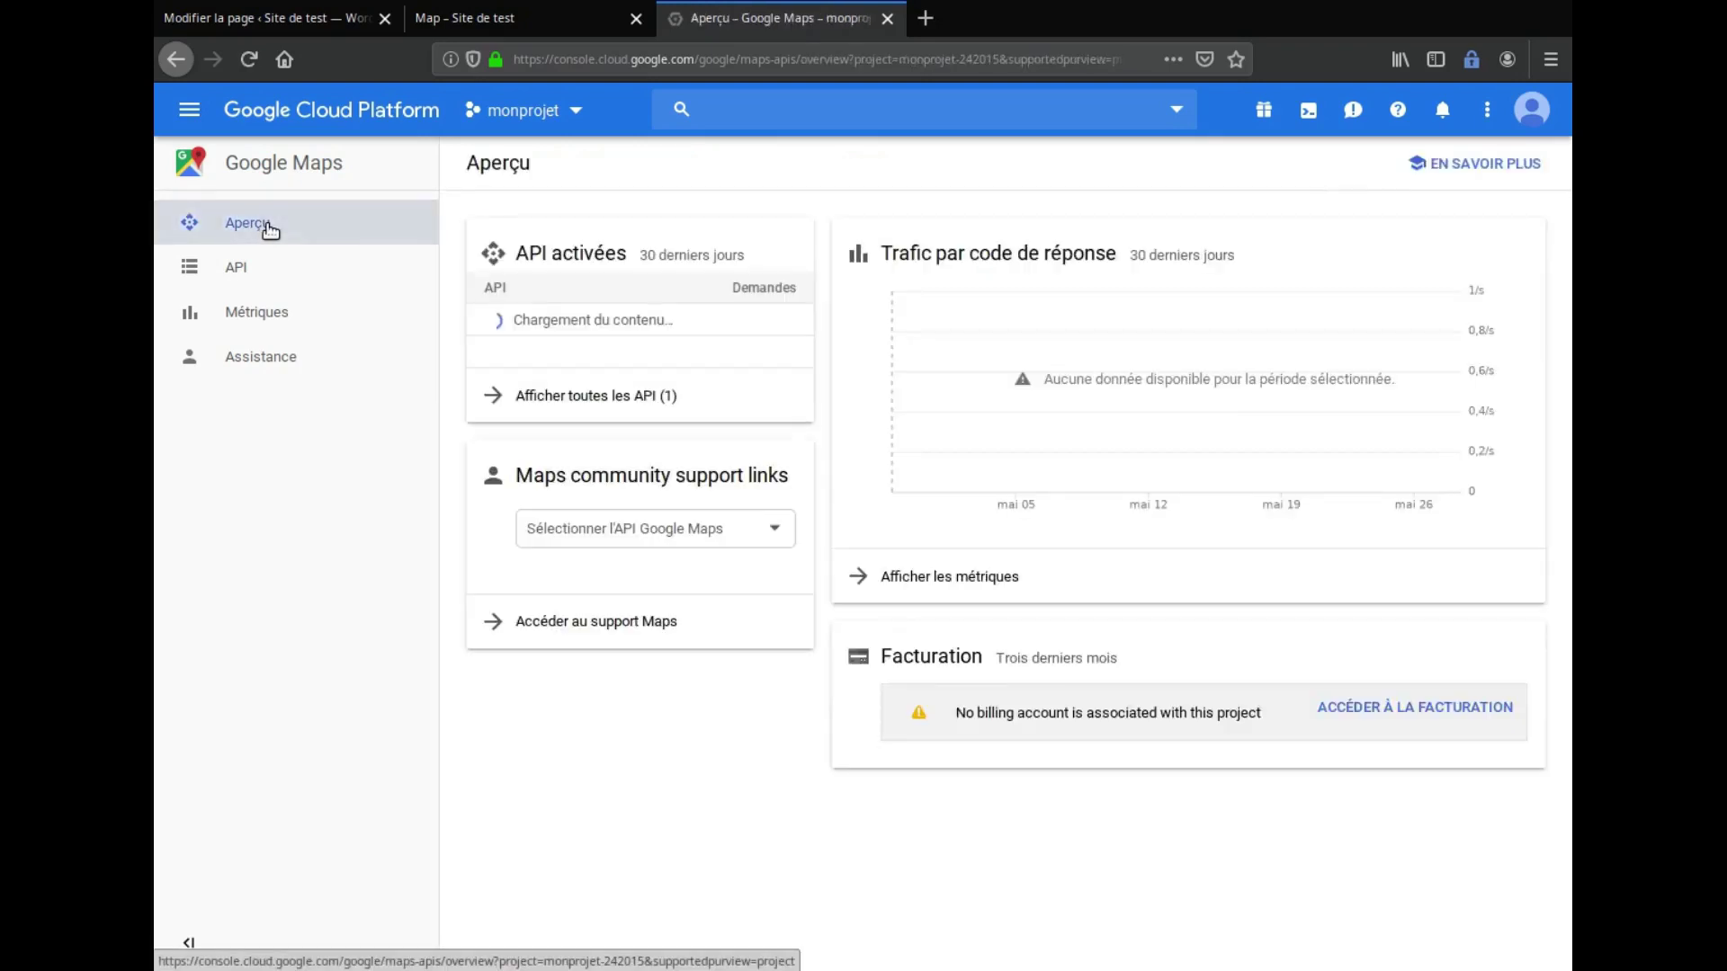
pyautogui.moveTo(955, 715); pyautogui.dragTo(1202, 720)
pyautogui.click(1201, 721)
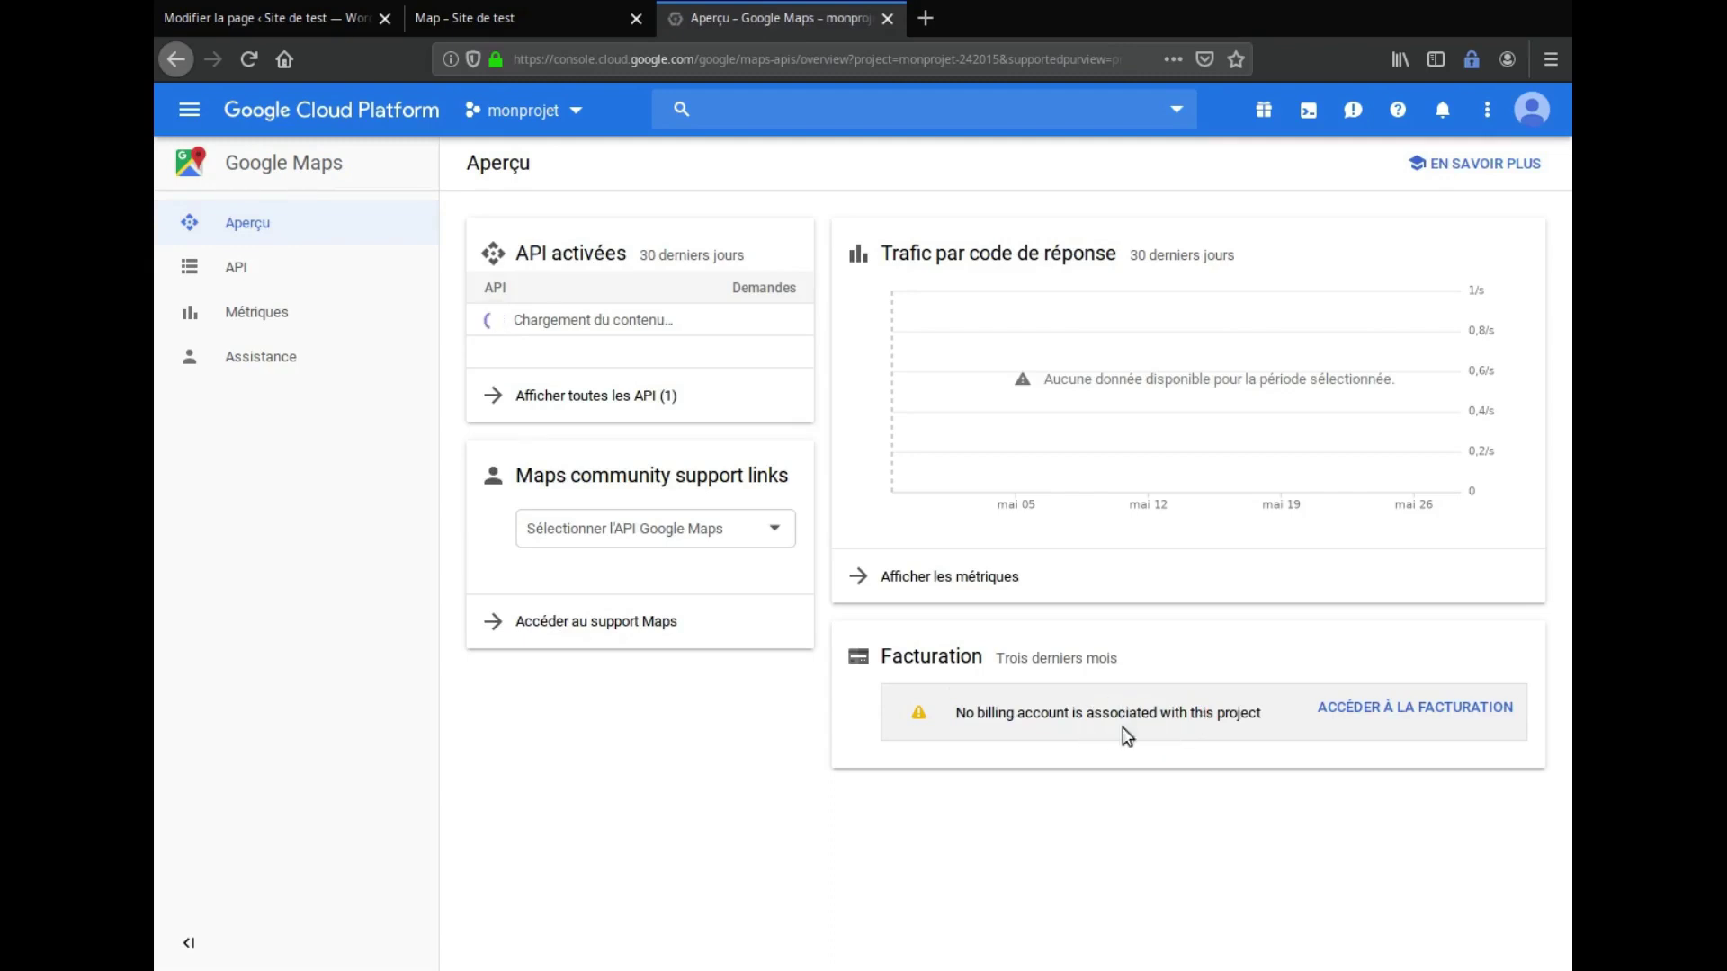
pyautogui.click(1370, 711)
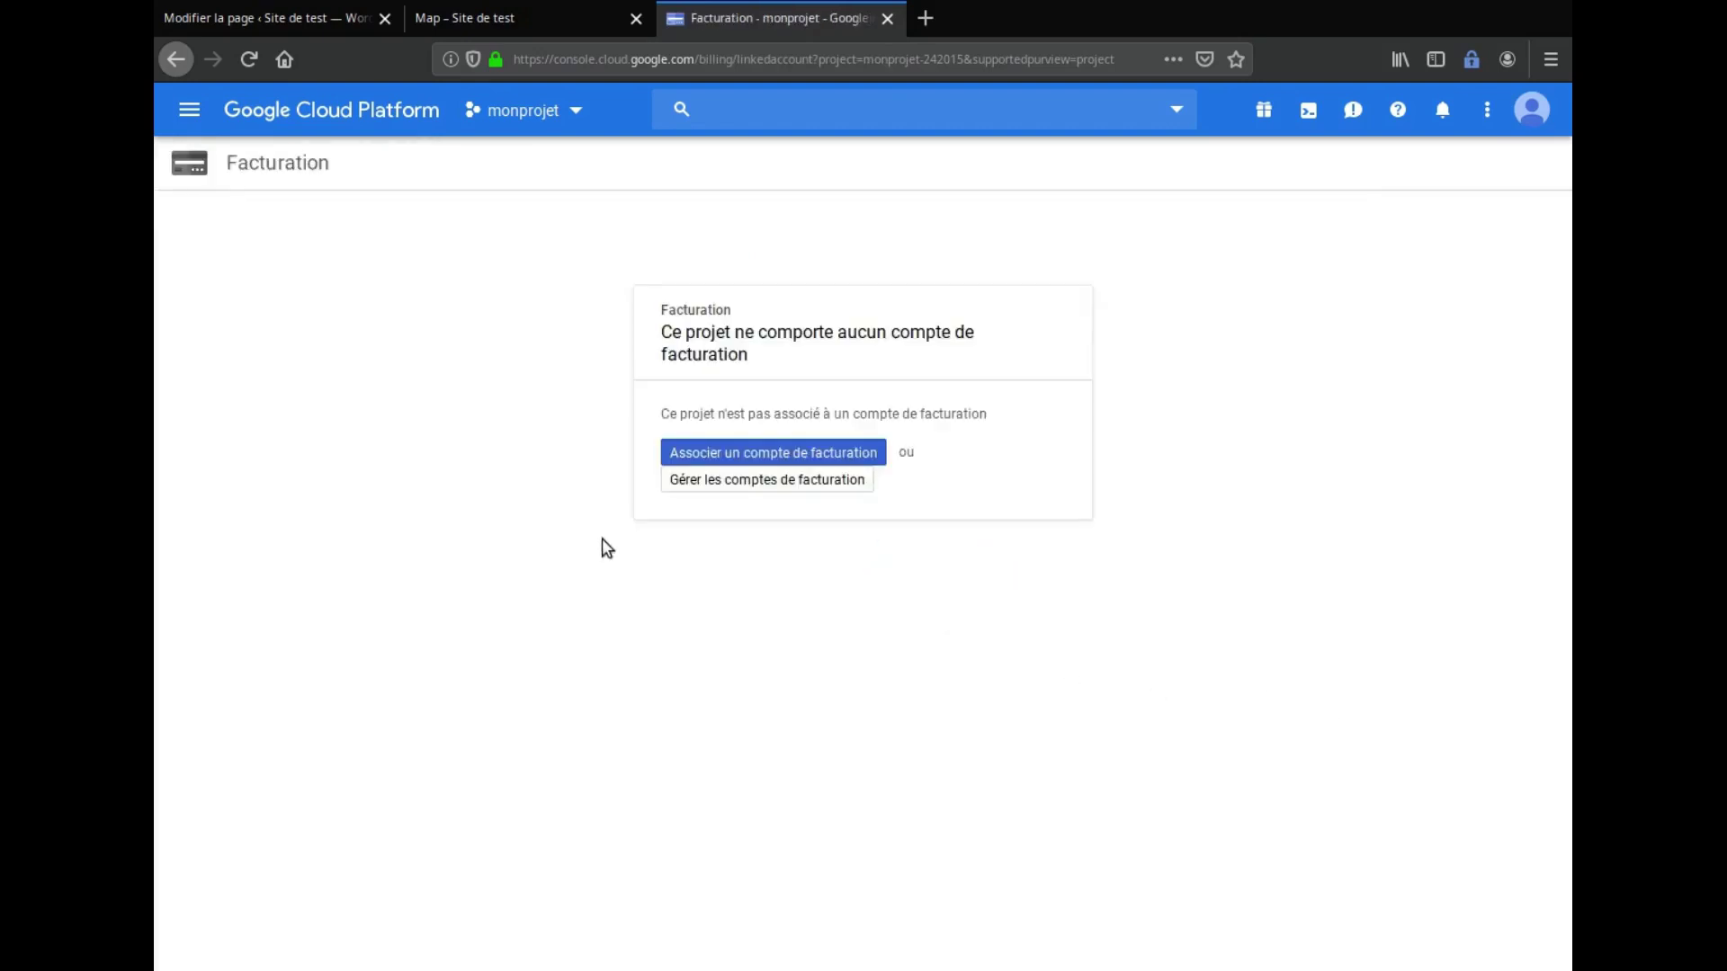
pyautogui.click(191, 114)
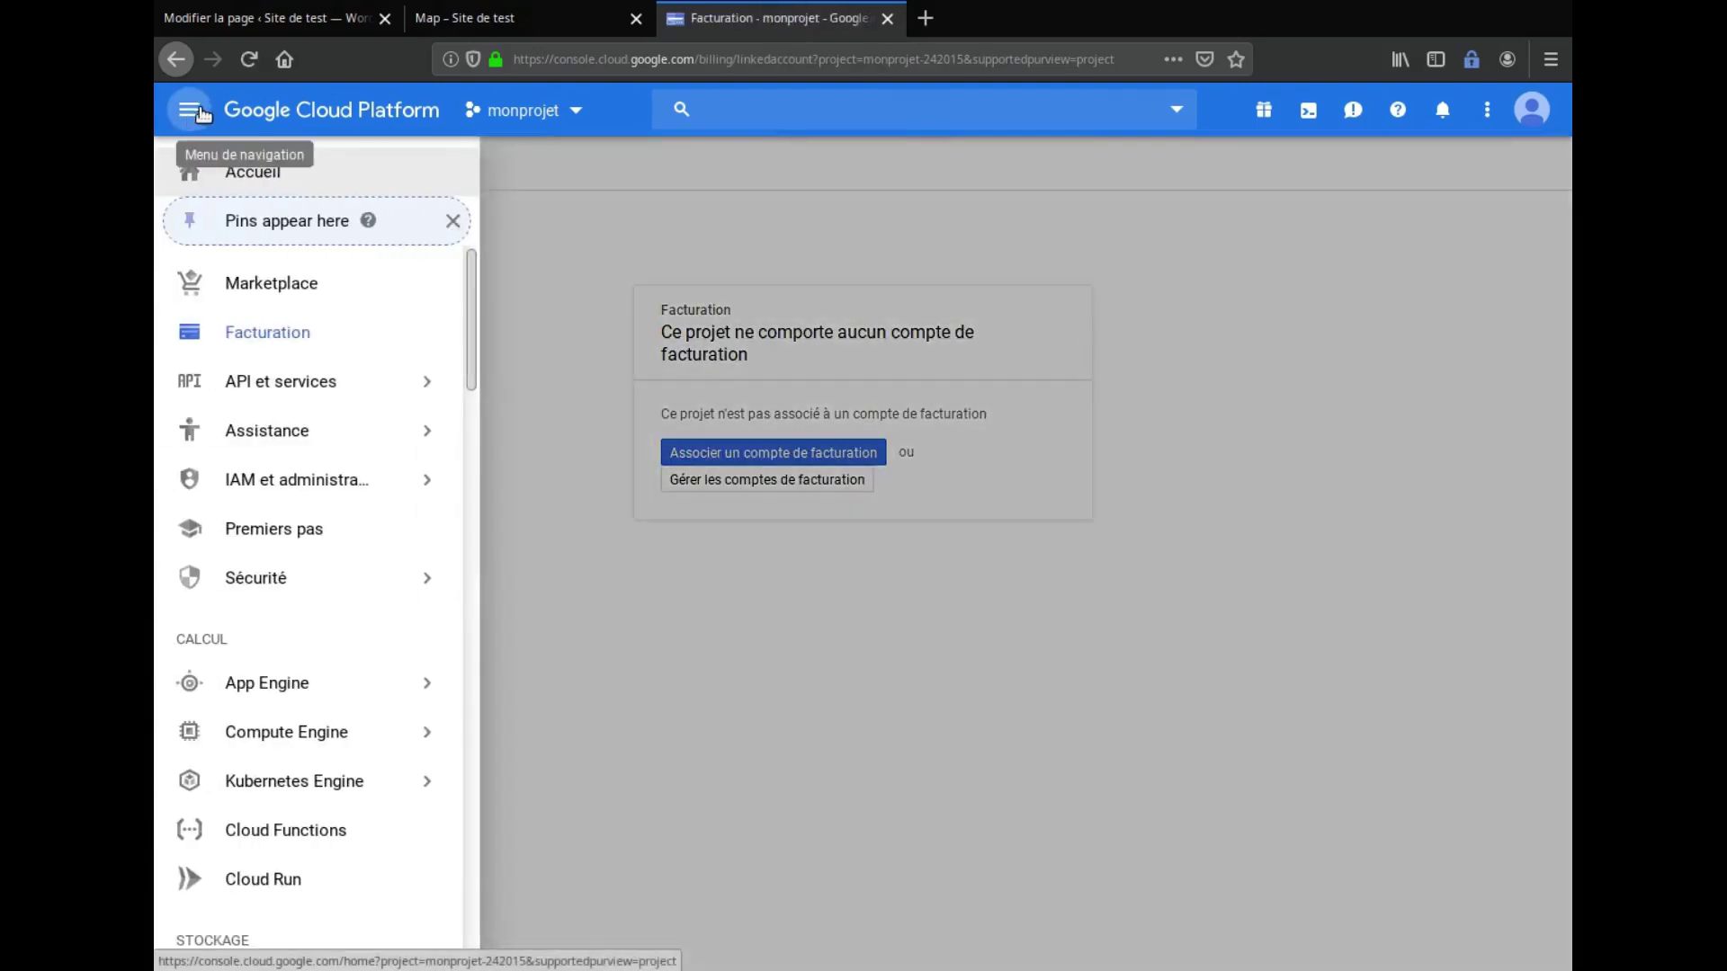
pyautogui.click(274, 338)
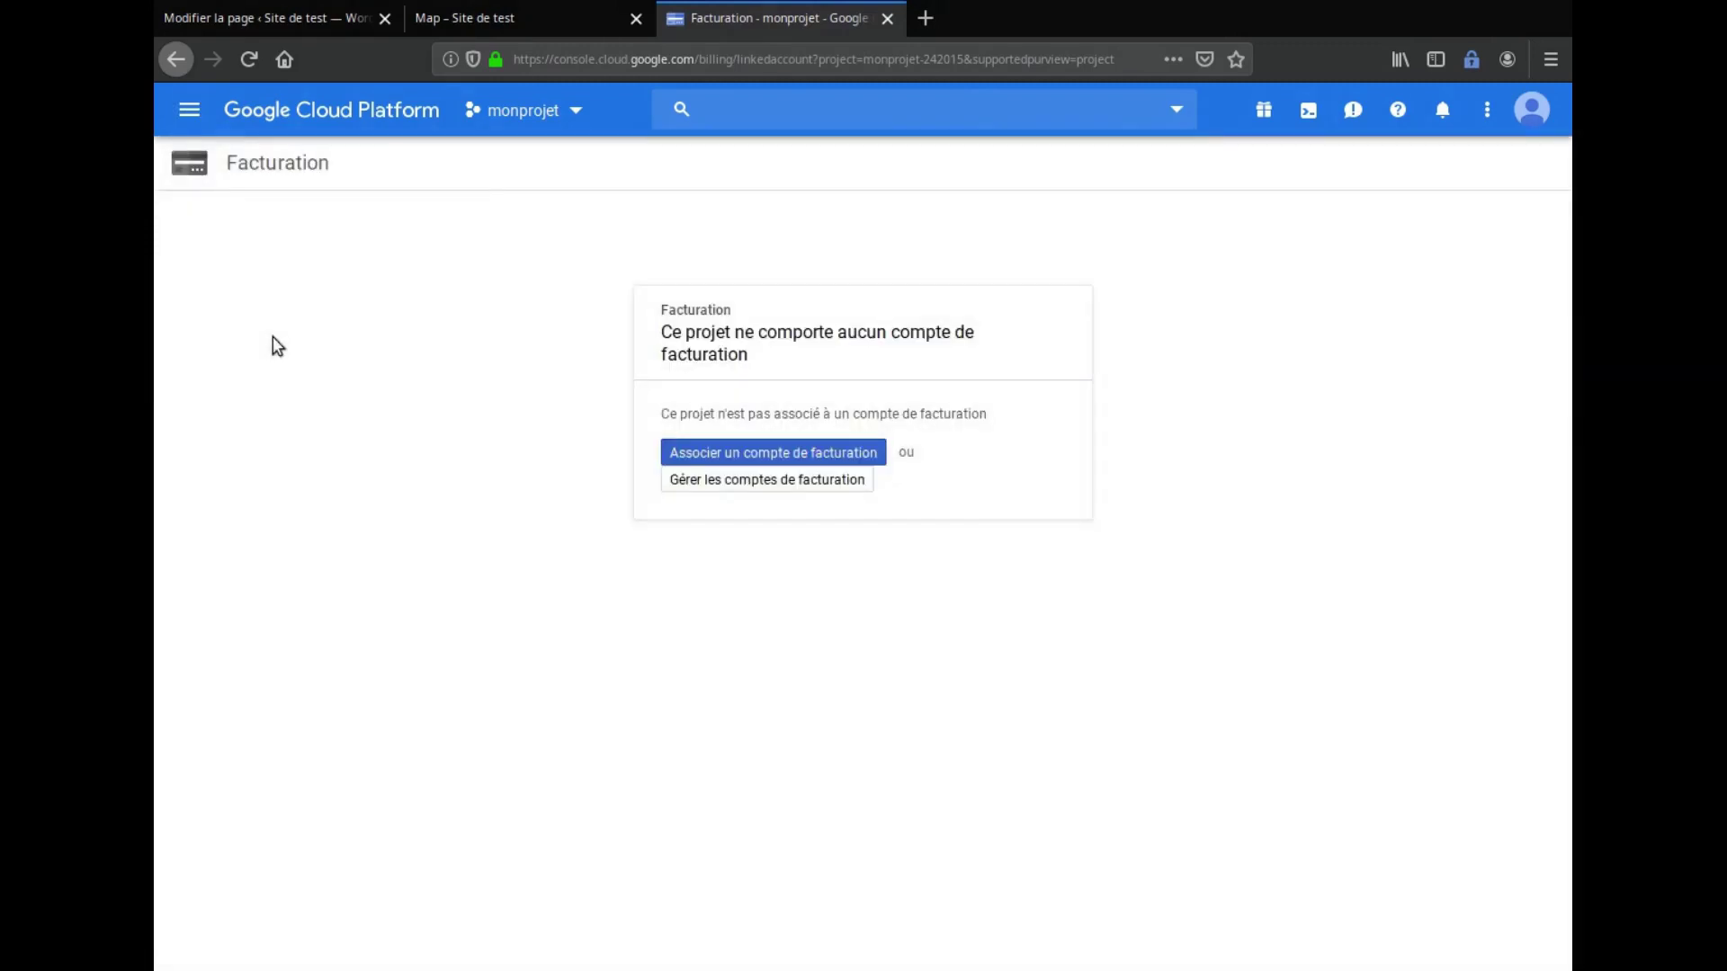
pyautogui.click(816, 457)
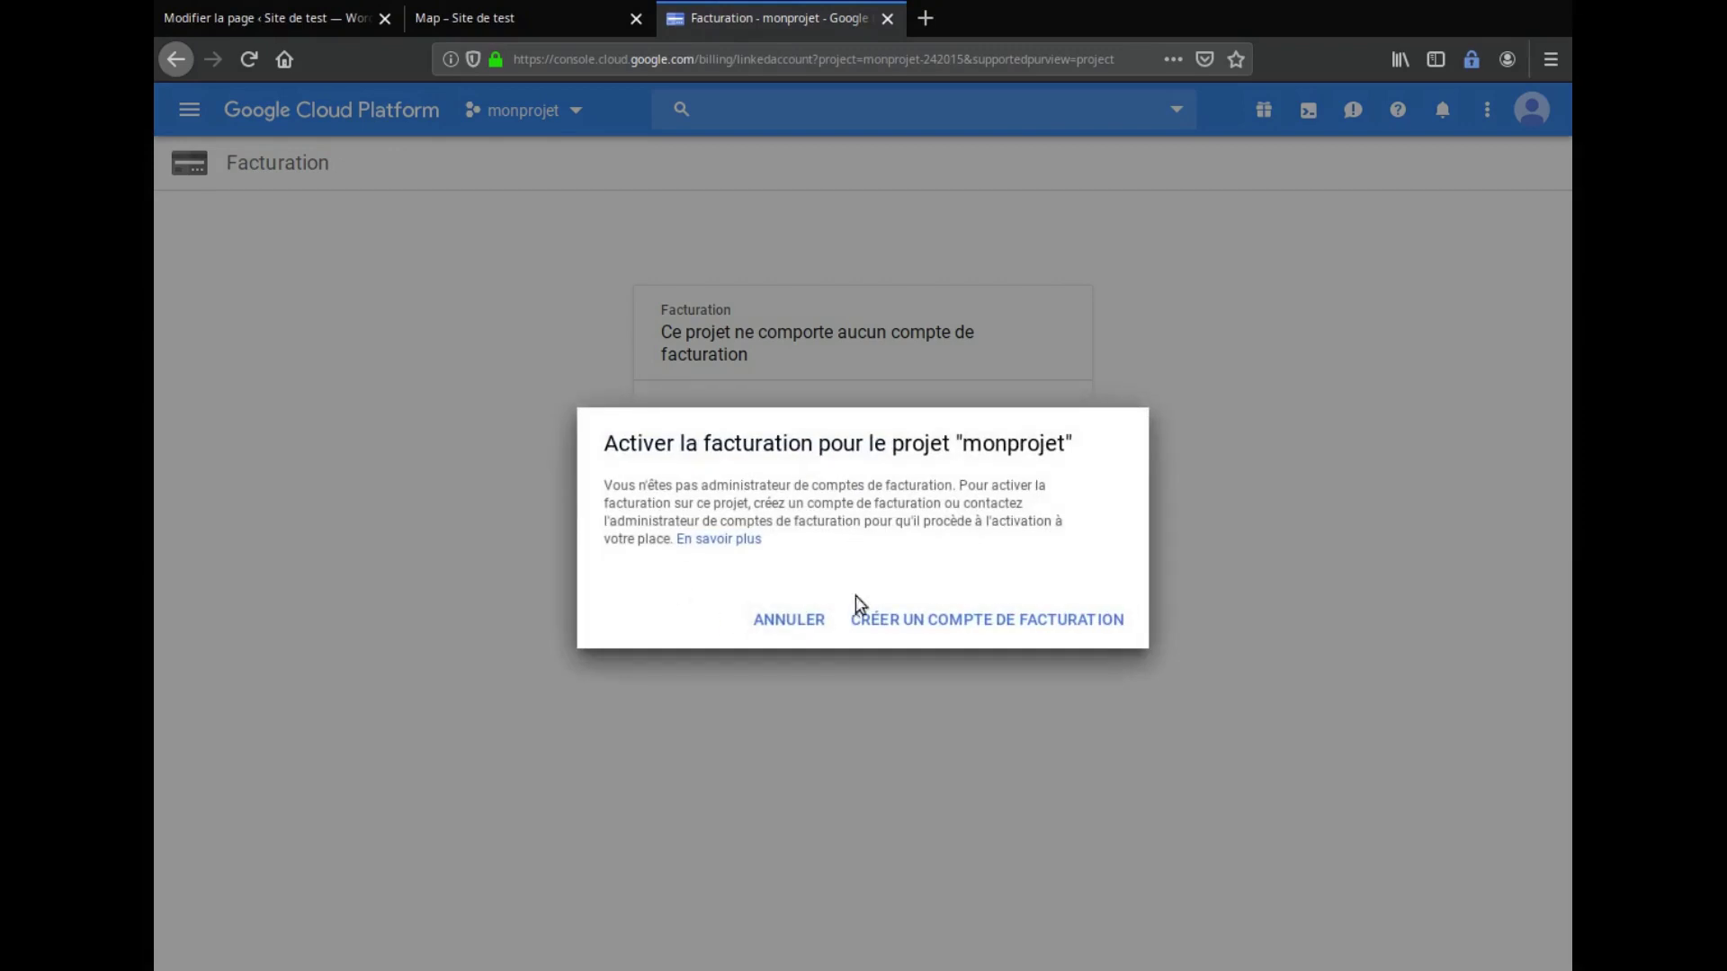
pyautogui.click(940, 625)
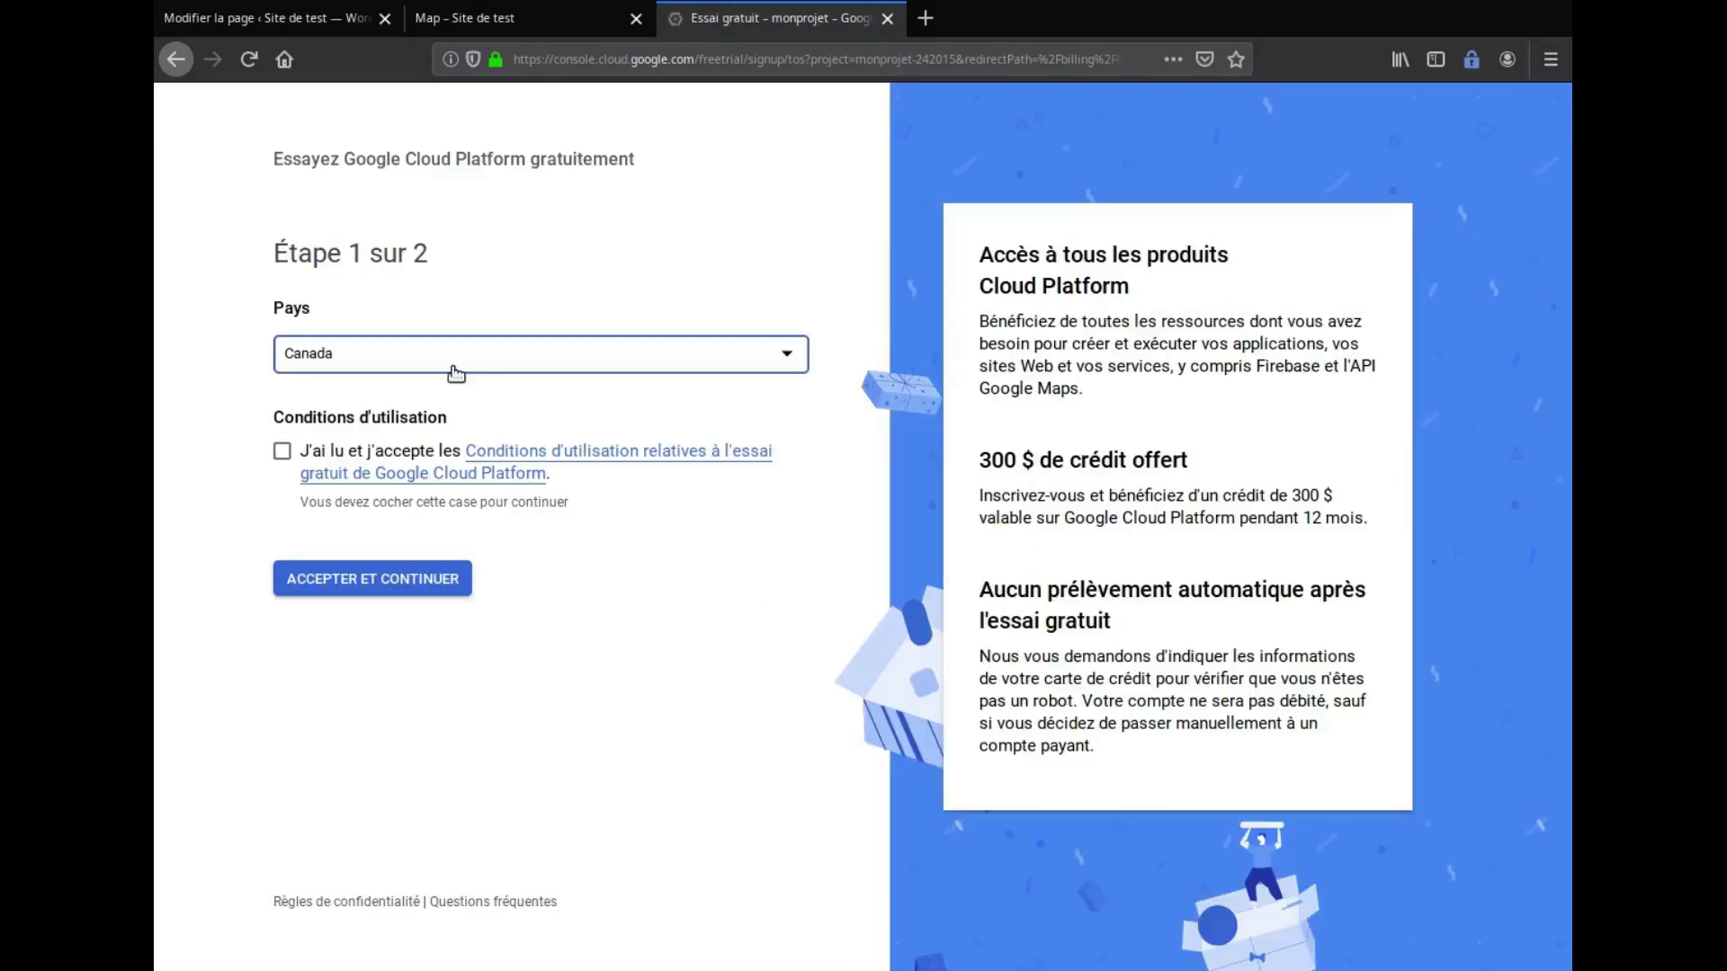
# Keep Canada as the country, accept the free-trial terms, and continue
pyautogui.click(461, 361)
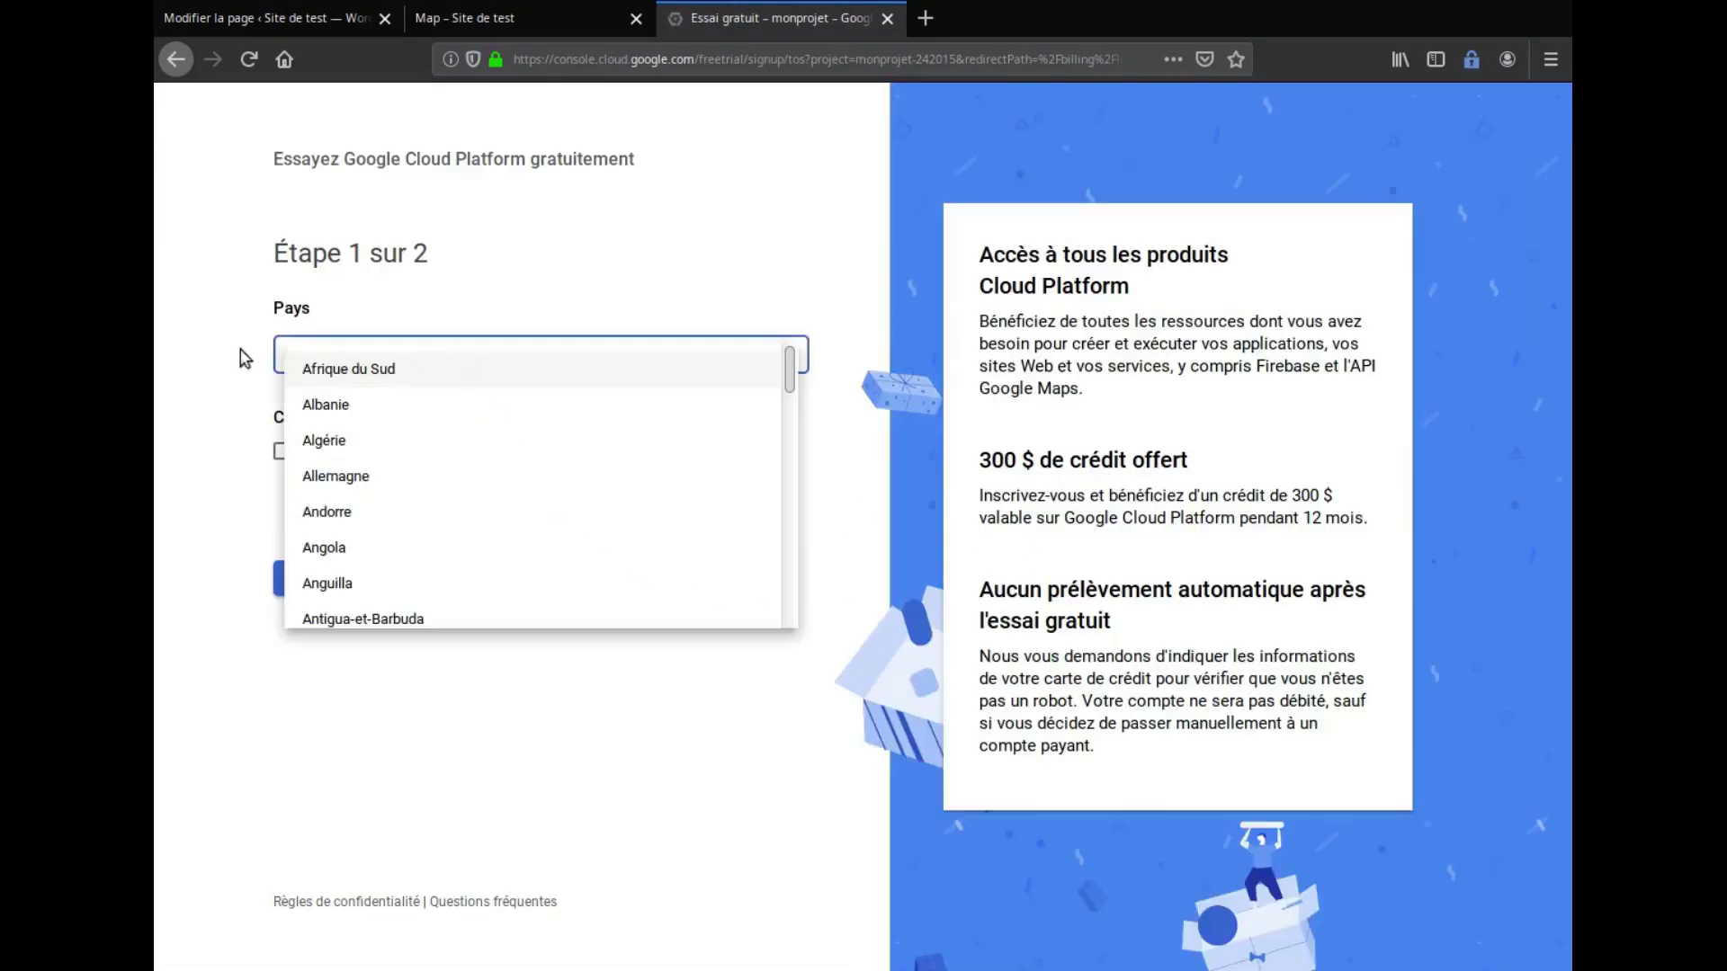
pyautogui.click(207, 354)
pyautogui.click(284, 451)
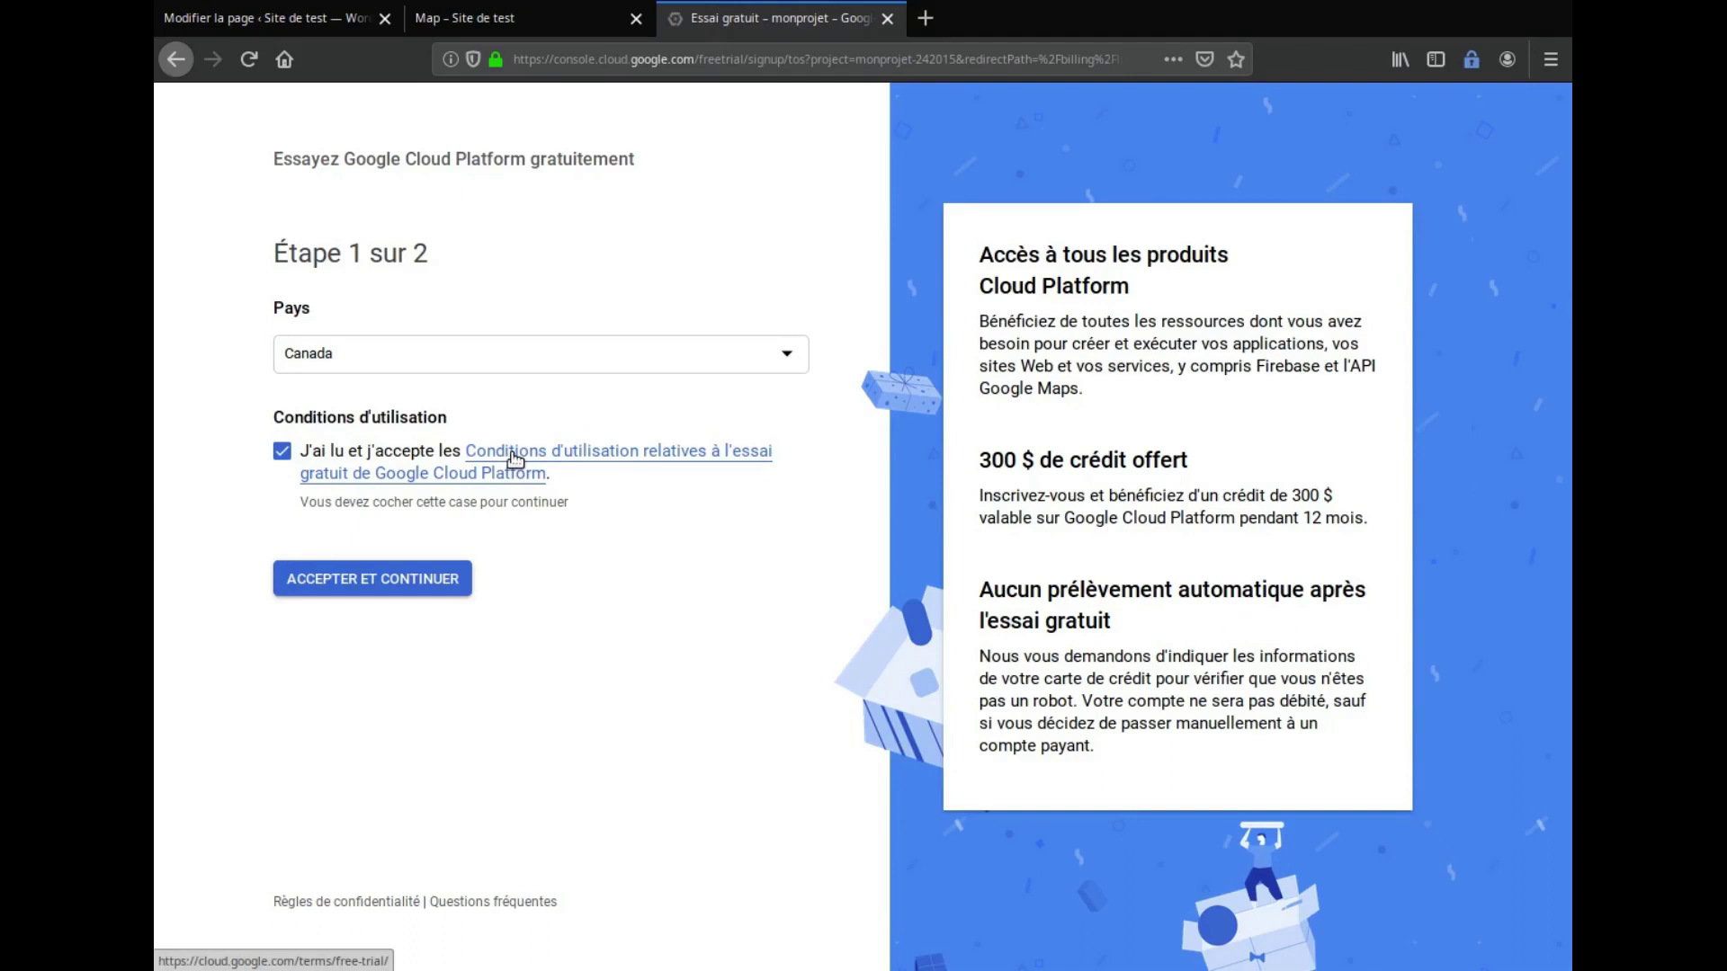
pyautogui.click(402, 580)
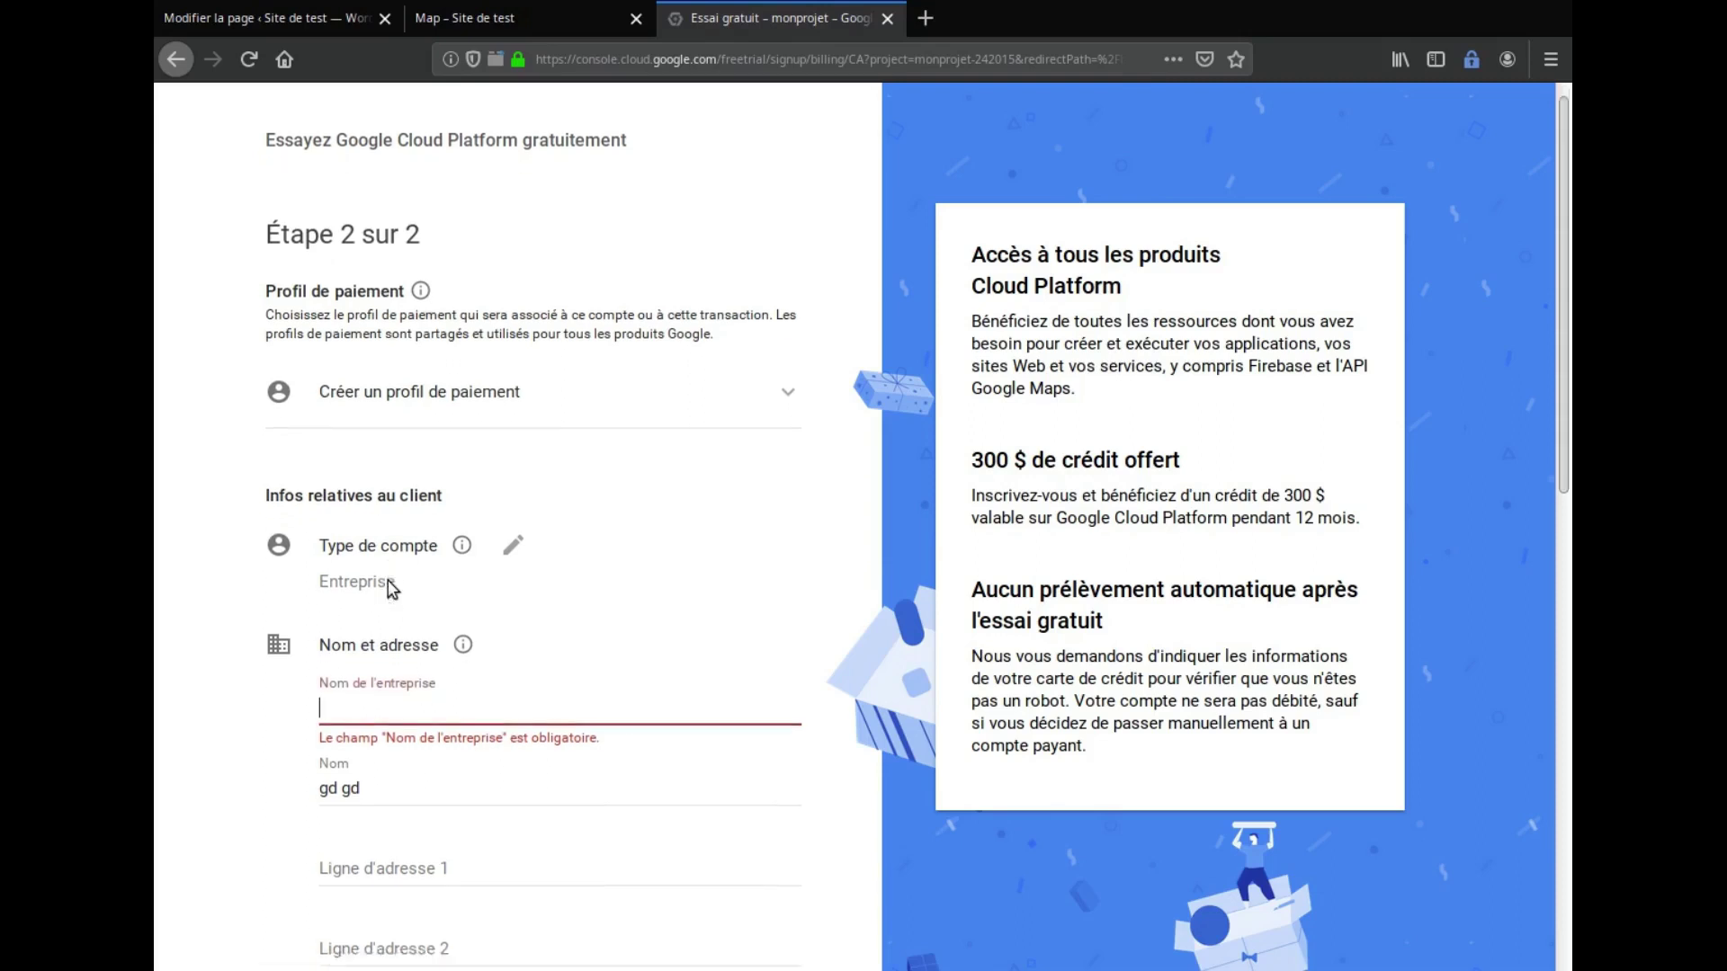
# Edit the Type de compte field and switch the account type to Particulier
pyautogui.tripleClick(383, 662)
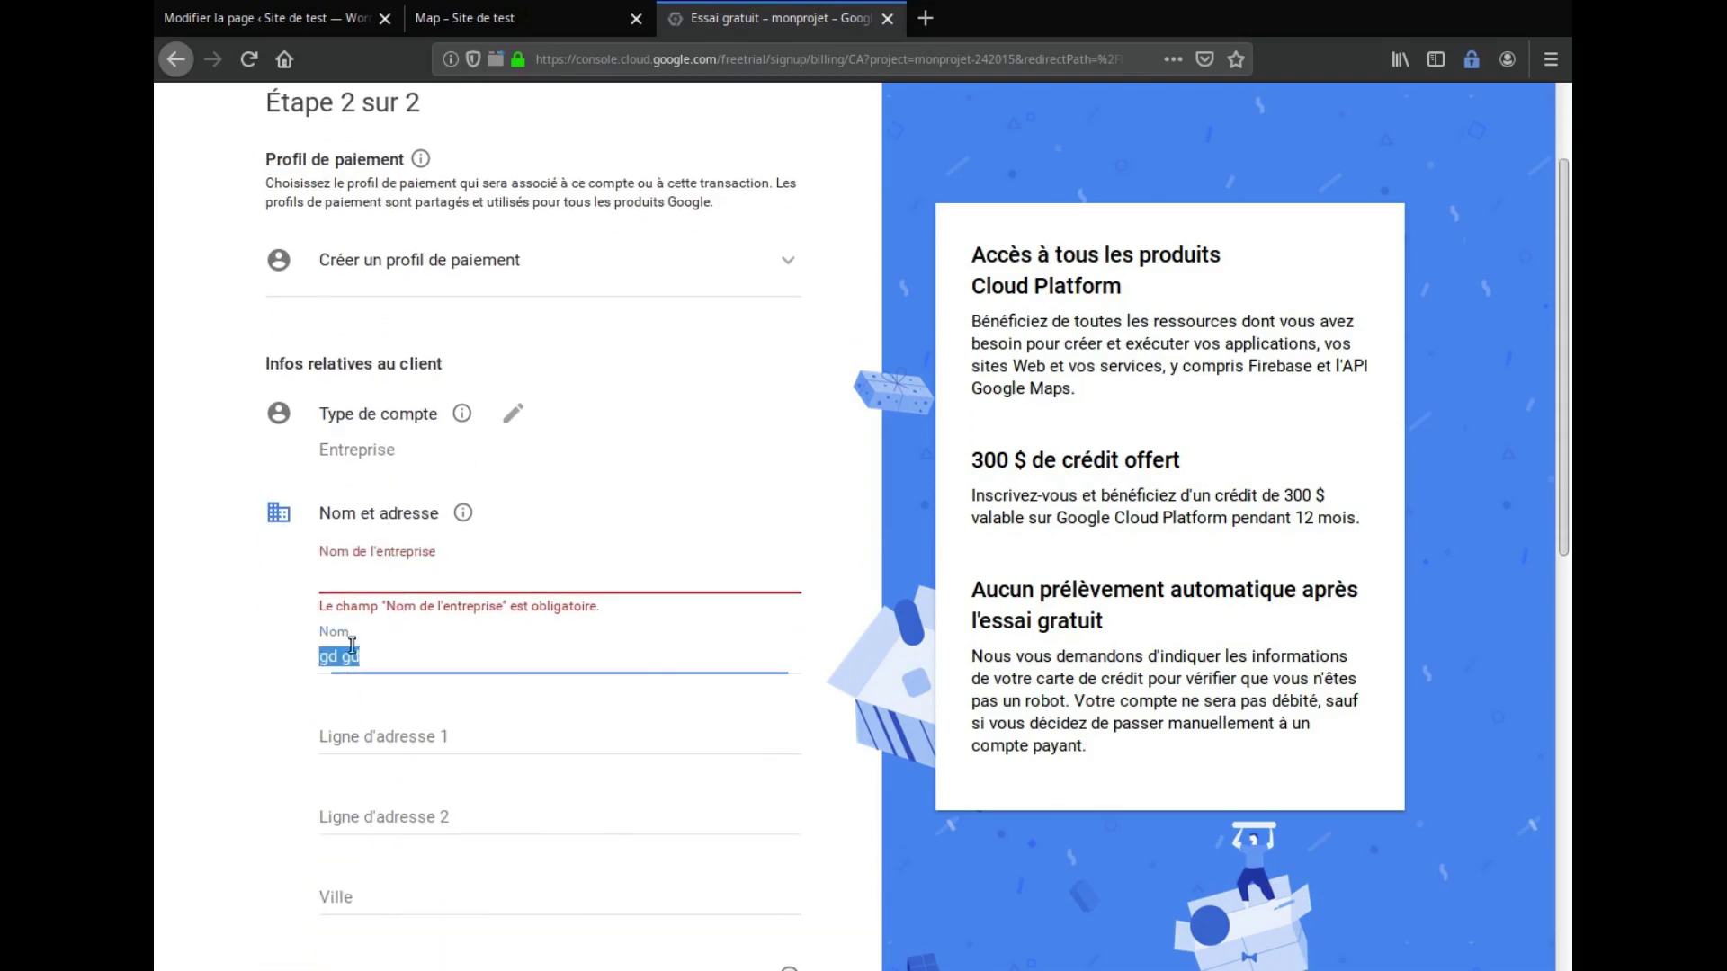
pyautogui.scroll(-3, 383, 662)
pyautogui.click(373, 431)
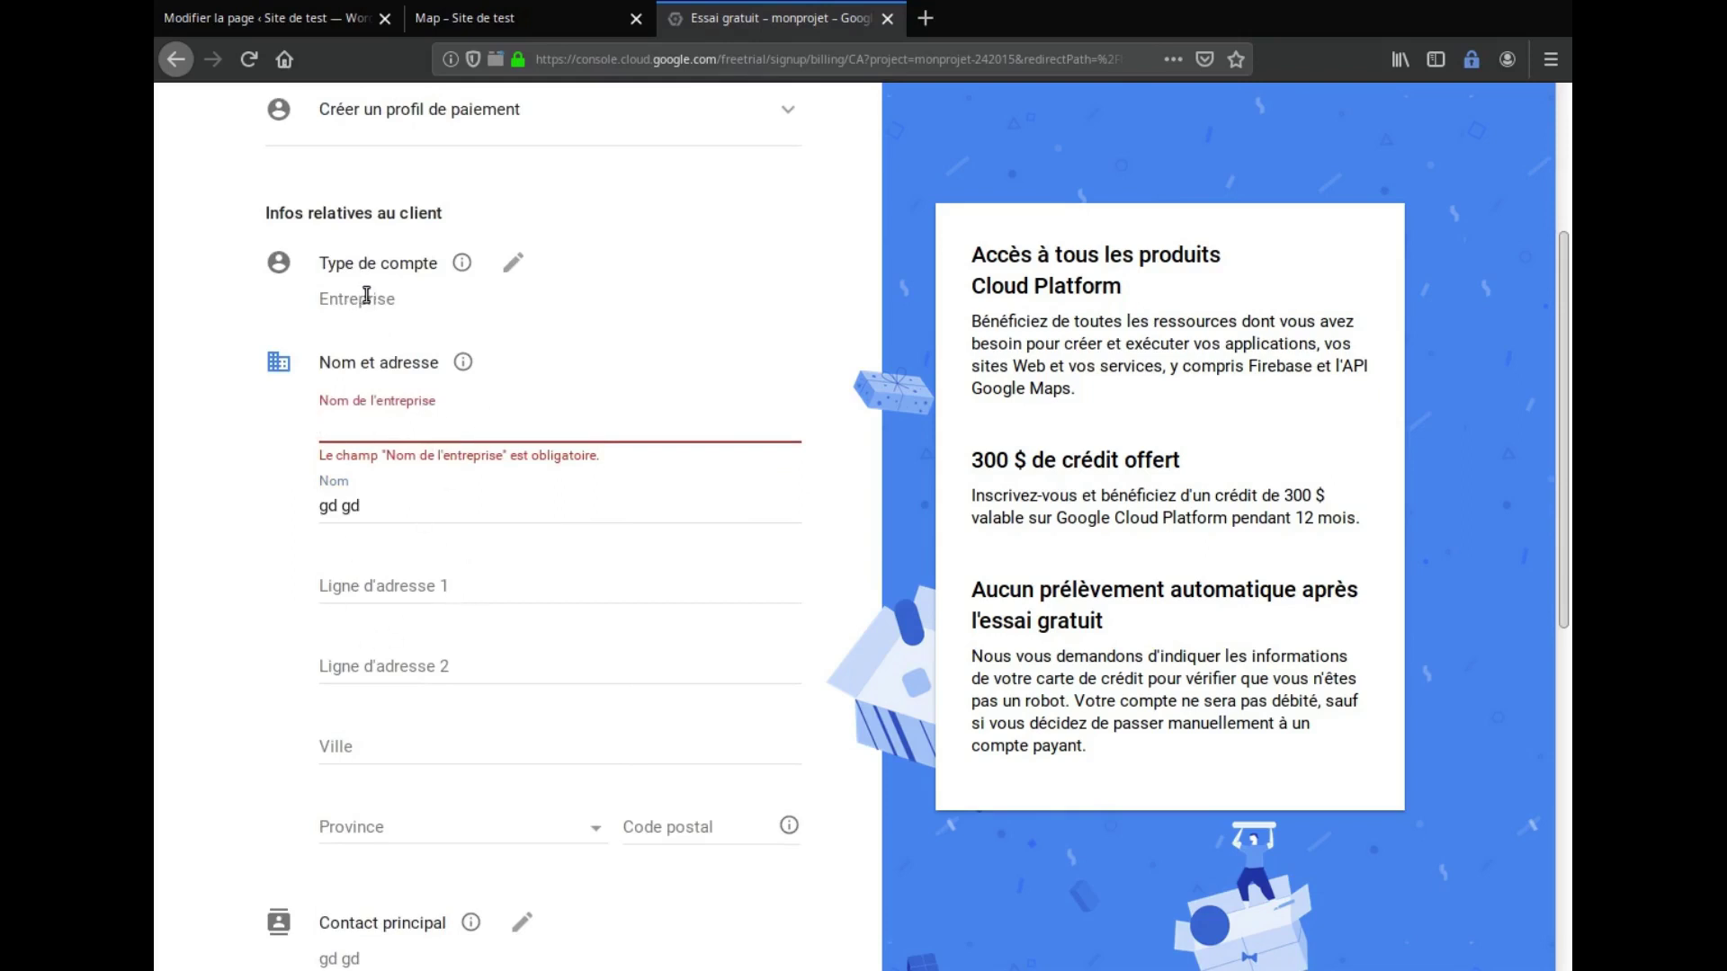
pyautogui.click(514, 271)
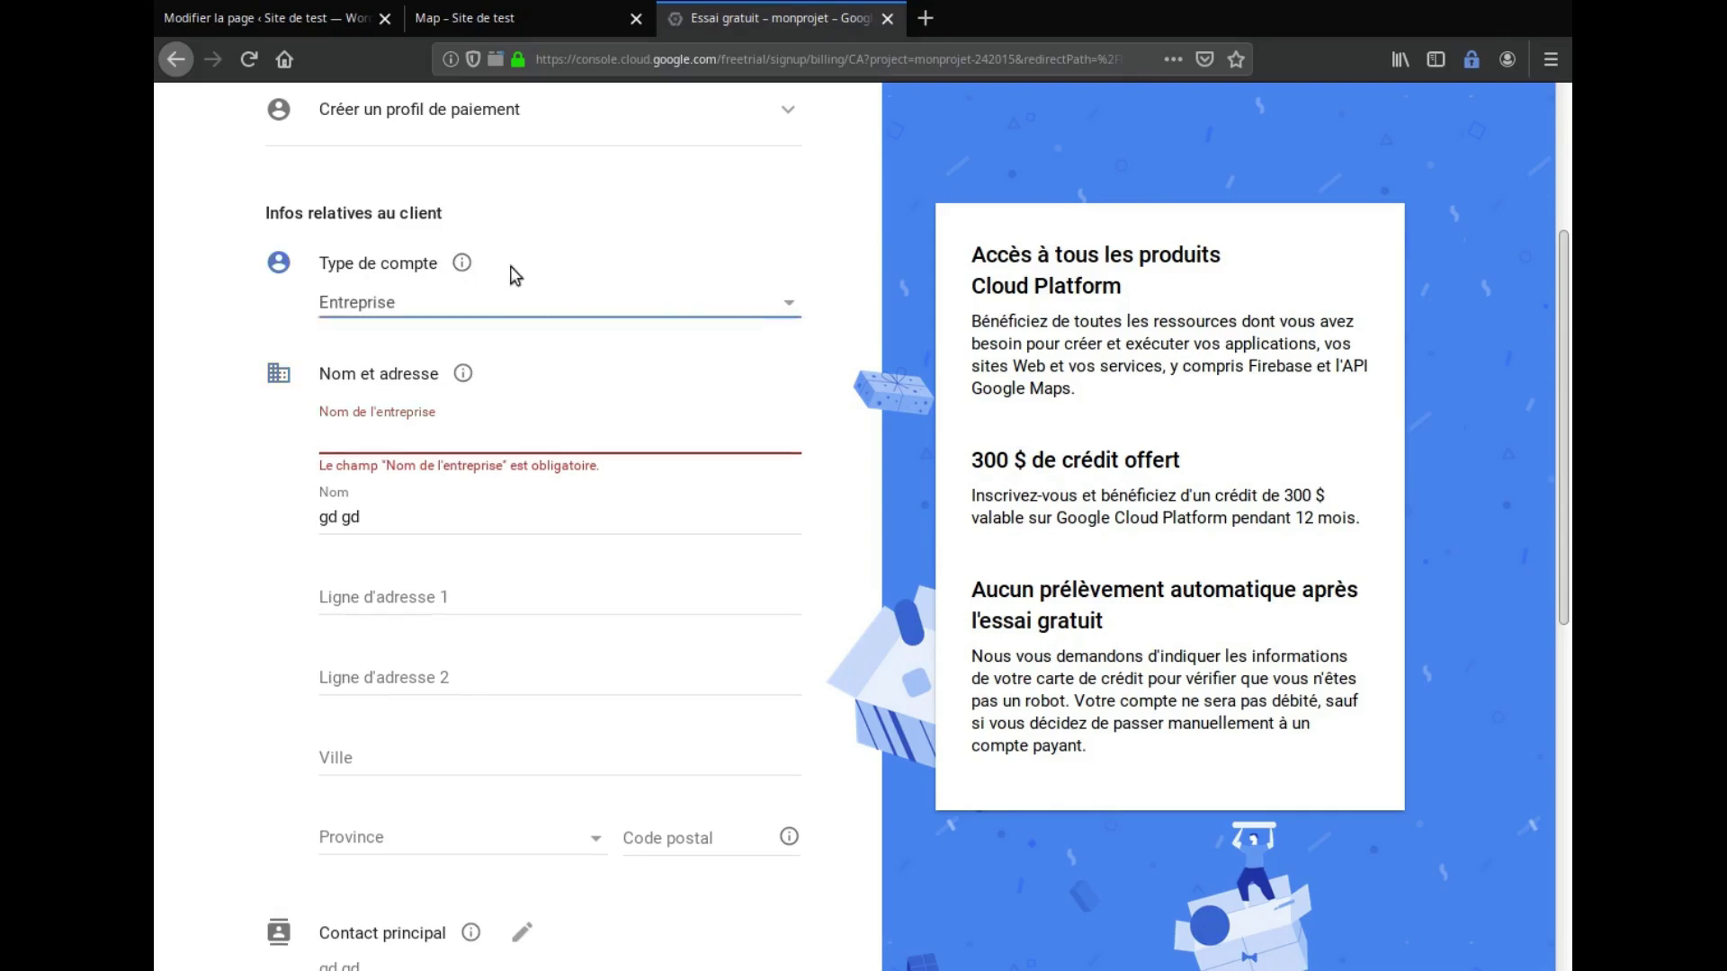
pyautogui.click(453, 308)
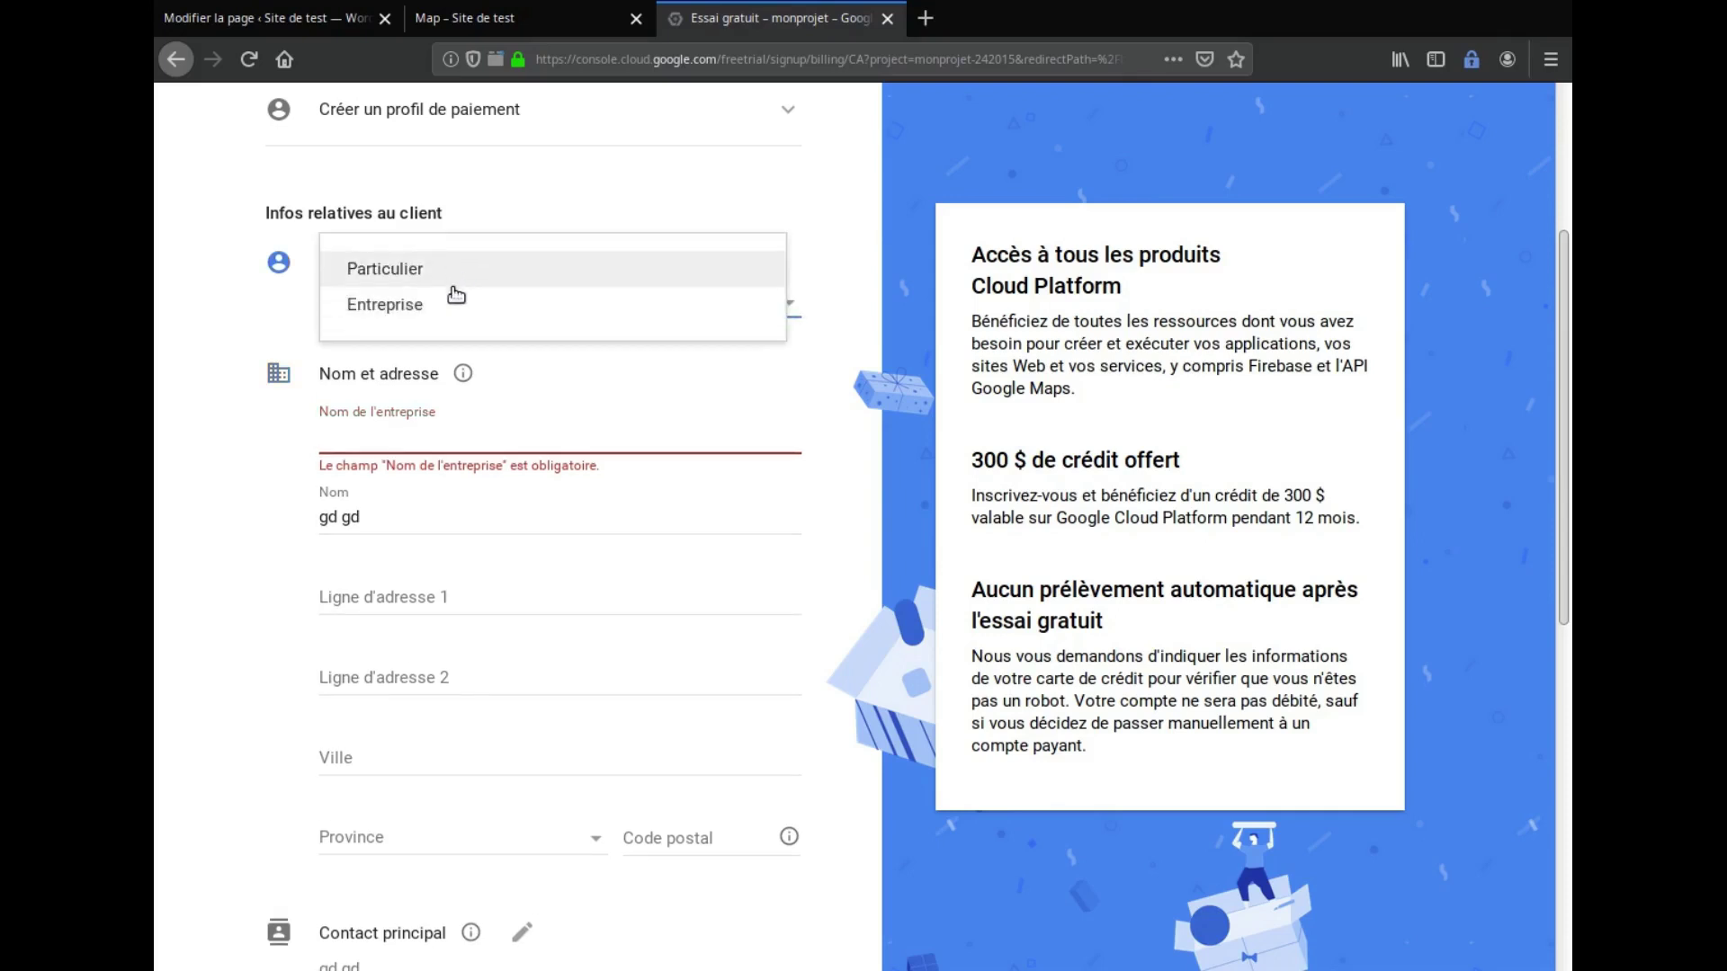
pyautogui.click(450, 273)
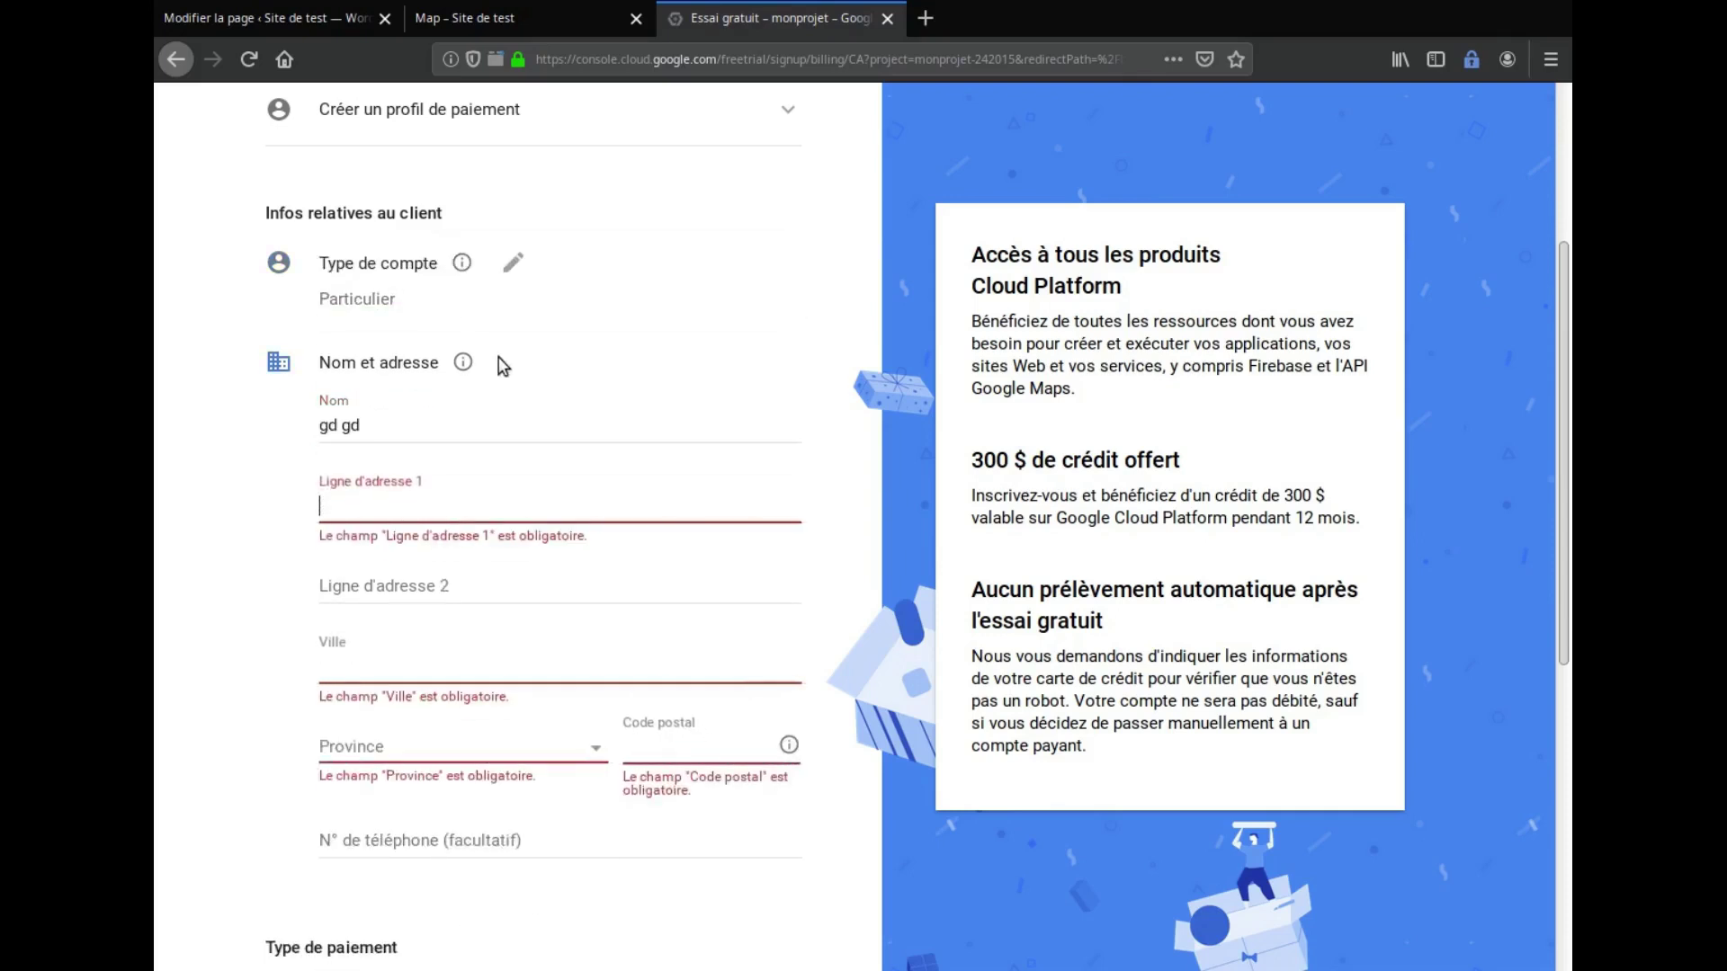
# Review the name, city and card number fields of the payment form
pyautogui.scroll(-1, 501, 435)
pyautogui.tripleClick(435, 374)
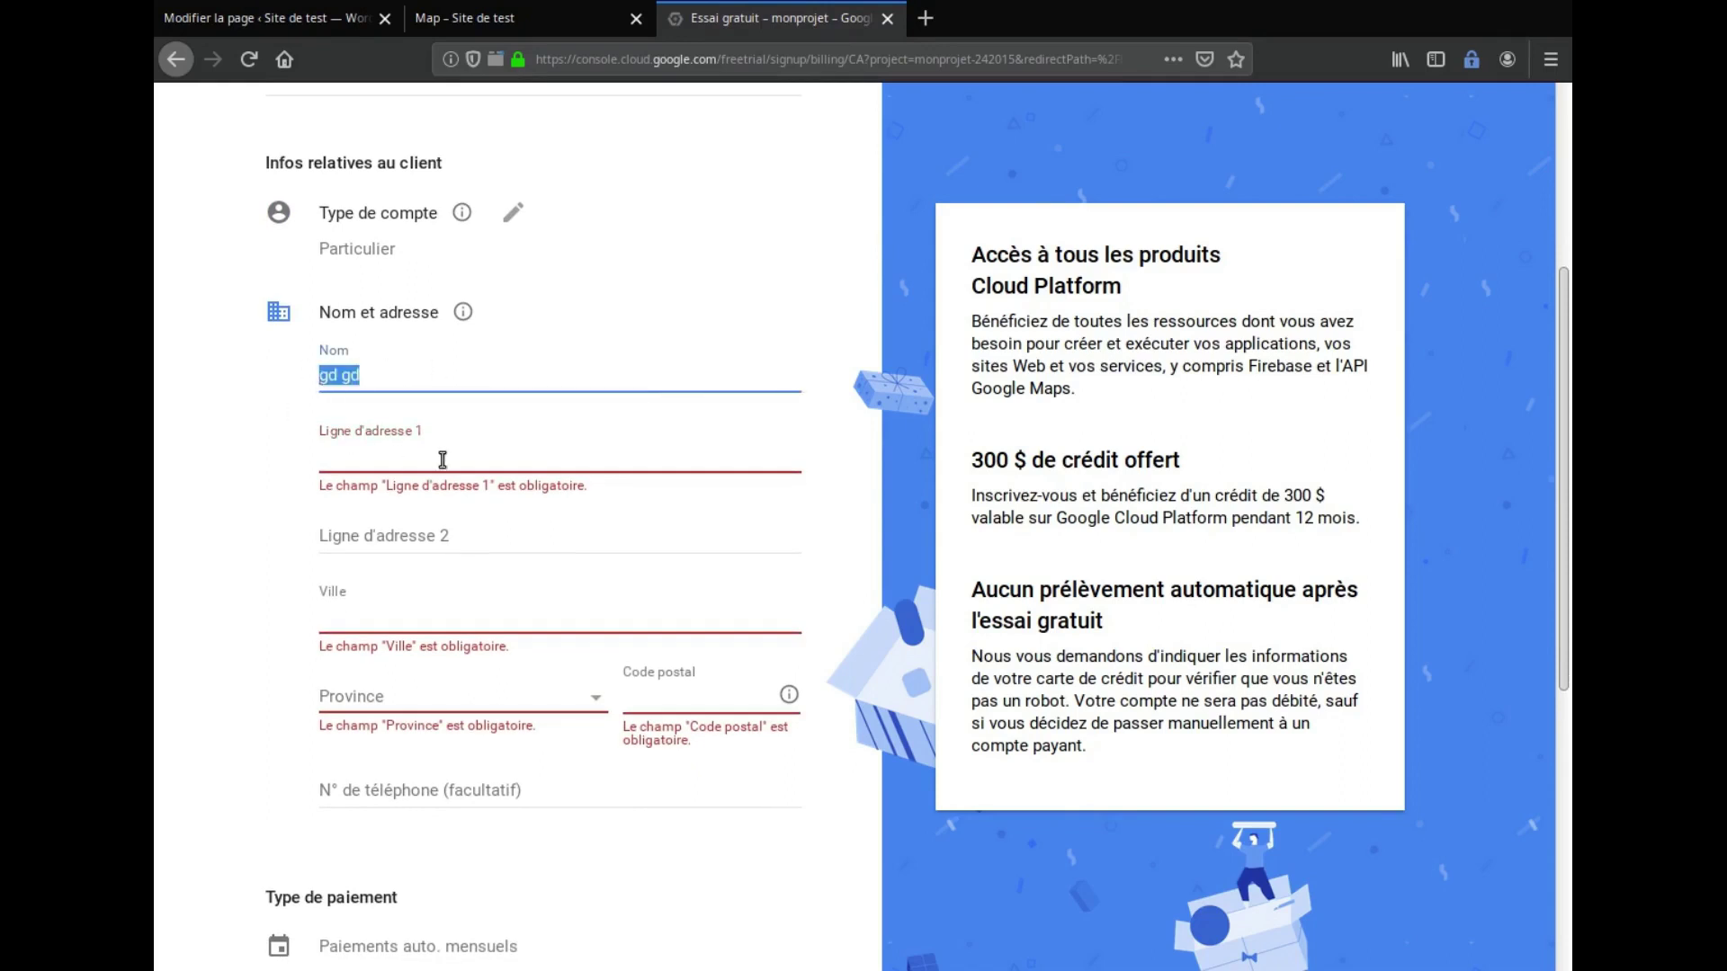
pyautogui.click(417, 619)
pyautogui.scroll(-10, 596, 706)
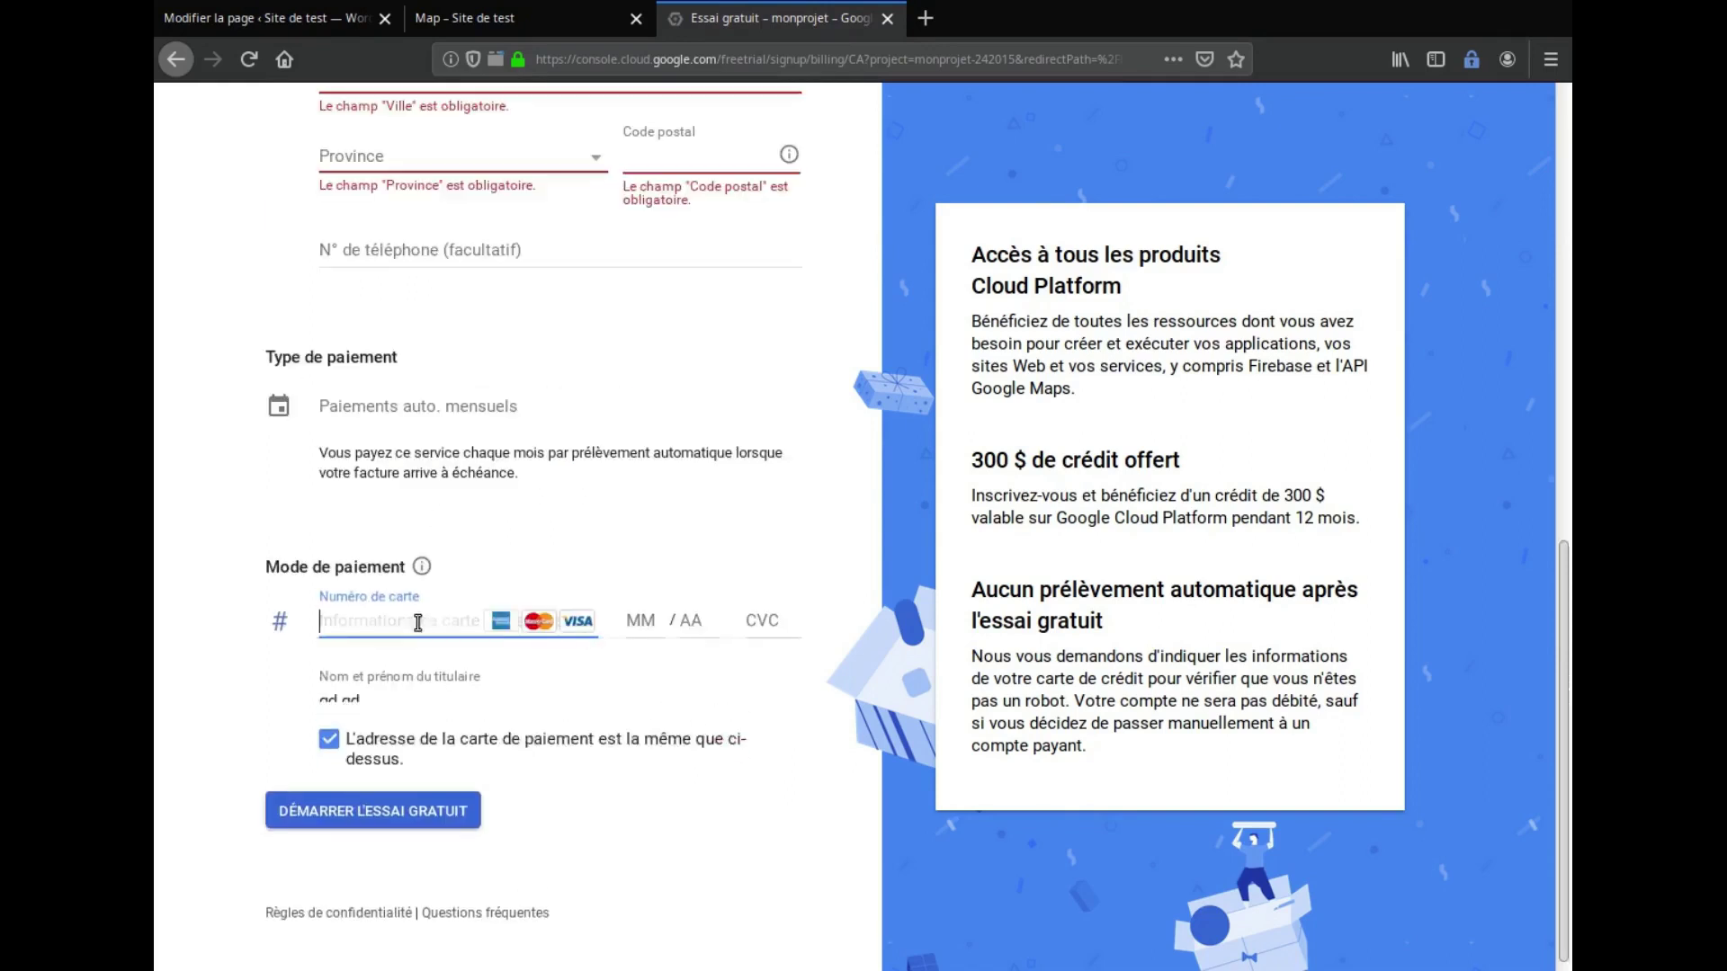
pyautogui.click(373, 627)
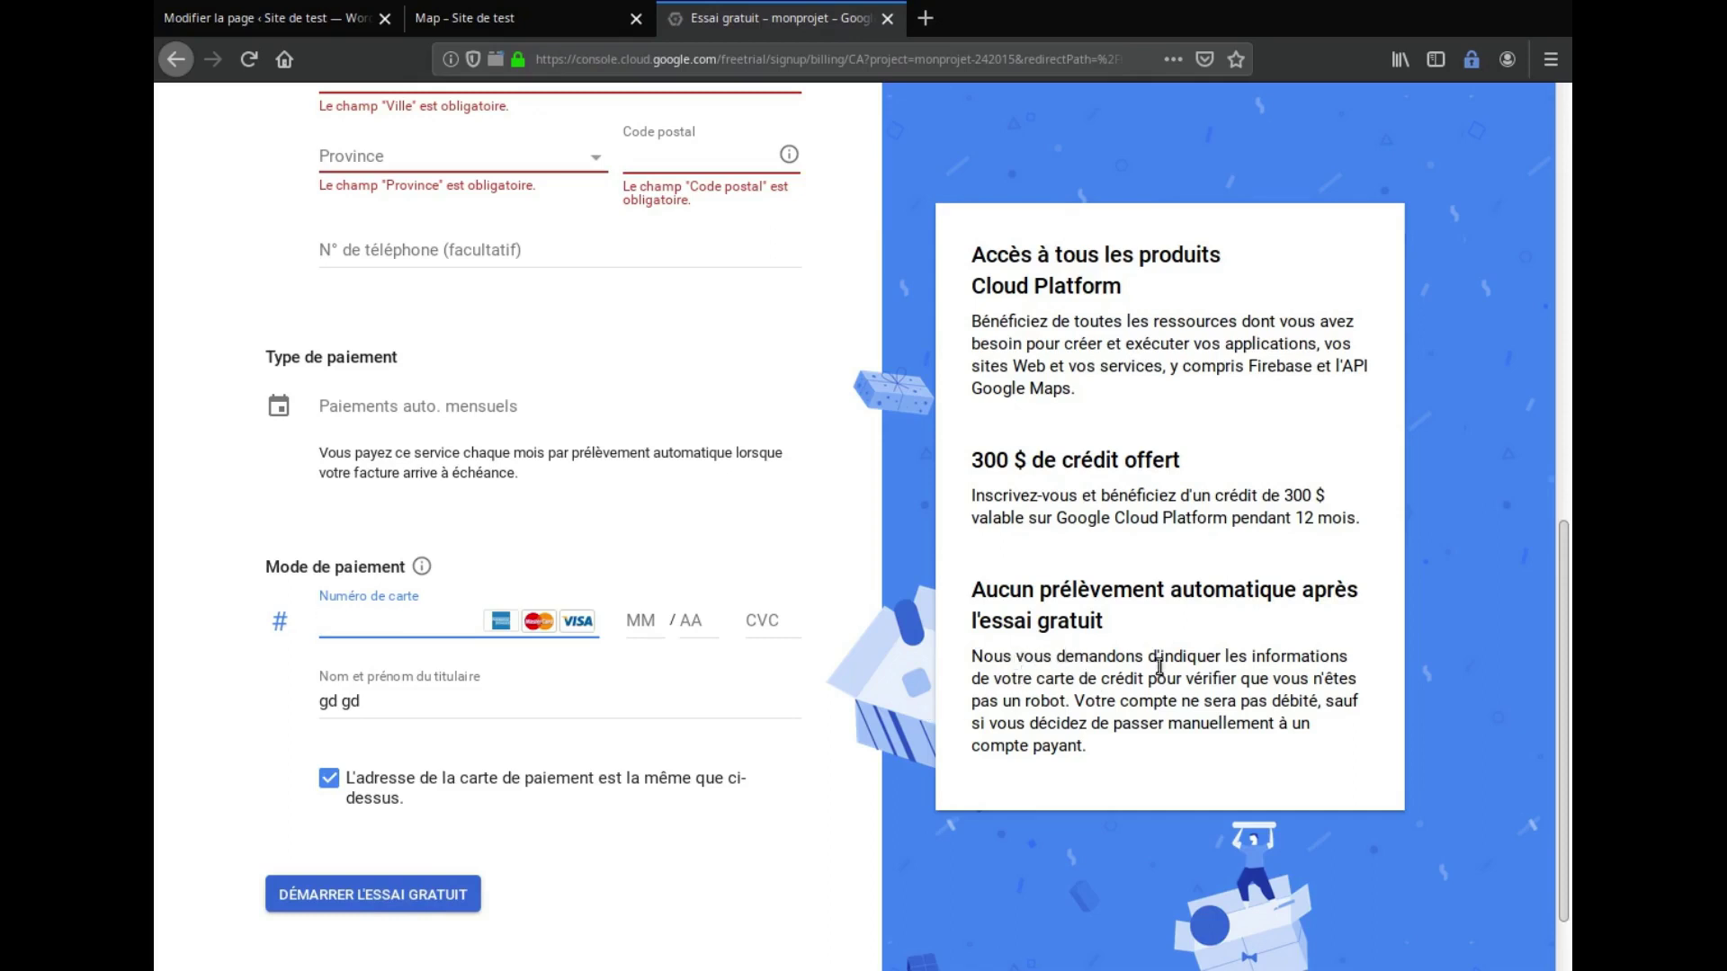
# Read the robot info text and the 300 $ free credit heading on the form
pyautogui.click(1016, 701)
pyautogui.moveTo(1016, 701); pyautogui.dragTo(1076, 701)
pyautogui.click(1084, 694)
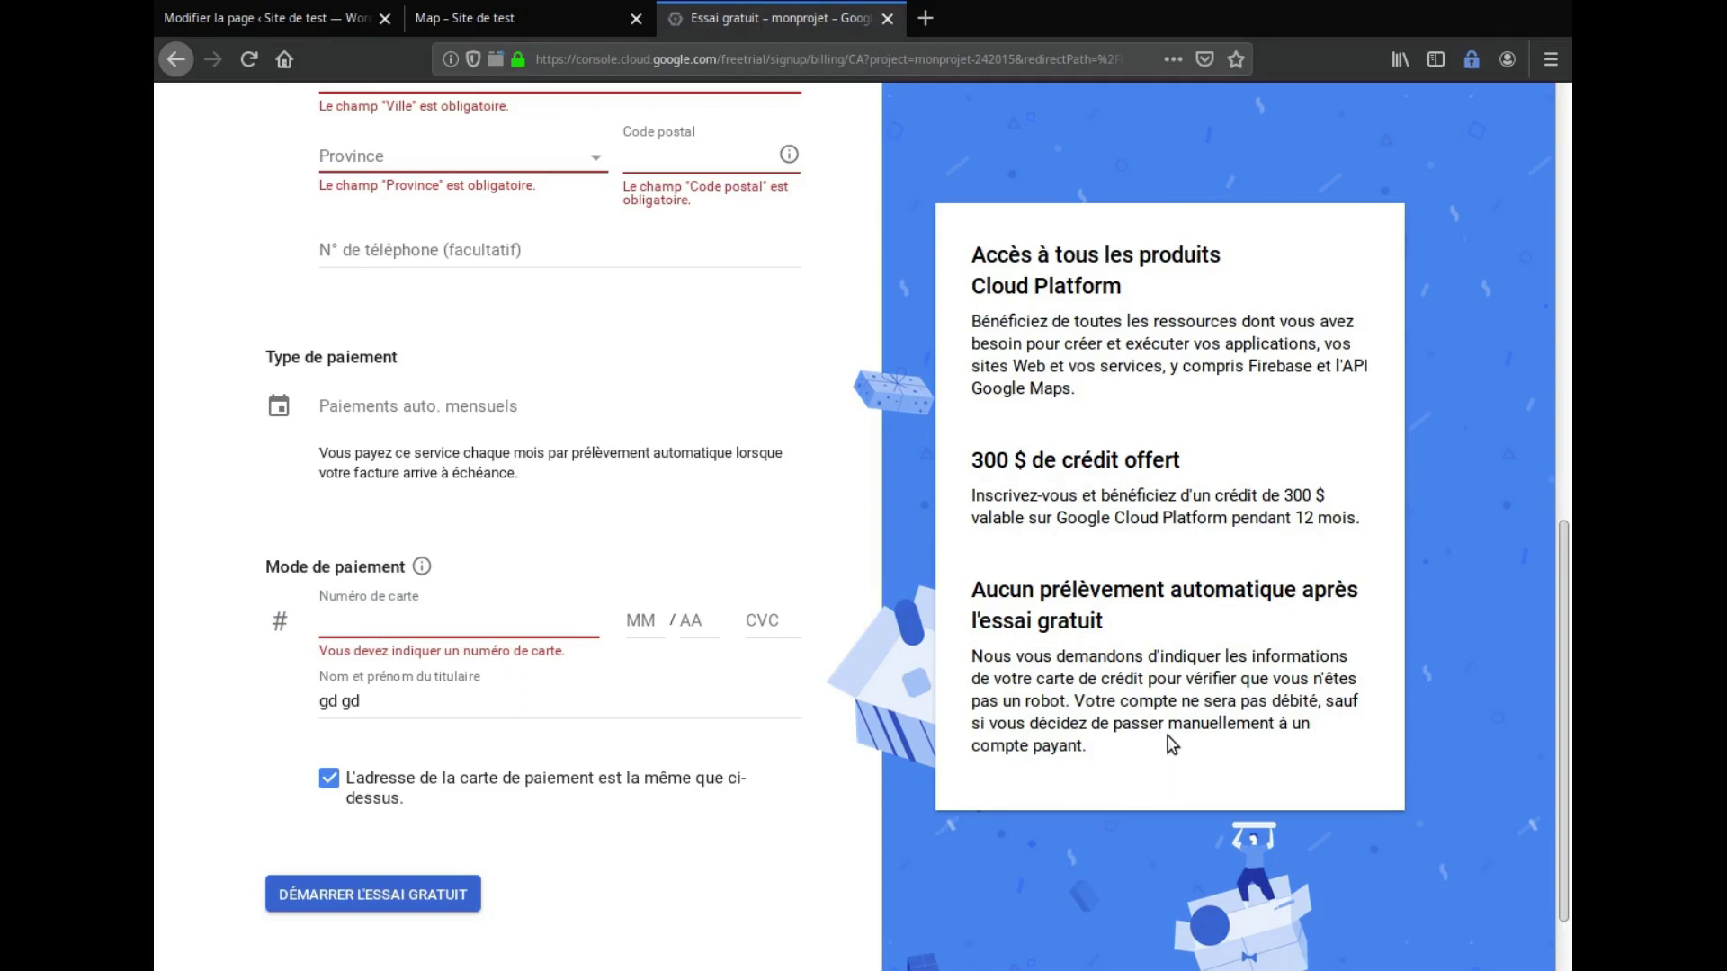
pyautogui.moveTo(977, 457); pyautogui.dragTo(1034, 459)
pyautogui.click(1293, 519)
pyautogui.scroll(5, 1043, 620)
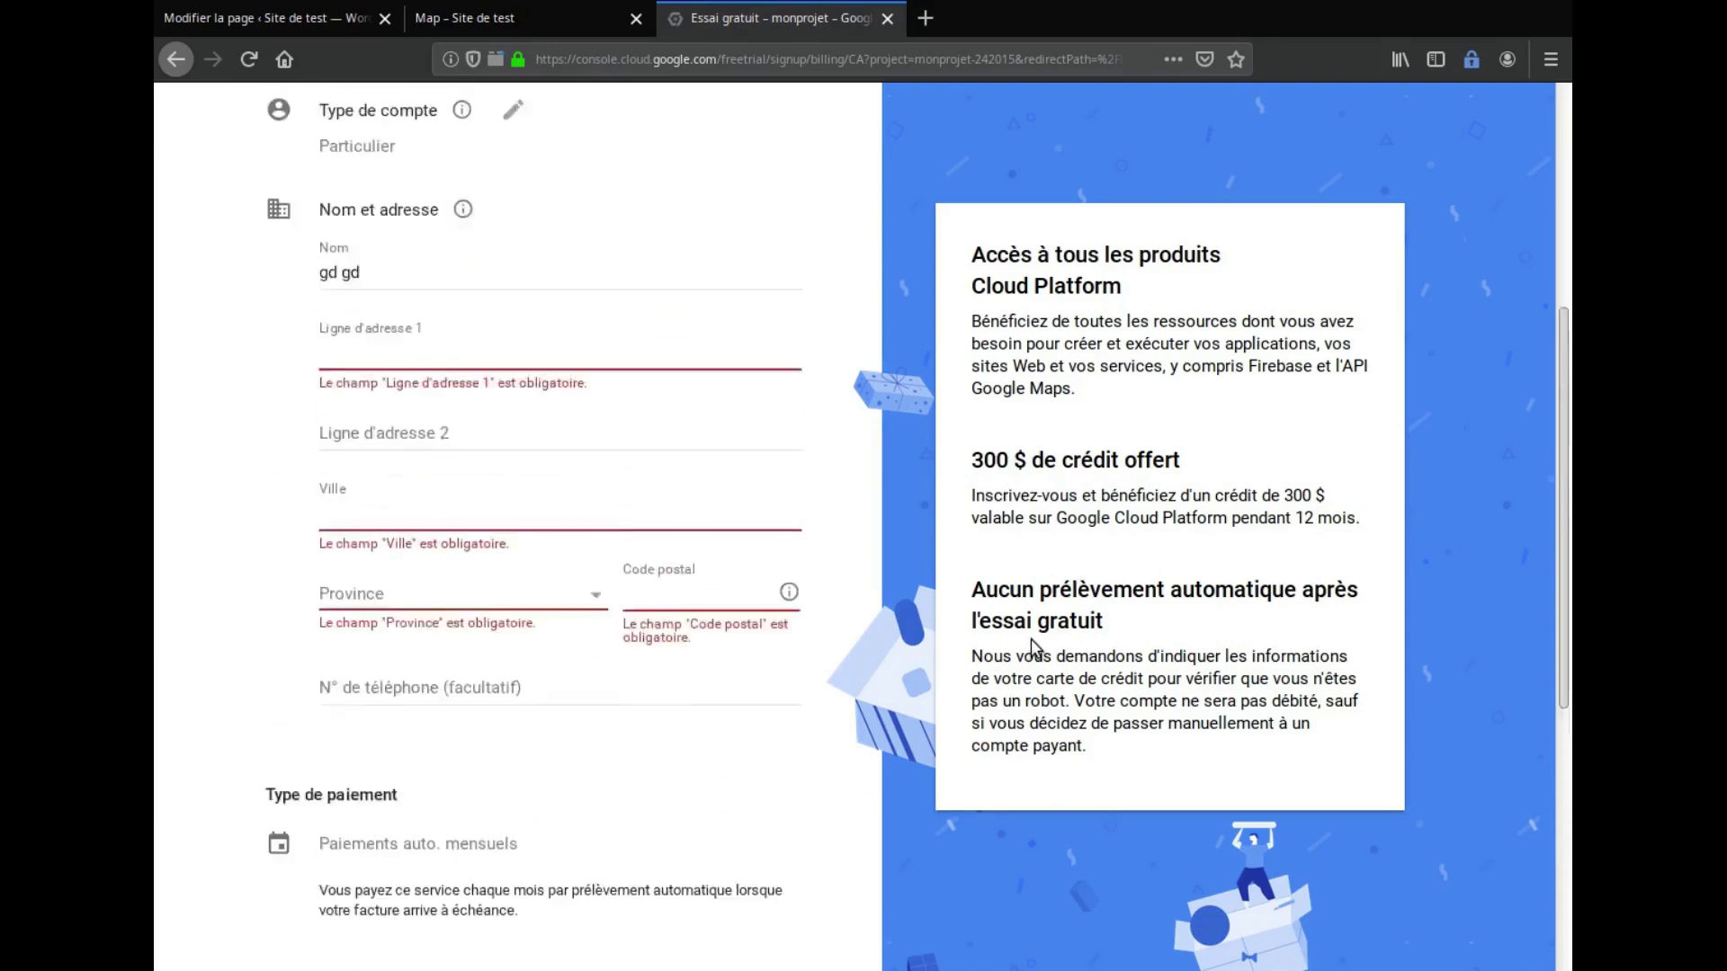
pyautogui.scroll(5, 1031, 638)
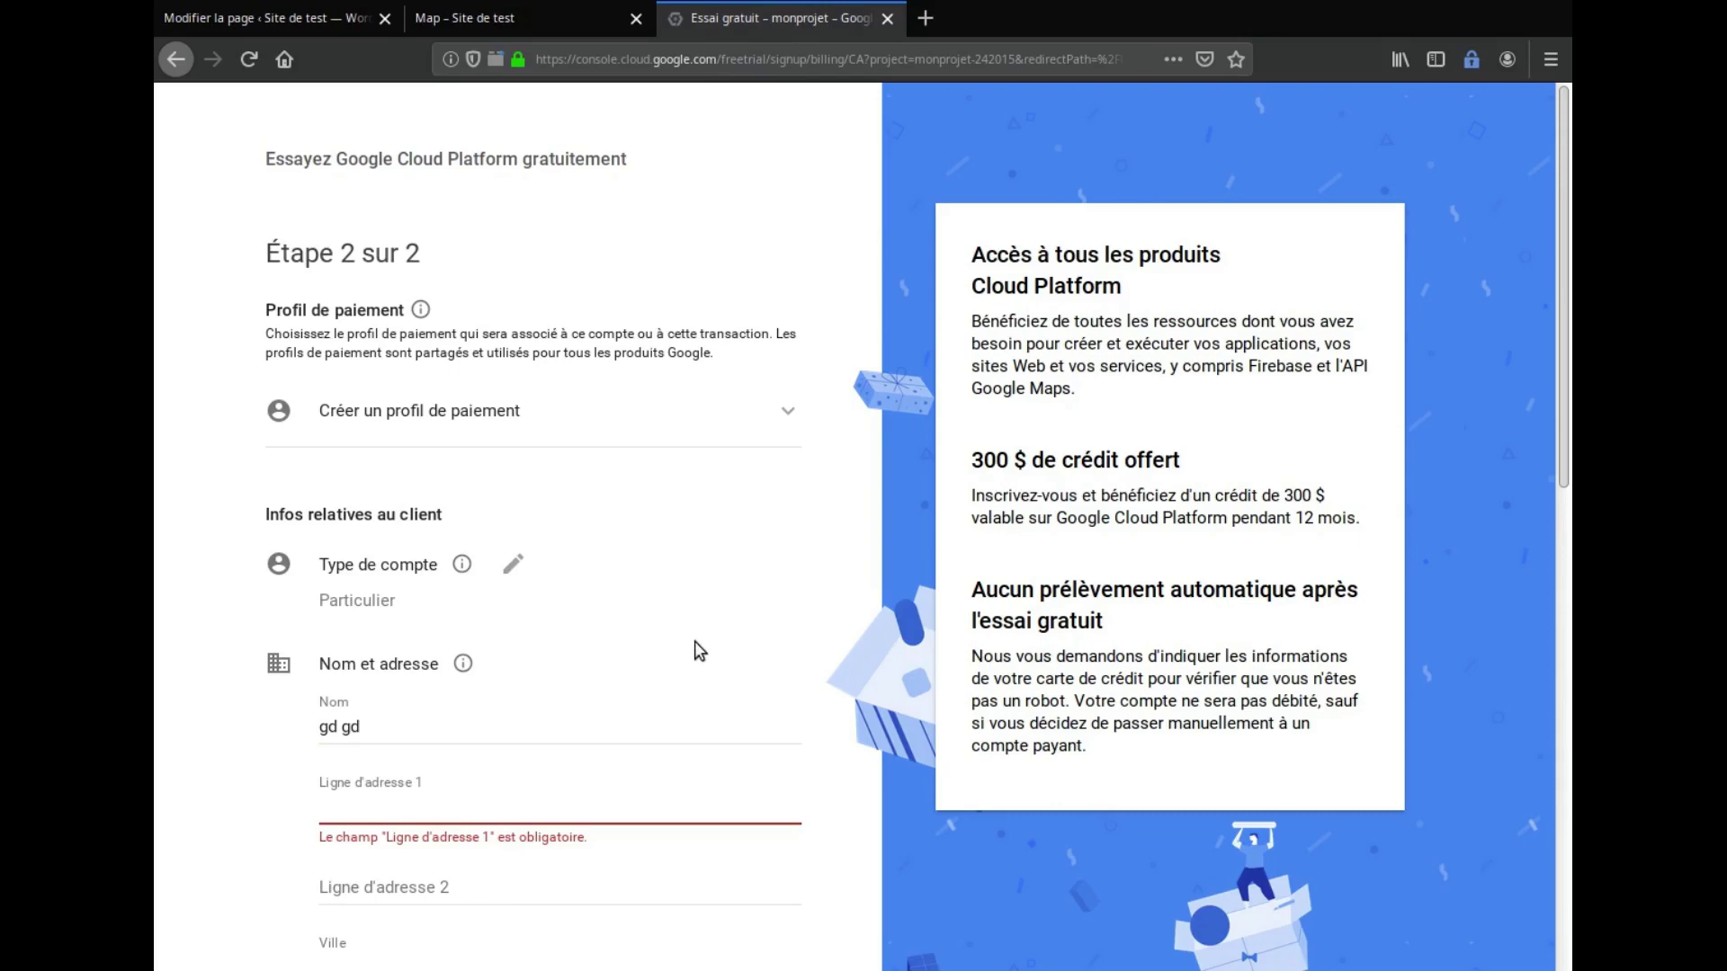
pyautogui.scroll(-2, 629, 621)
pyautogui.scroll(-5, 270, 754)
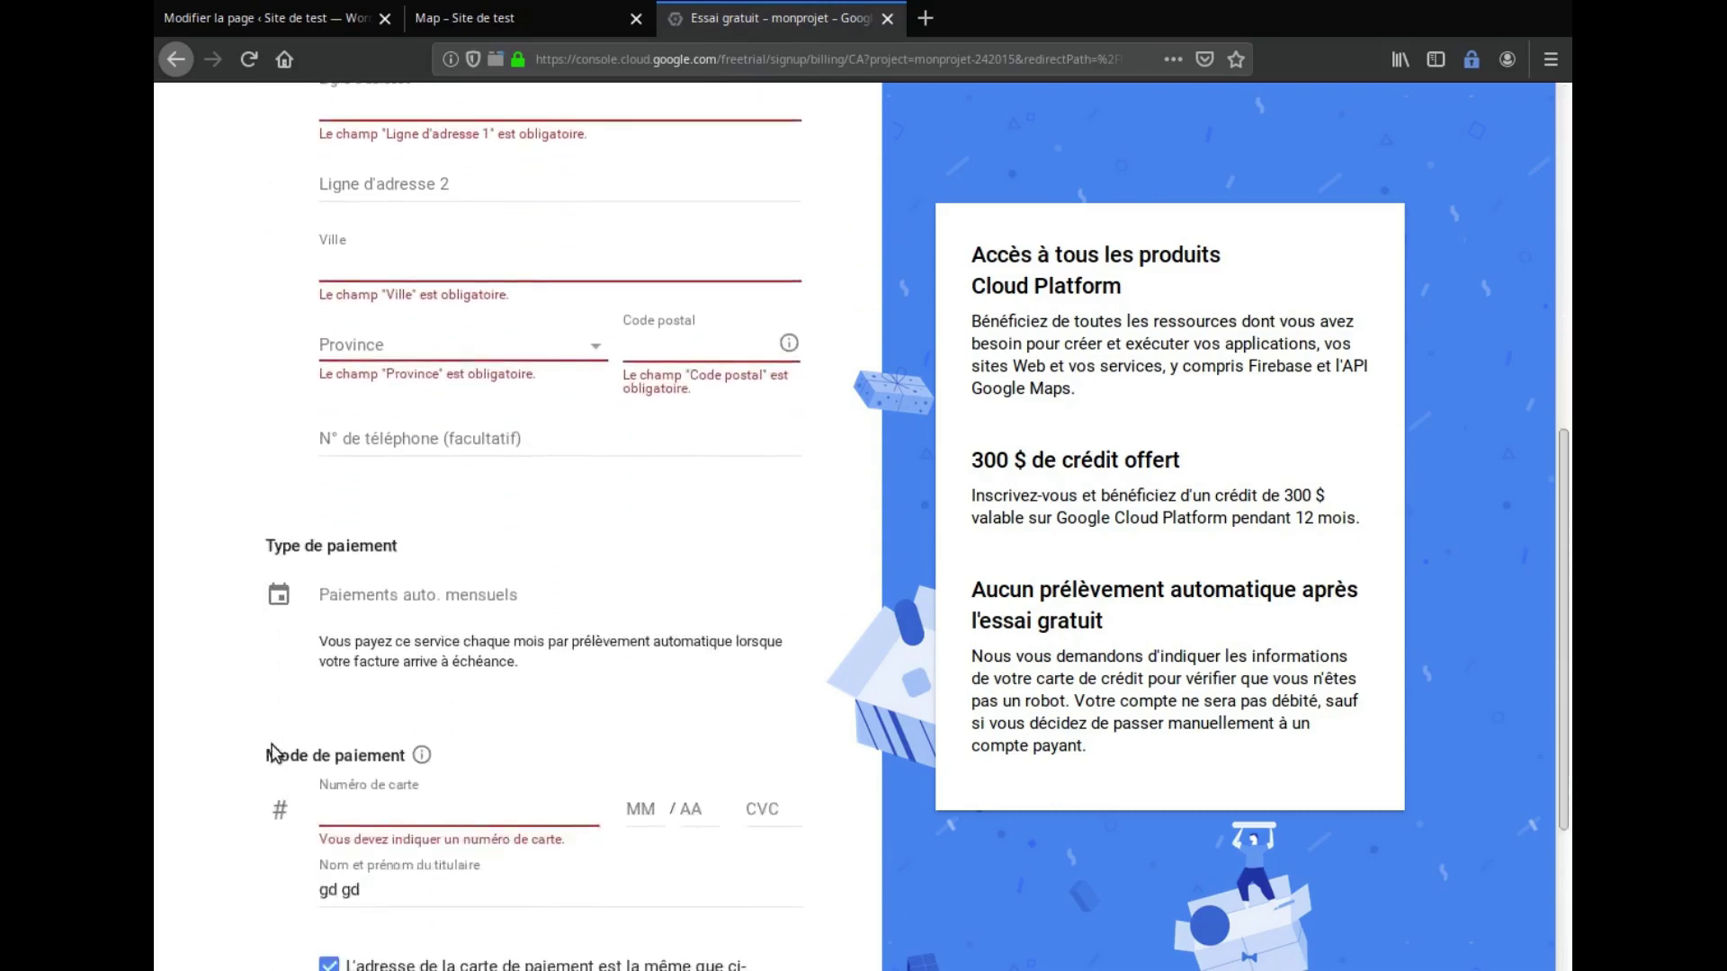
pyautogui.scroll(7, 278, 742)
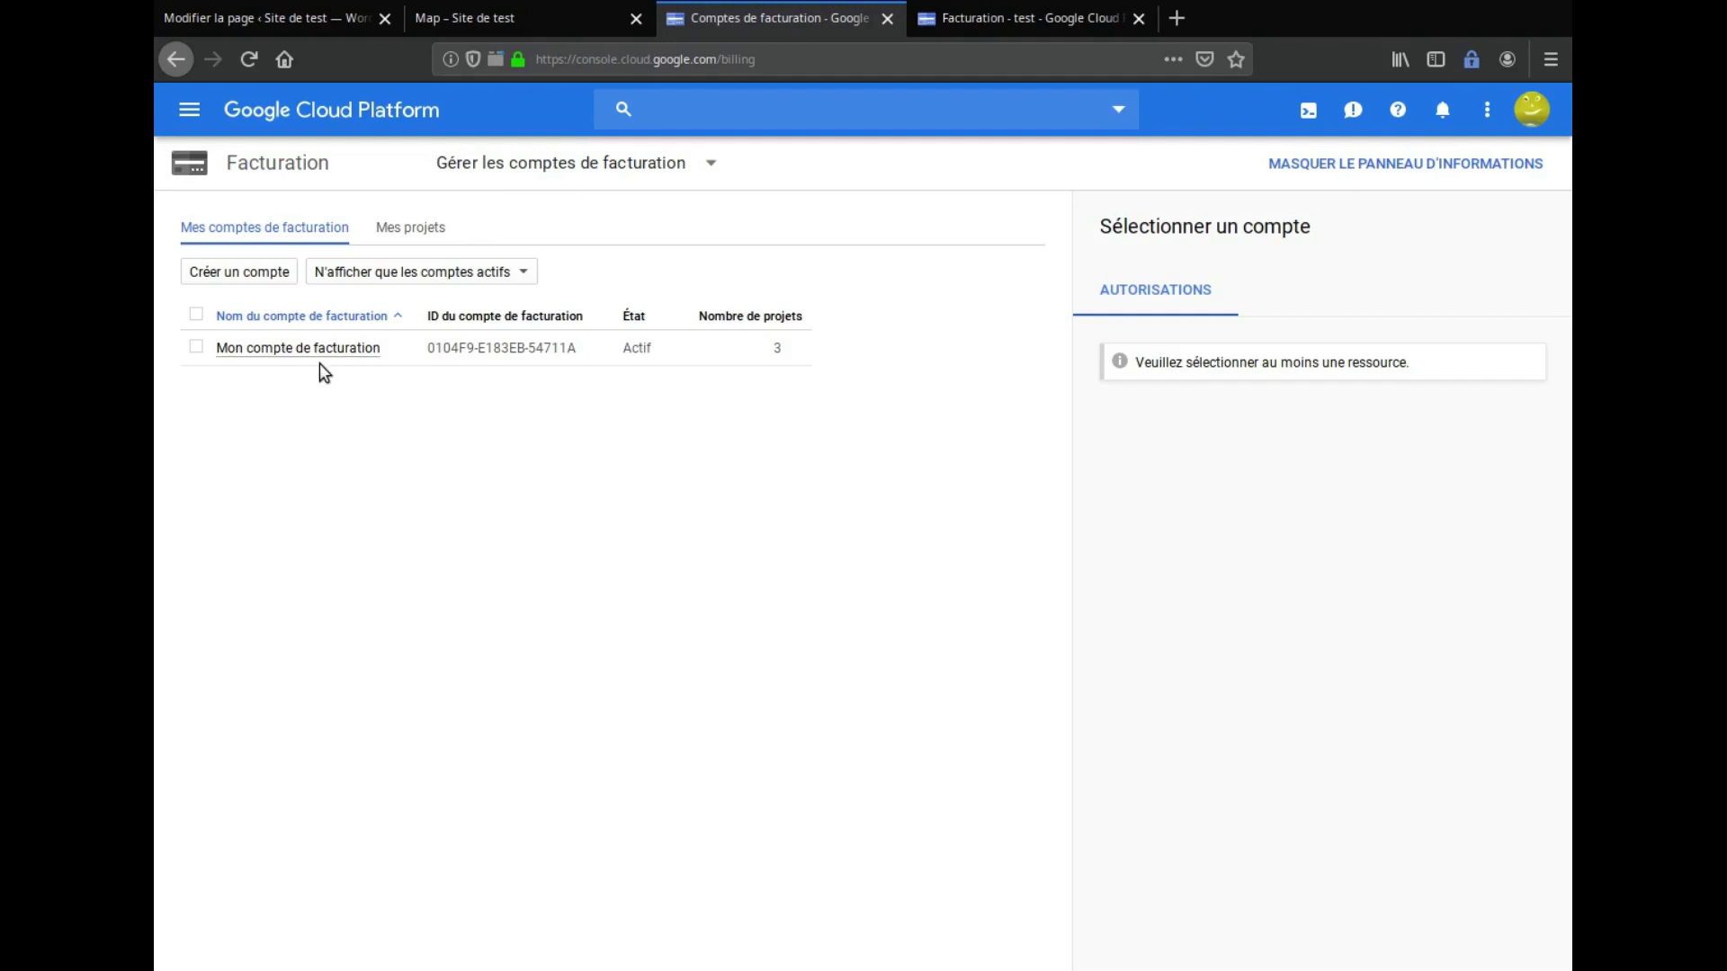
# Open Maps JavaScript API from the API et services Tableau de bord and view its Quotas
pyautogui.click(189, 112)
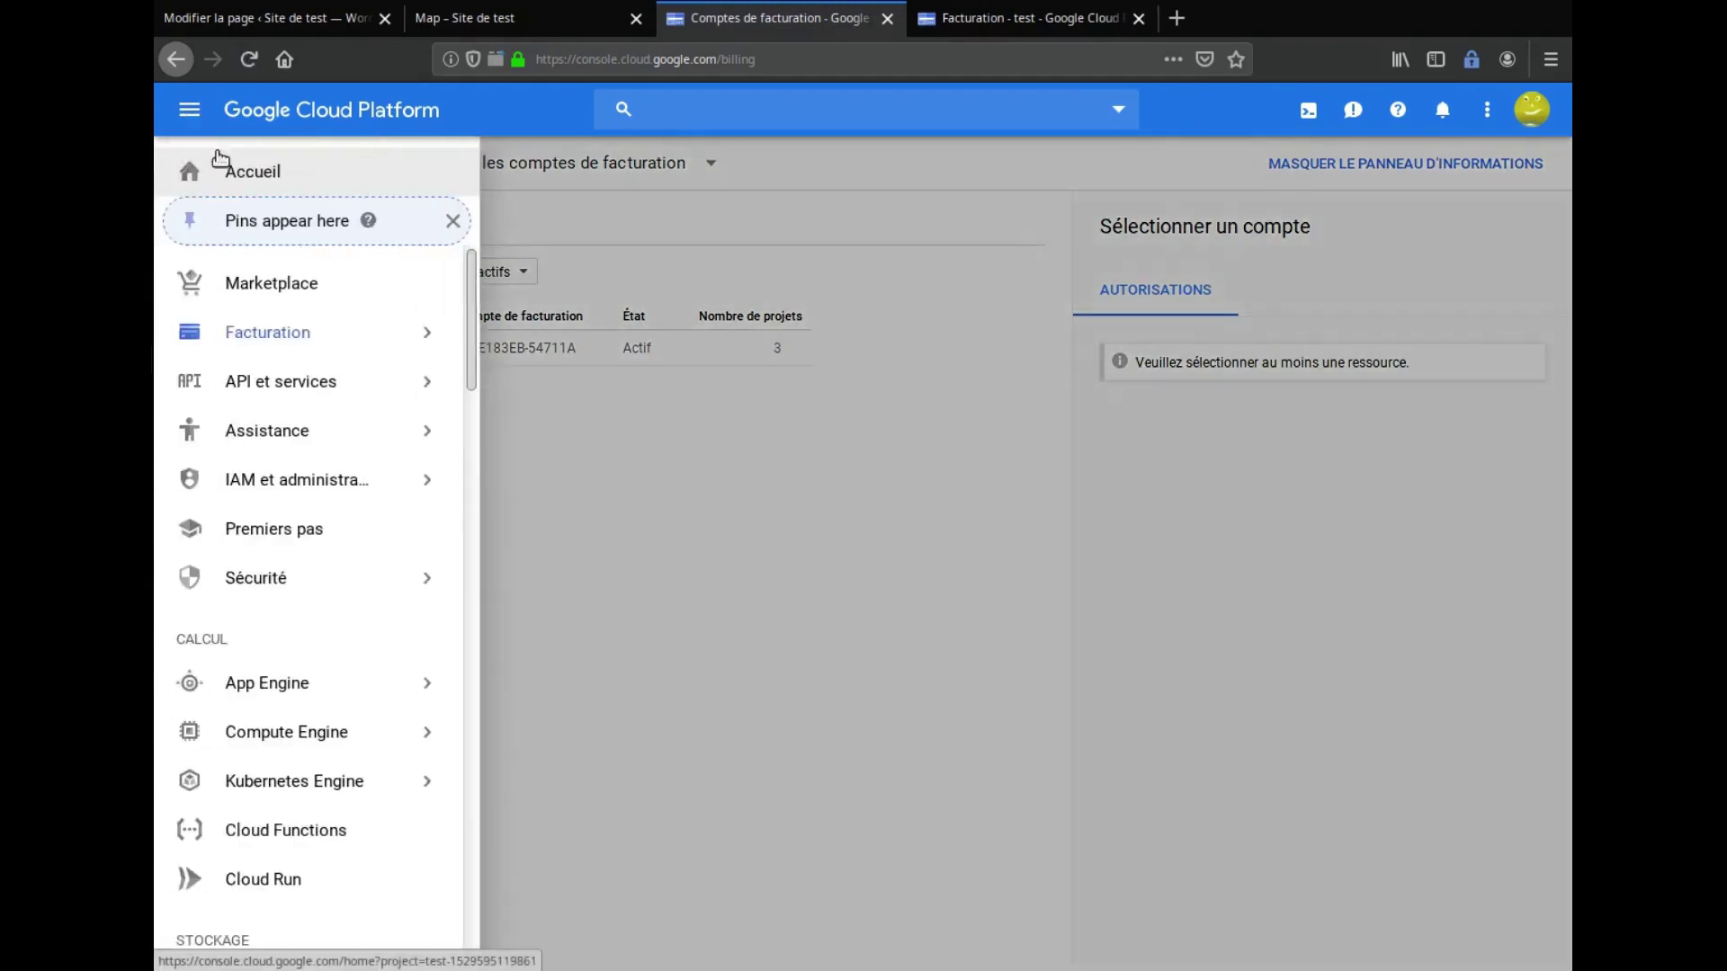
pyautogui.moveTo(270, 335)
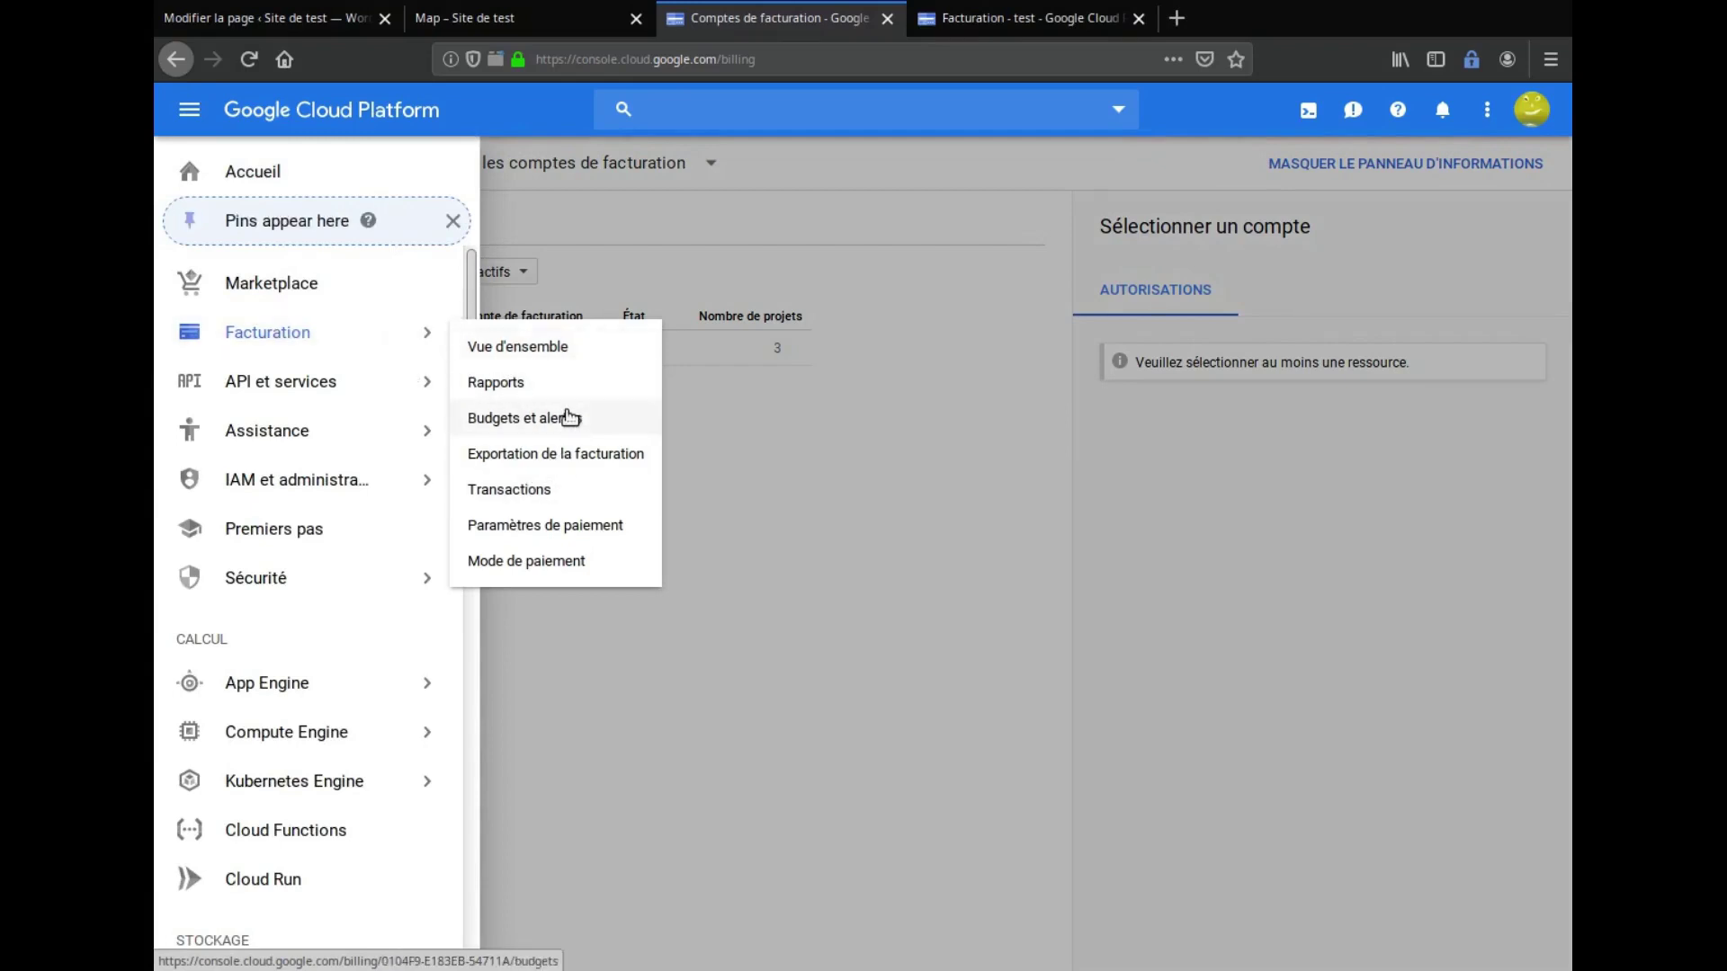
pyautogui.moveTo(289, 385)
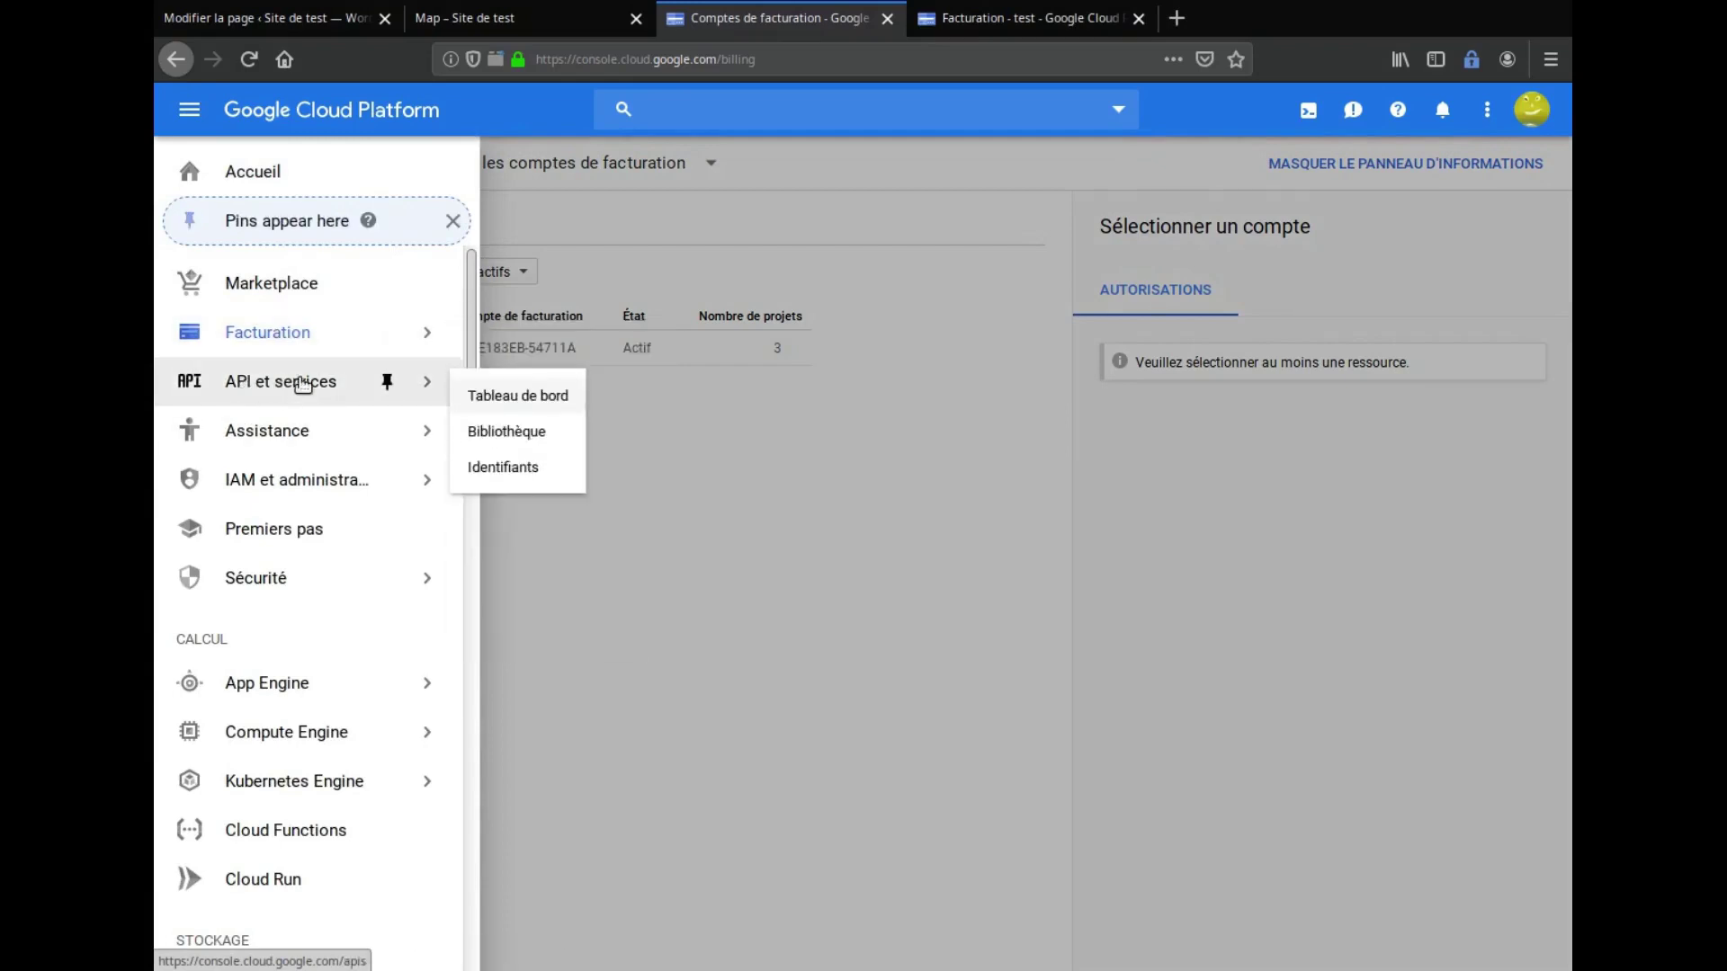
pyautogui.click(534, 401)
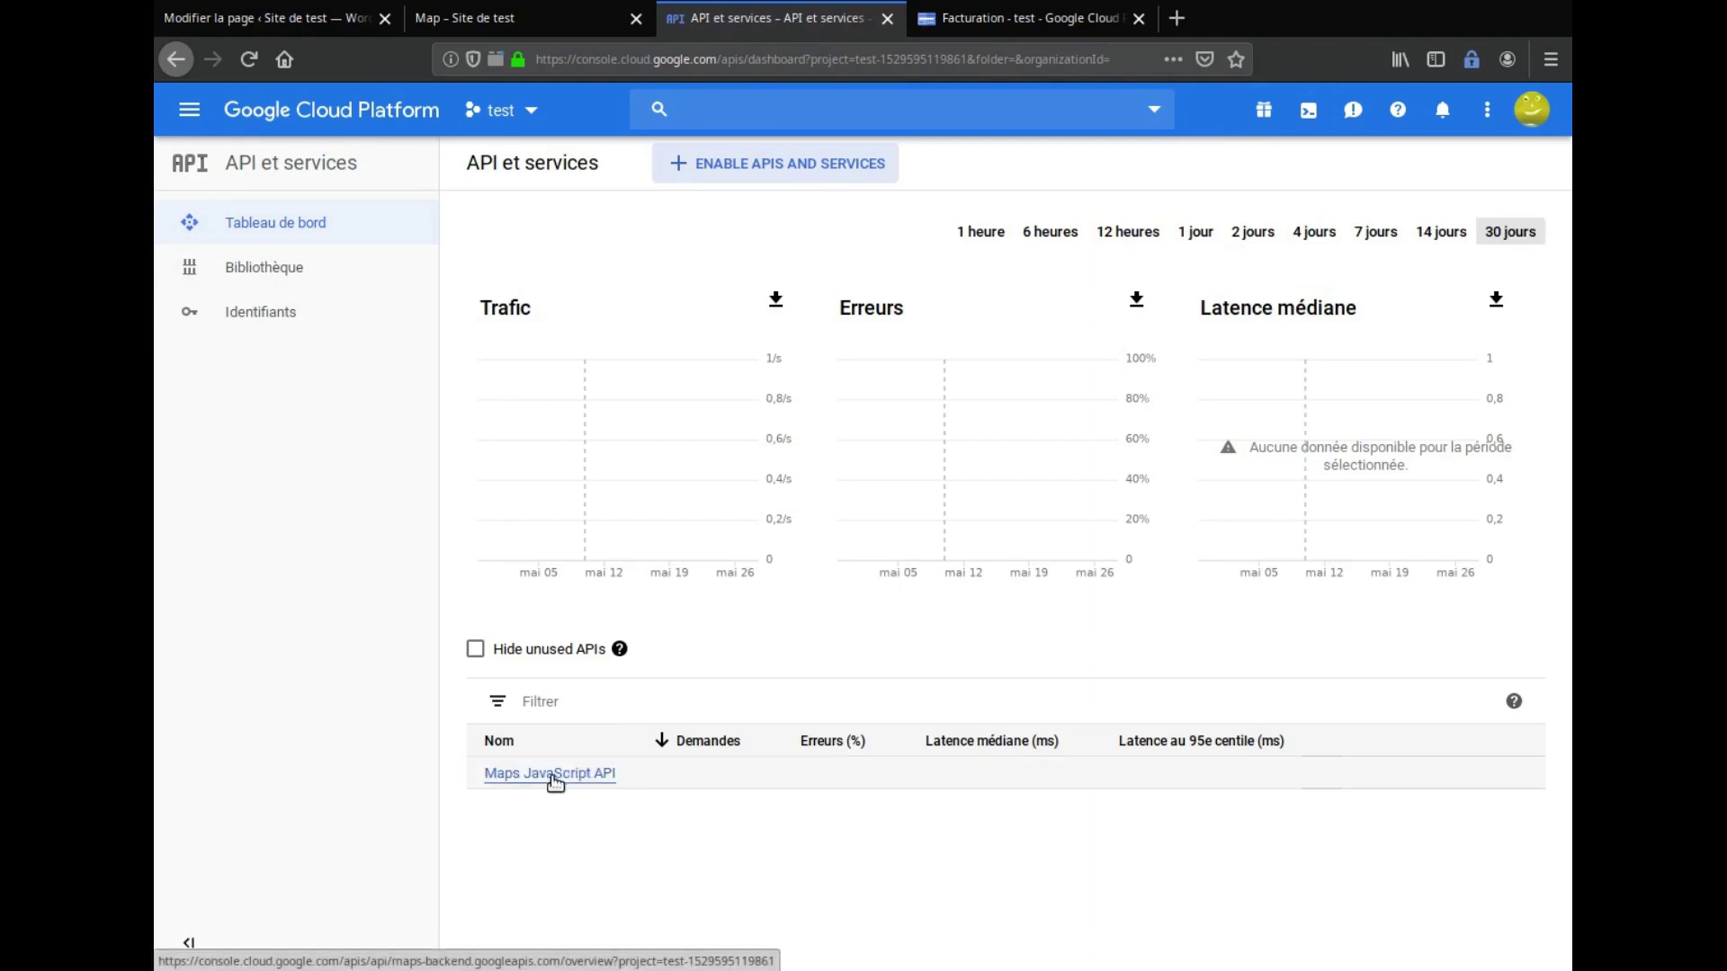
pyautogui.click(603, 784)
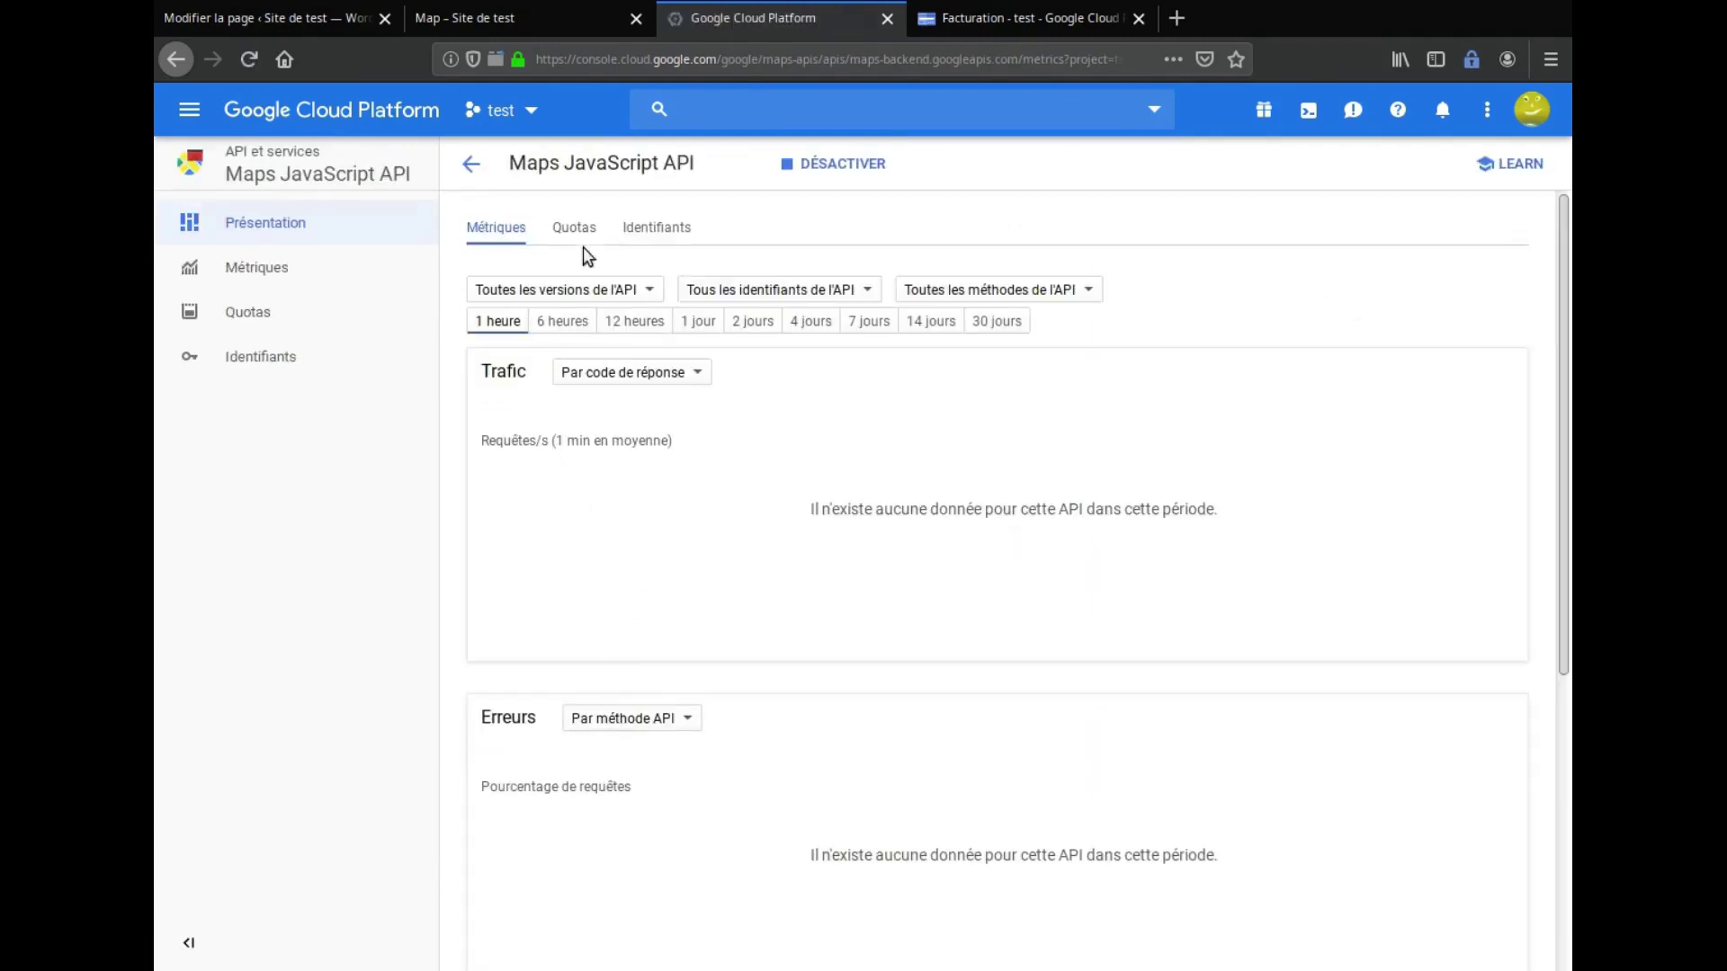
pyautogui.click(572, 236)
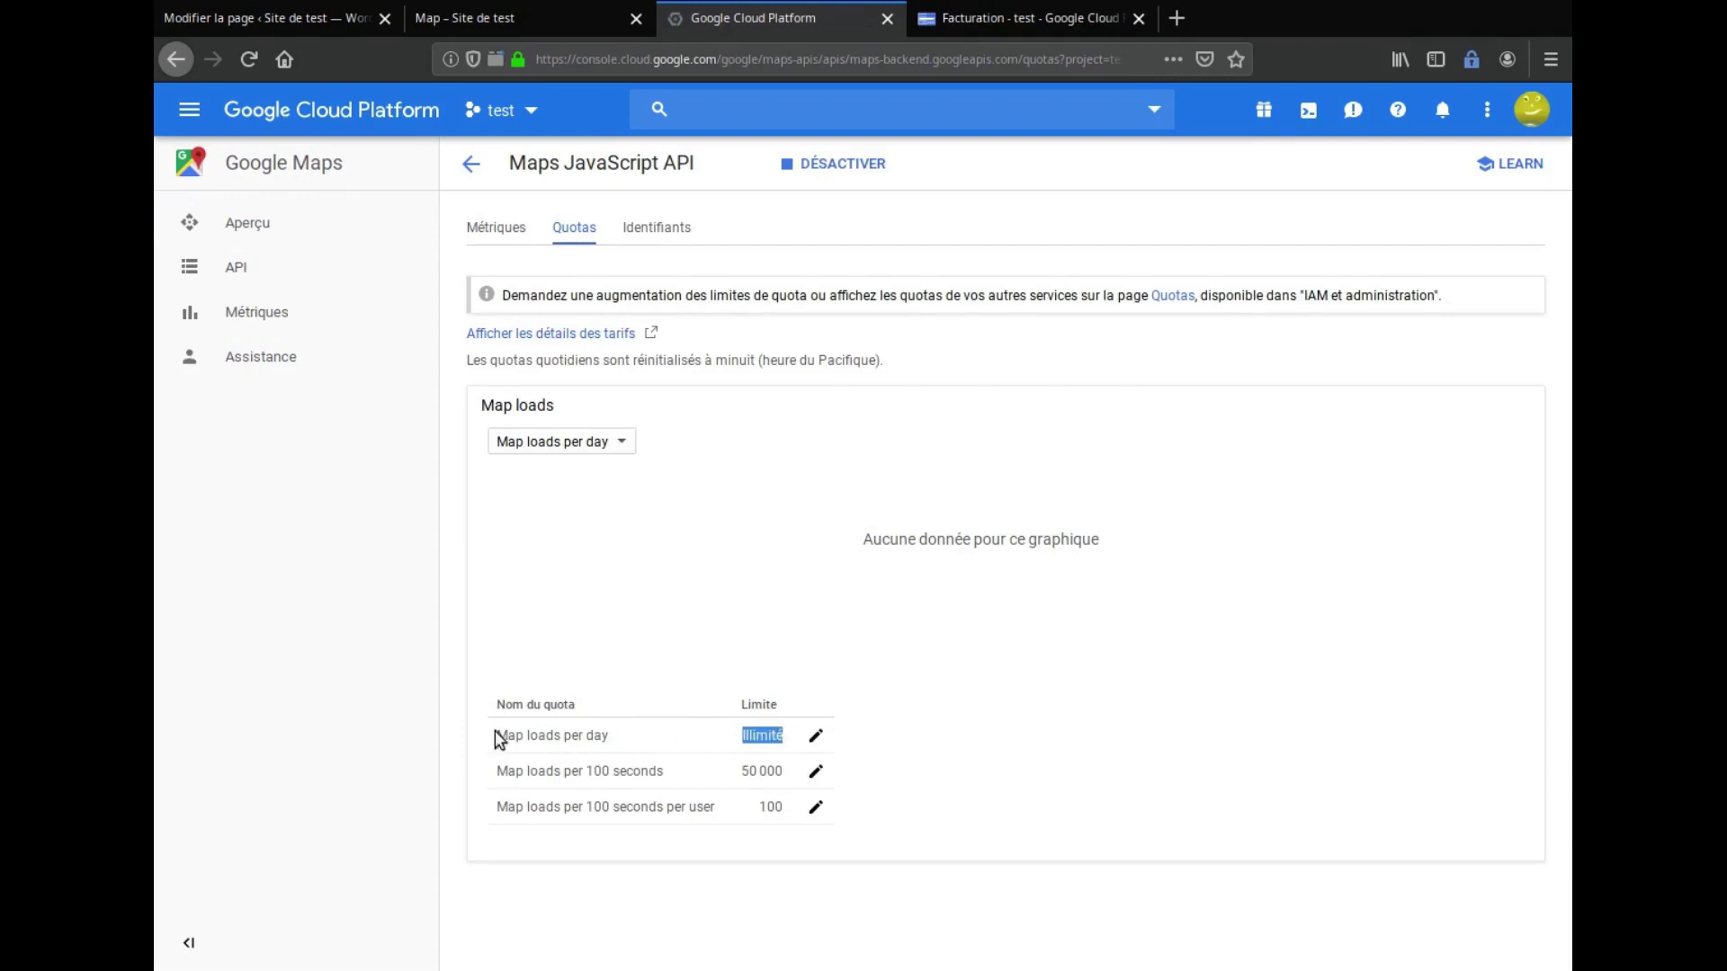
pyautogui.moveTo(495, 735); pyautogui.dragTo(624, 739)
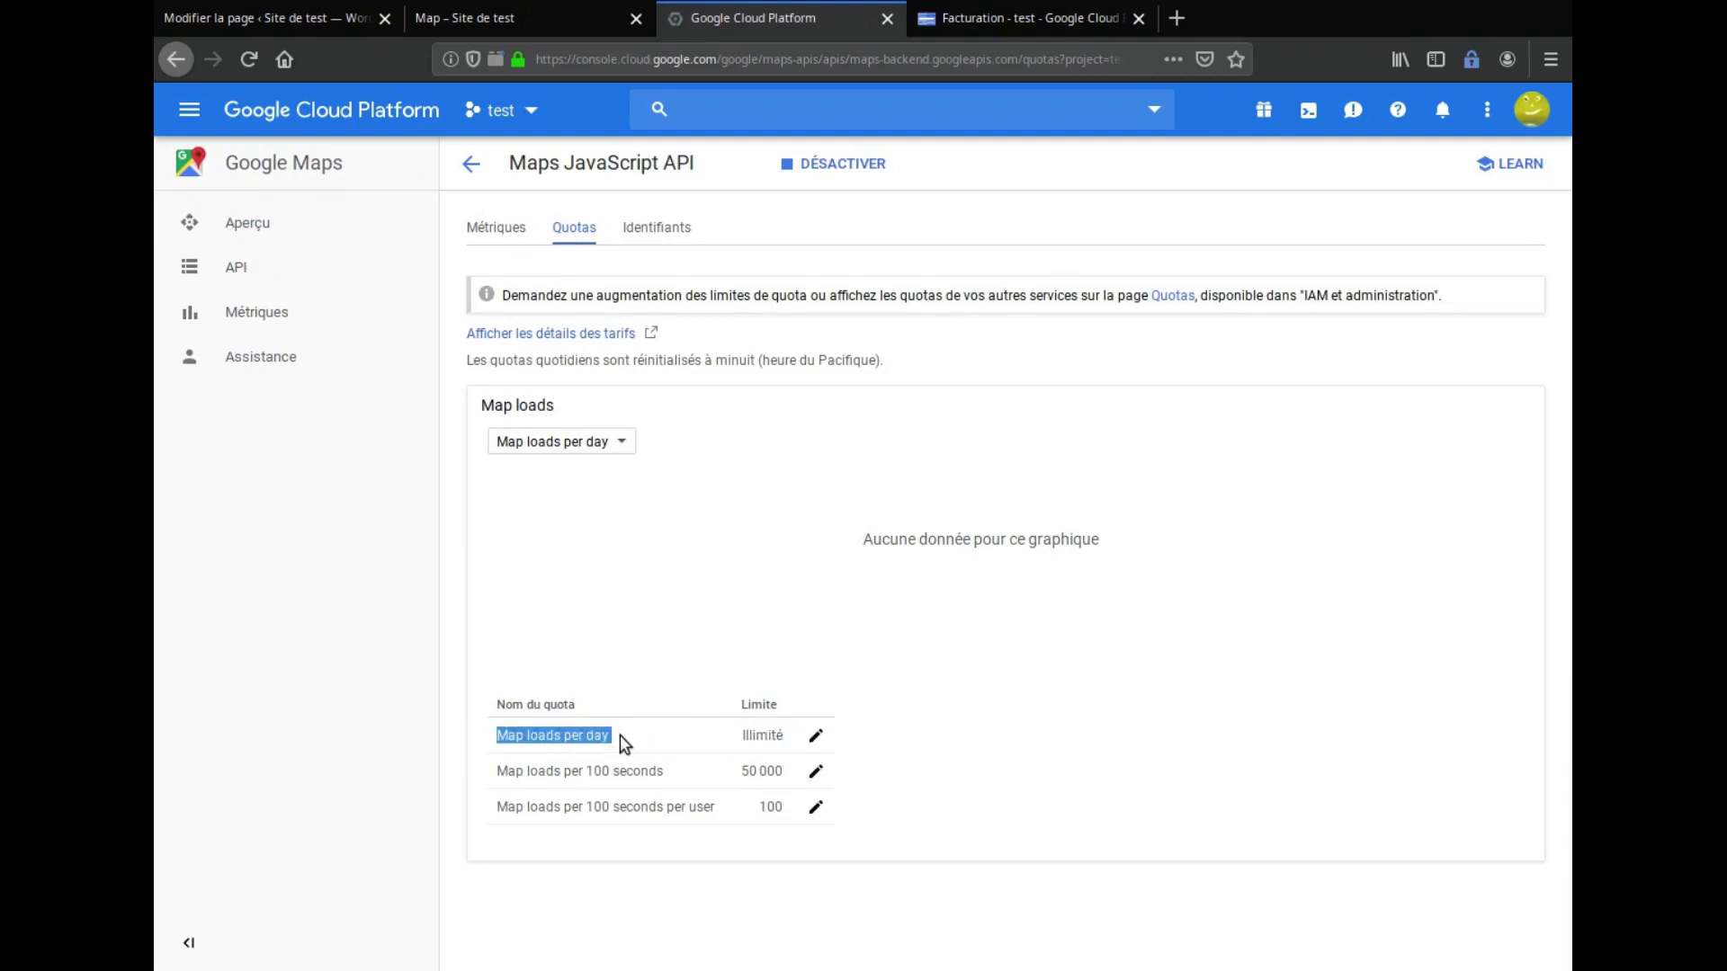
pyautogui.click(815, 737)
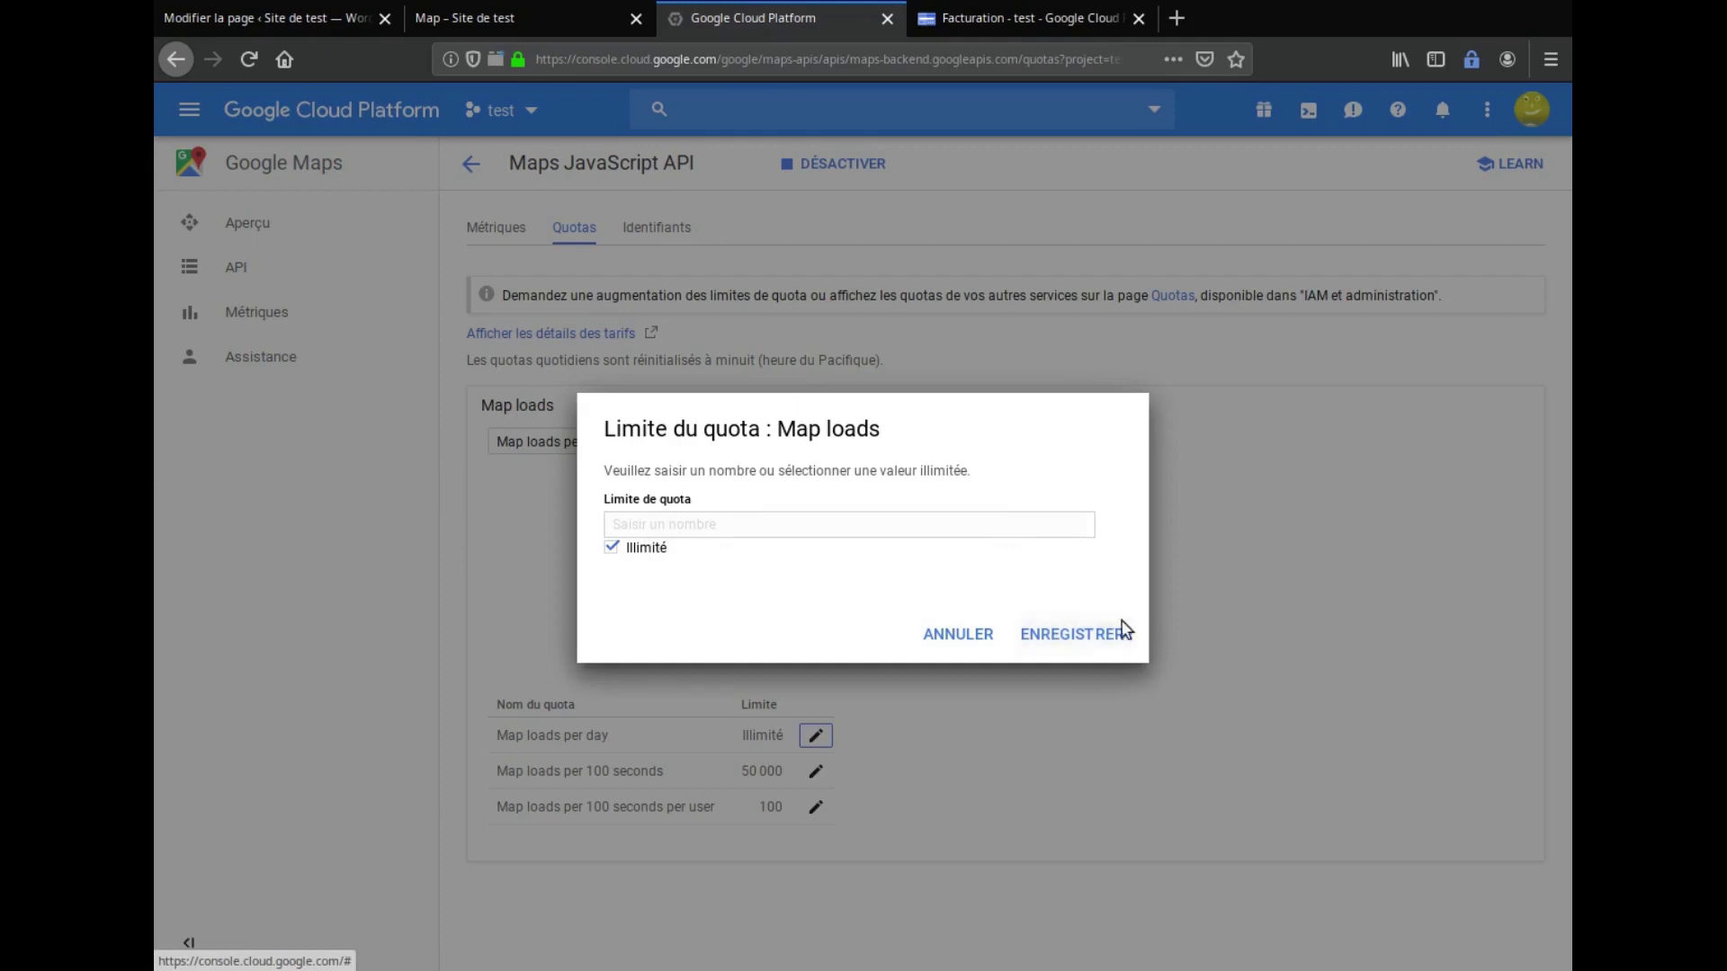
pyautogui.click(1076, 637)
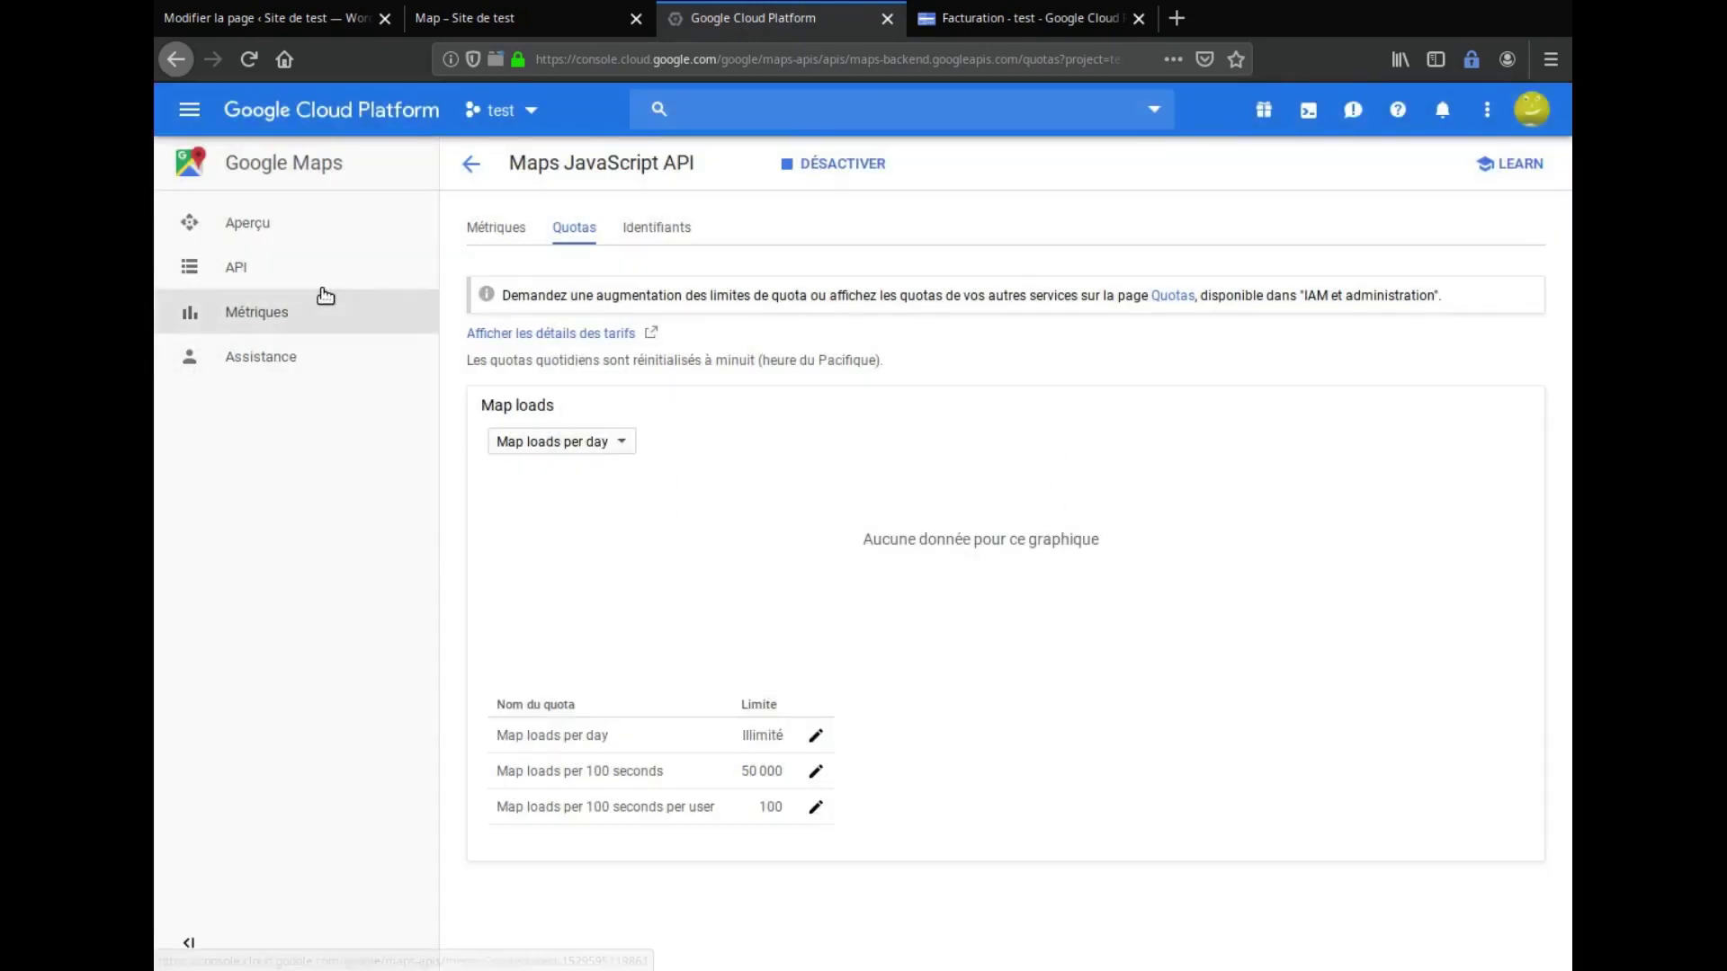
# Copy Clé API 1's key from the Maps JavaScript API Identifiants tab
pyautogui.click(666, 232)
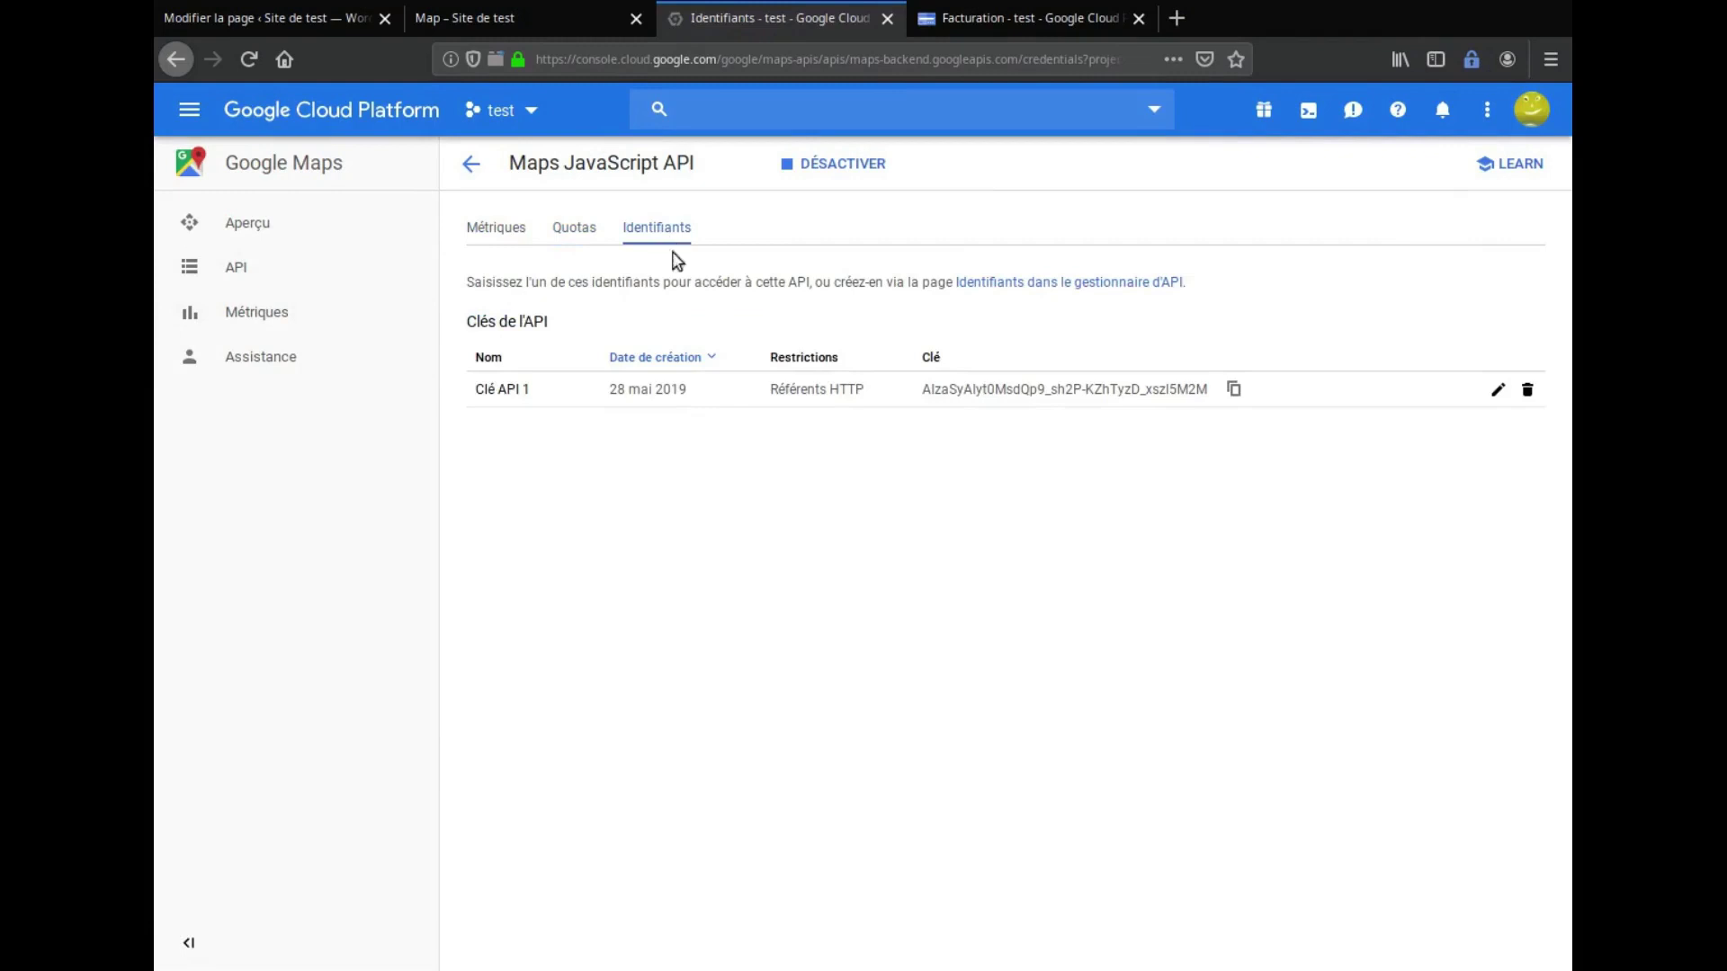
pyautogui.click(1228, 389)
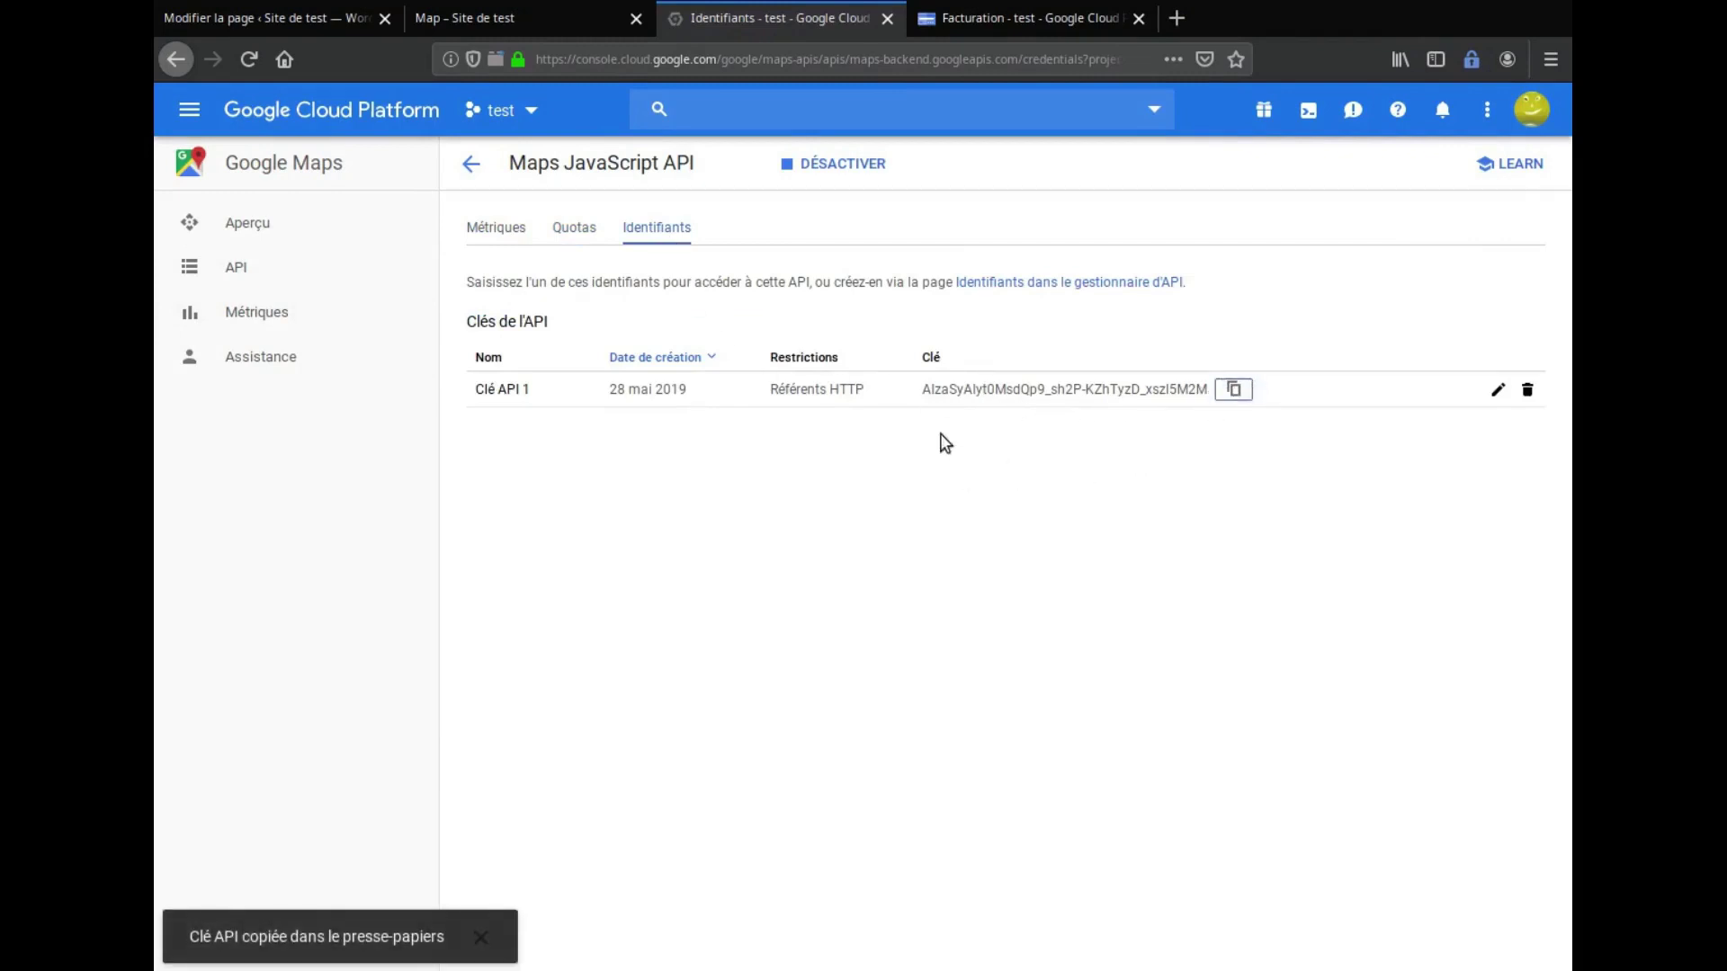
pyautogui.moveTo(925, 389); pyautogui.dragTo(1210, 390)
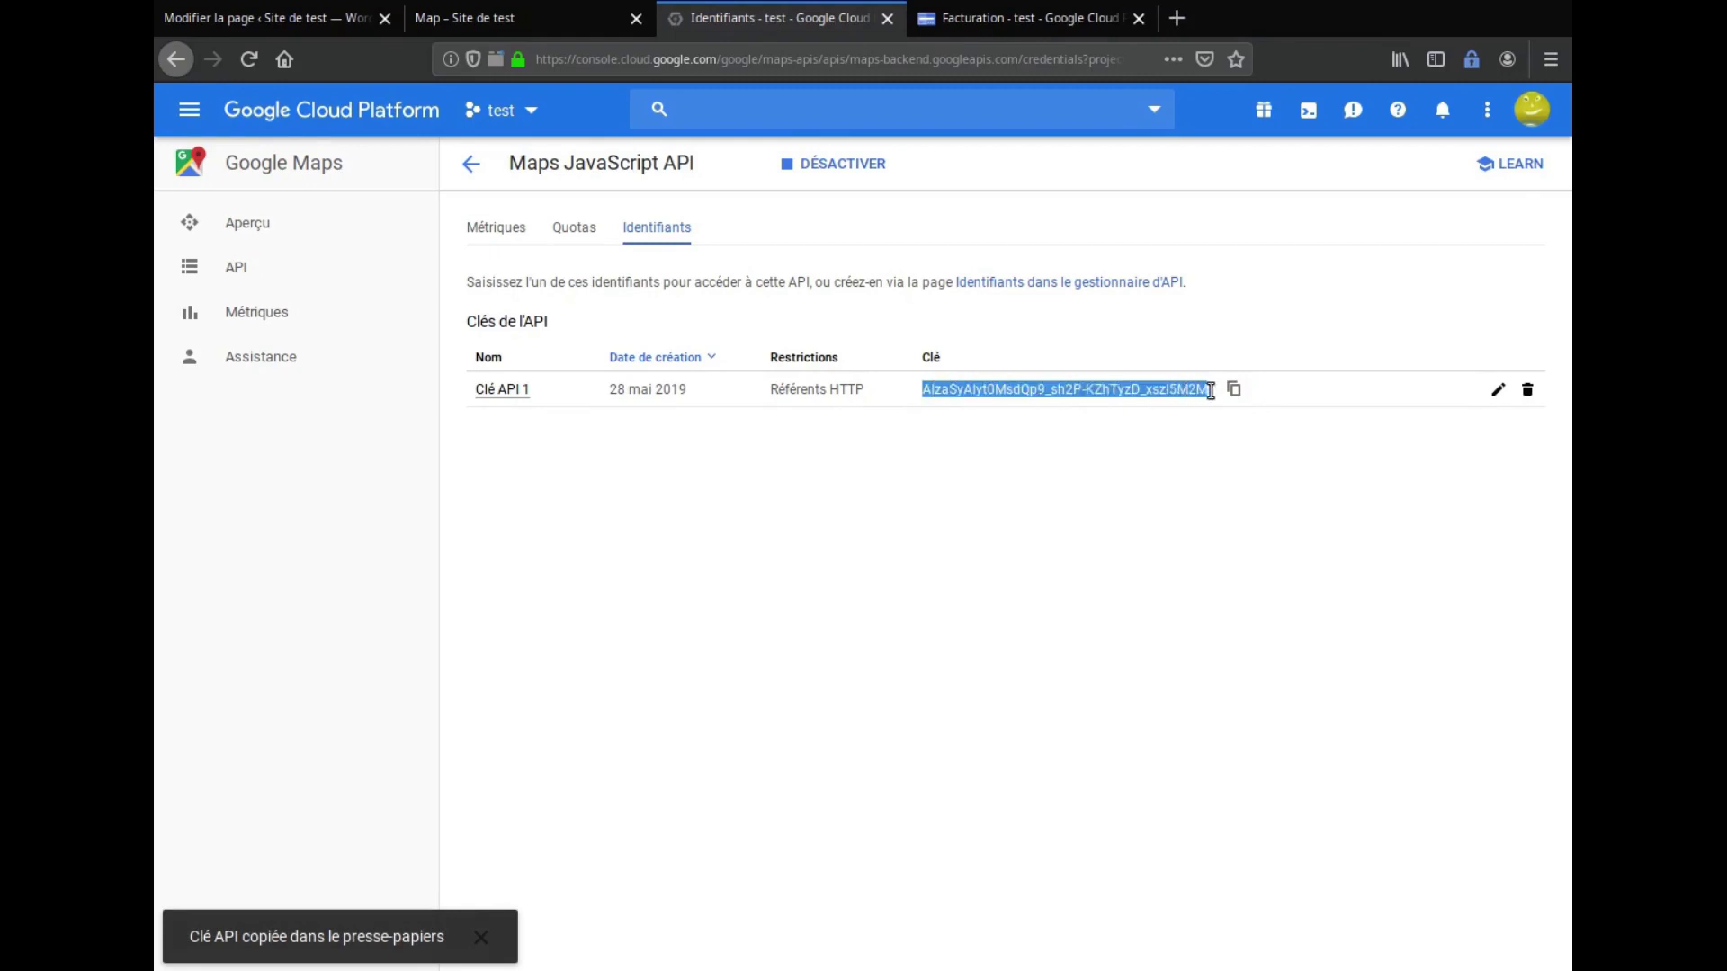
pyautogui.click(1030, 417)
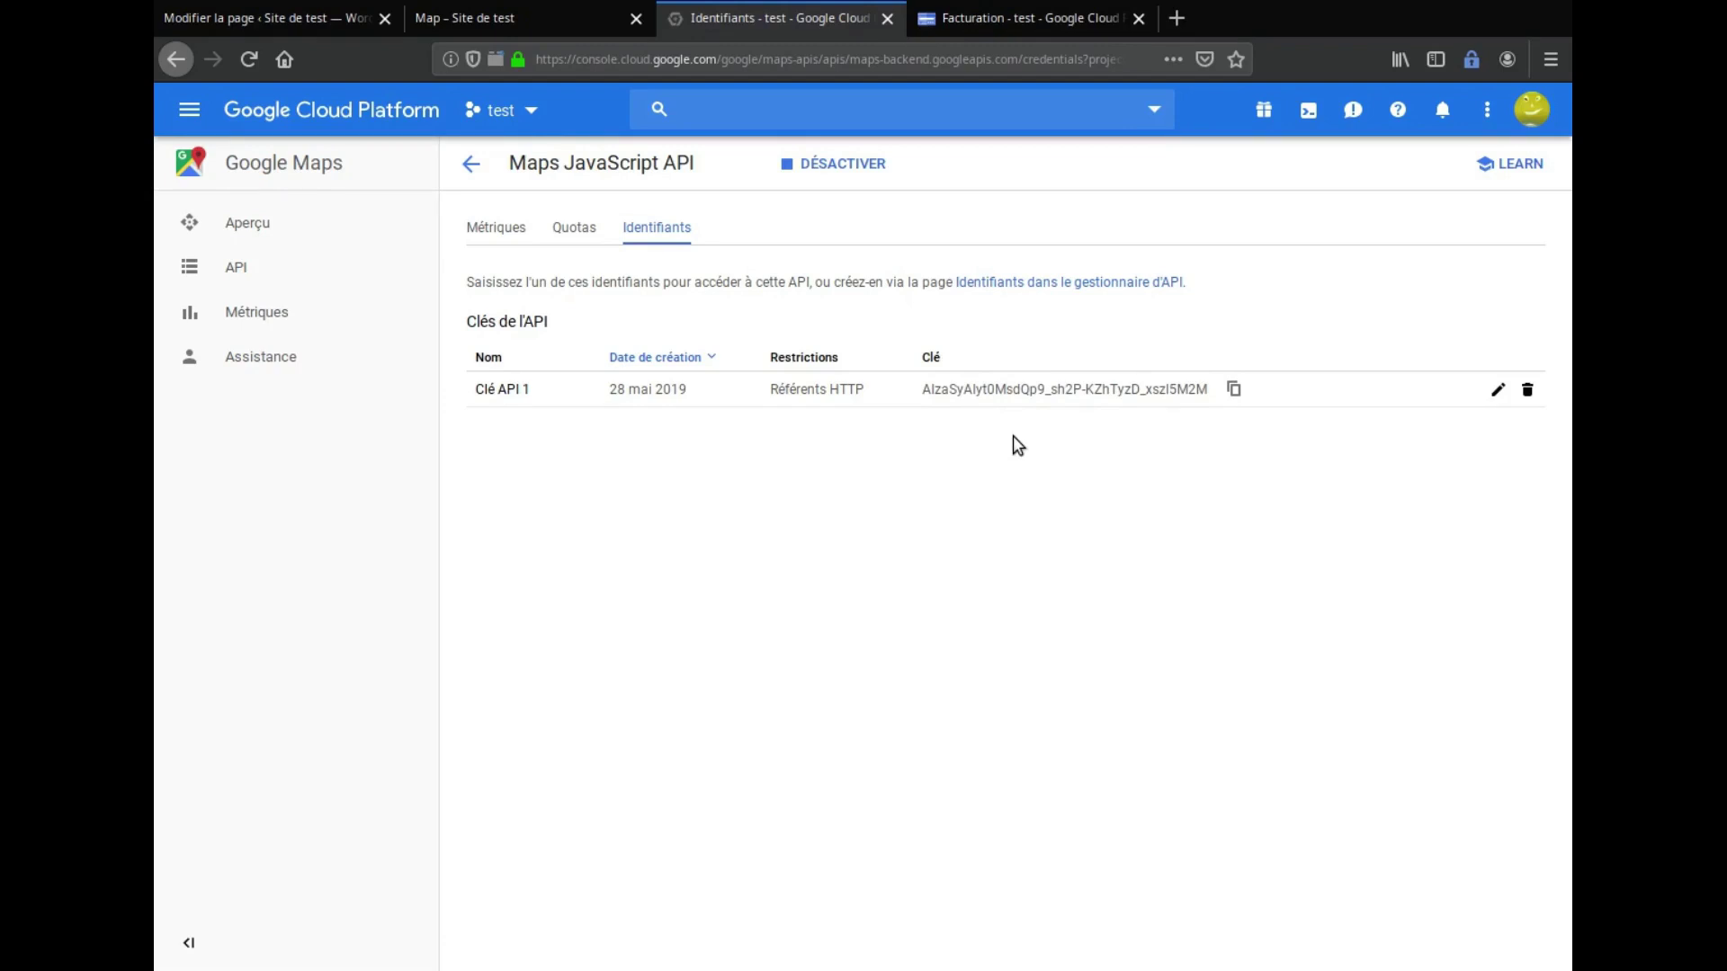
# Switch to the Map page editor and go to Avada Theme Options via the admin sidebar
pyautogui.click(304, 12)
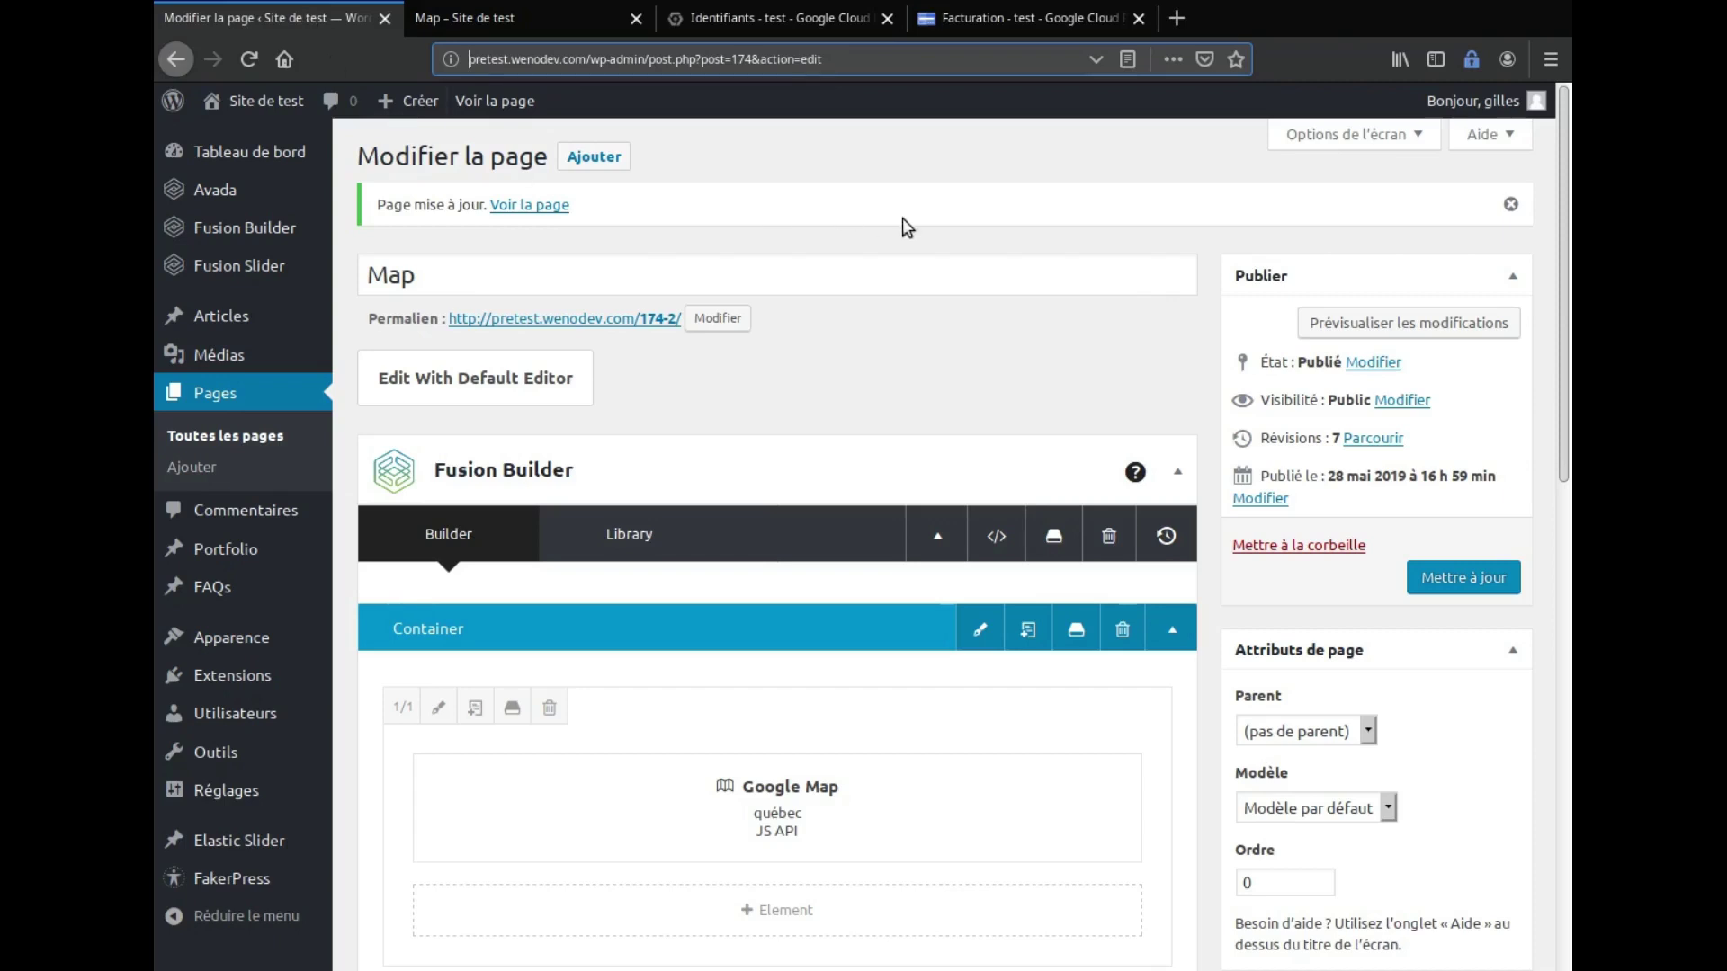
pyautogui.scroll(-4, 763, 407)
pyautogui.moveTo(744, 621)
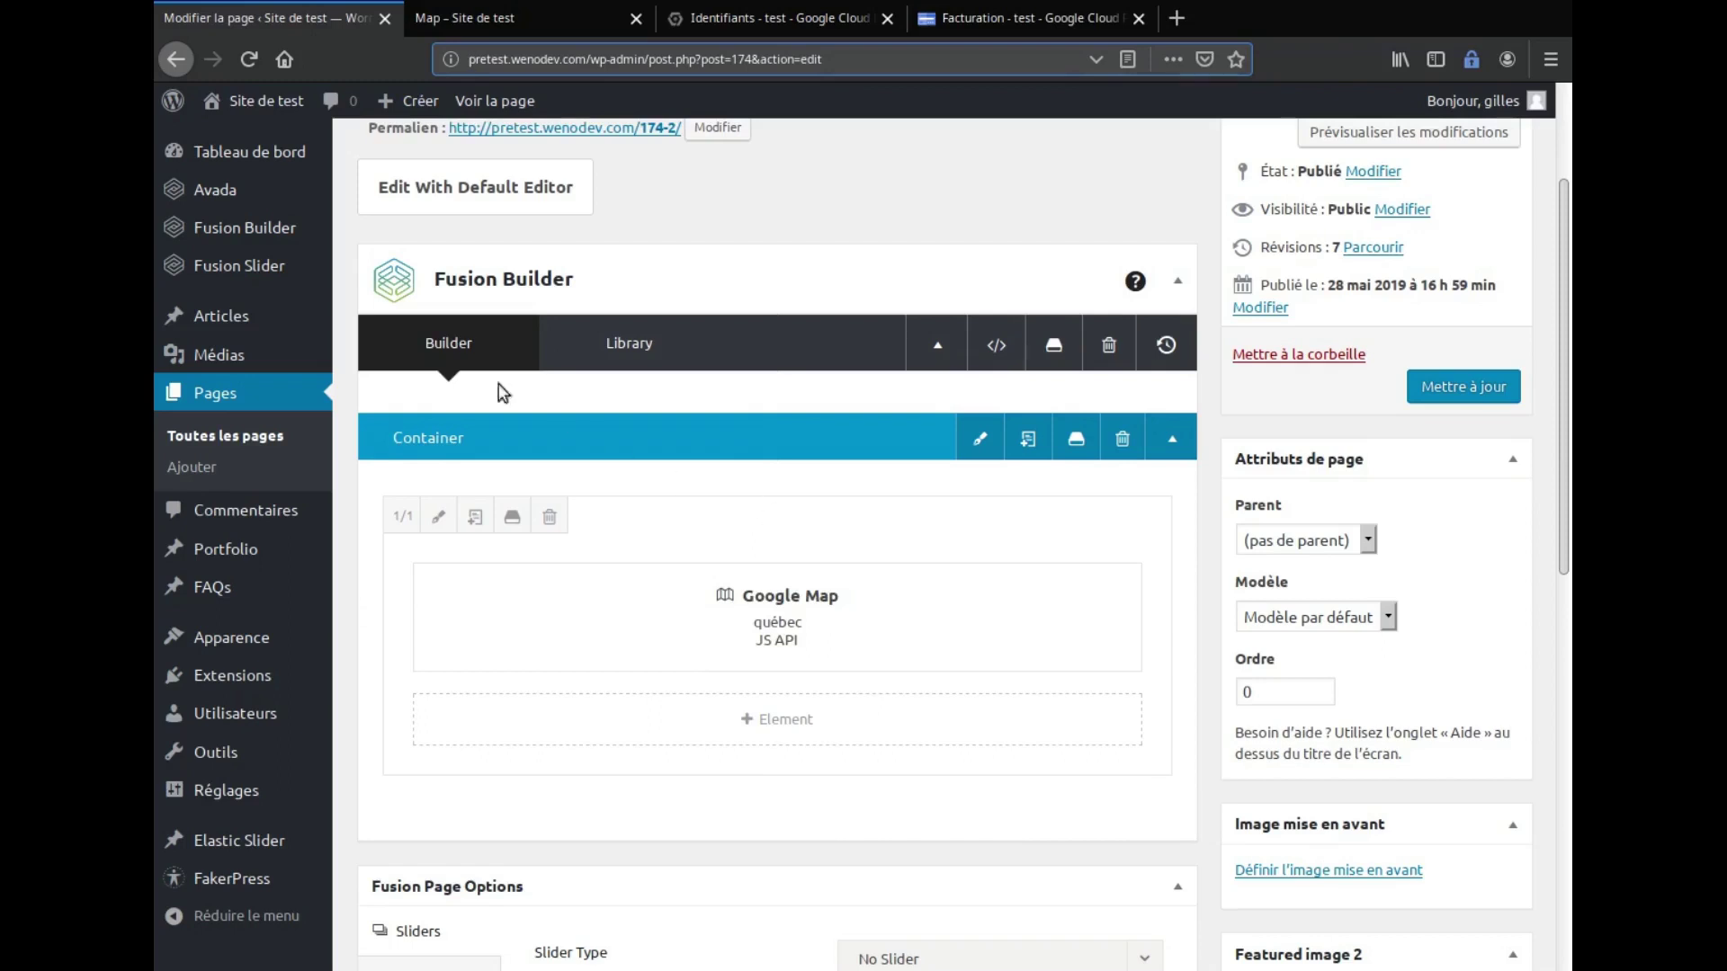
pyautogui.moveTo(241, 197)
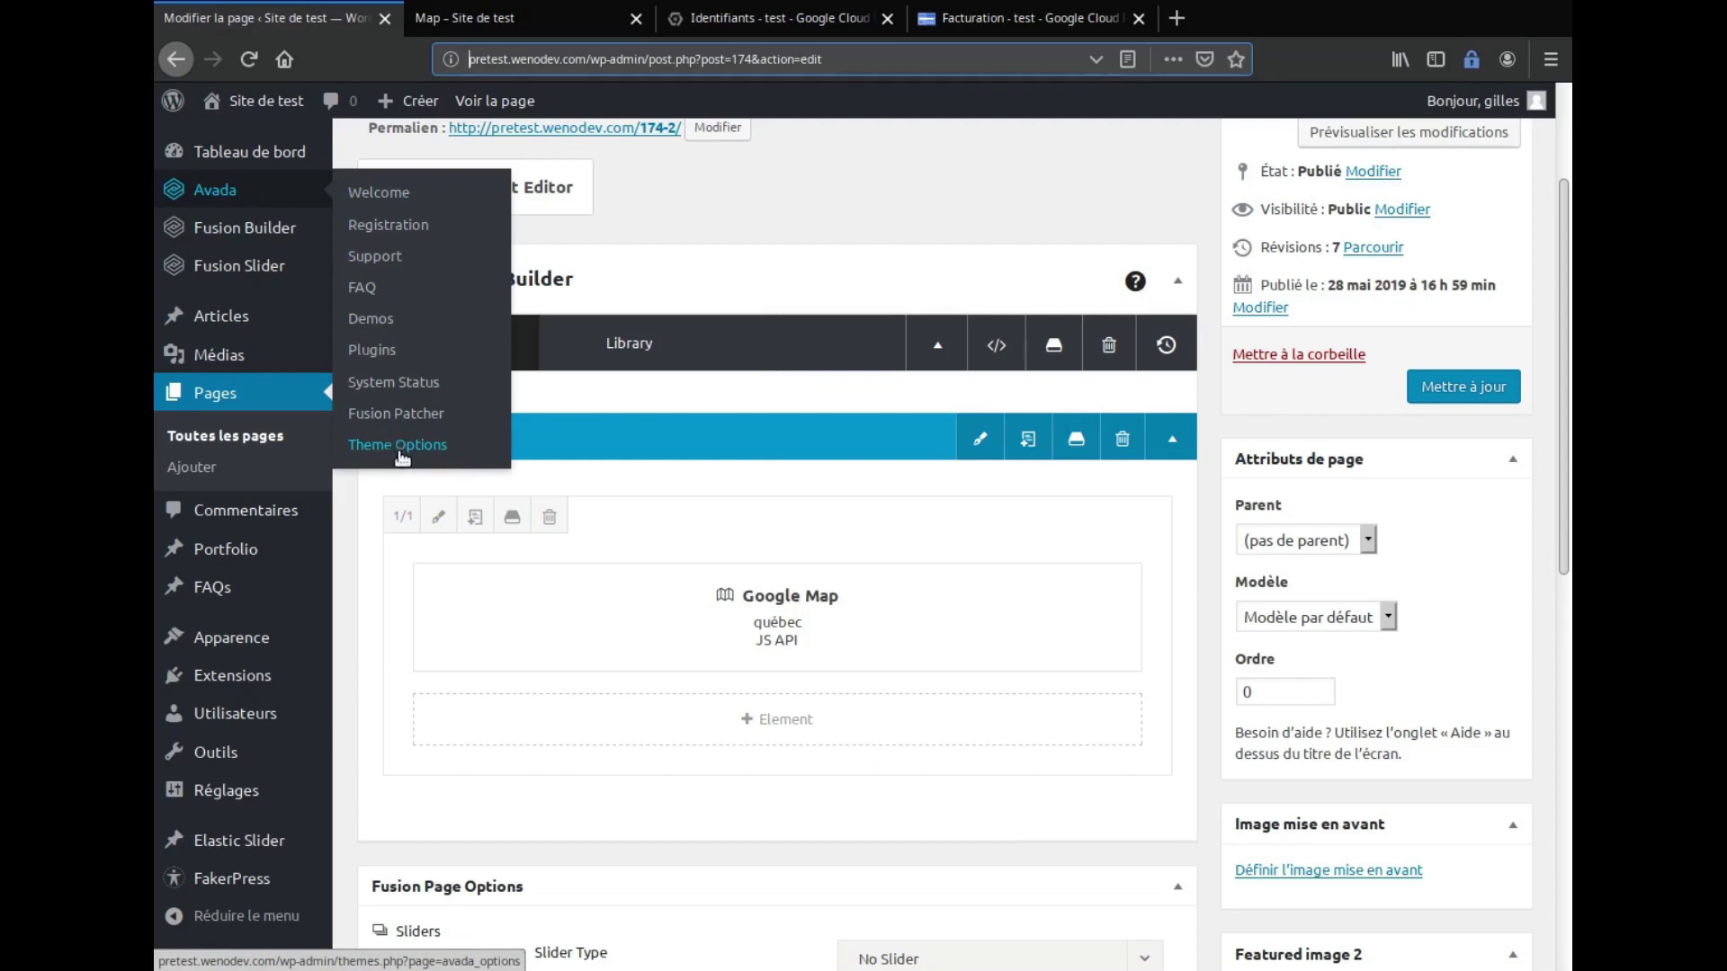
pyautogui.click(430, 448)
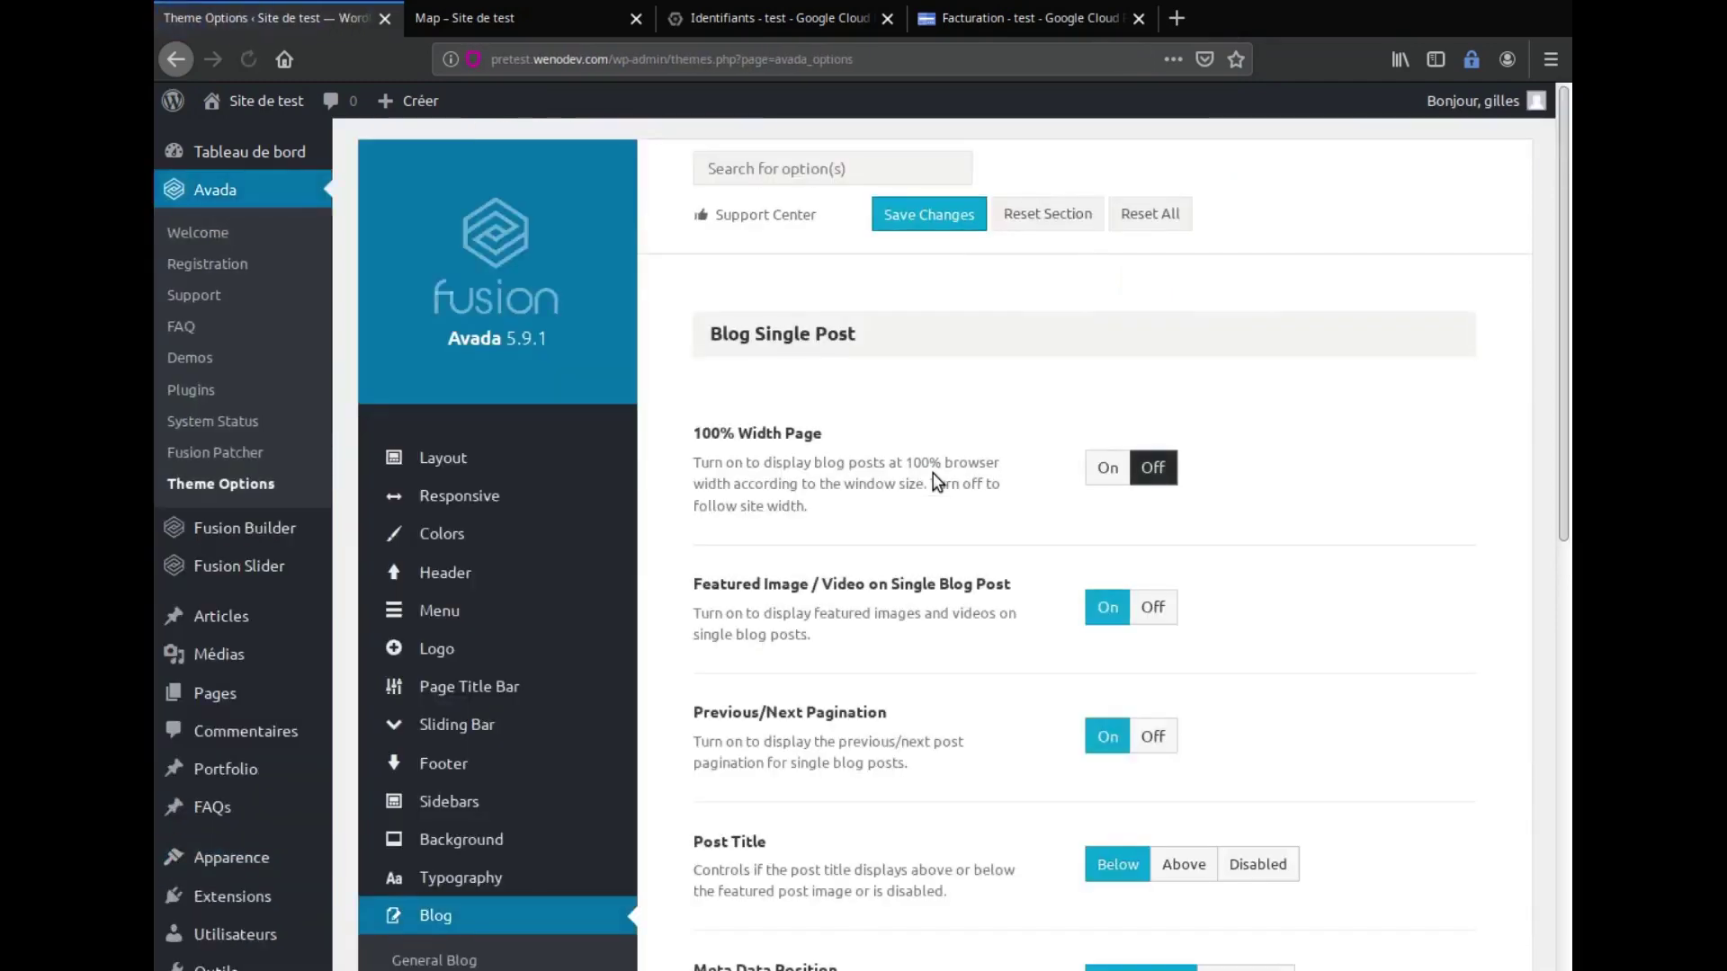
# Paste the API key into Avada's Google Map > Google Maps API Key, save, and view the Map page
pyautogui.scroll(-5, 677, 511)
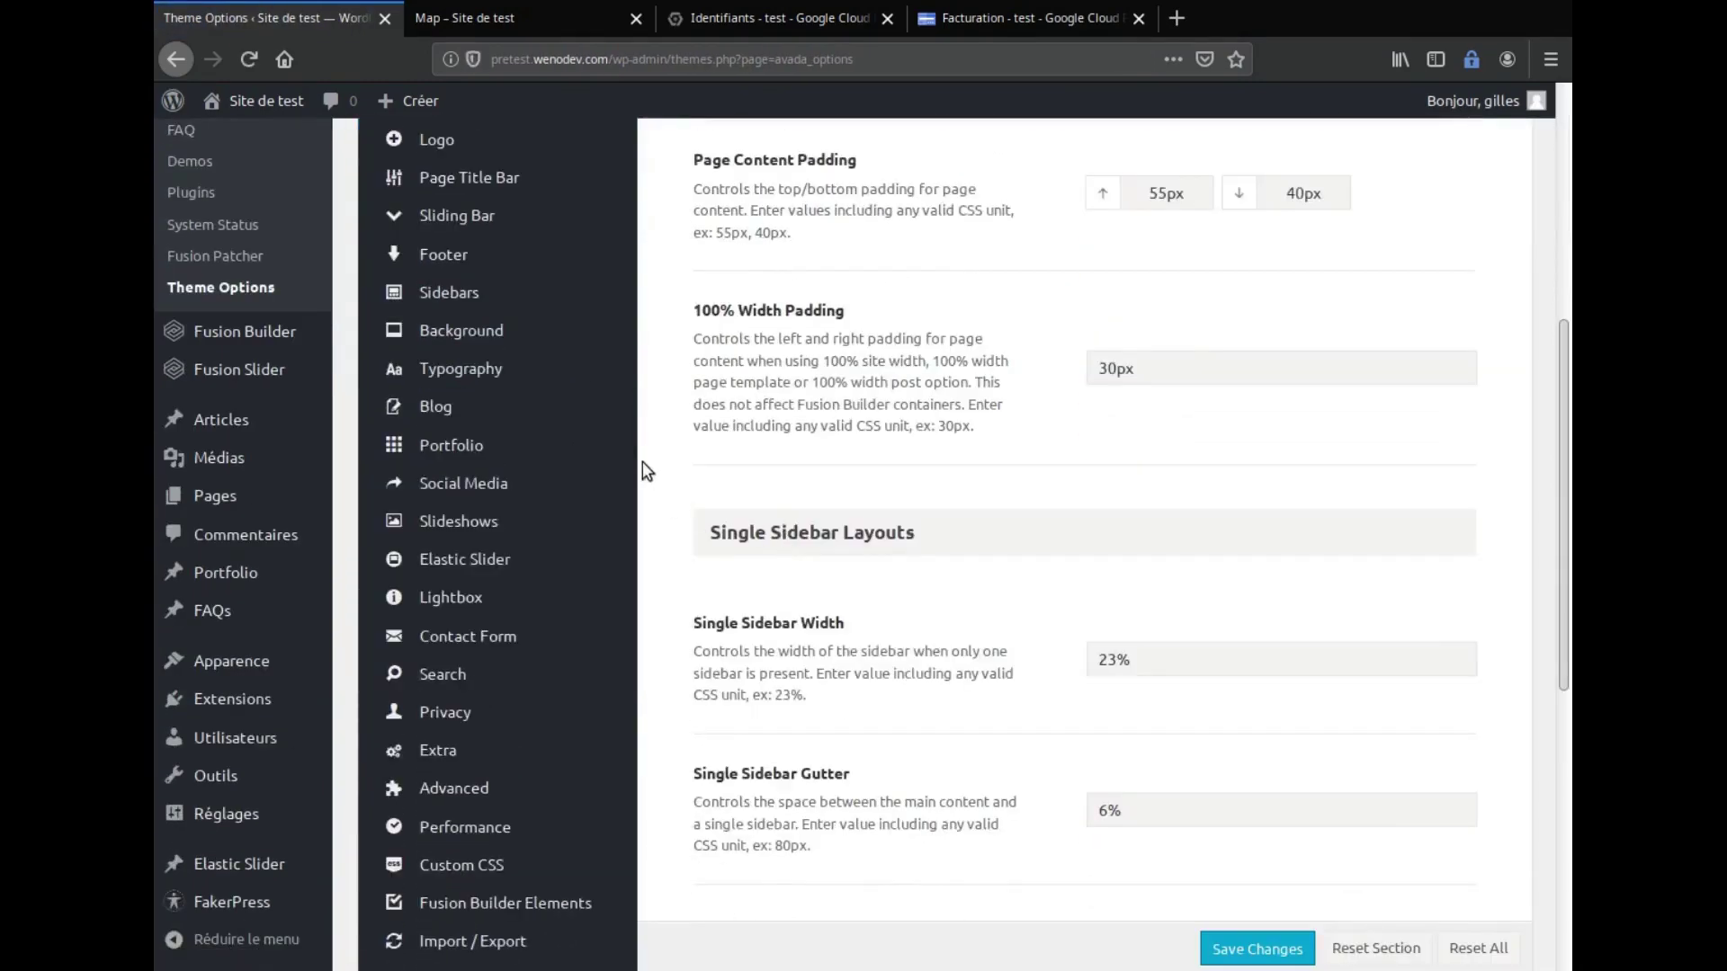
pyautogui.moveTo(482, 637)
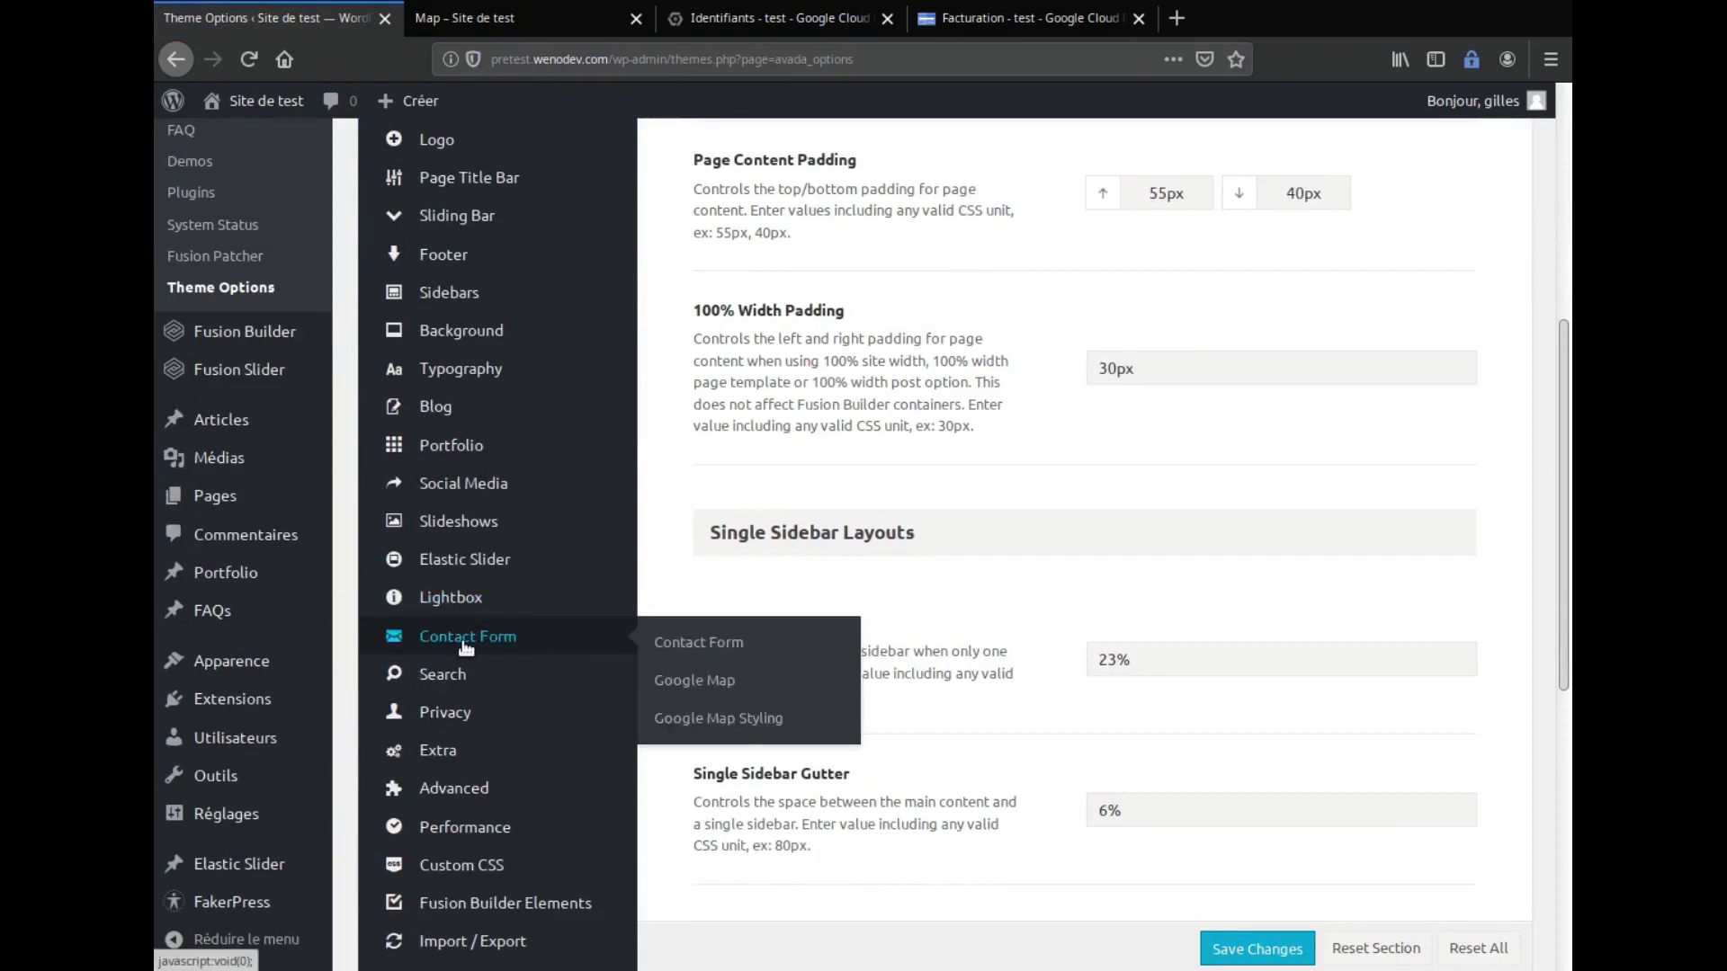
pyautogui.click(741, 685)
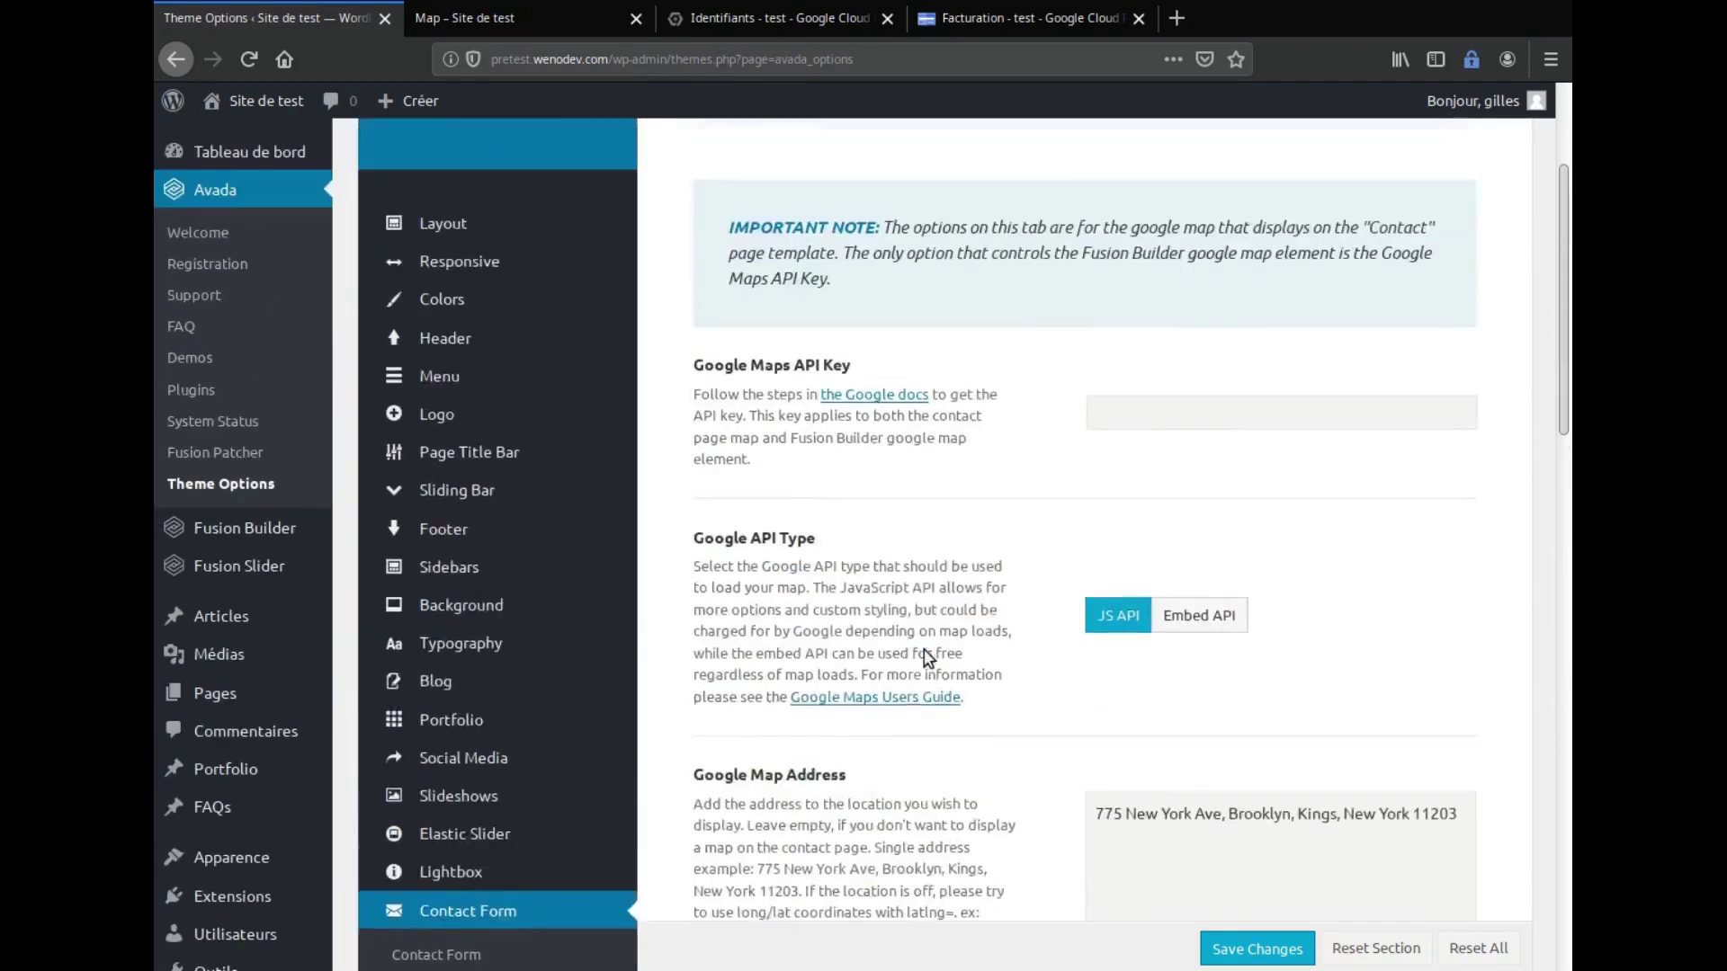
pyautogui.click(1179, 454)
pyautogui.hotkey('ctrl', 'v')
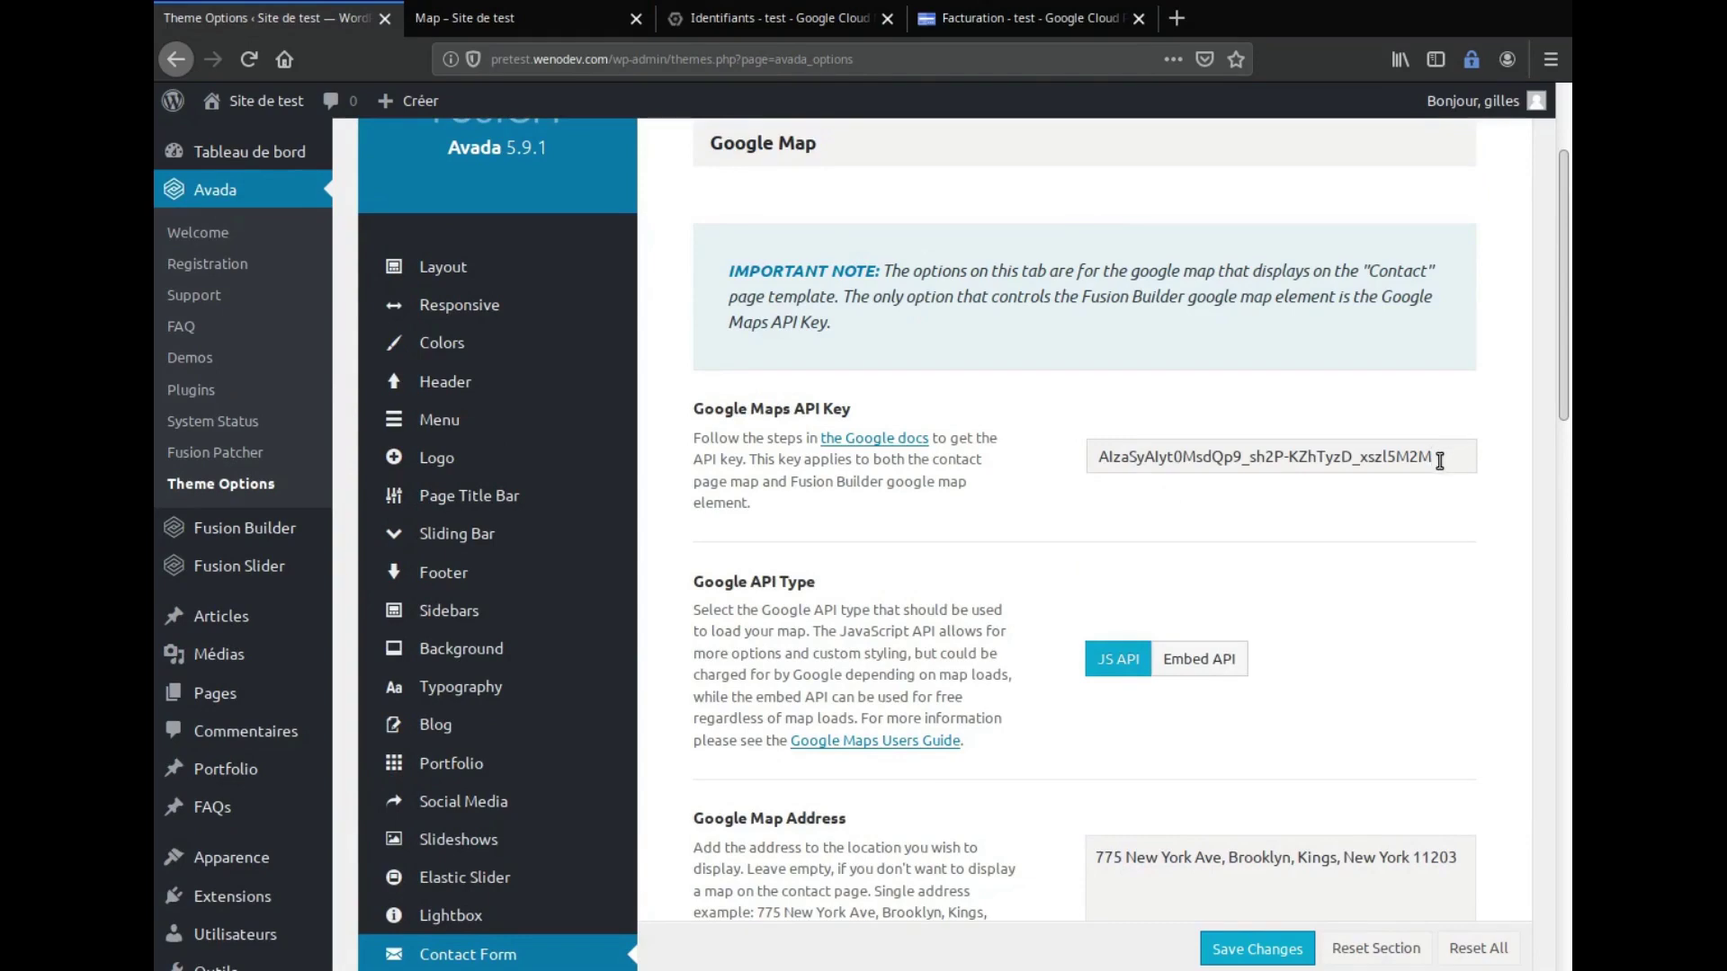
pyautogui.scroll(-3, 1295, 603)
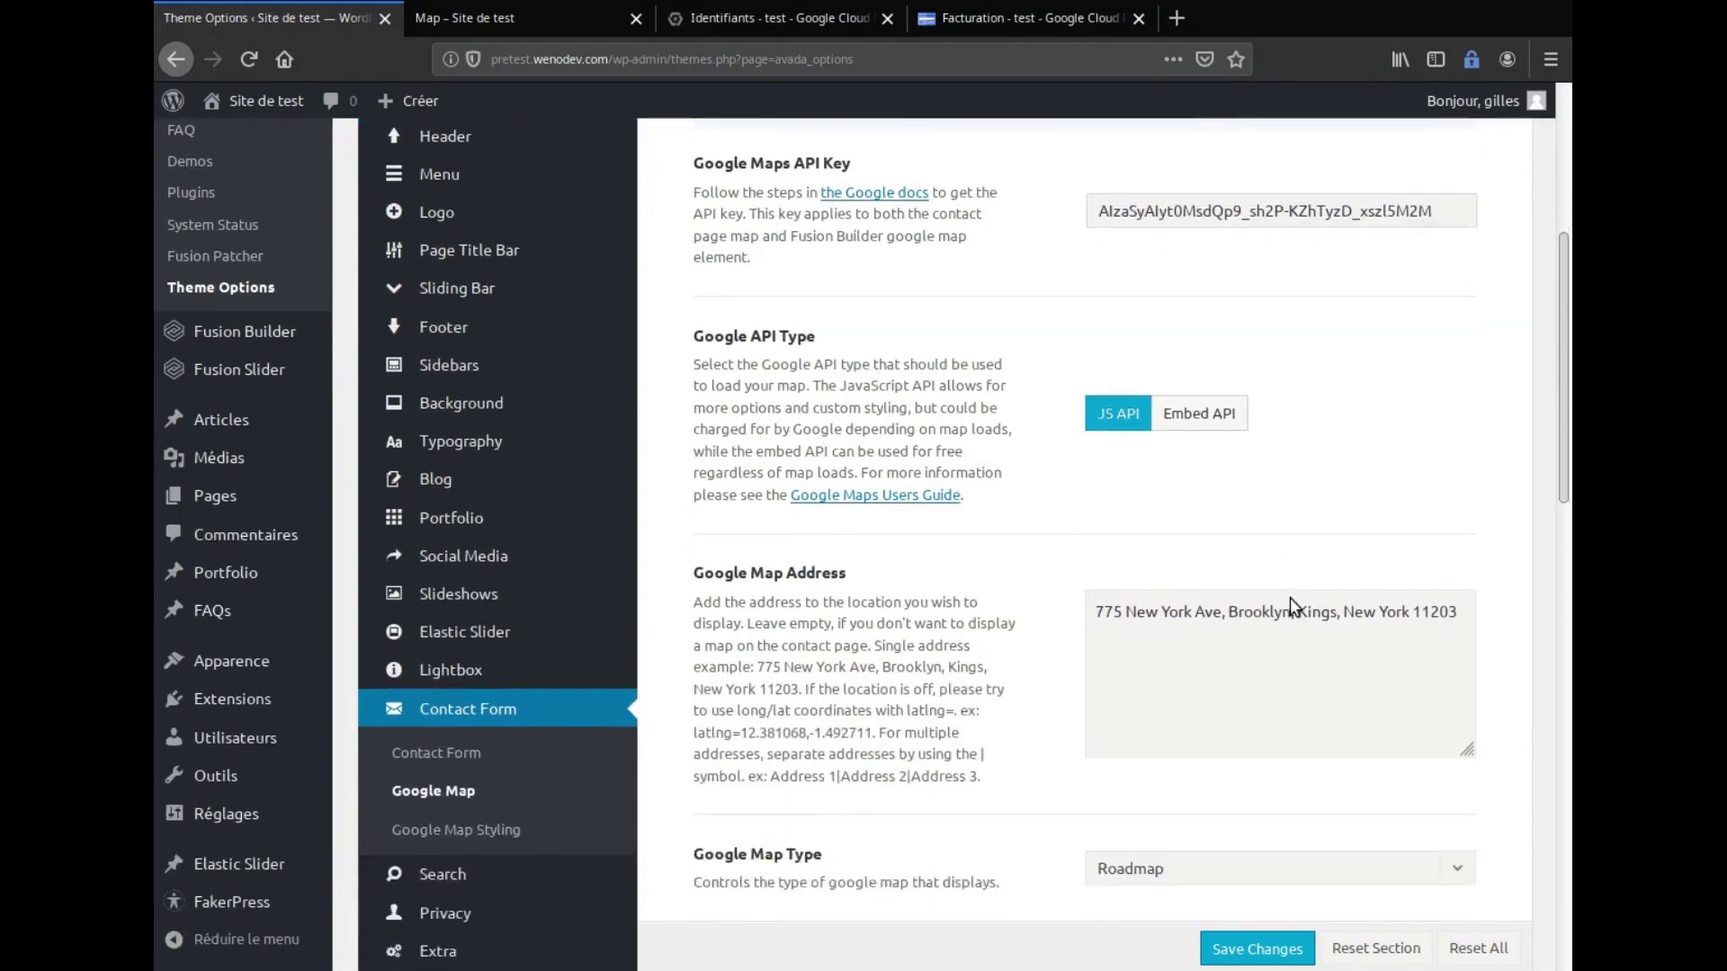
pyautogui.click(1283, 959)
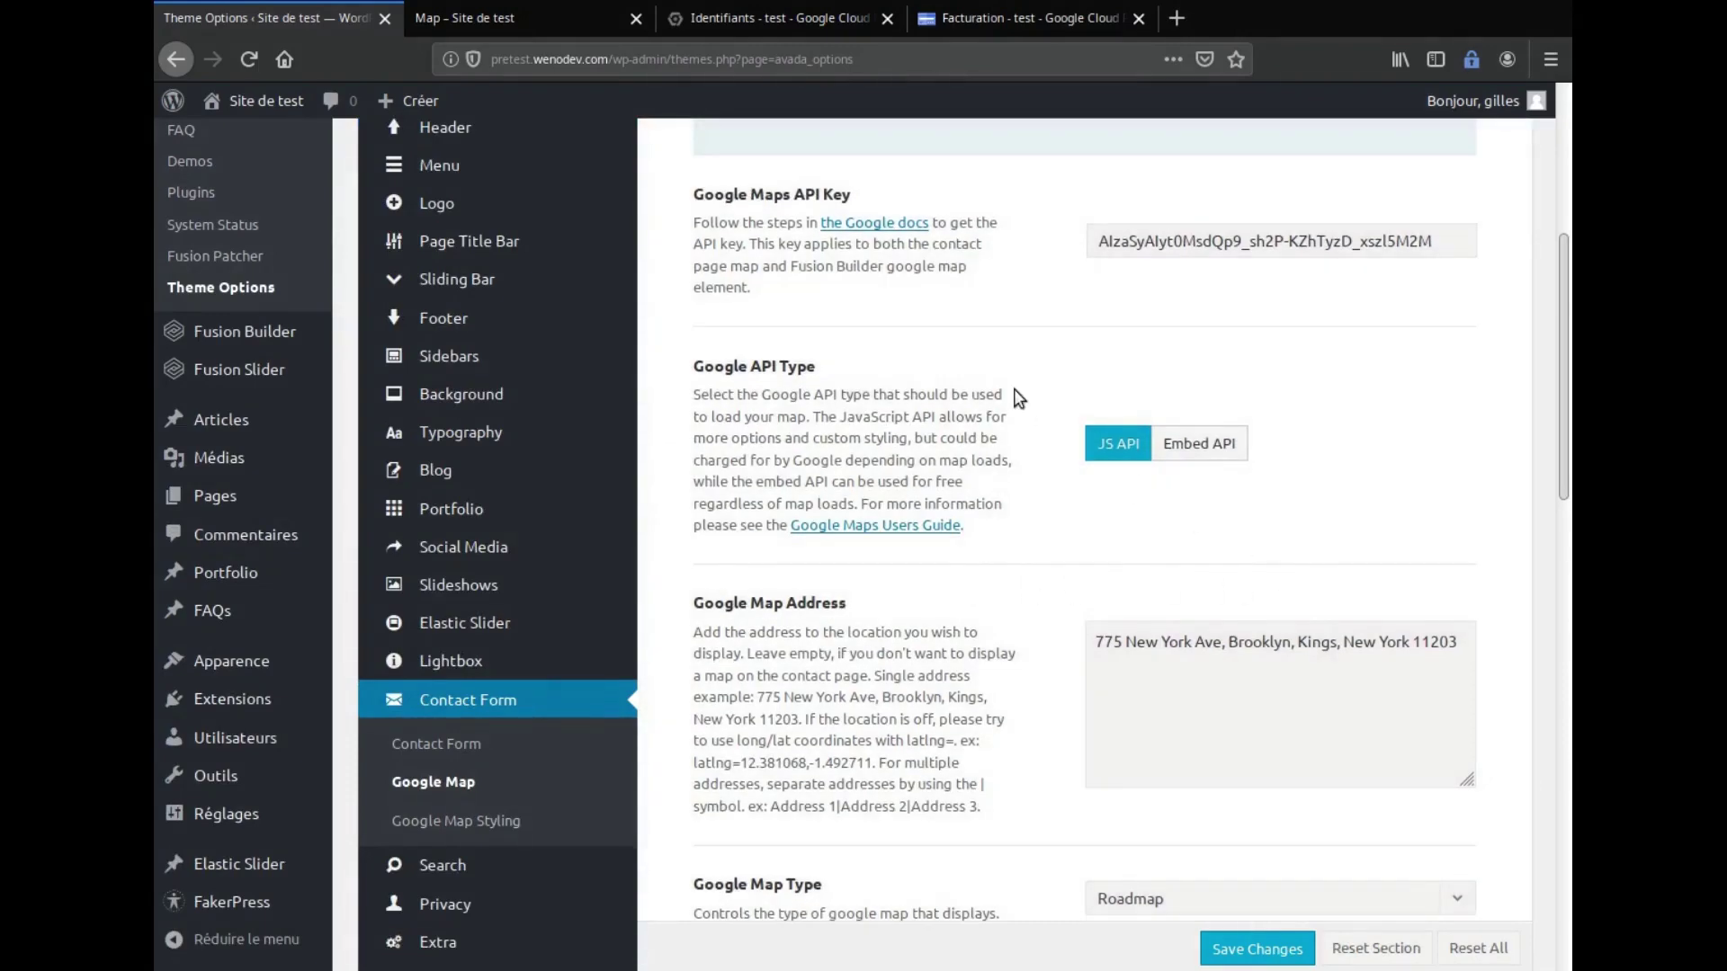
pyautogui.scroll(3, 765, 252)
pyautogui.click(512, 22)
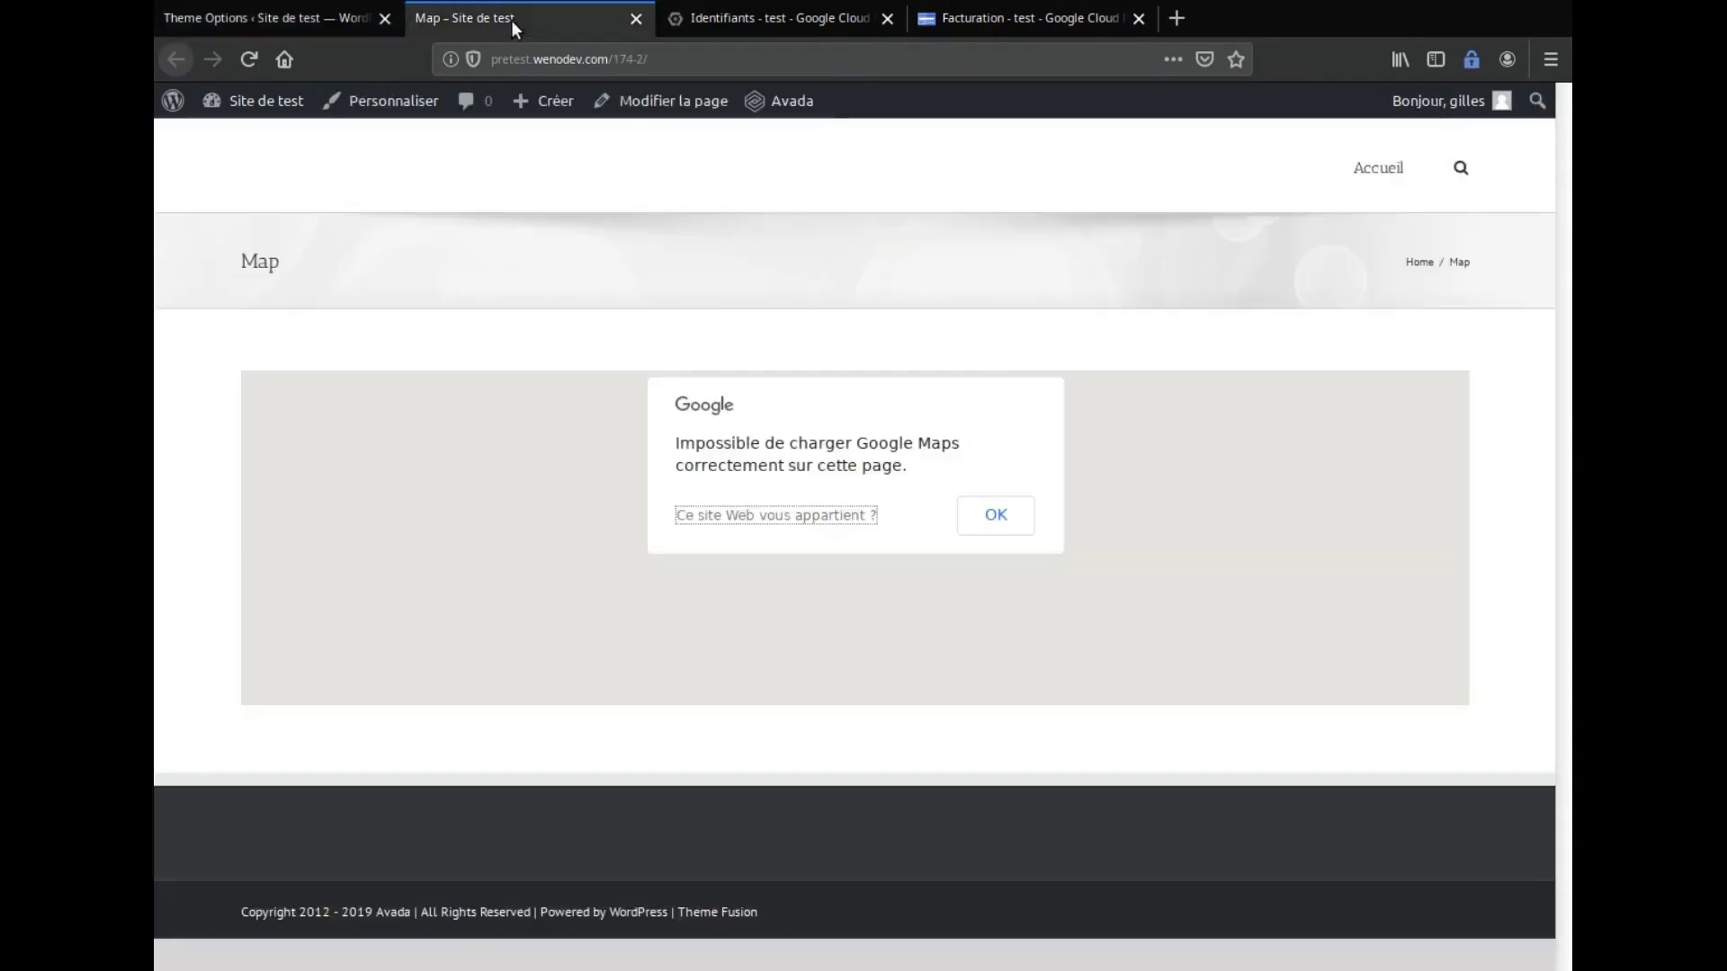
# Reload the Map page to confirm the map renders, then return to its editor
pyautogui.click(249, 60)
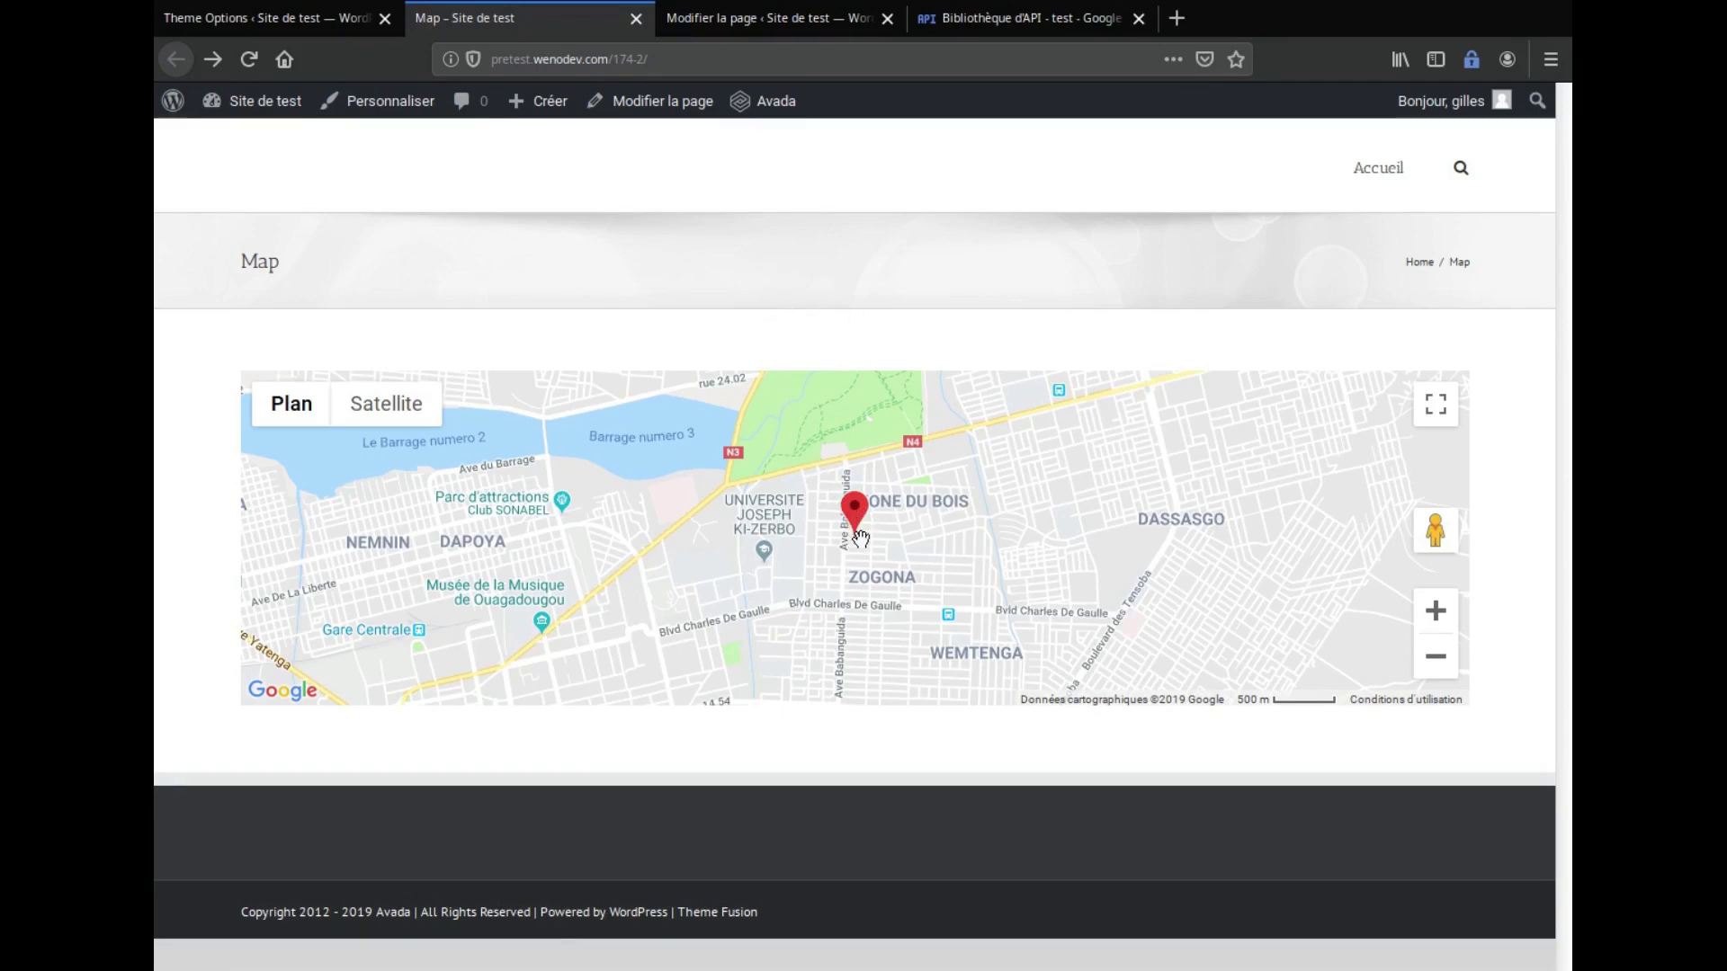
pyautogui.click(727, 19)
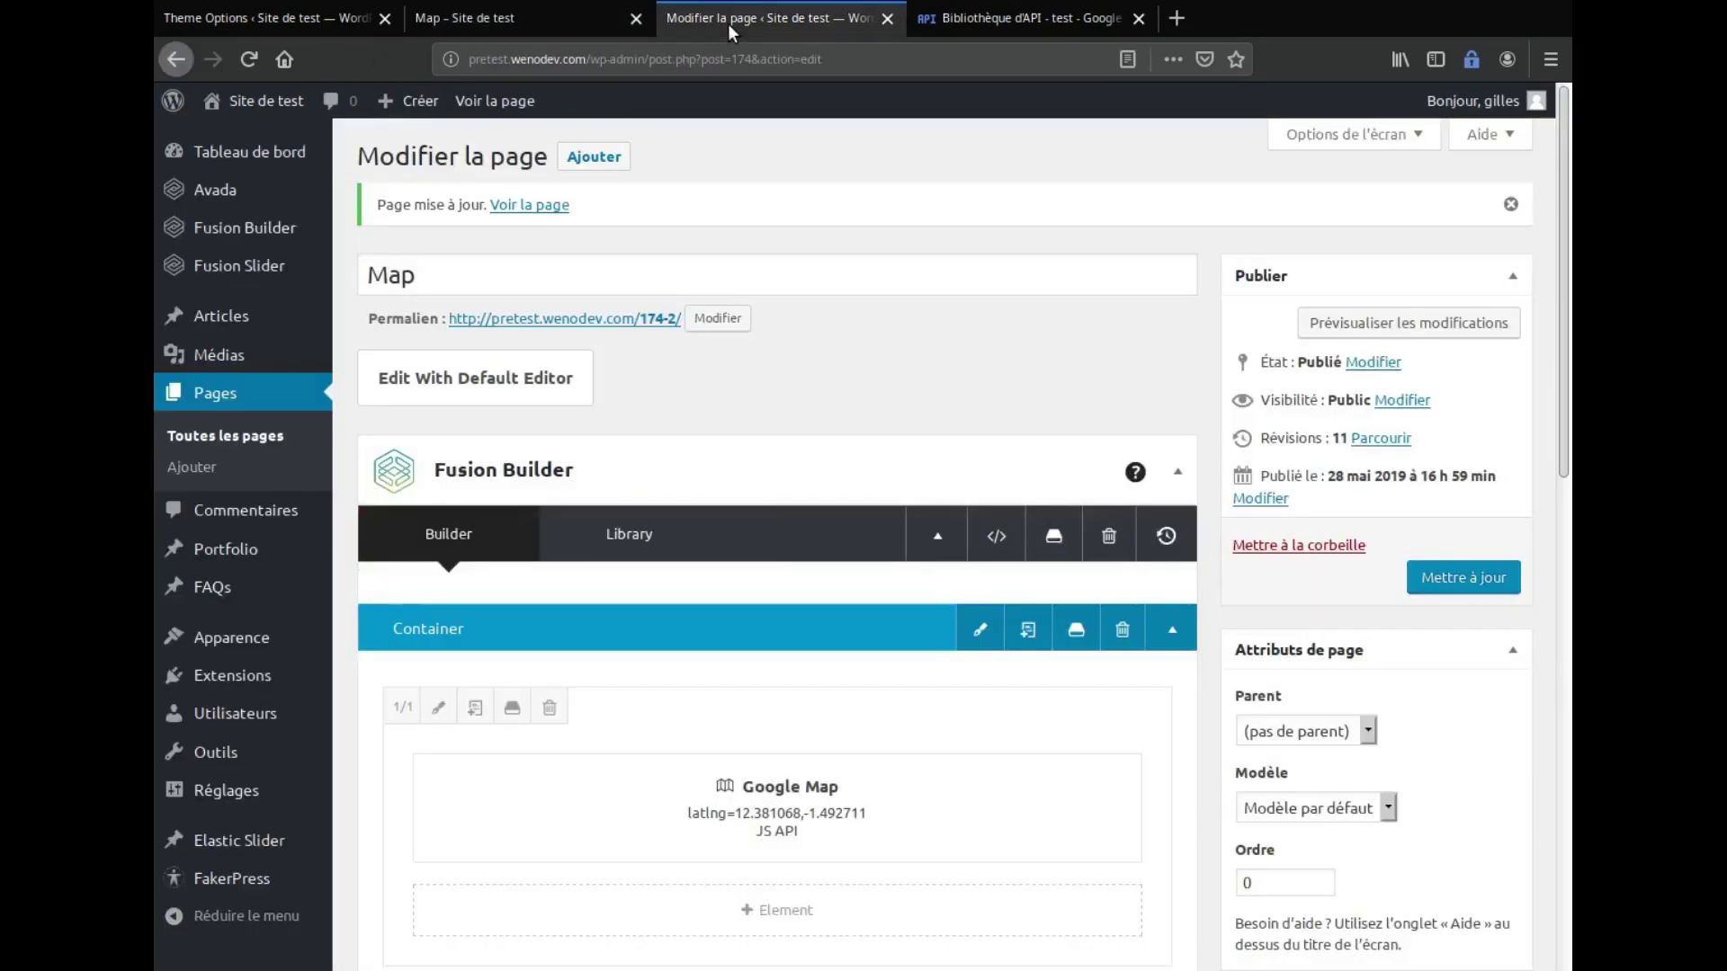
# Open the Google Map element's settings and copy the example address from its description
pyautogui.scroll(-3, 693, 446)
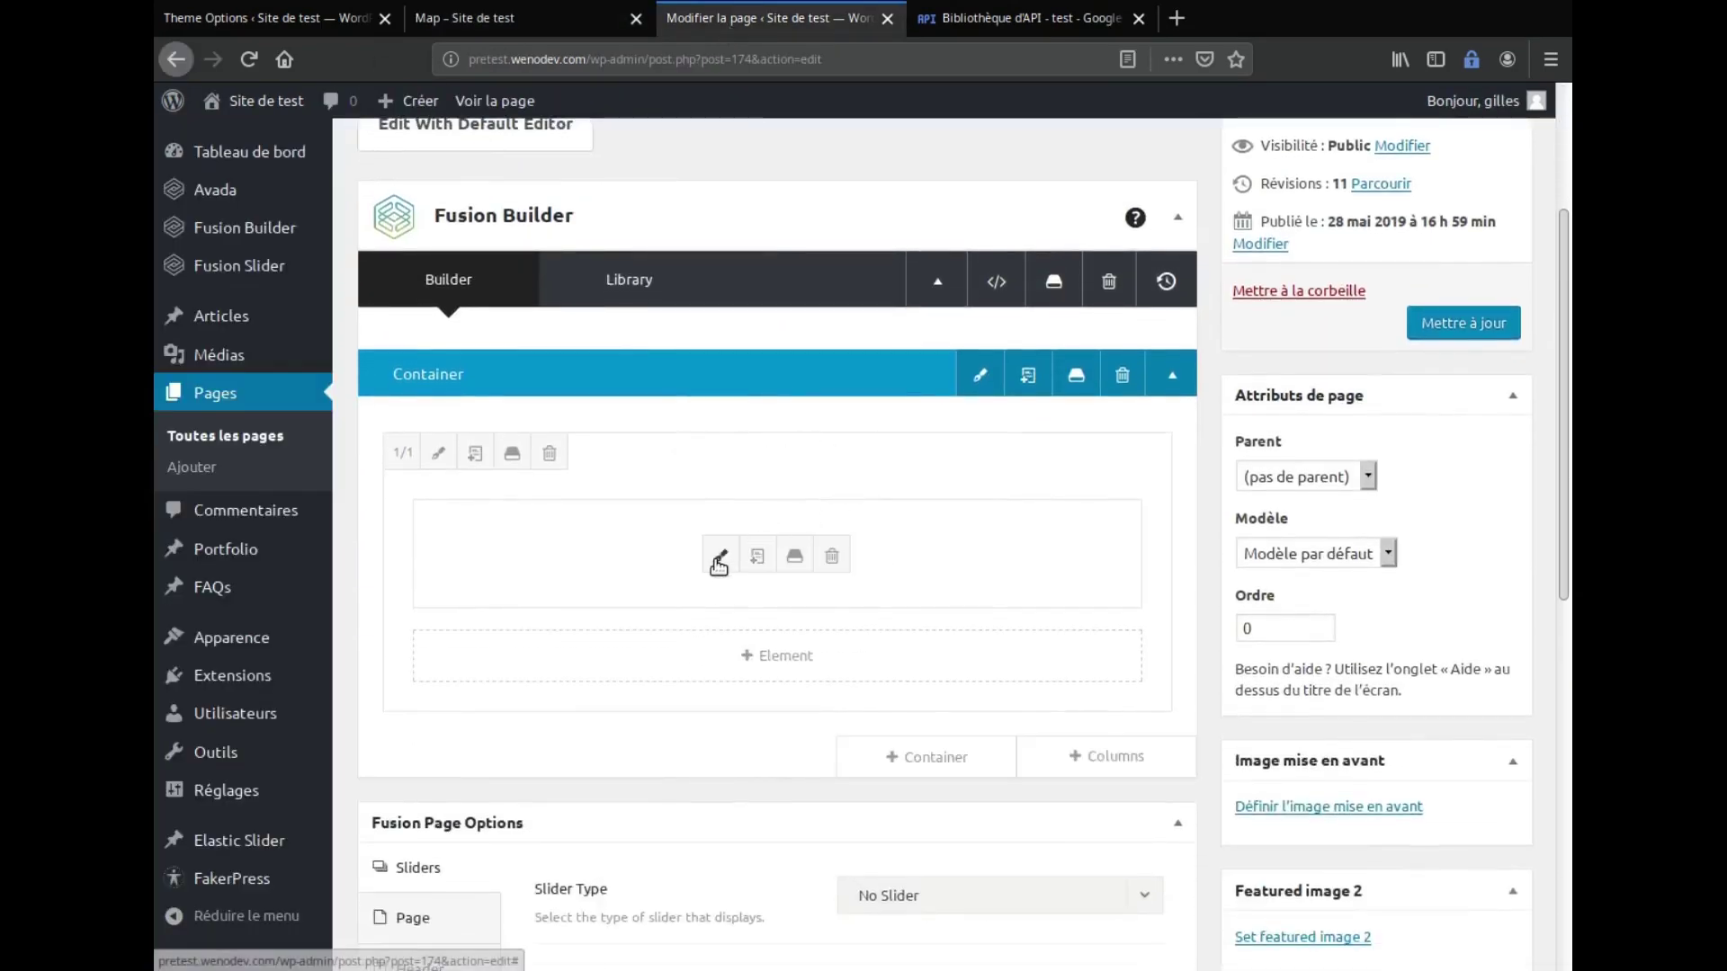
pyautogui.click(719, 557)
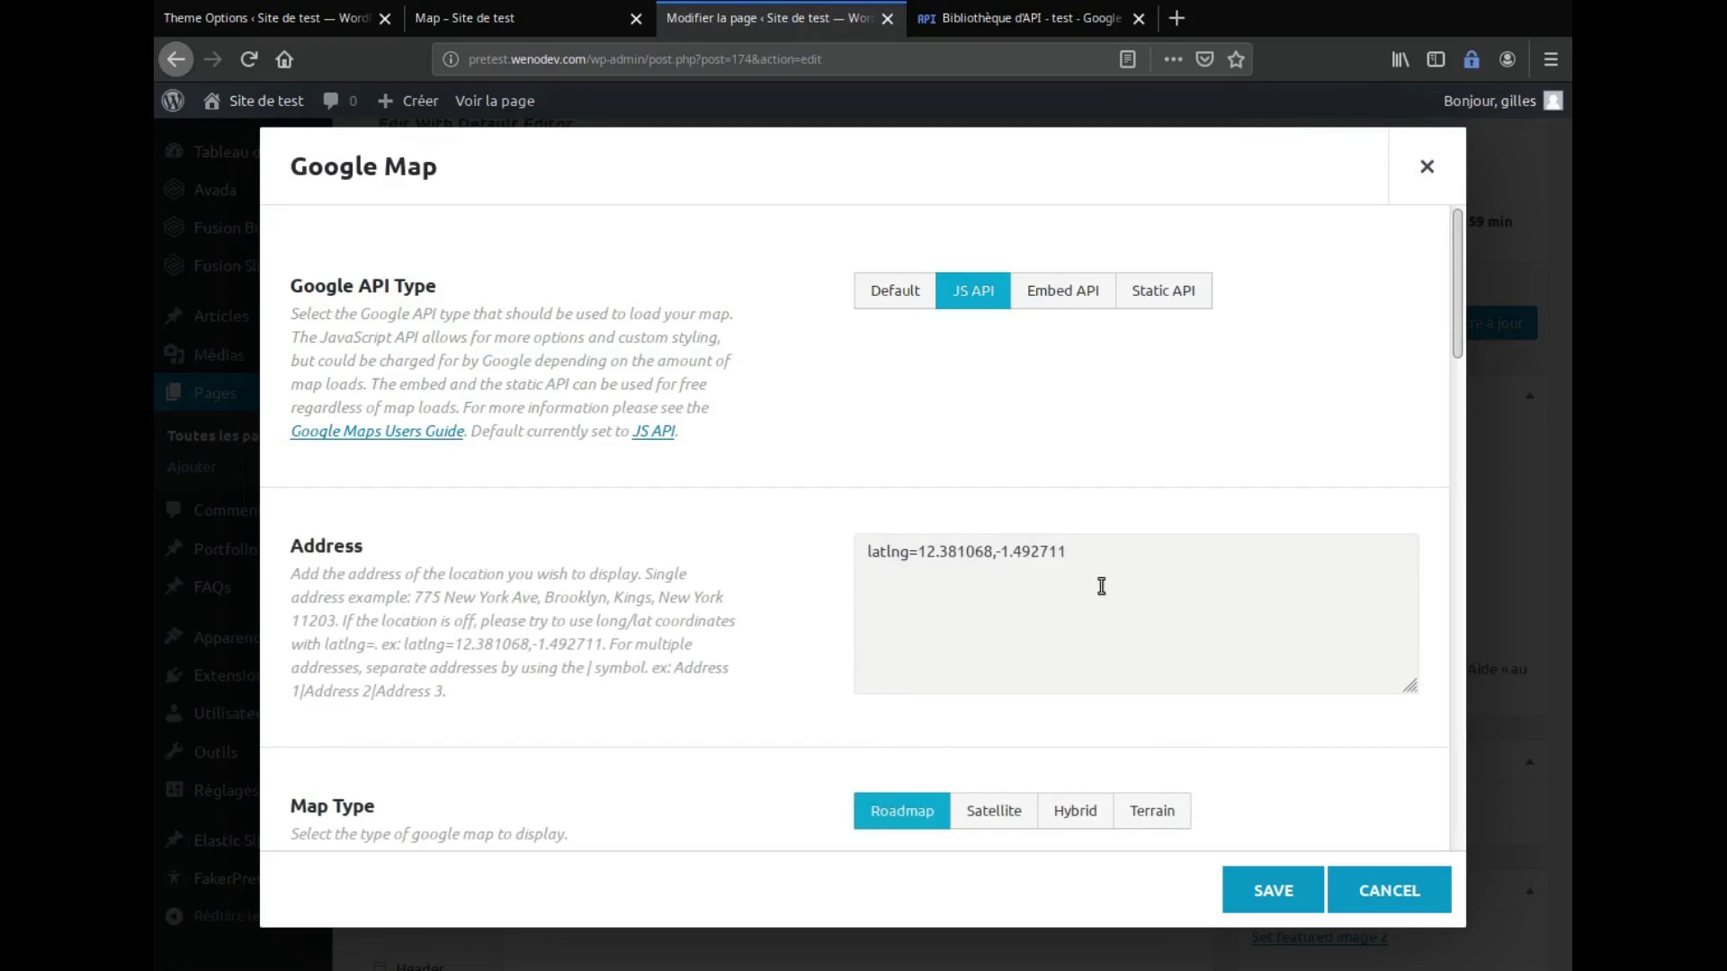
pyautogui.moveTo(1069, 551)
pyautogui.mouseDown()
pyautogui.moveTo(868, 551)
pyautogui.moveTo(1069, 551)
pyautogui.mouseUp()
pyautogui.click(932, 573)
pyautogui.click(1102, 557)
pyautogui.moveTo(415, 603); pyautogui.dragTo(334, 623)
pyautogui.rightClick(474, 593)
pyautogui.click(531, 609)
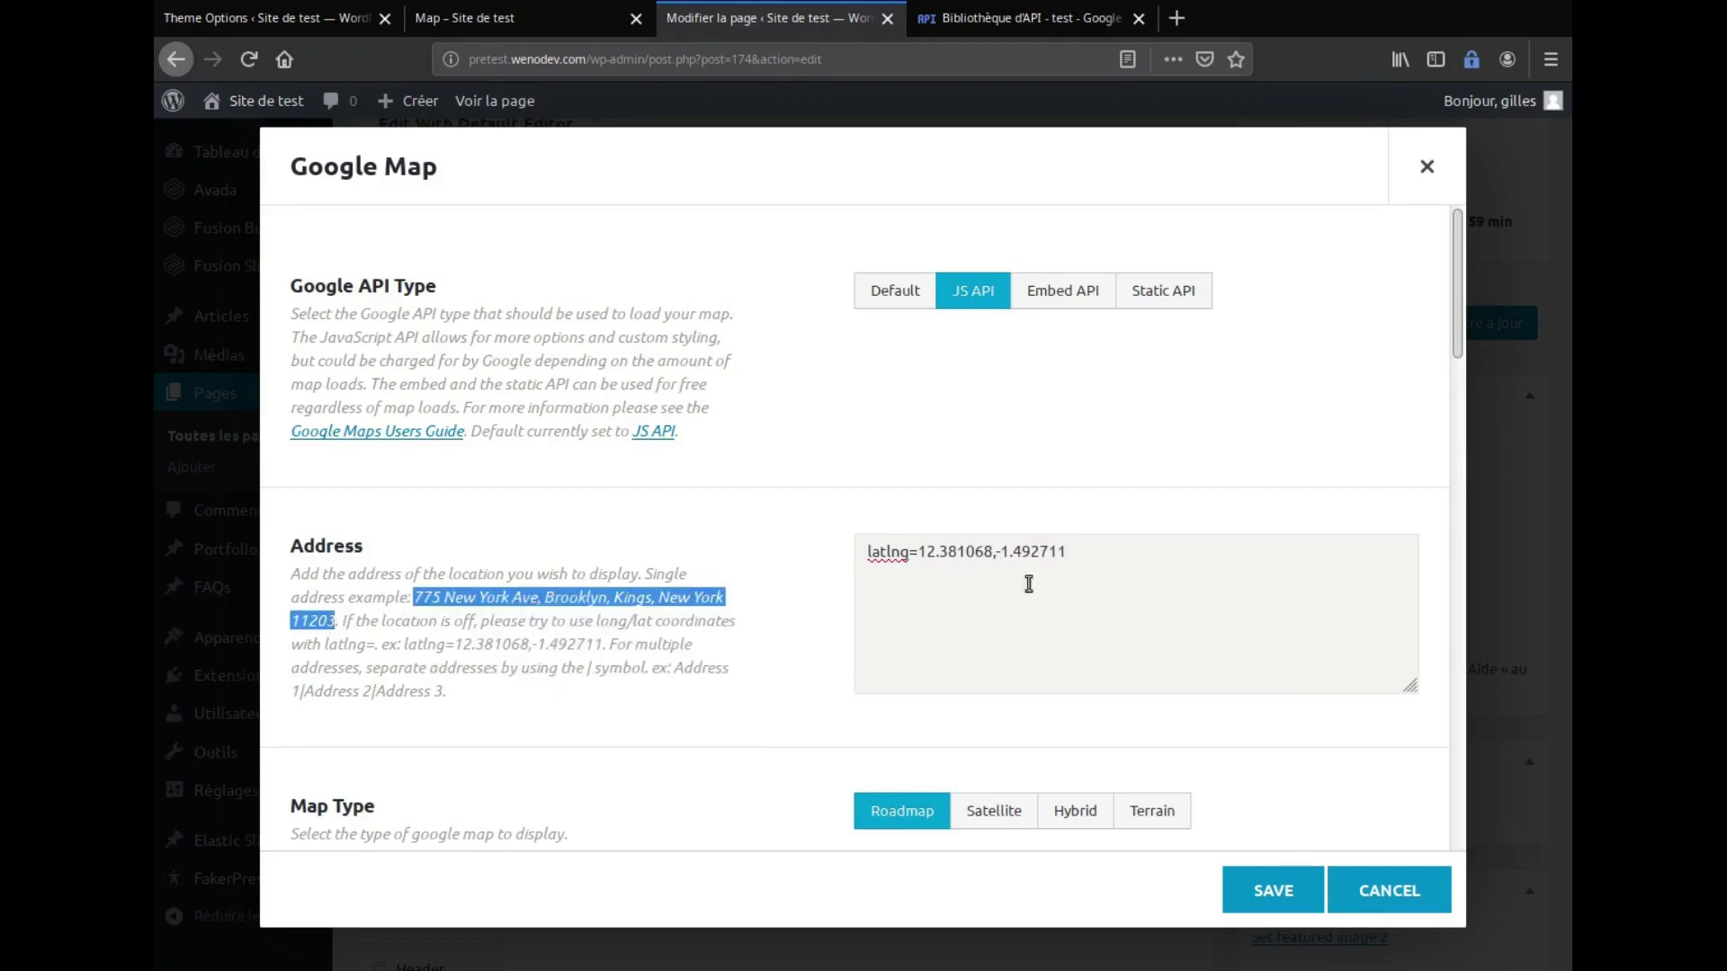
pyautogui.moveTo(1152, 566); pyautogui.dragTo(840, 550)
pyautogui.rightClick(959, 550)
pyautogui.click(997, 651)
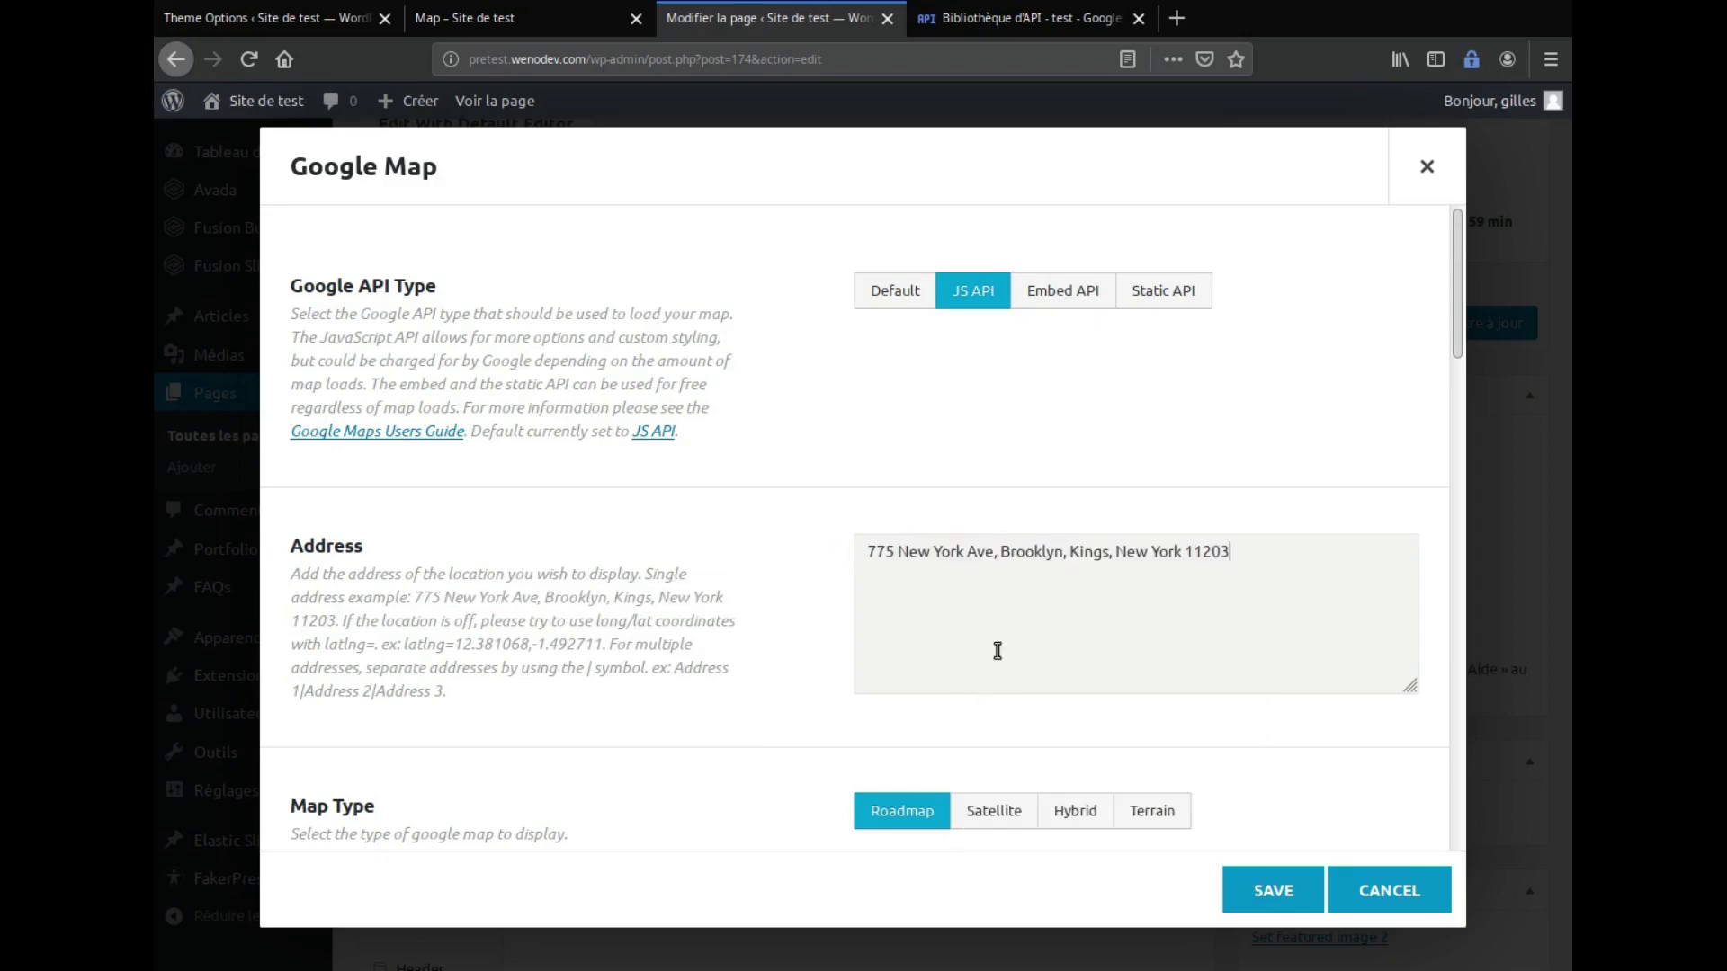
pyautogui.click(1262, 888)
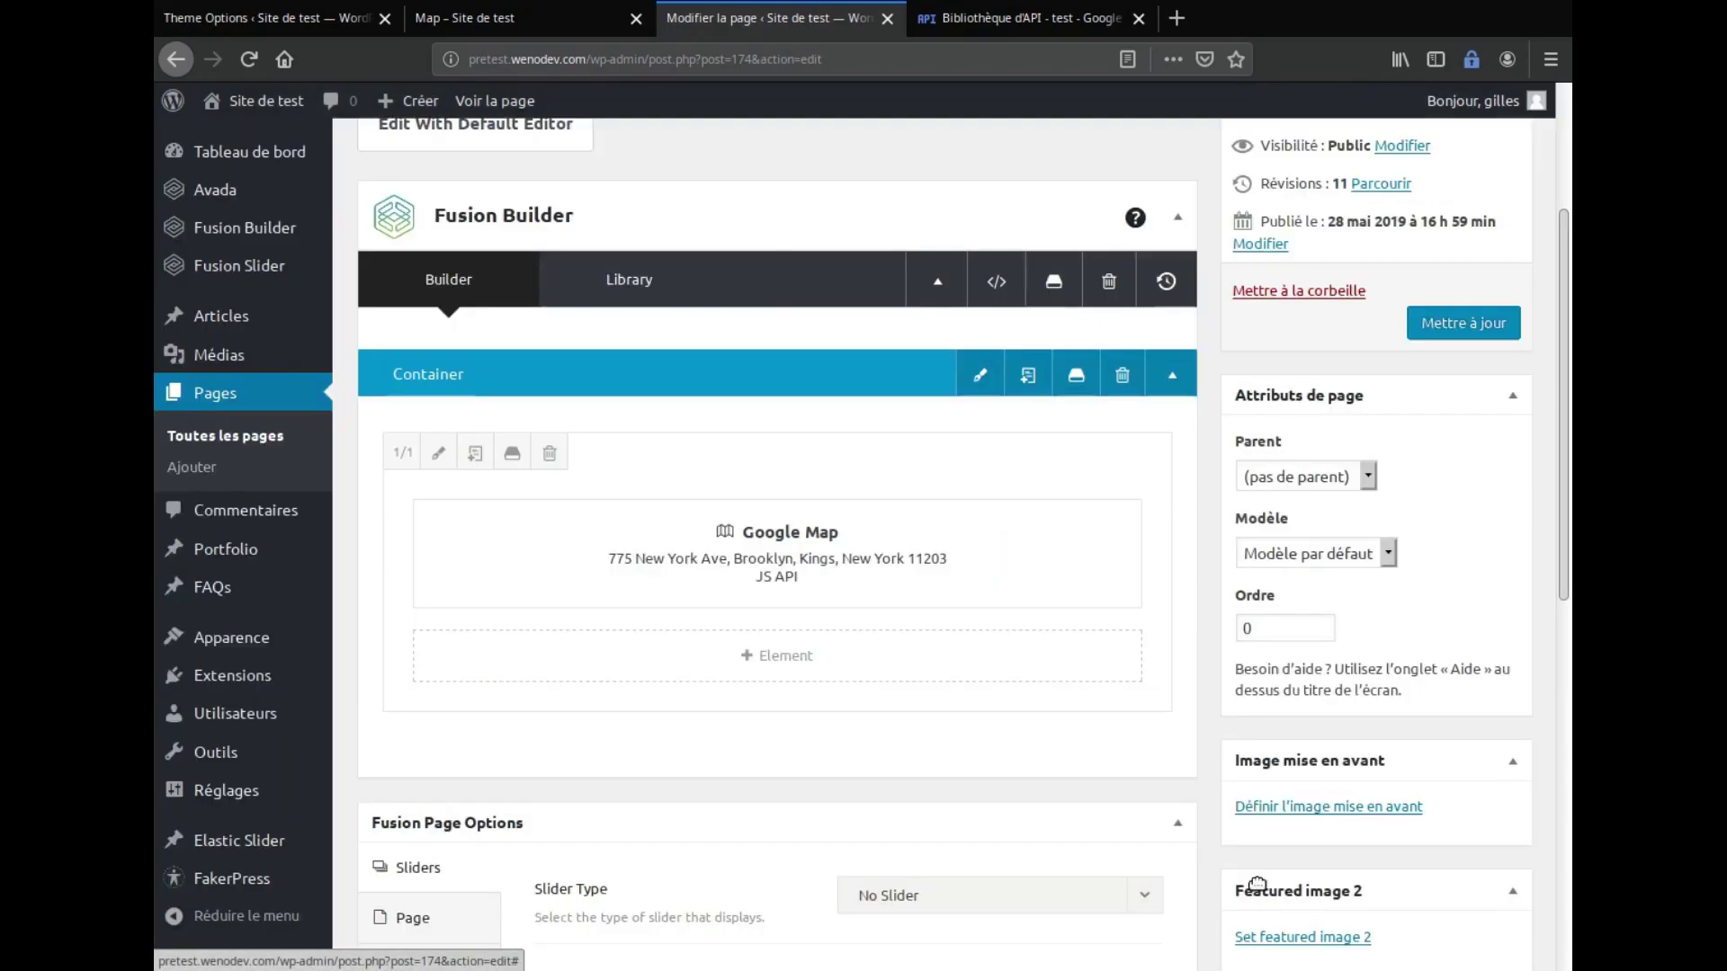
pyautogui.click(1443, 324)
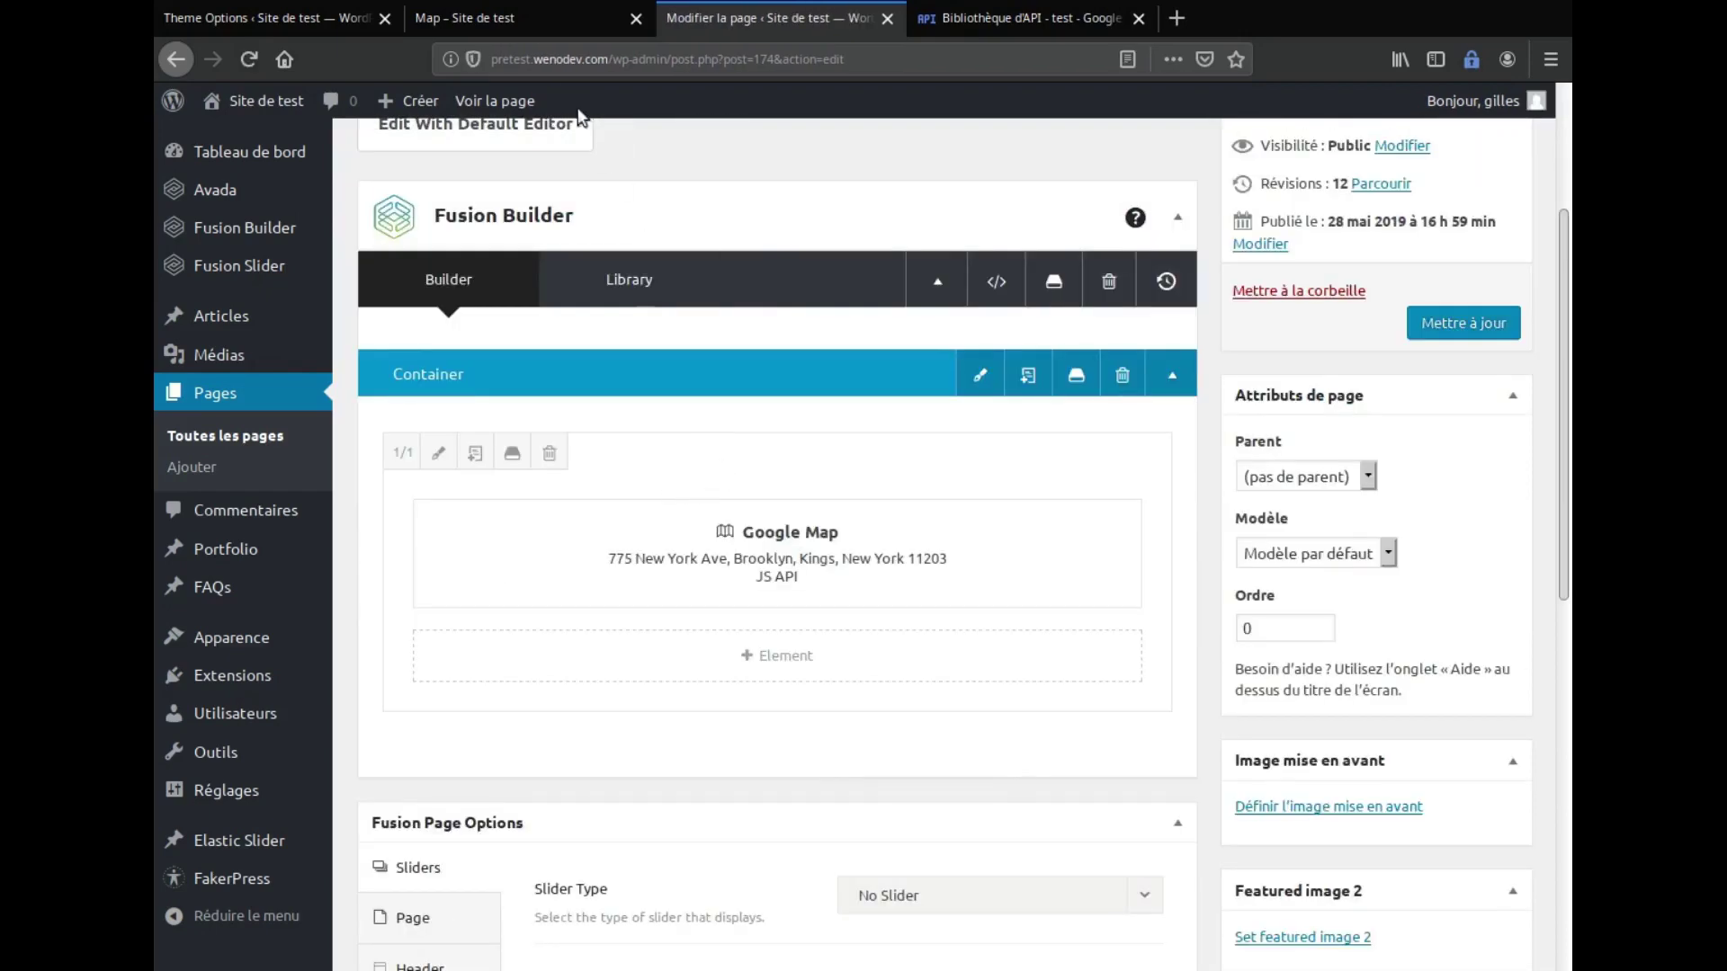
pyautogui.click(524, 25)
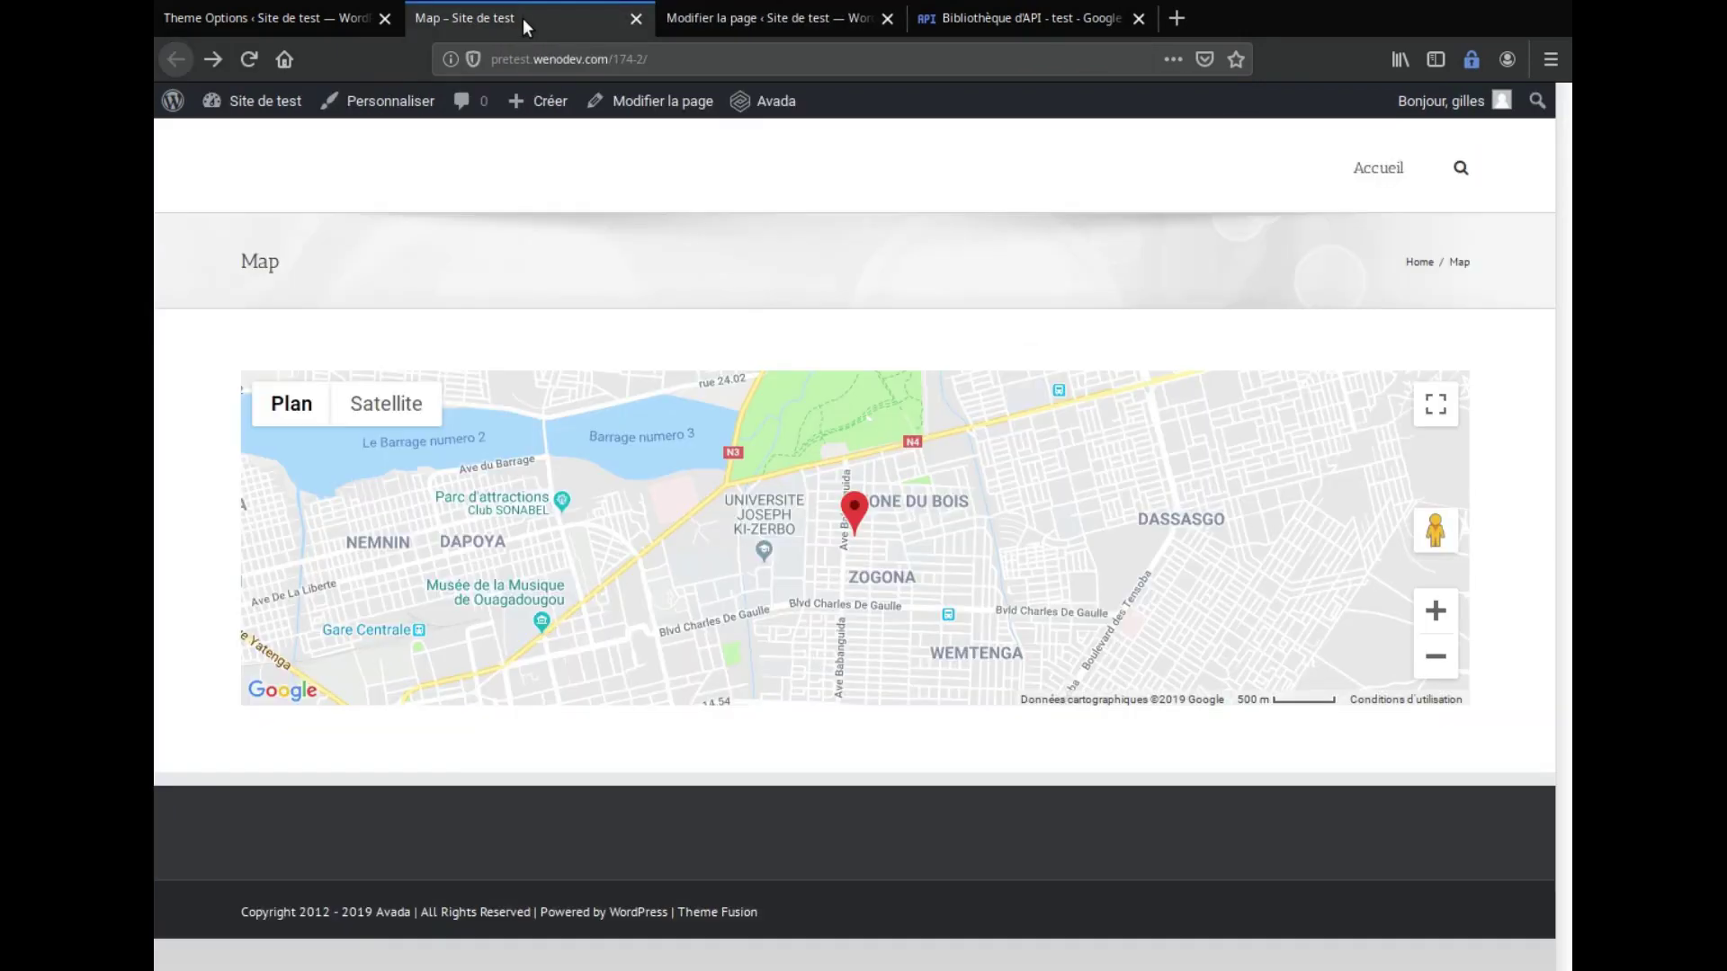
# Reload the Map page, now showing an empty grey map area, then return to the API library
pyautogui.click(240, 61)
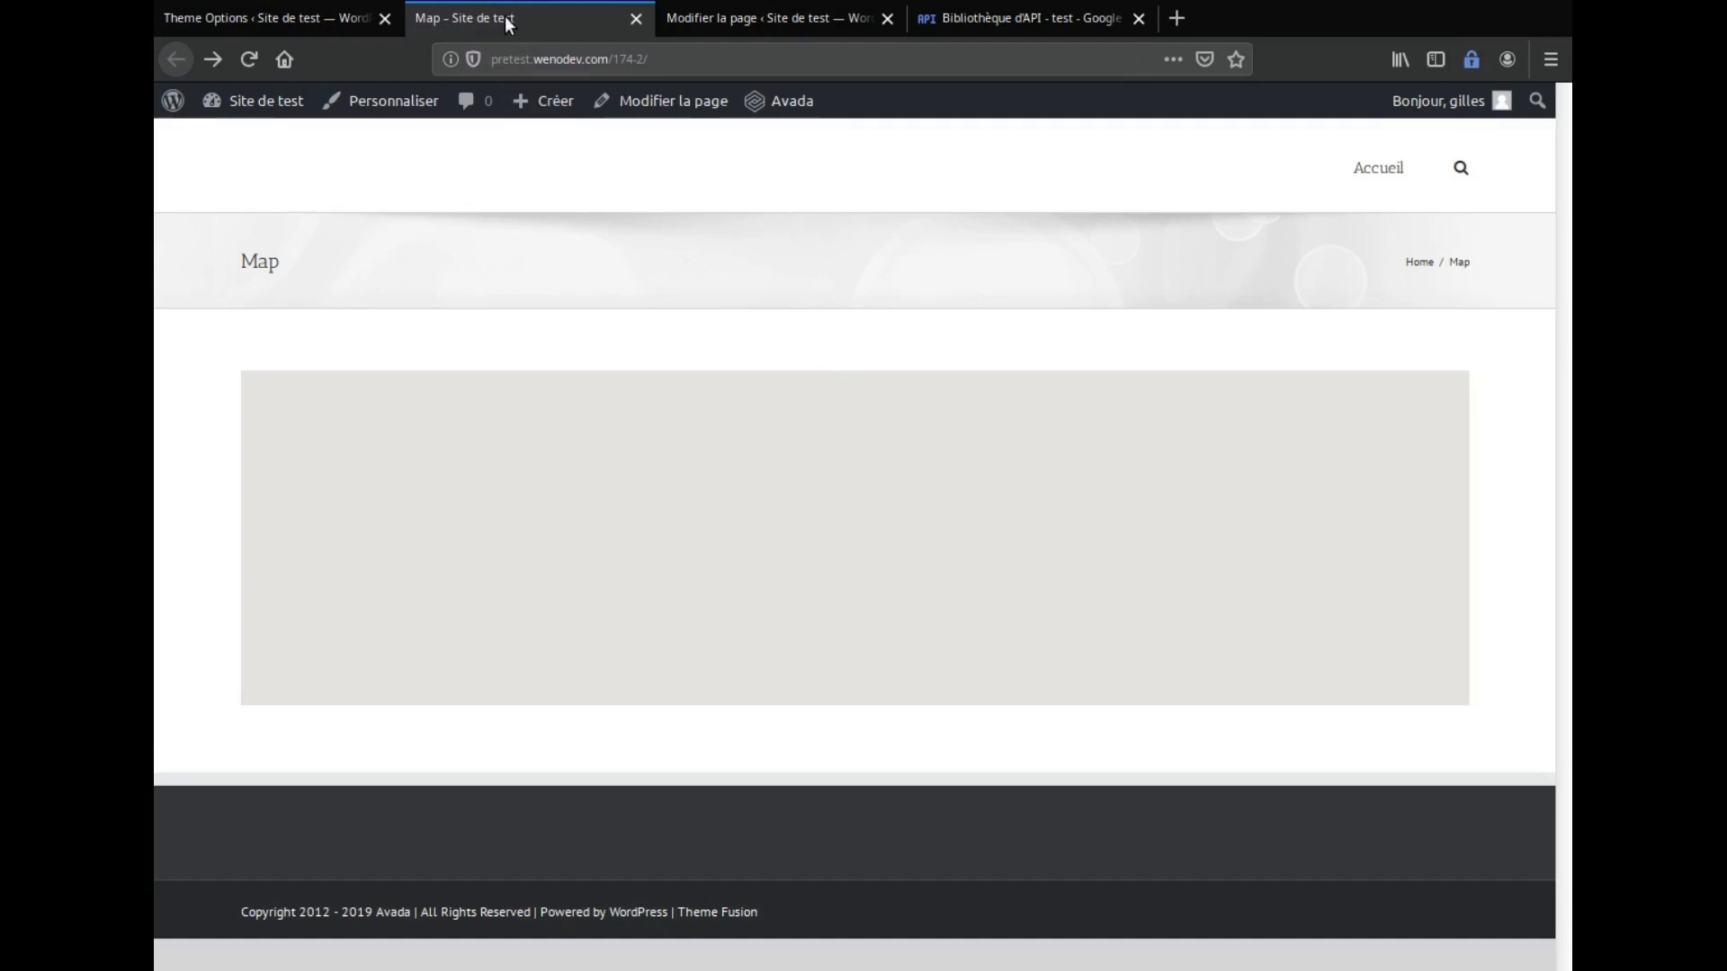
pyautogui.click(985, 17)
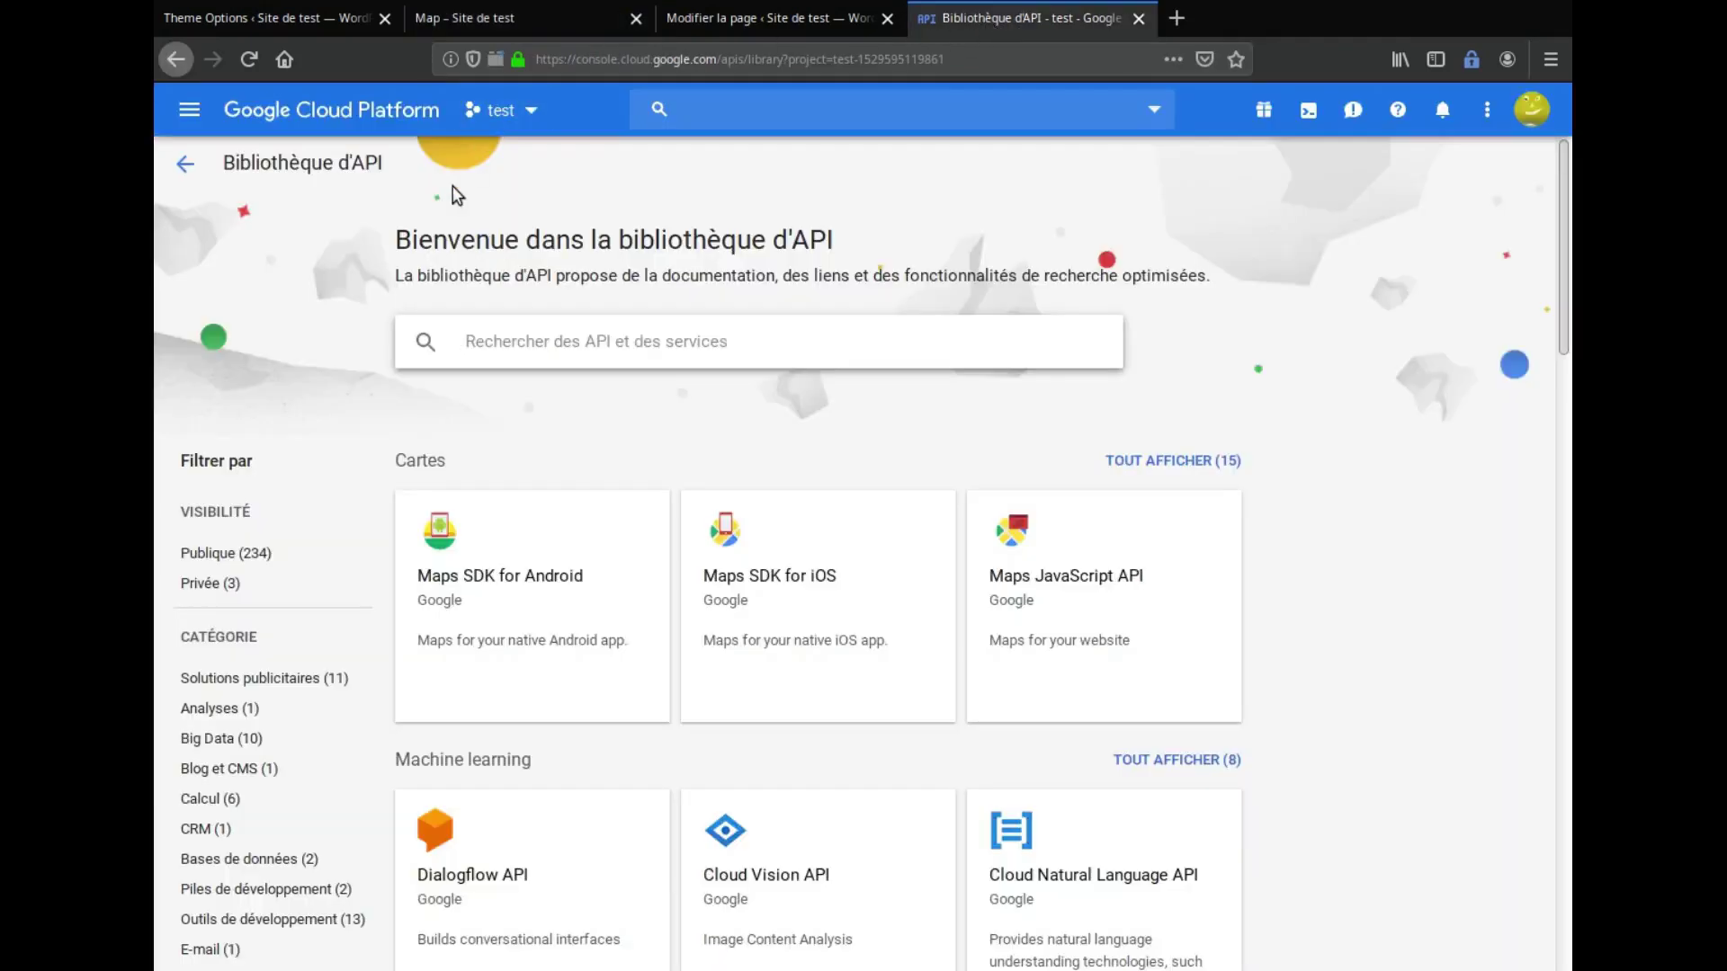
# Open Tableau de bord under API et services from the console's navigation menu
pyautogui.click(191, 111)
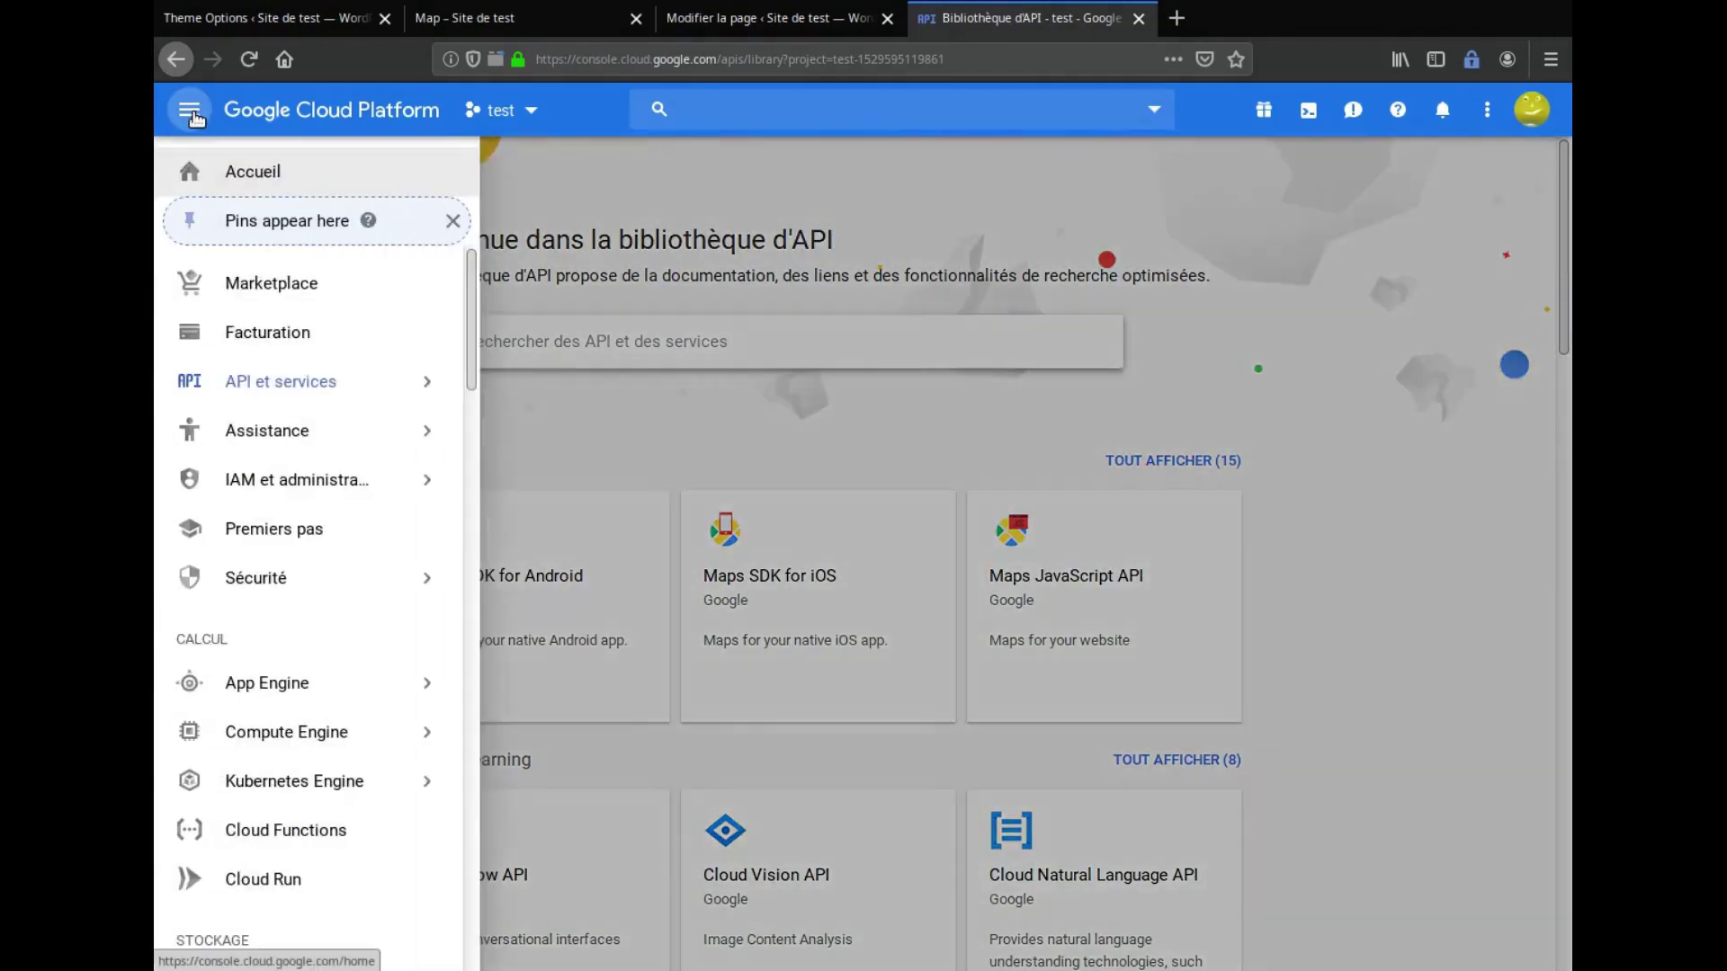
pyautogui.moveTo(288, 385)
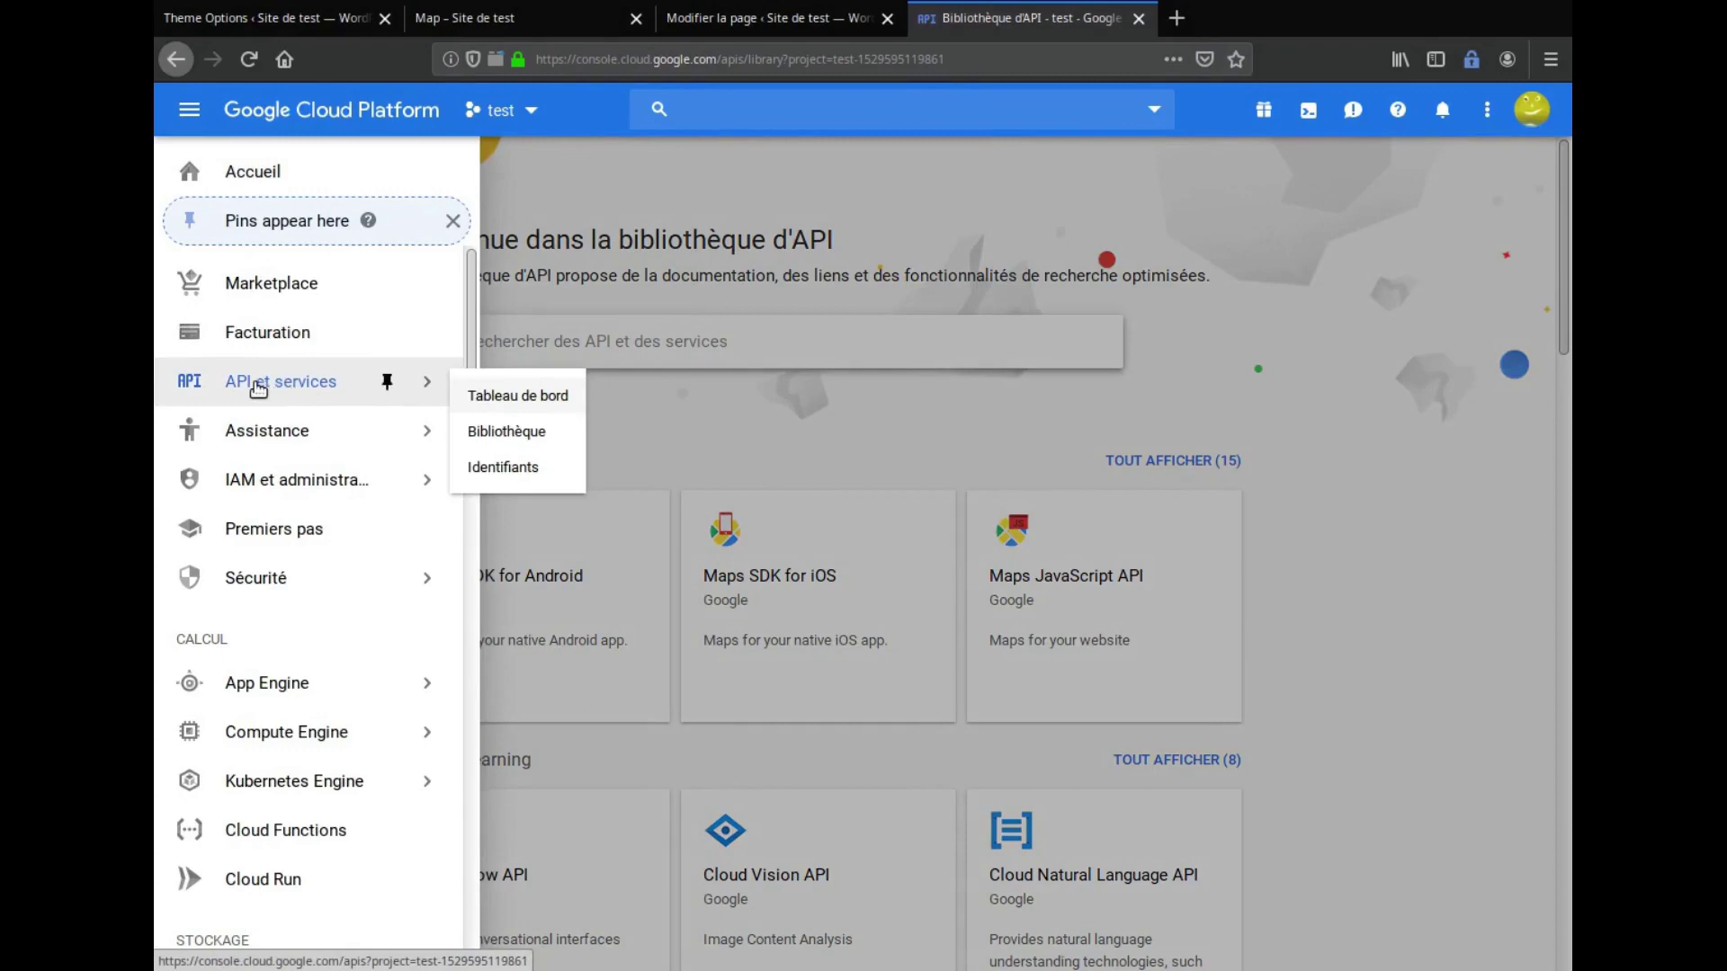
pyautogui.click(519, 397)
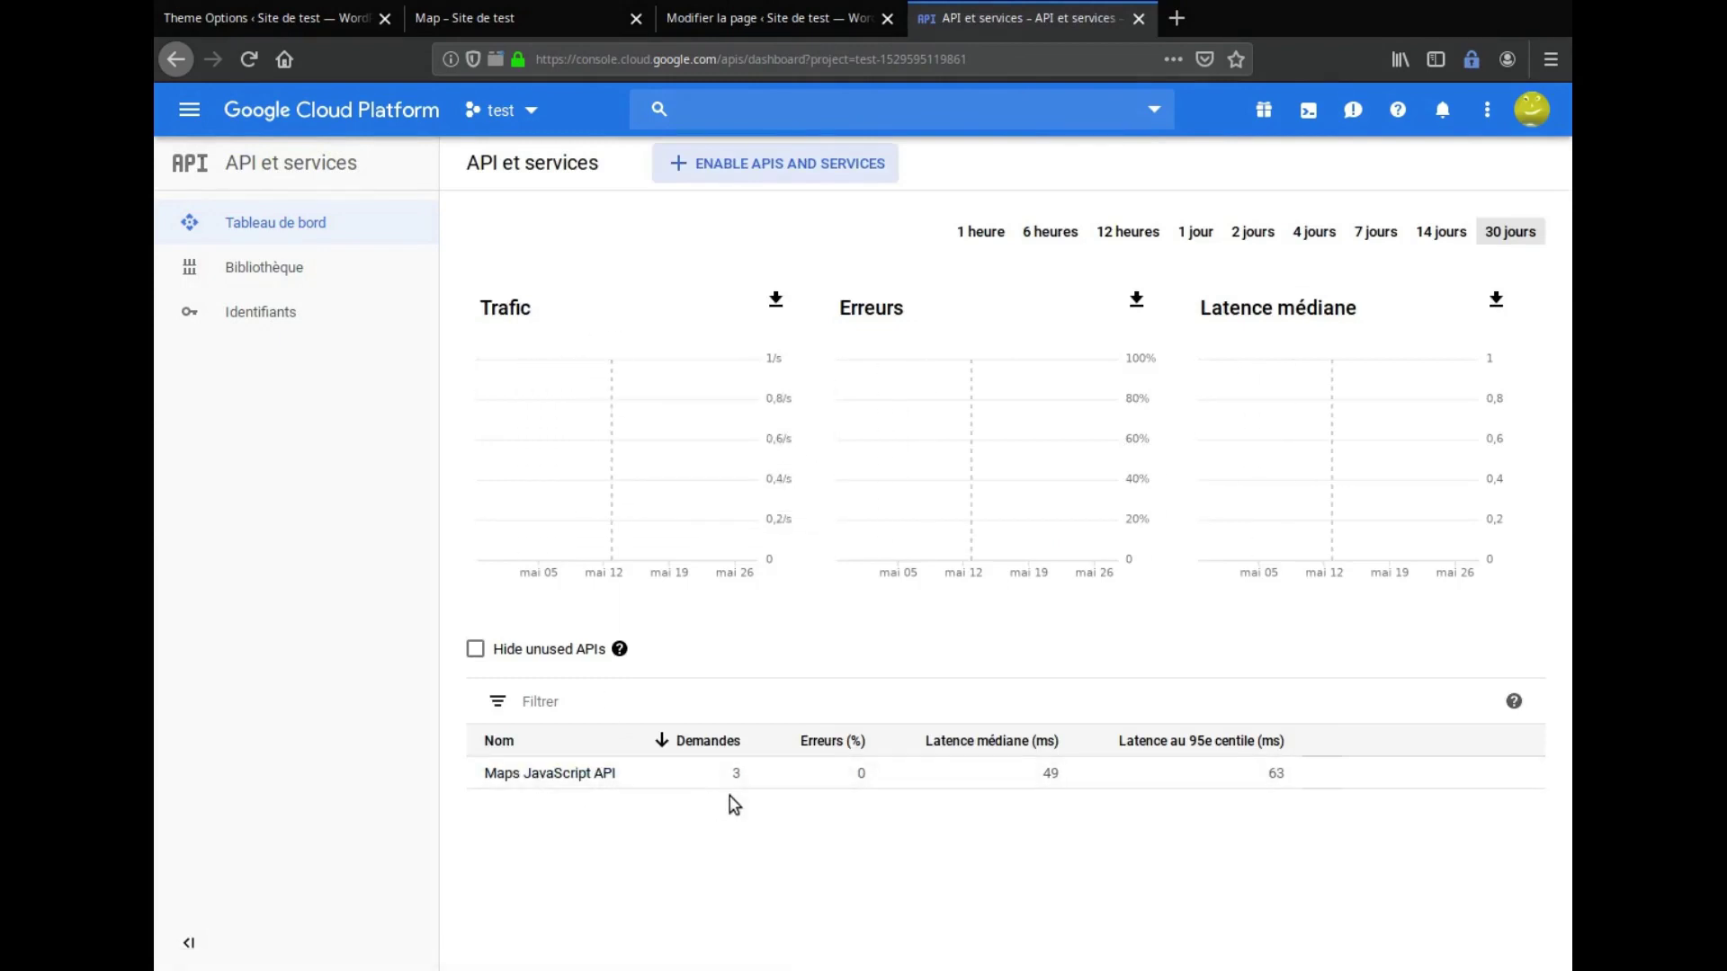
# Find Geocoding API under the Cartes category of the library and enable it
pyautogui.click(737, 171)
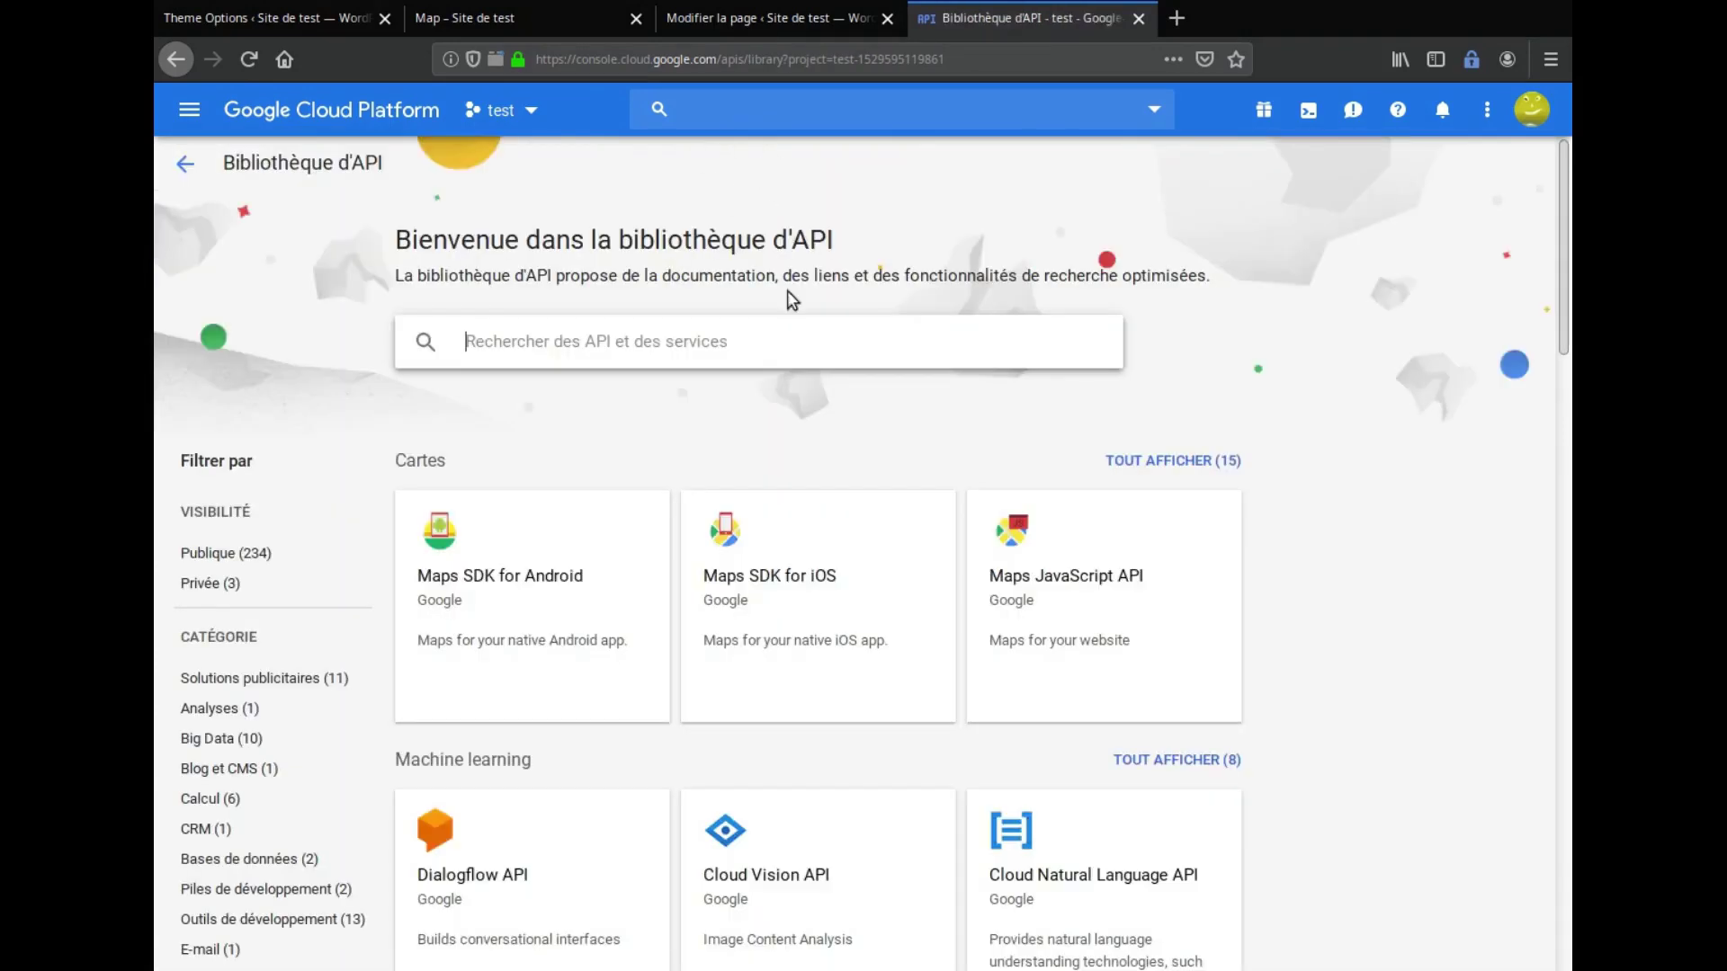
pyautogui.scroll(-1, 647, 590)
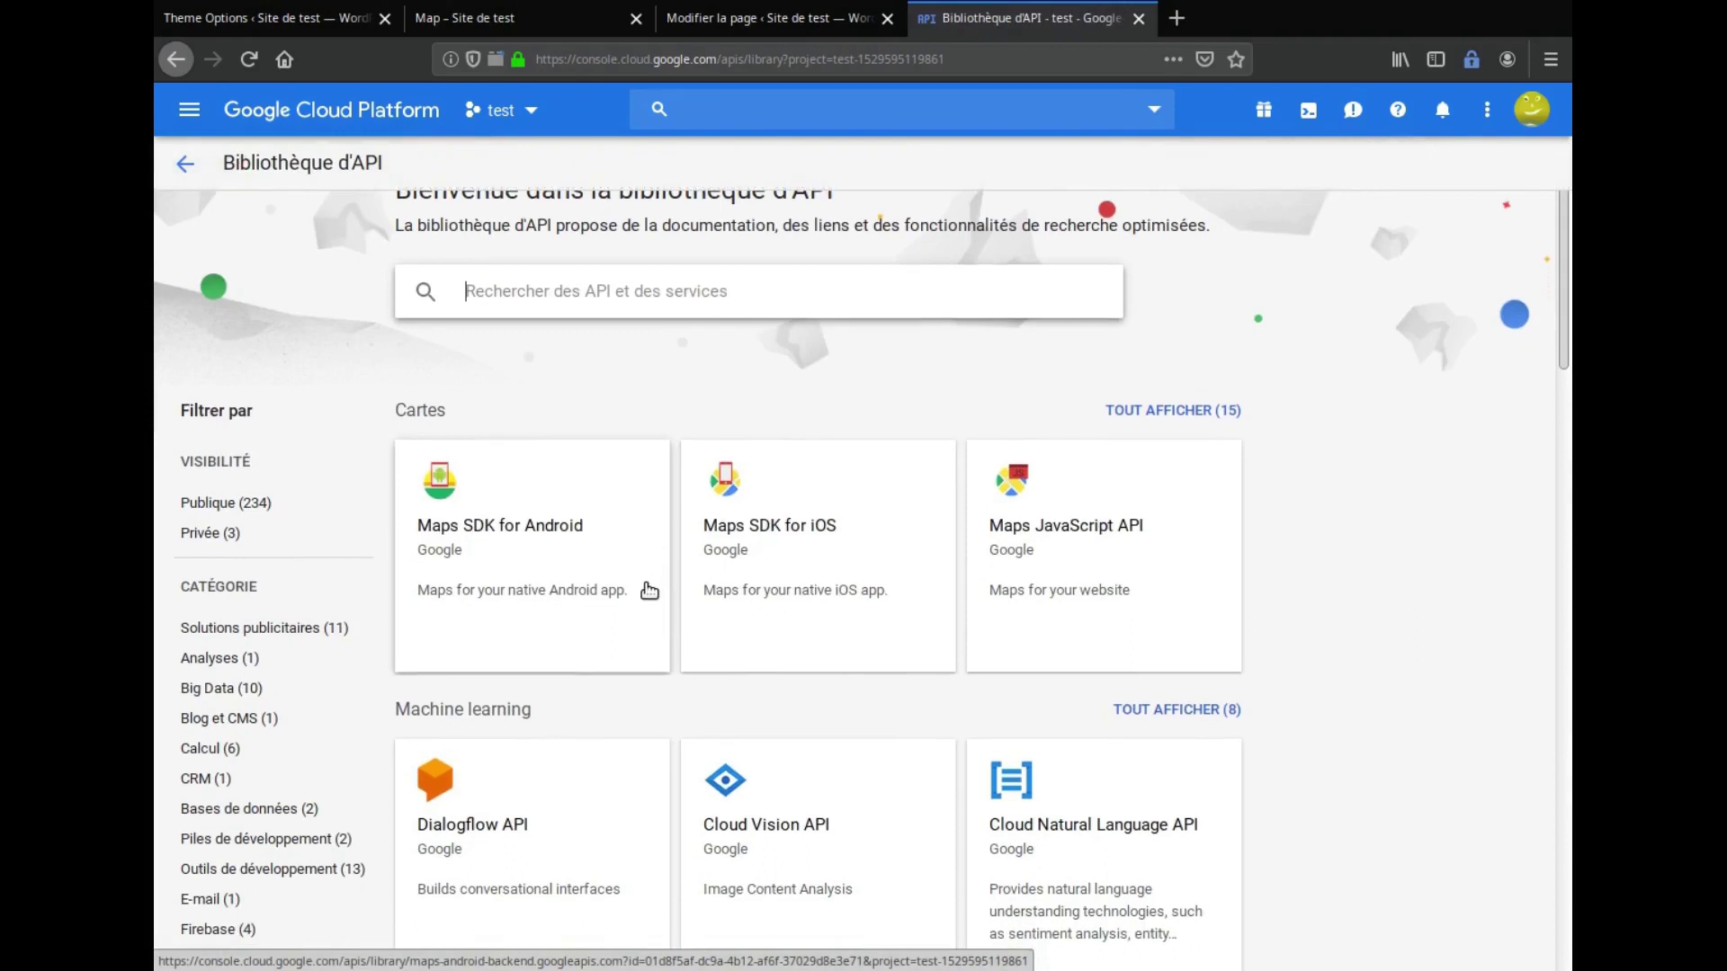
pyautogui.scroll(-5, 301, 589)
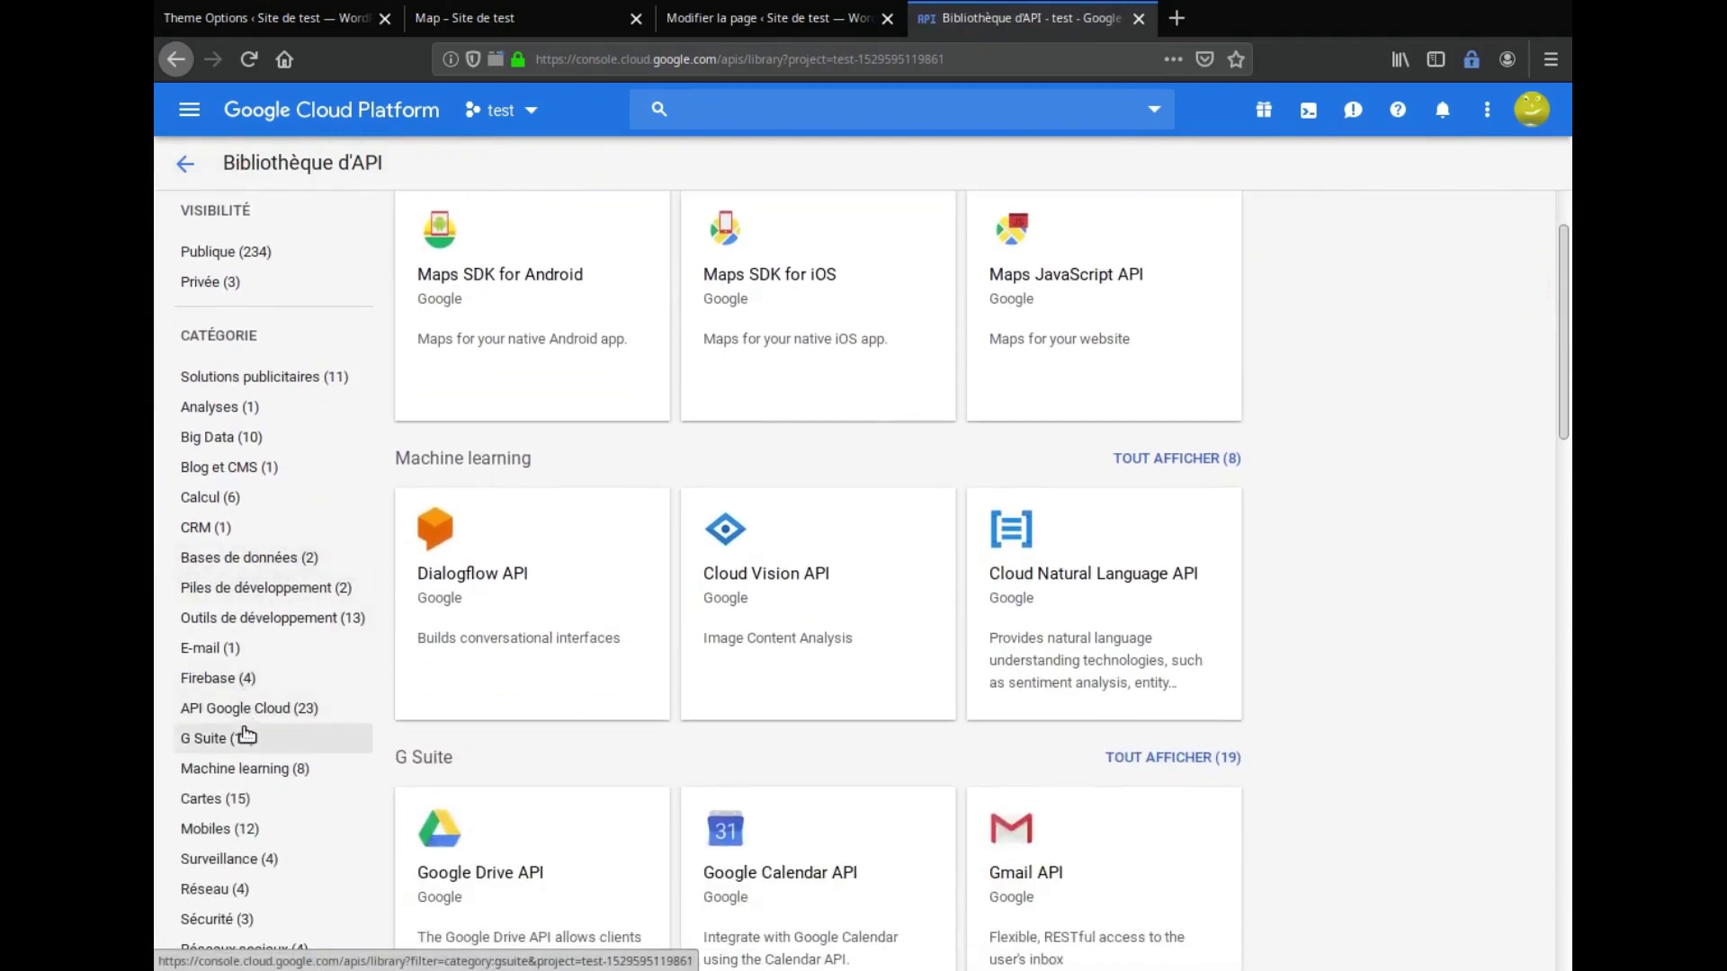
pyautogui.click(216, 803)
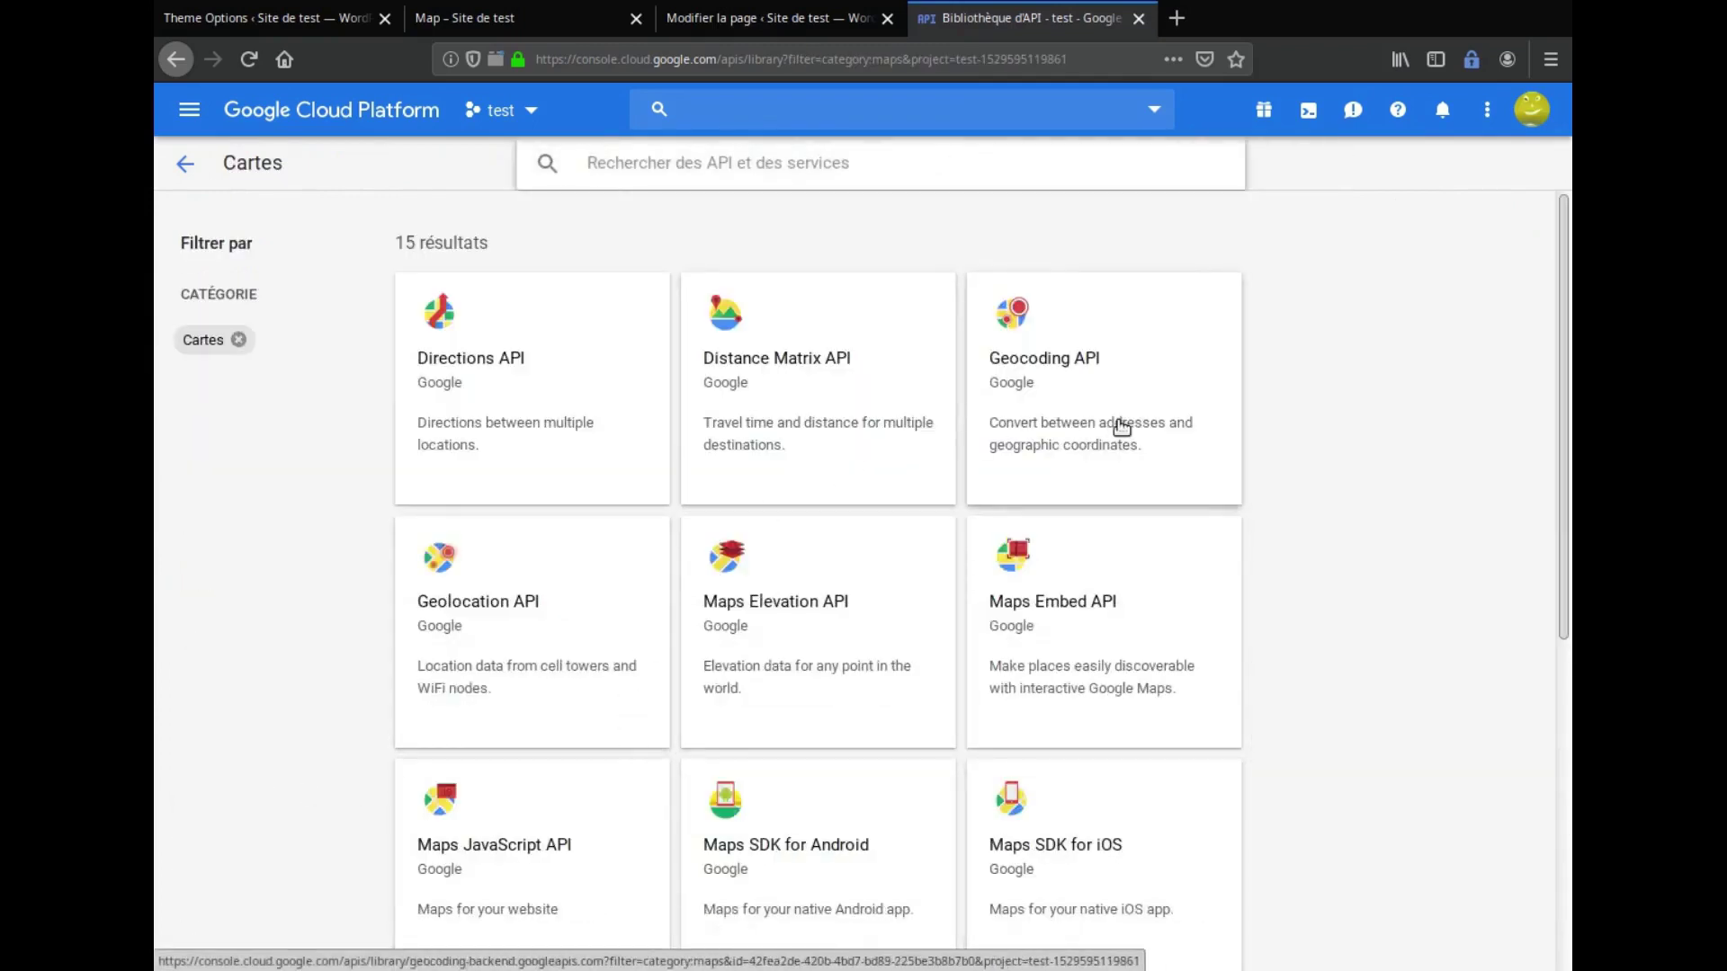
pyautogui.click(1080, 386)
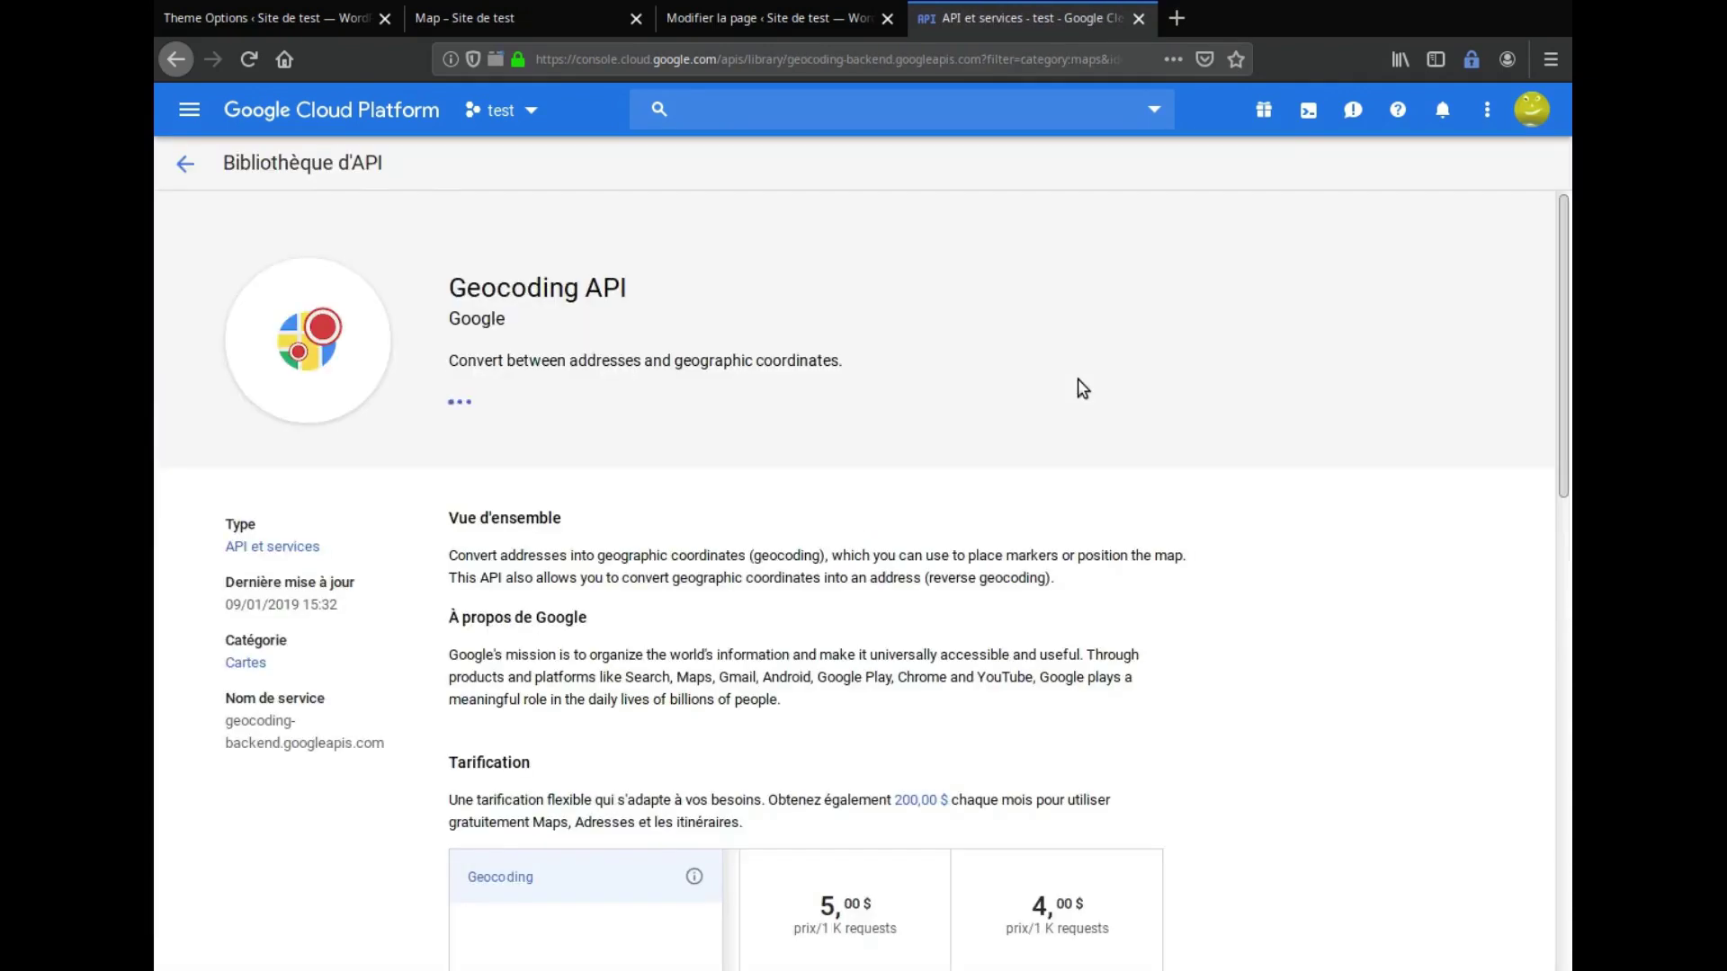
pyautogui.click(497, 401)
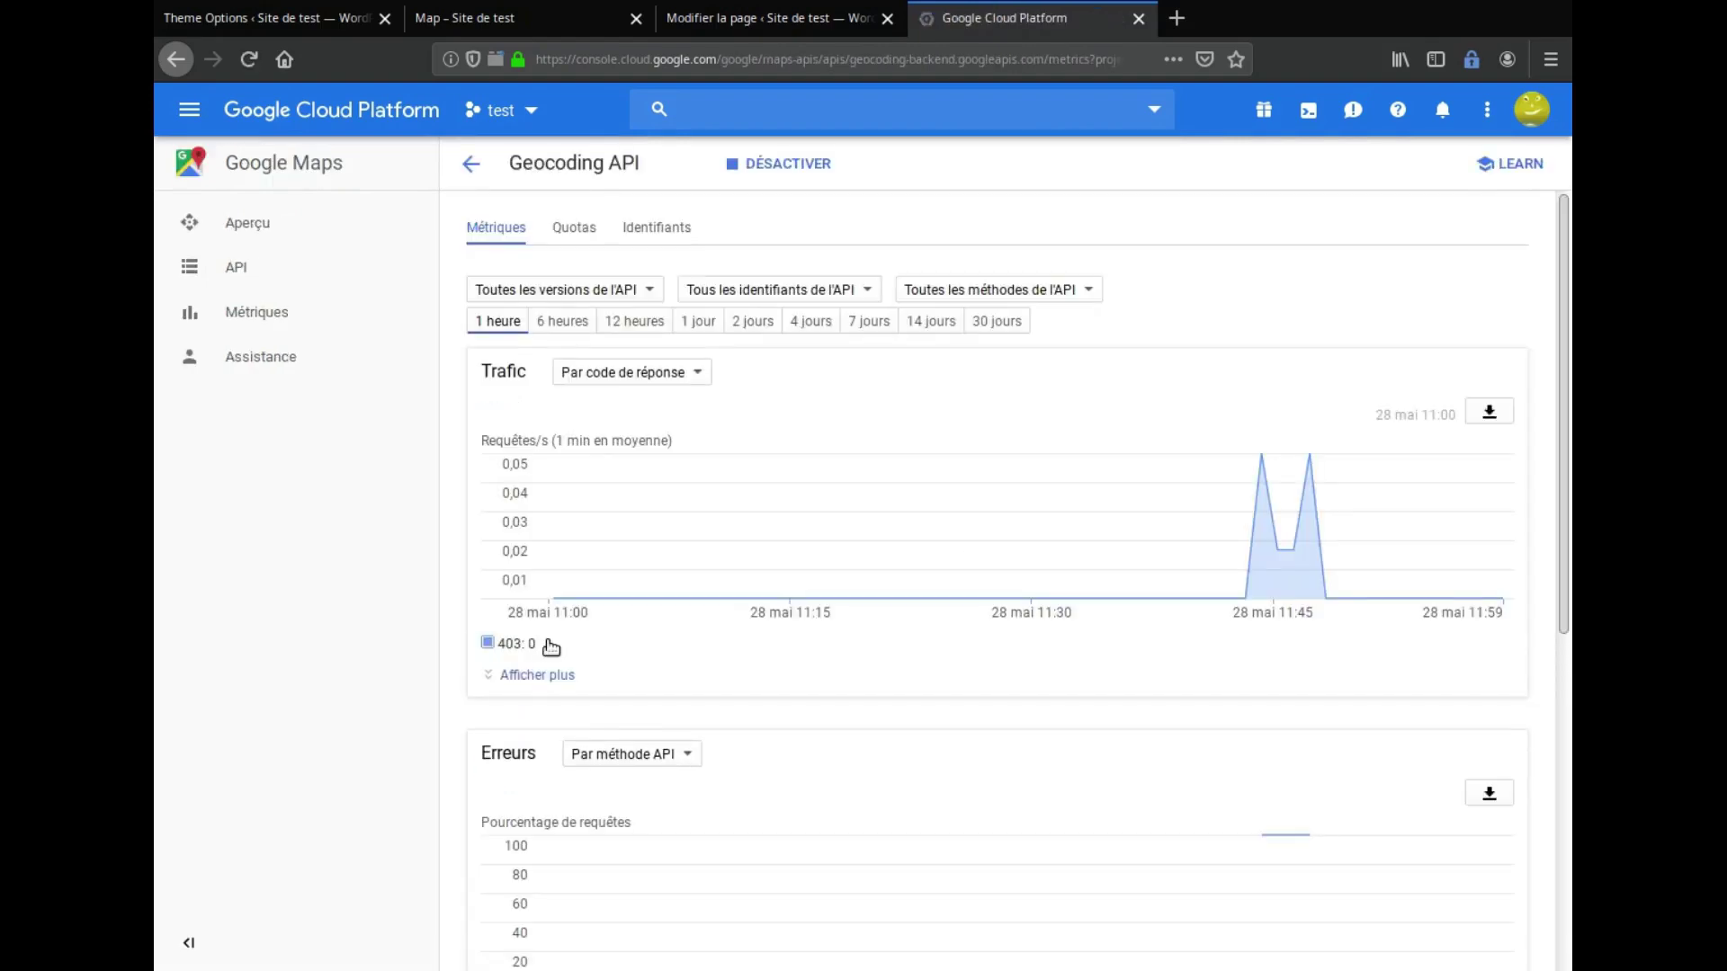
# Check the Geocoding API quotas and list its available API keys, showing Clé API 1
pyautogui.scroll(-5, 552, 649)
pyautogui.scroll(5, 551, 649)
pyautogui.click(577, 235)
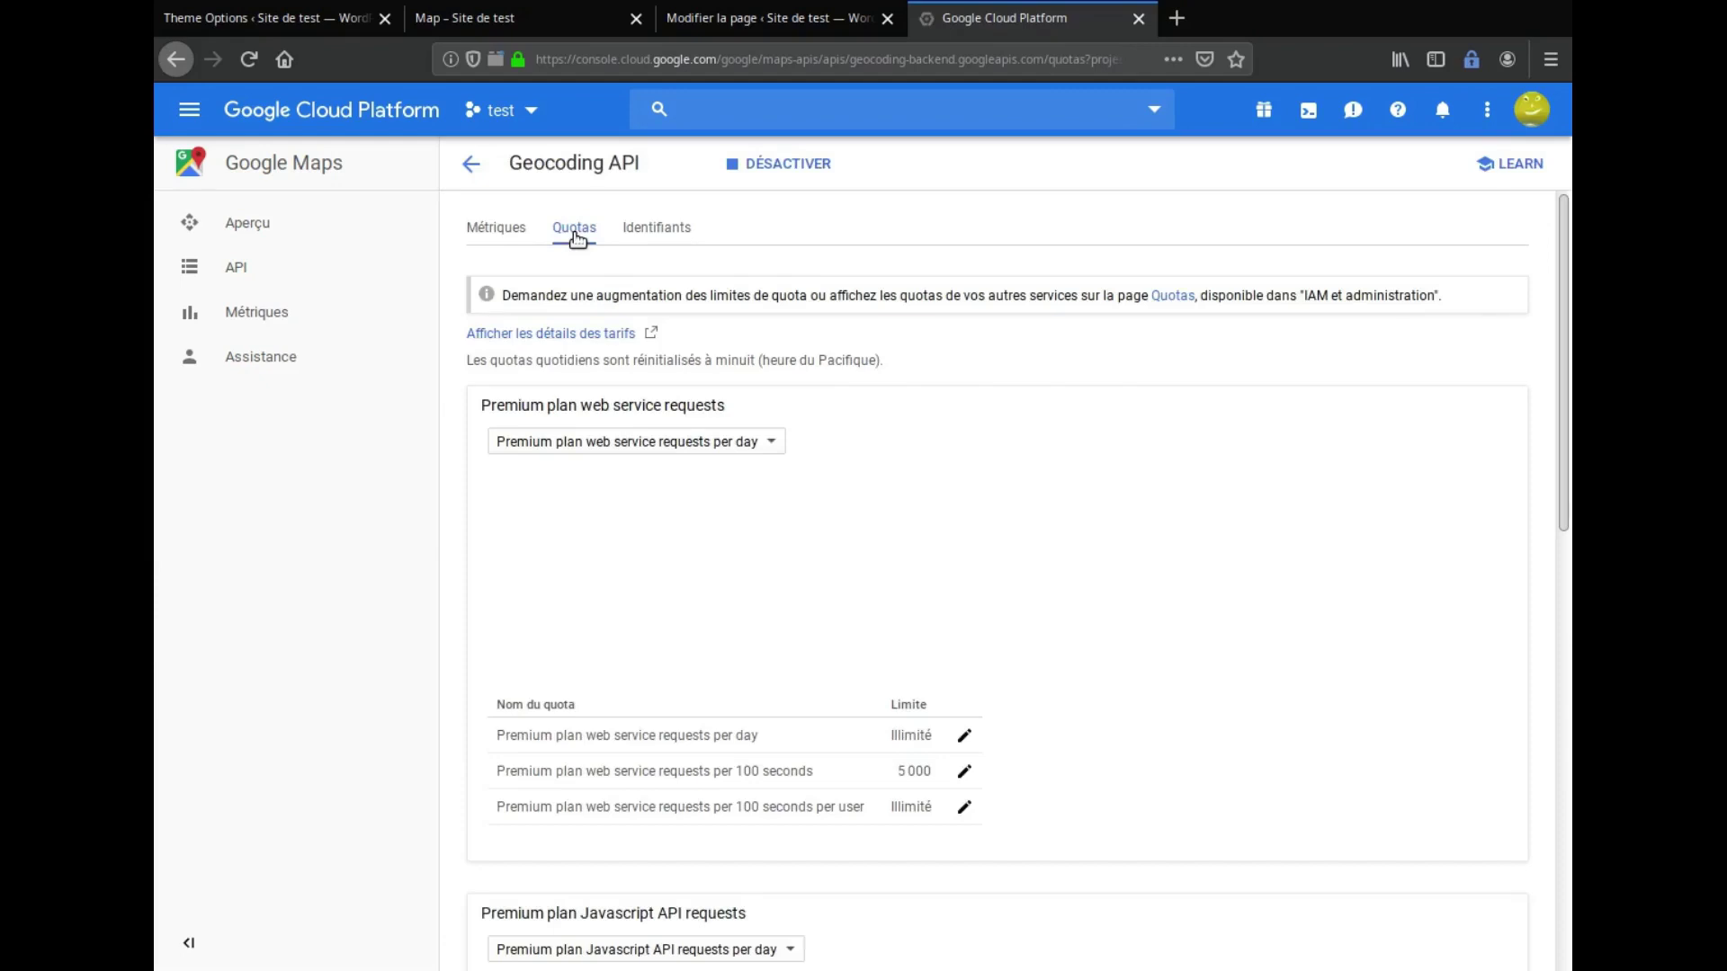
pyautogui.scroll(-2, 806, 455)
pyautogui.scroll(2, 728, 279)
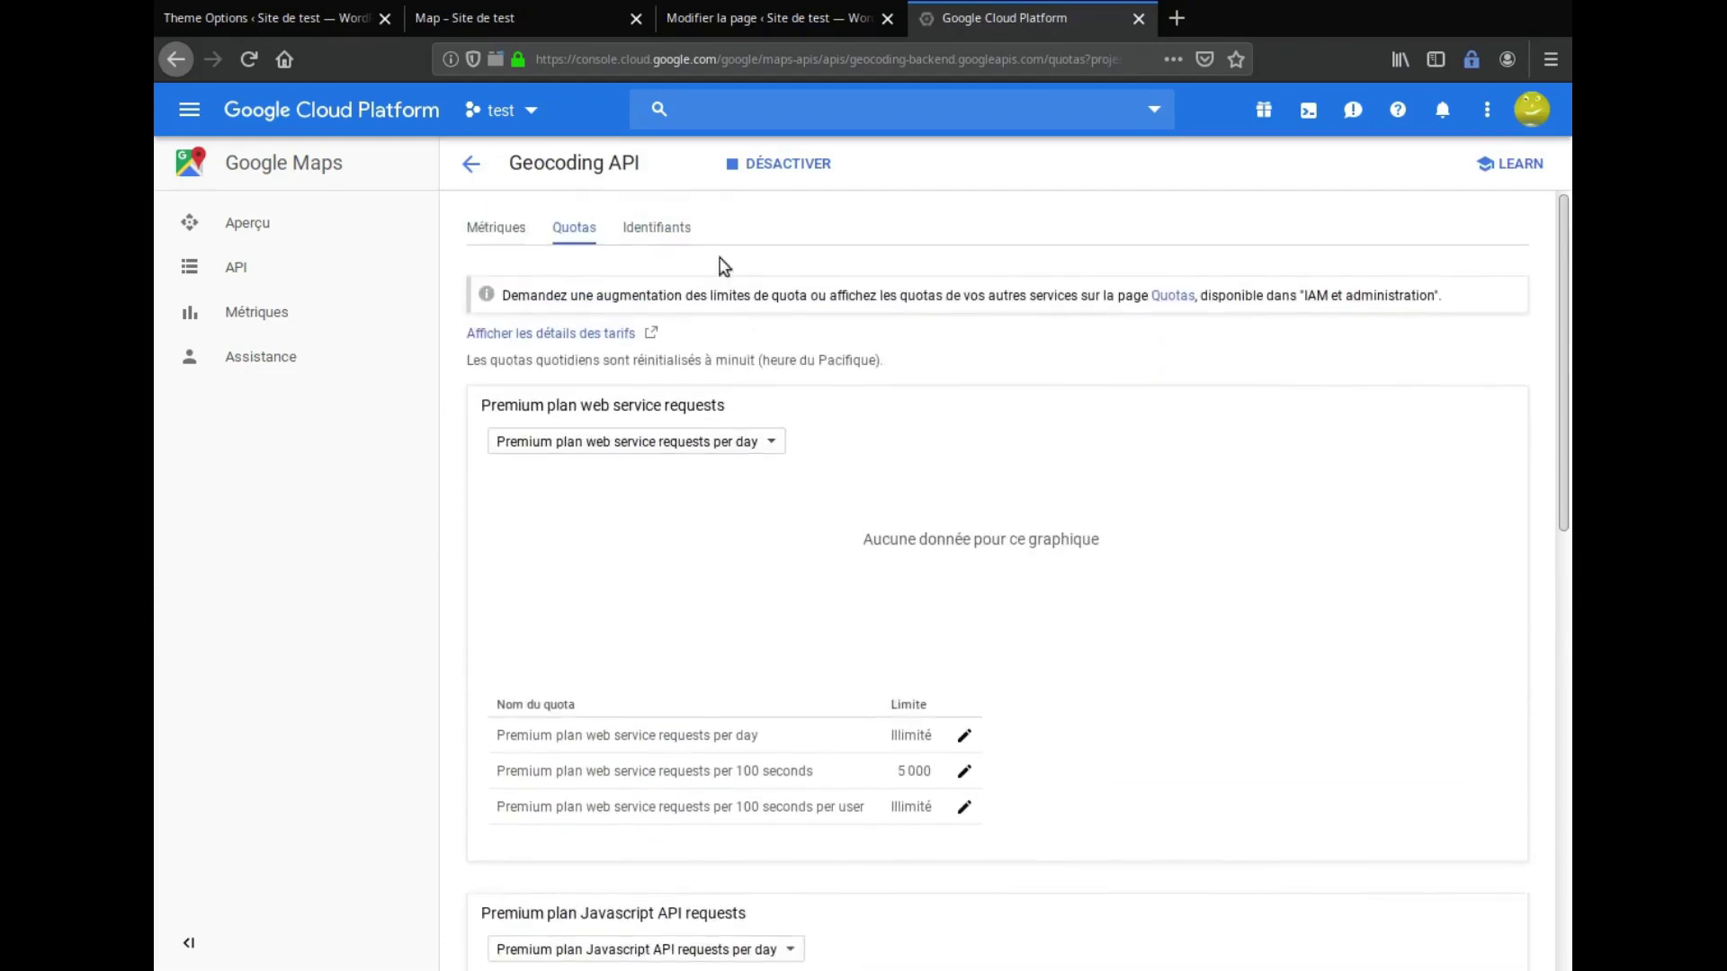
pyautogui.click(667, 230)
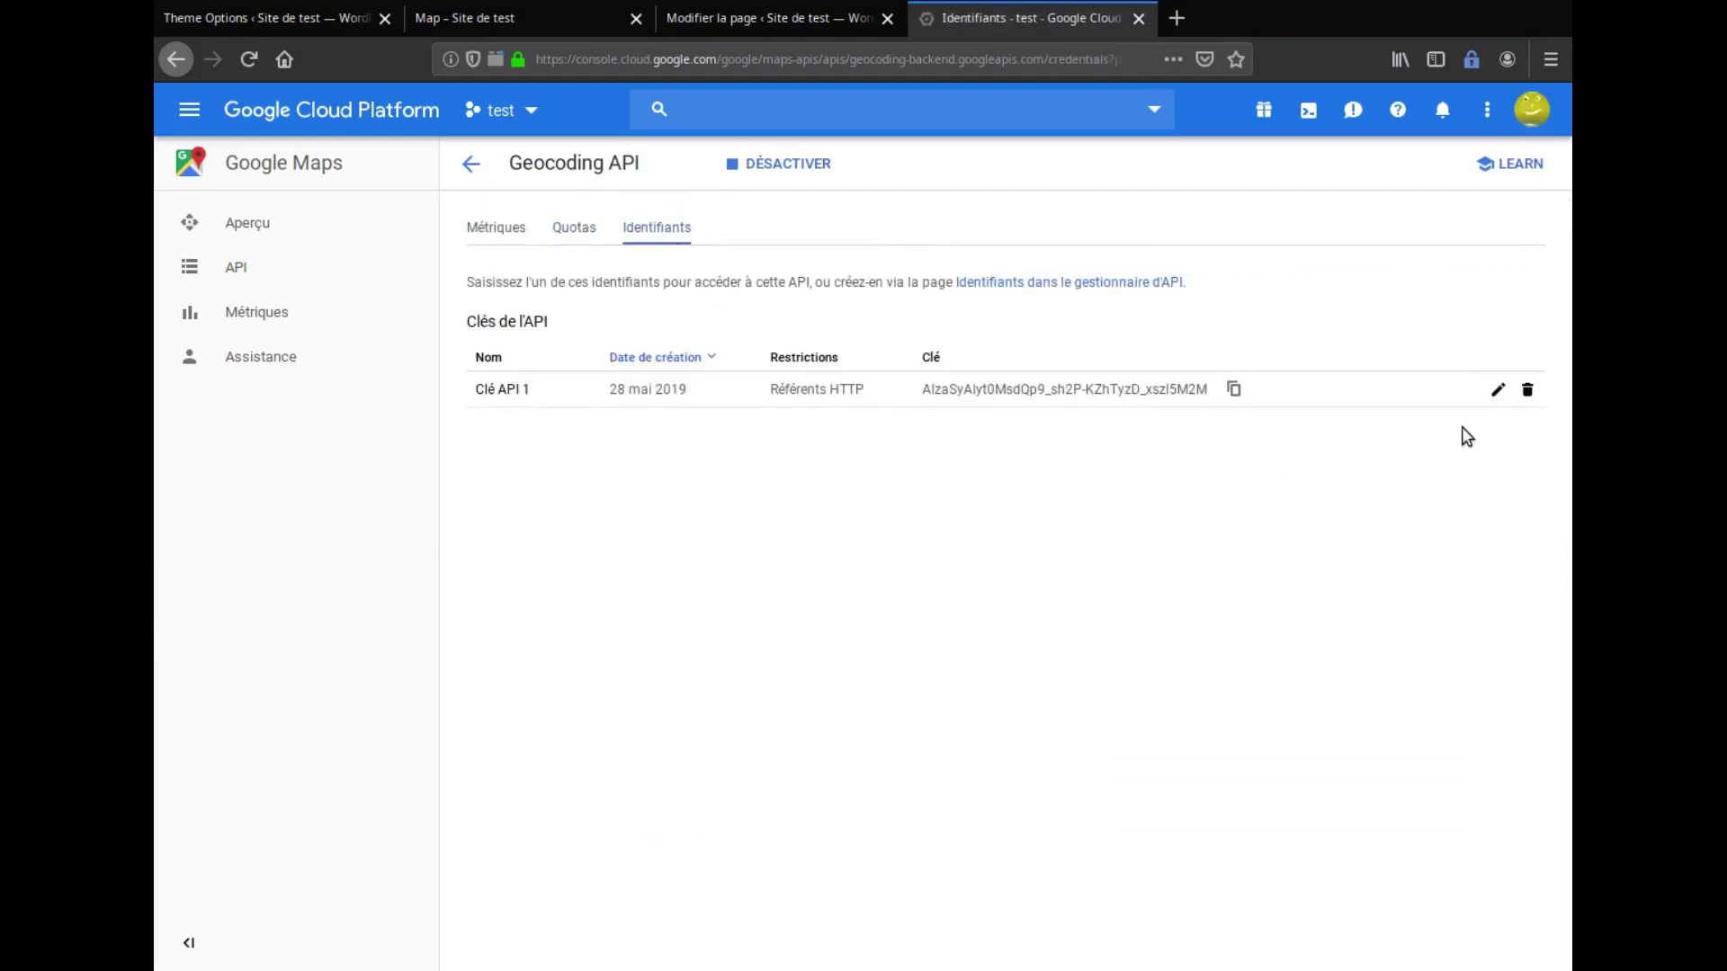
# Open Clé API 1's settings and choose 'Restreindre la clé'
pyautogui.click(1497, 392)
pyautogui.click(1496, 390)
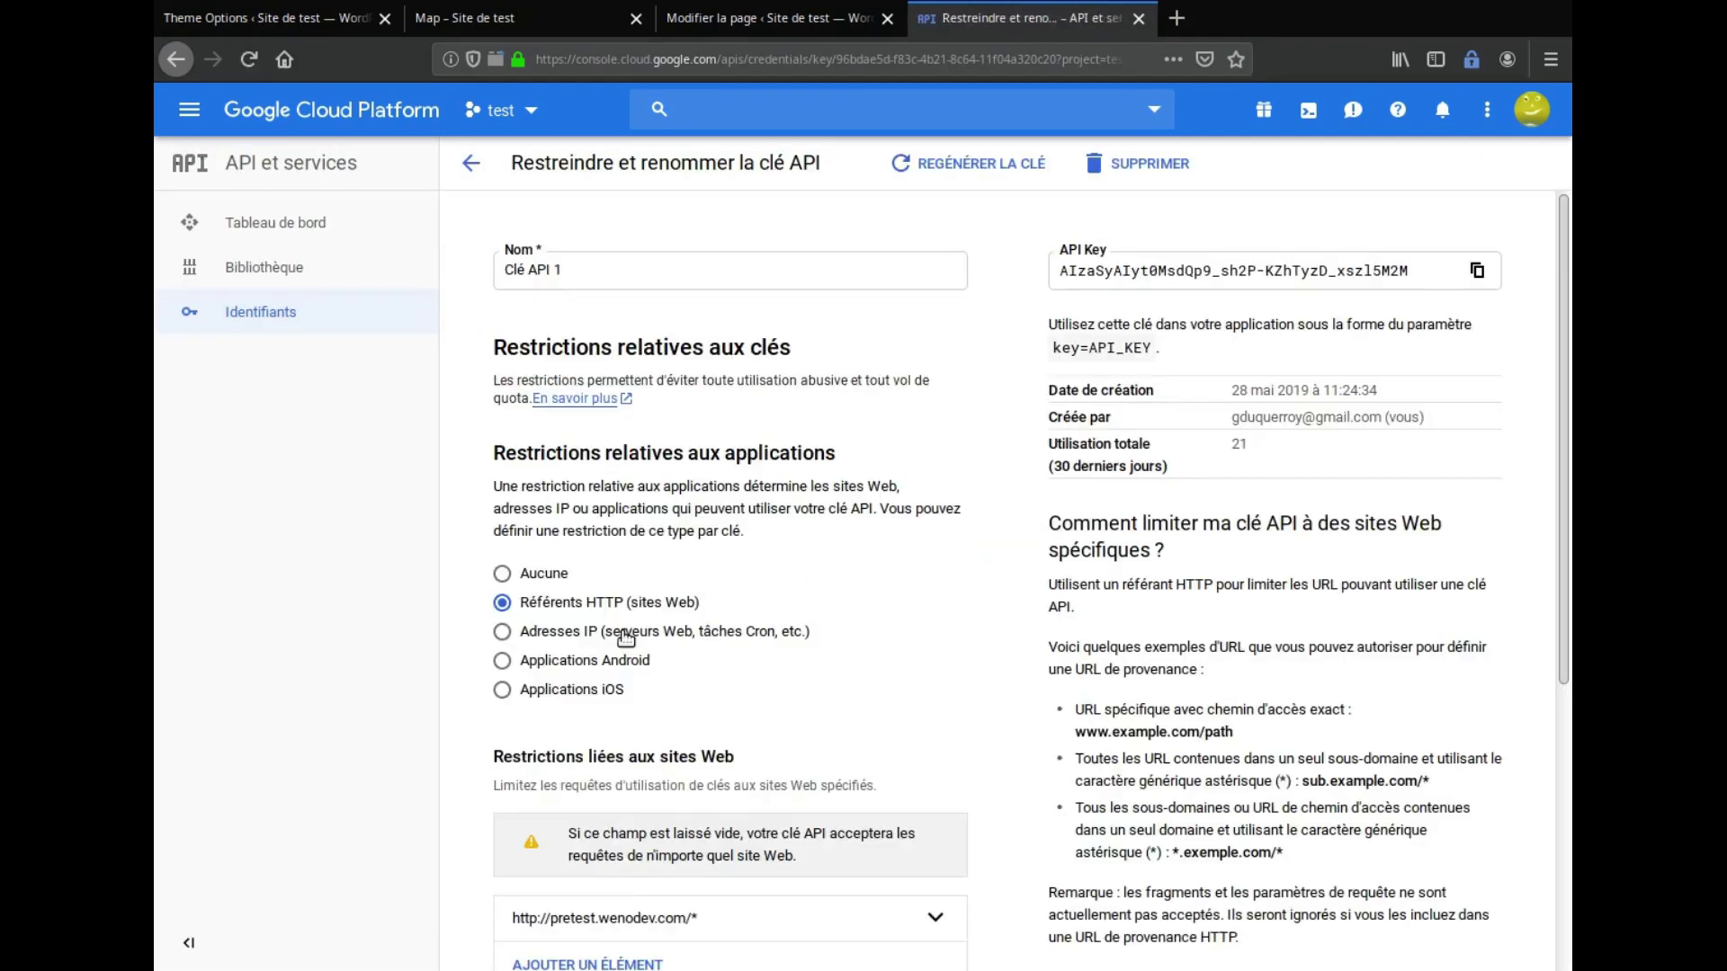
pyautogui.scroll(-3, 625, 638)
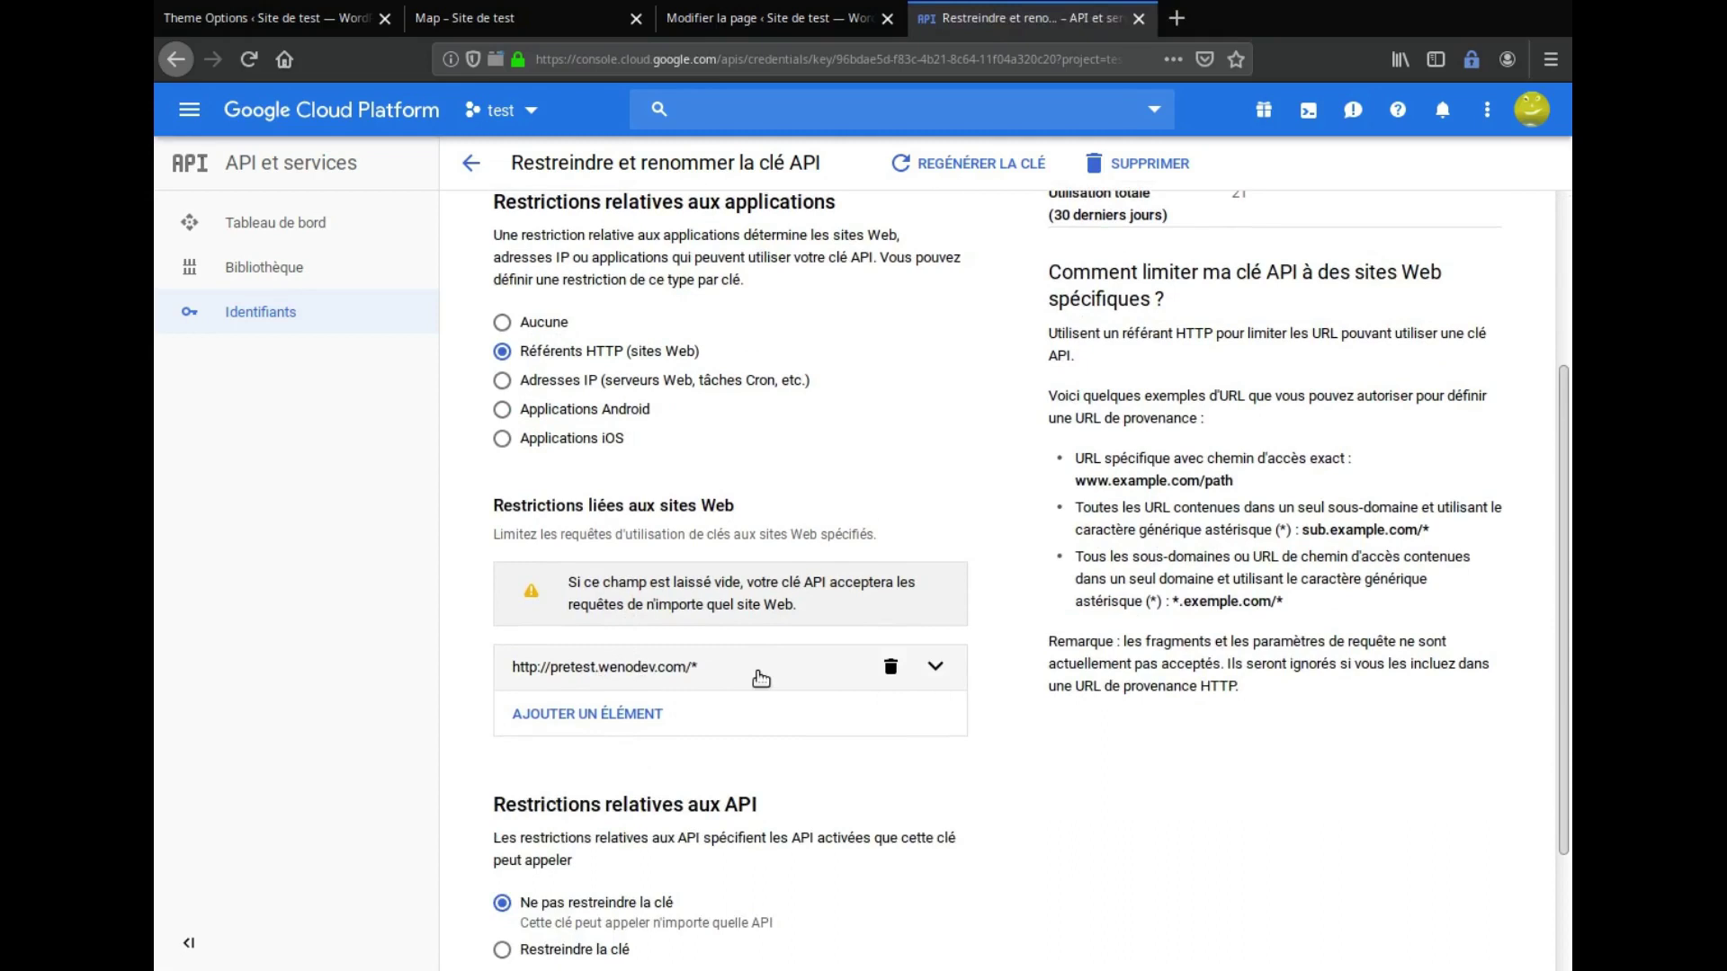
pyautogui.scroll(-2, 758, 680)
pyautogui.click(580, 779)
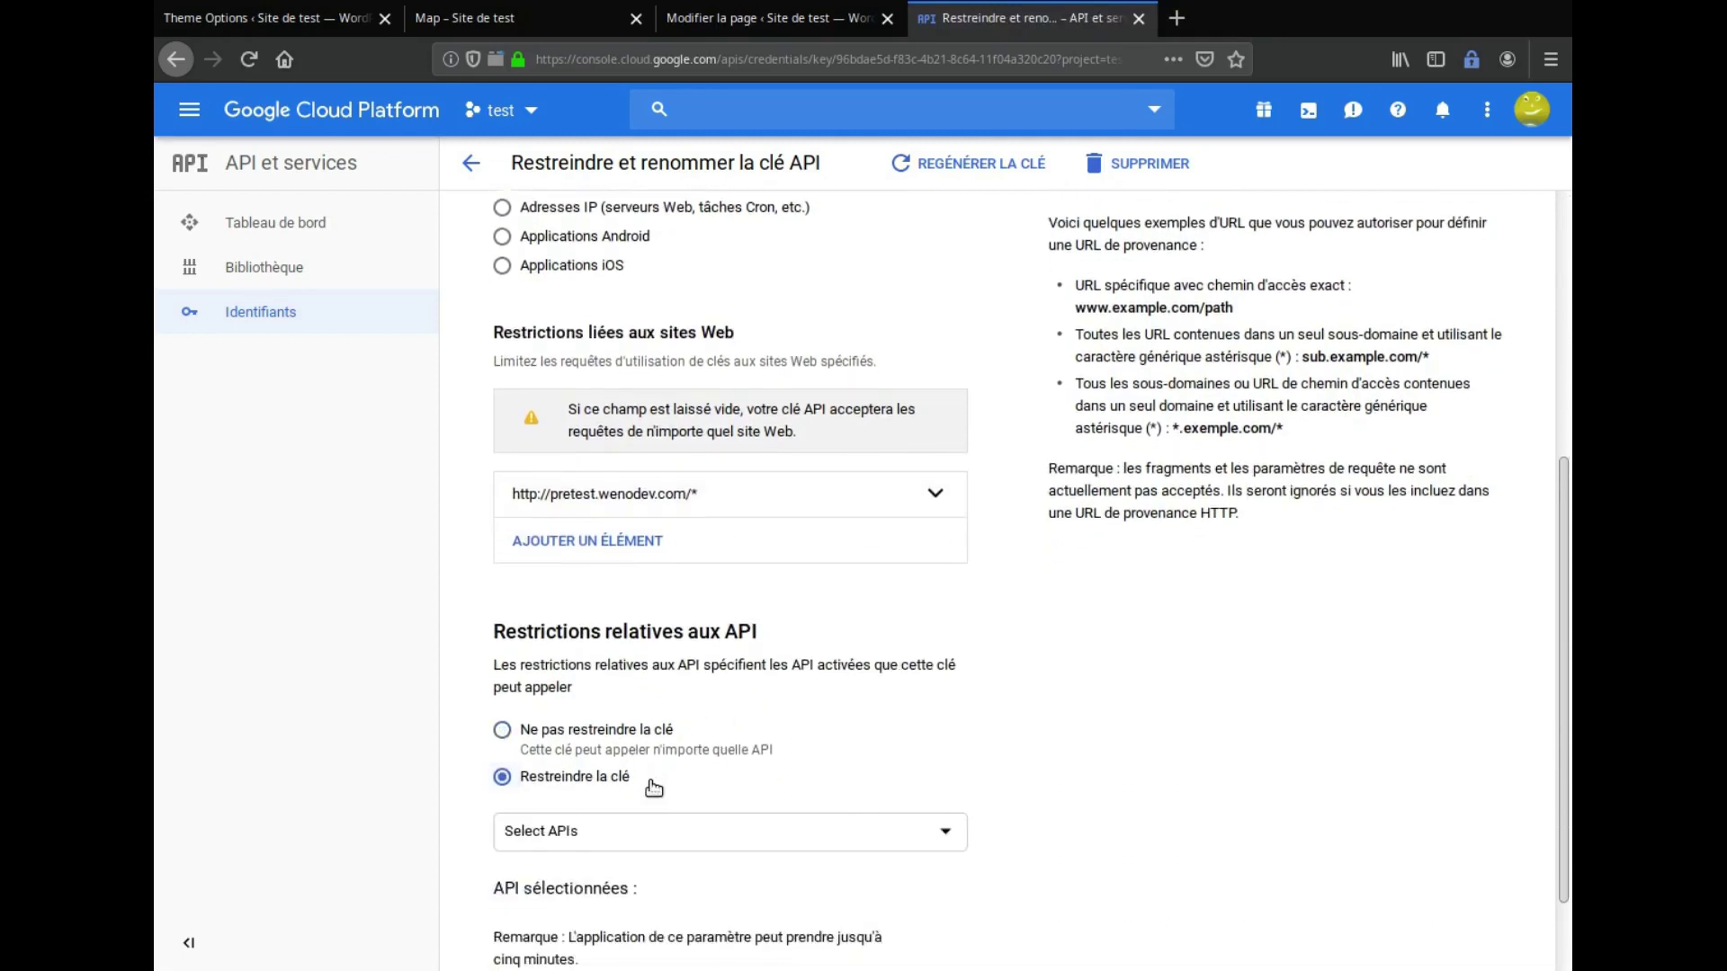
# Allow only the Geocoding API and Maps JavaScript API, and save the restriction
pyautogui.scroll(-1, 654, 788)
pyautogui.click(621, 726)
pyautogui.click(531, 804)
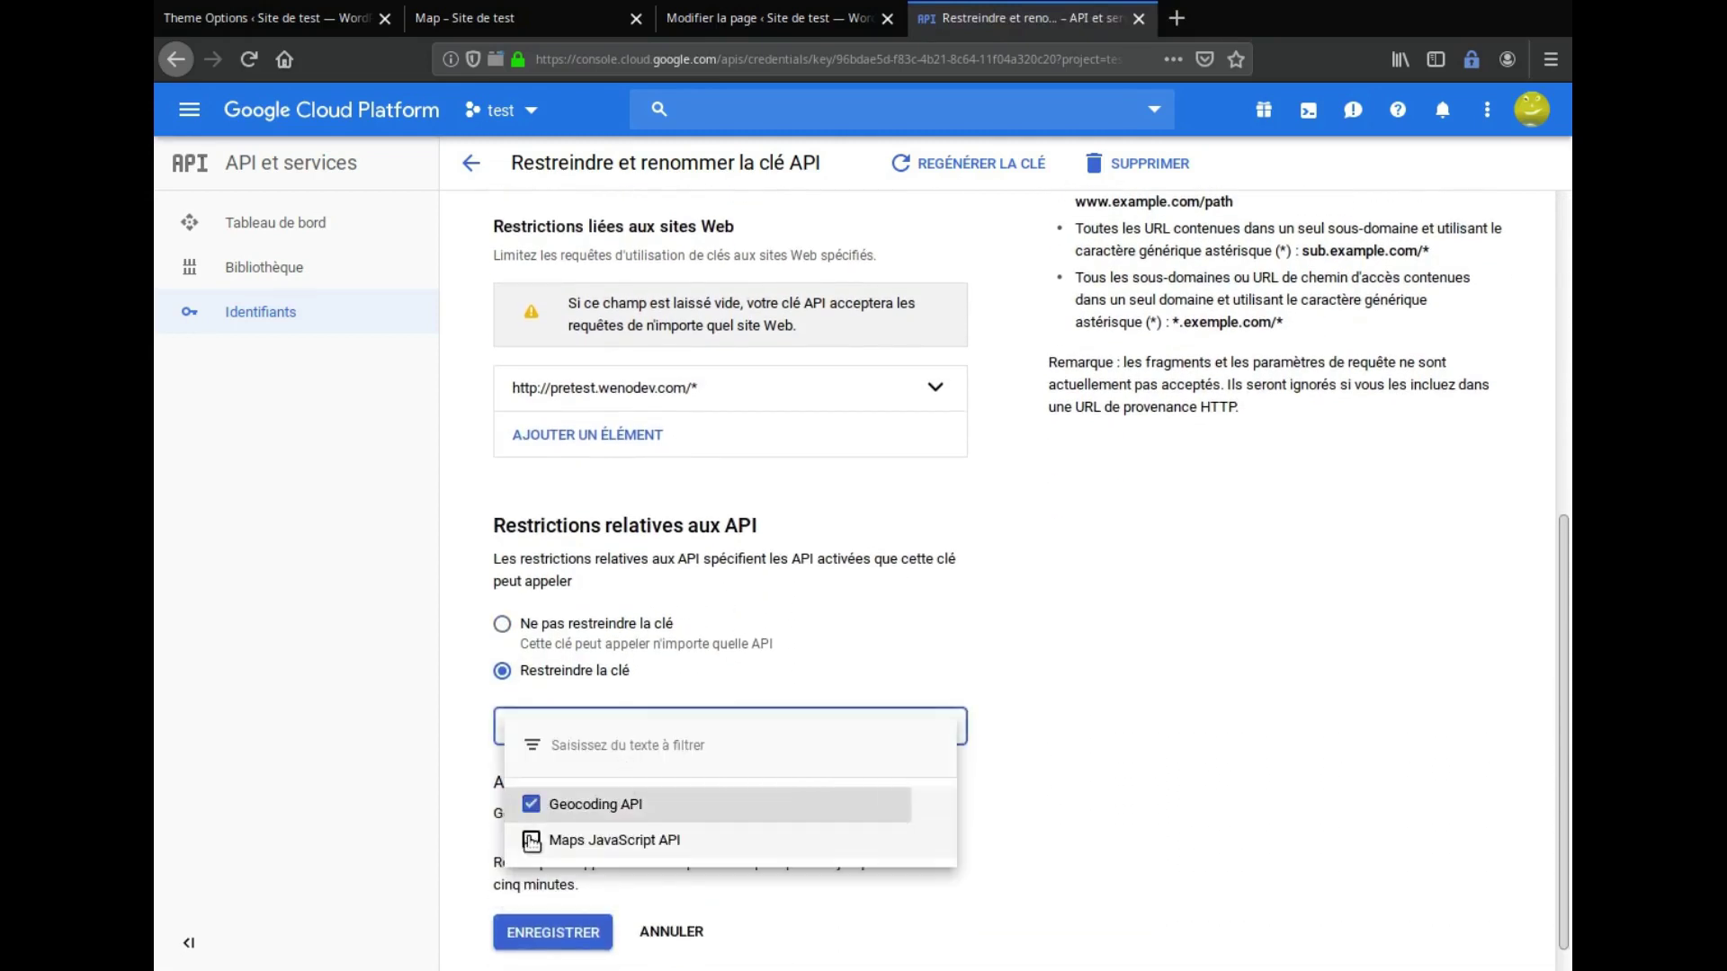
pyautogui.click(532, 841)
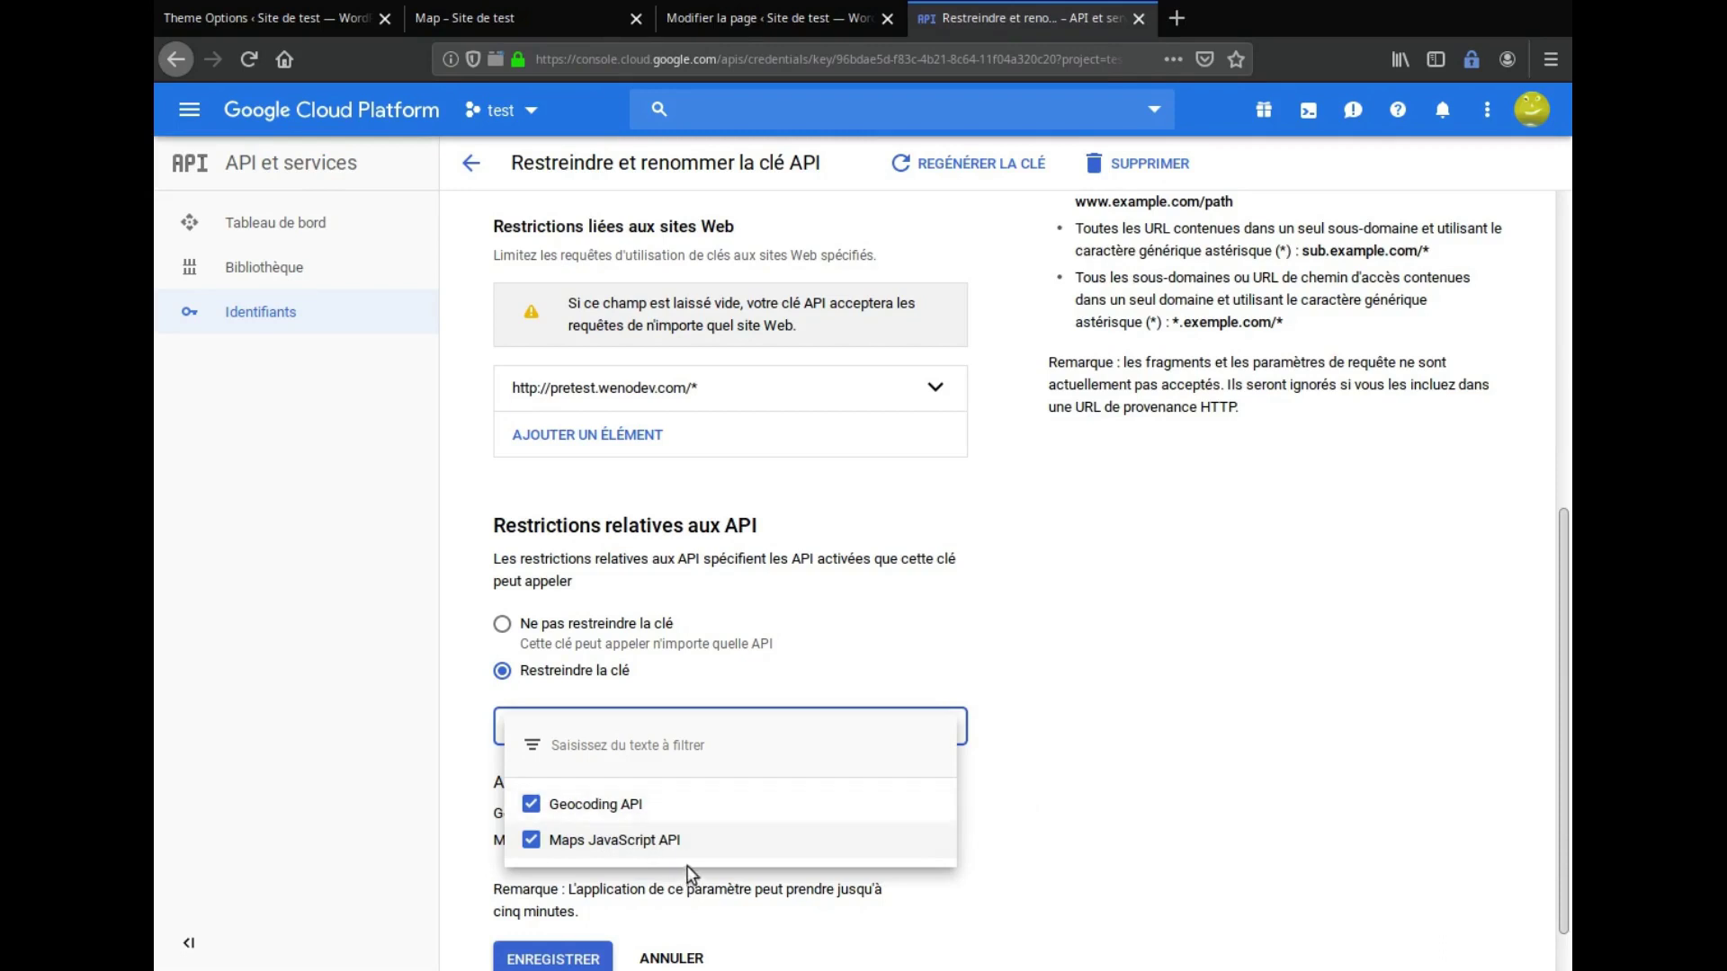
pyautogui.click(886, 926)
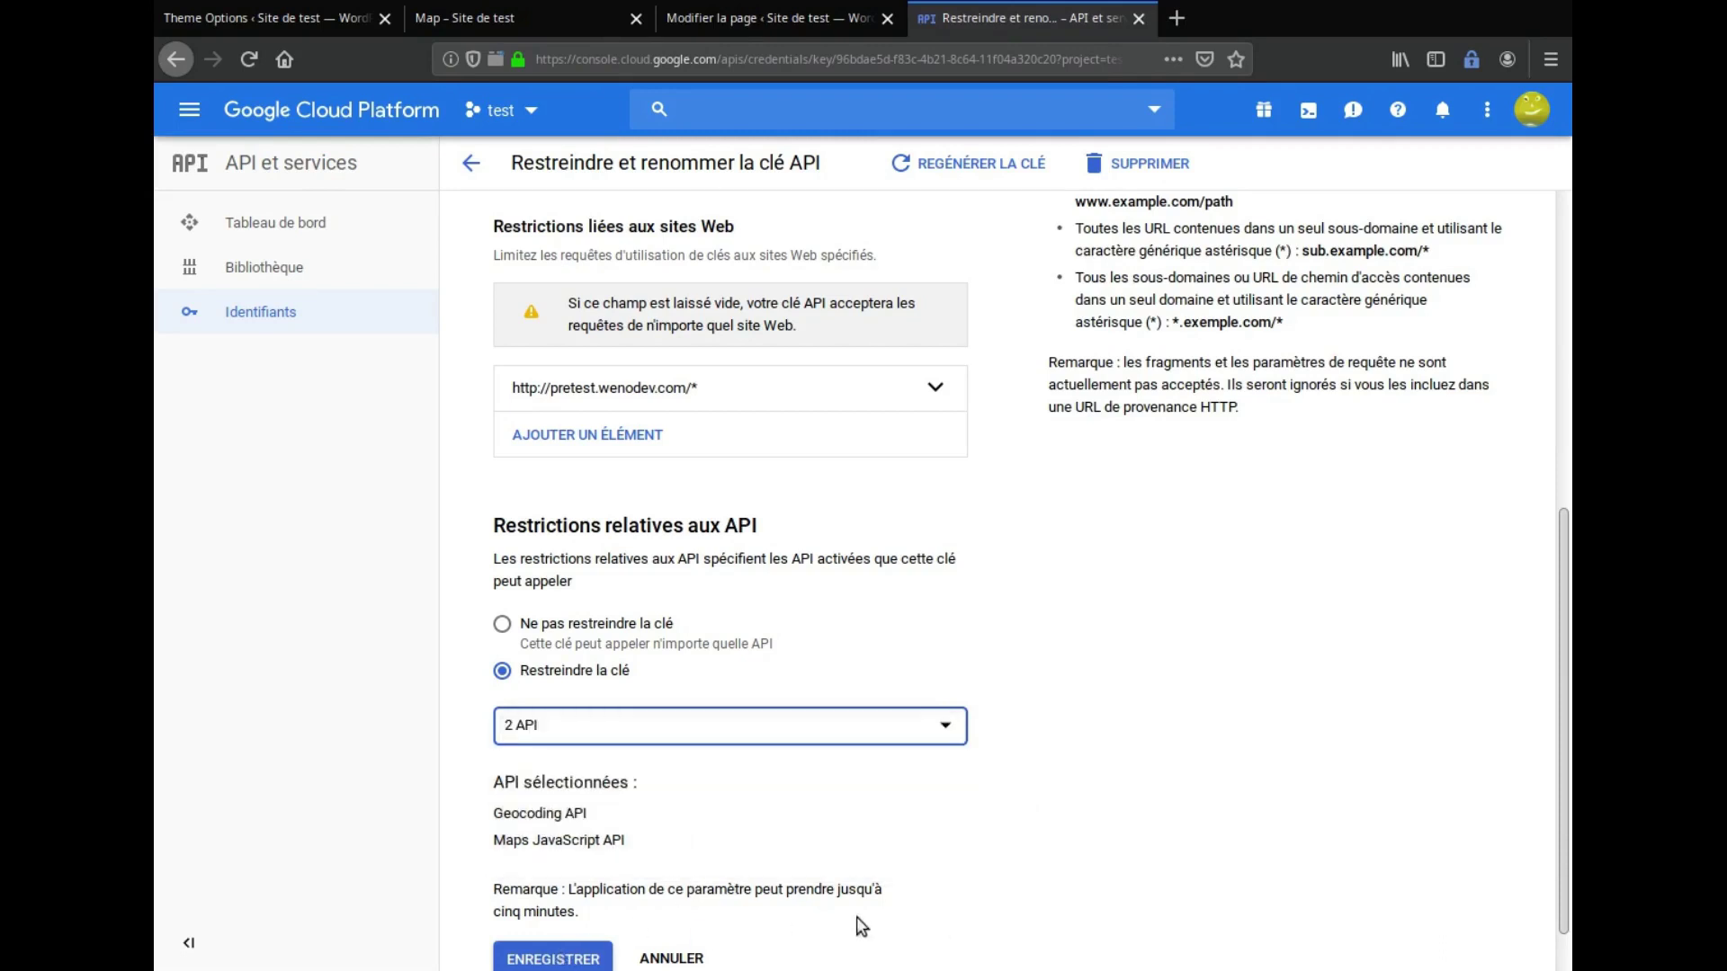
pyautogui.tripleClick(575, 888)
pyautogui.click(621, 927)
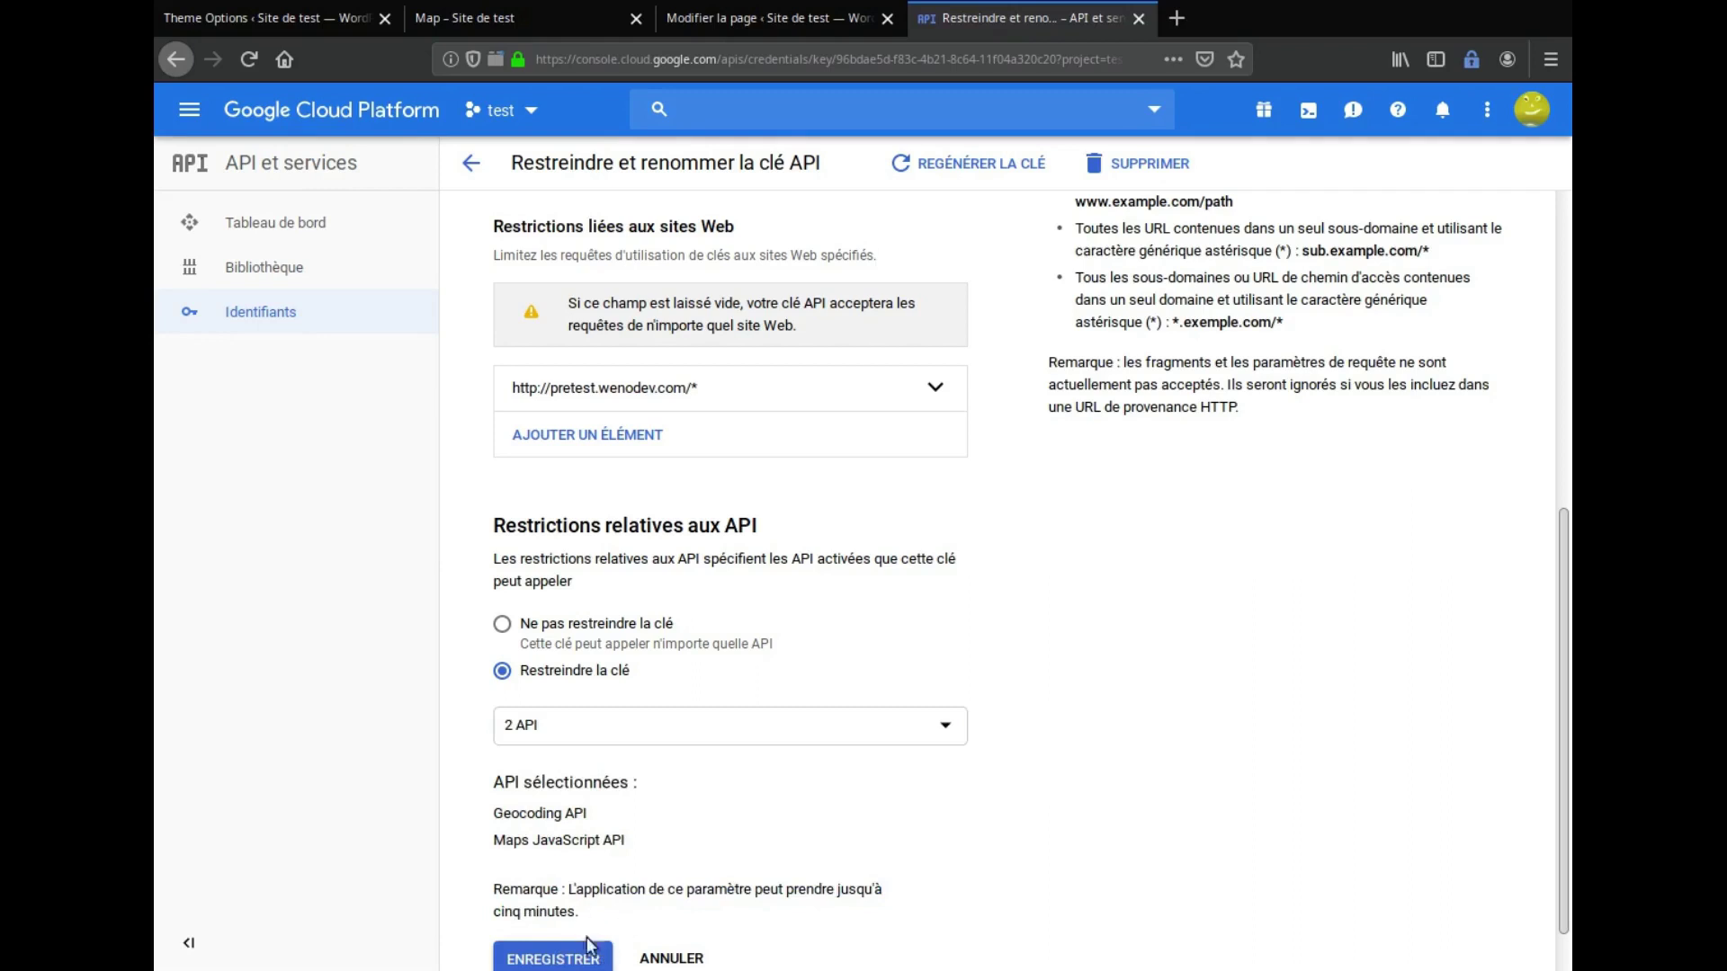
pyautogui.click(553, 958)
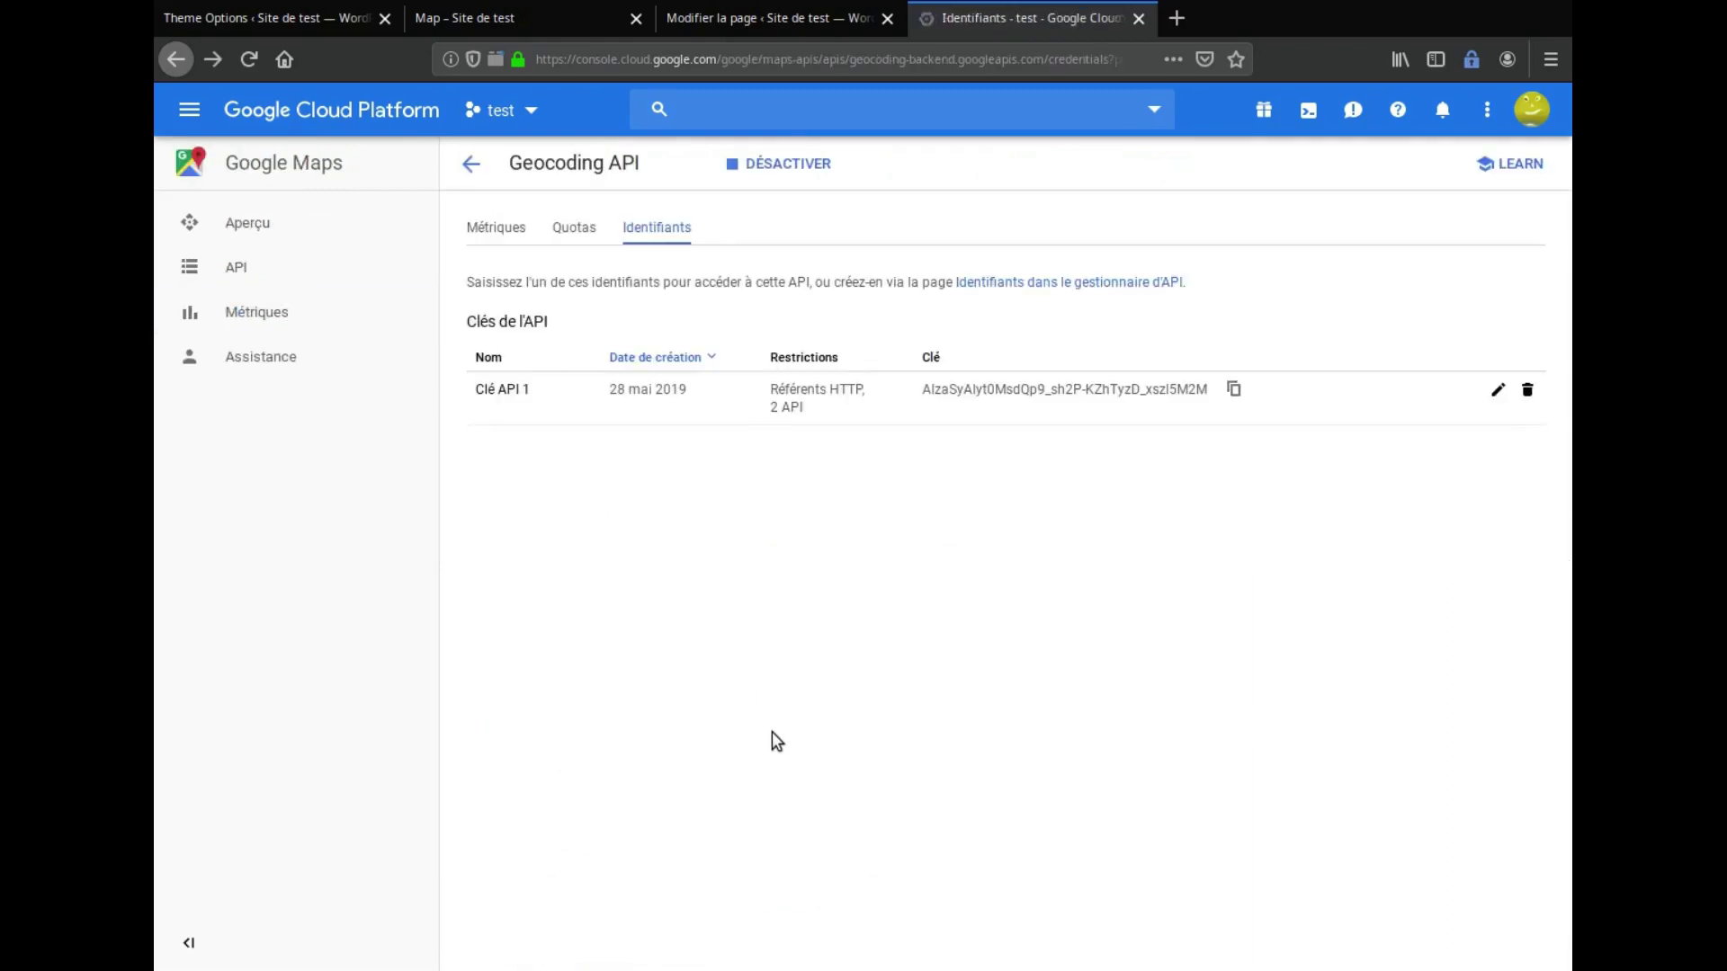
pyautogui.click(527, 25)
# Reload the site's Map page to confirm the Brooklyn map loads, then start a new browser tab
pyautogui.click(250, 59)
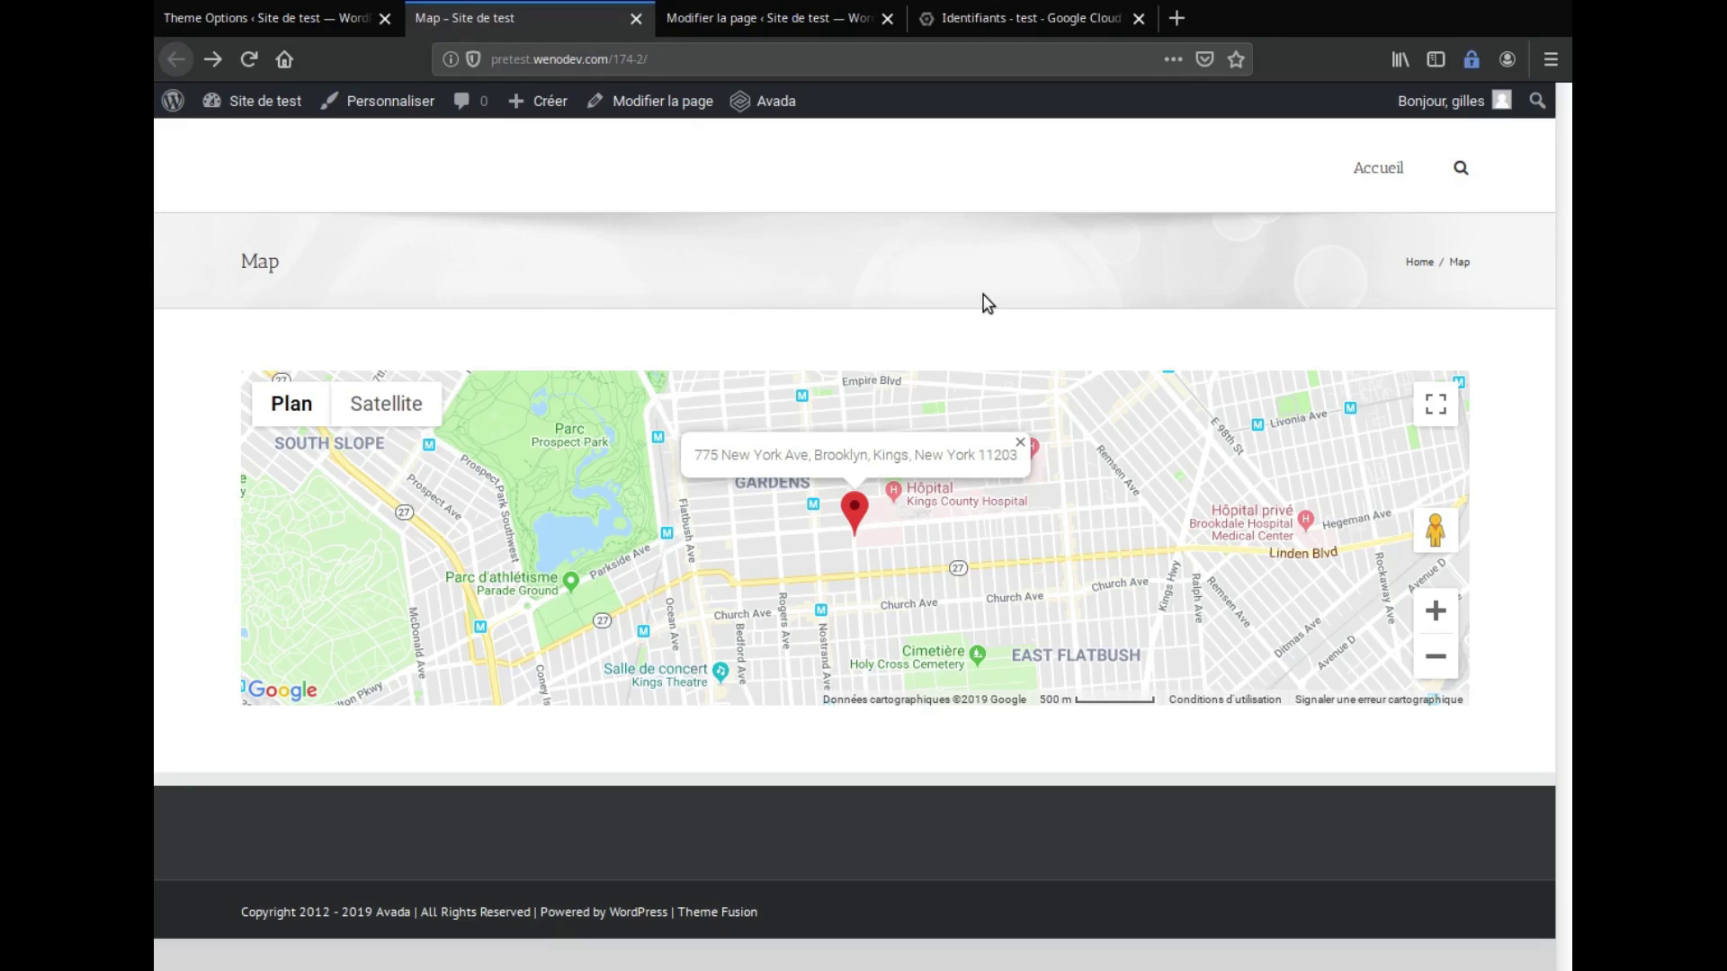
pyautogui.click(1178, 20)
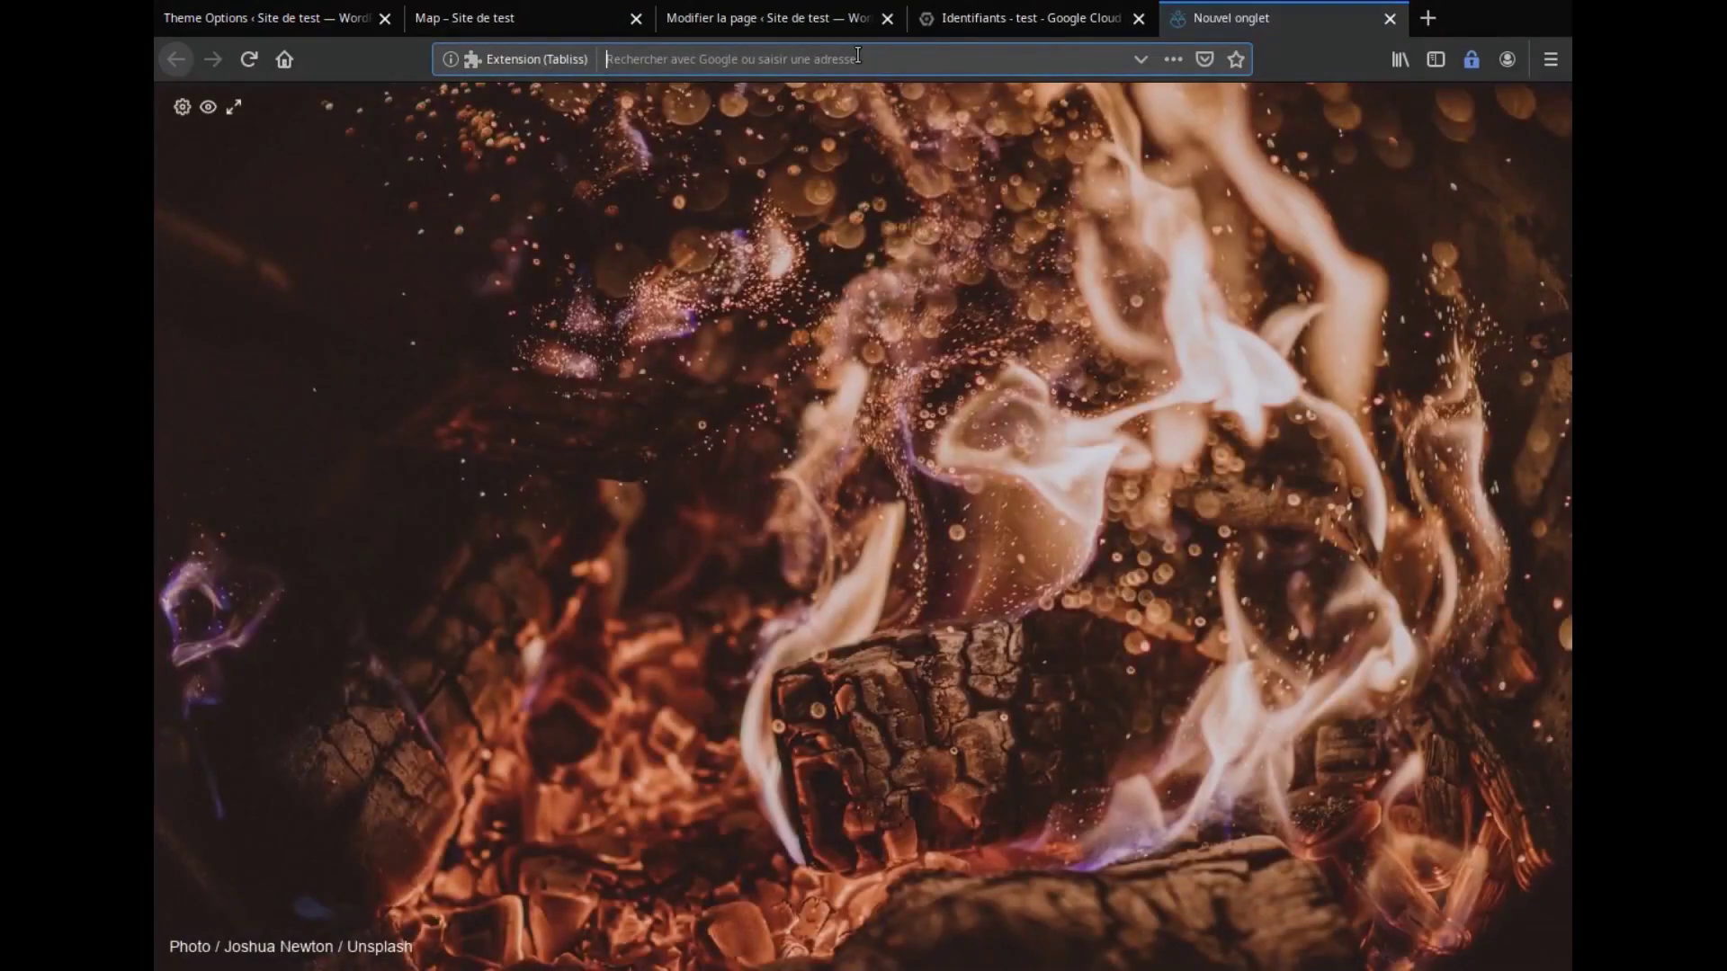
# Reach Google Maps through a web search for 'maps'
pyautogui.write('maps')
pyautogui.press('Return')
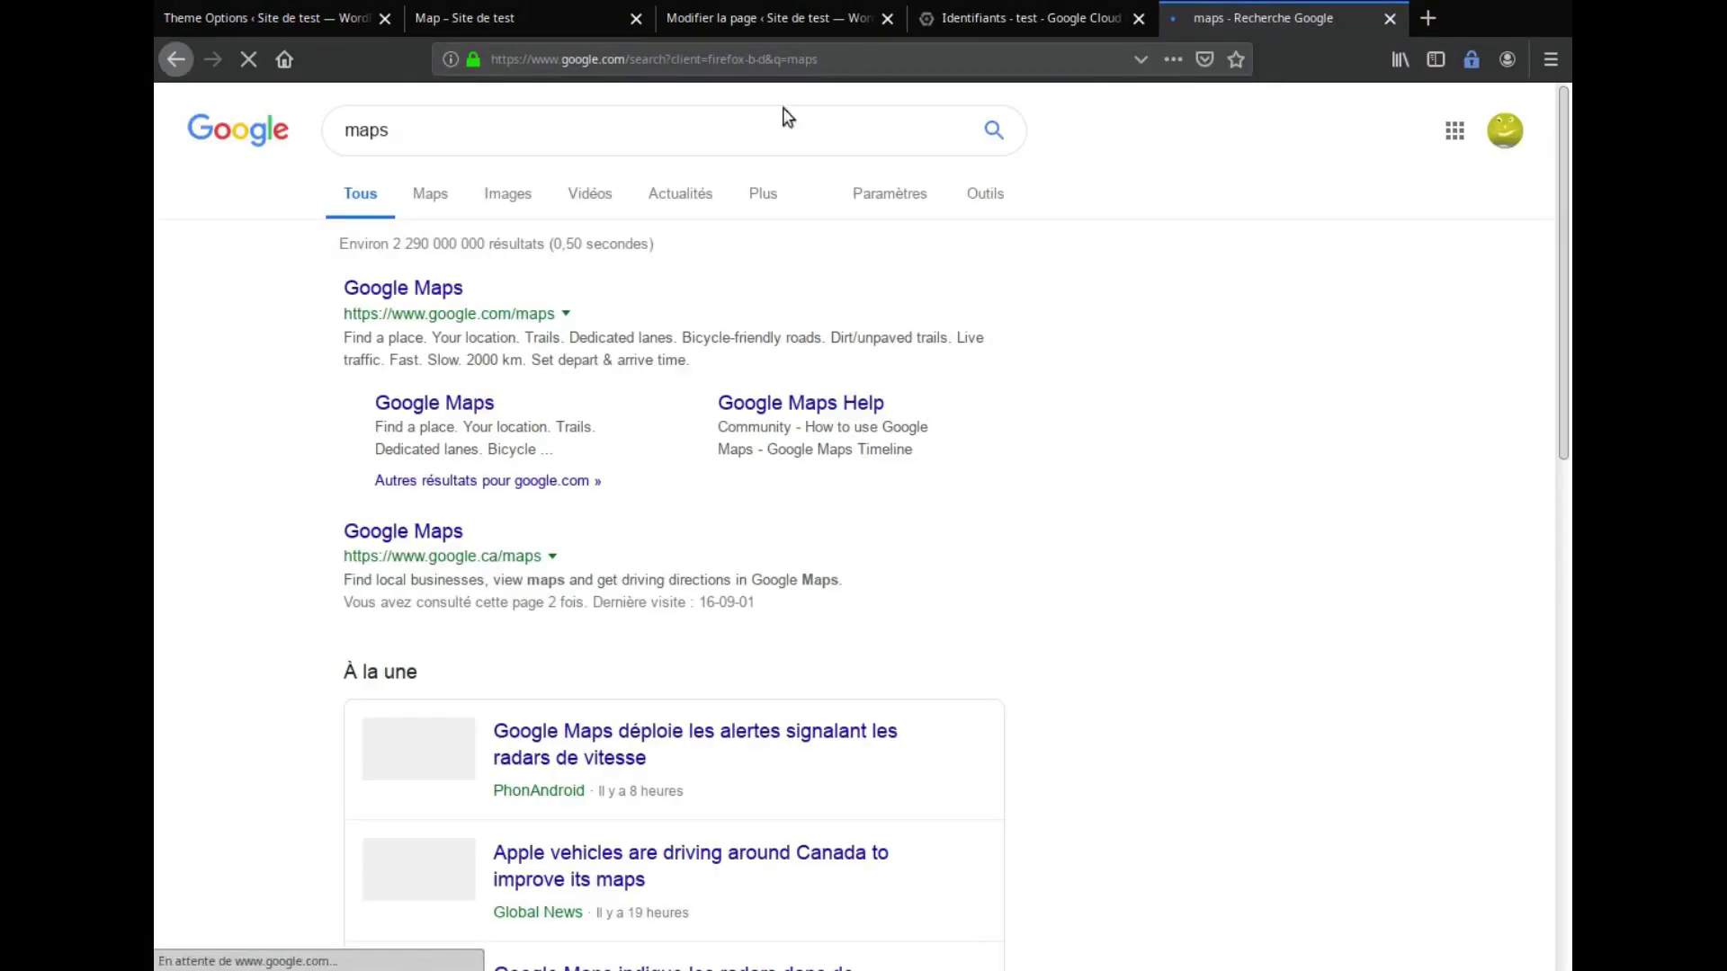
pyautogui.click(364, 290)
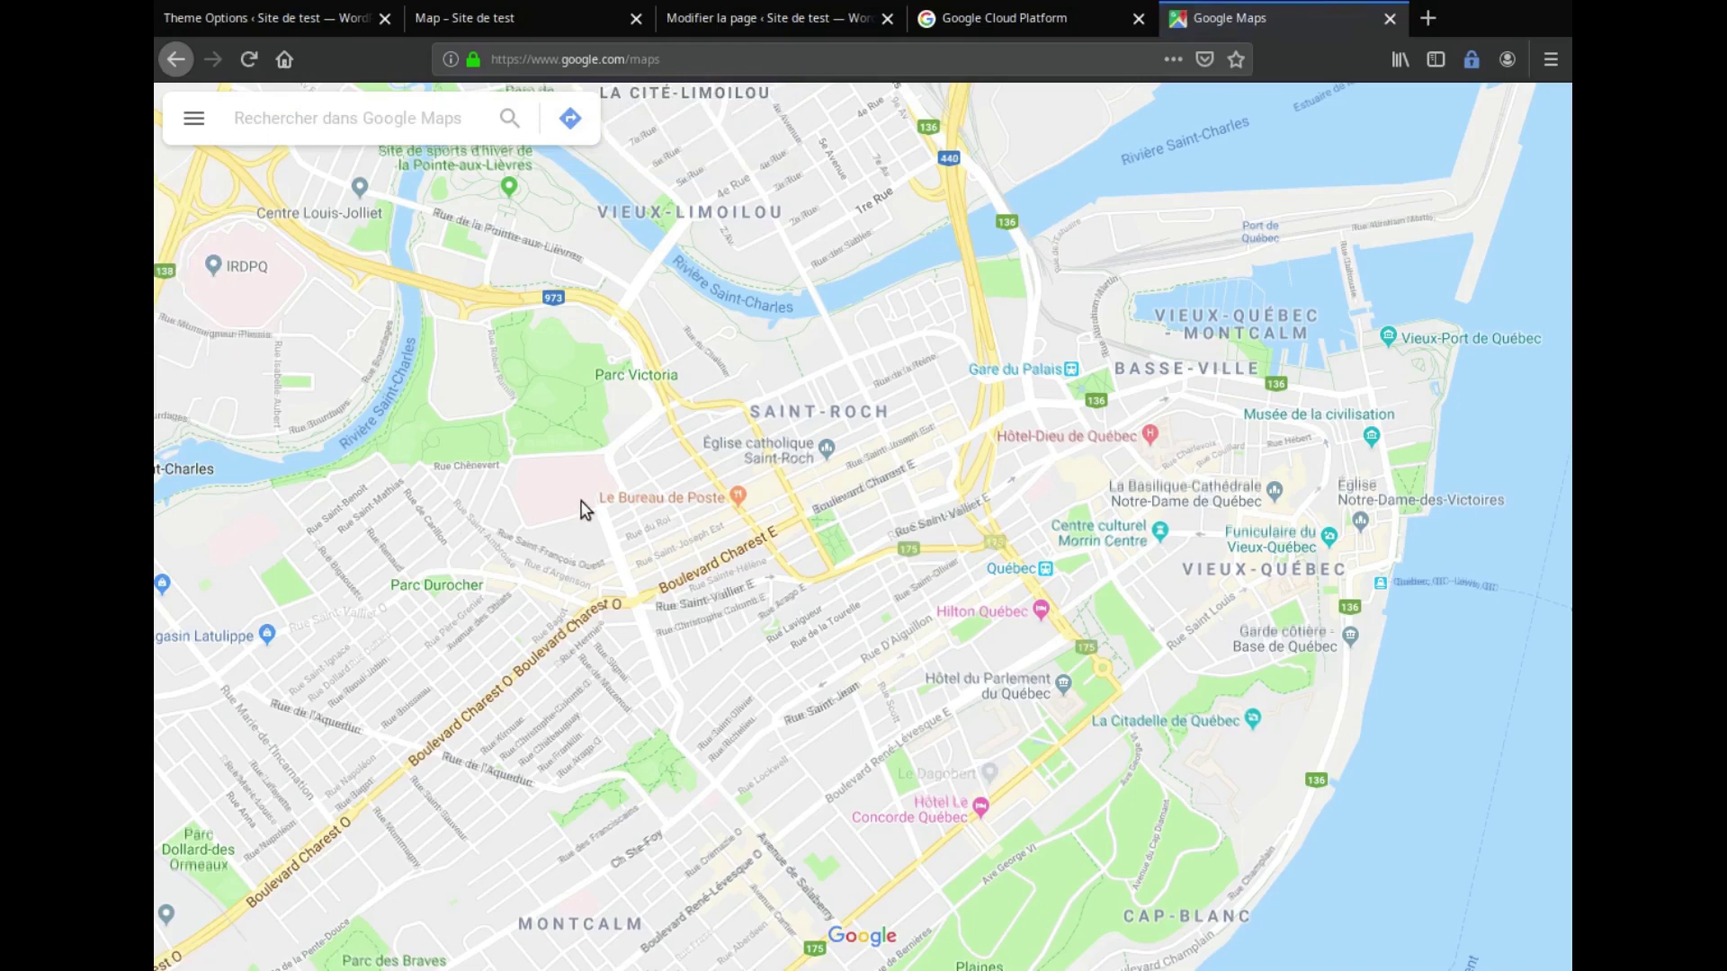
pyautogui.click(316, 122)
pyautogui.write('775 New York Ave, Brooklyn, Kings, New York 11203')
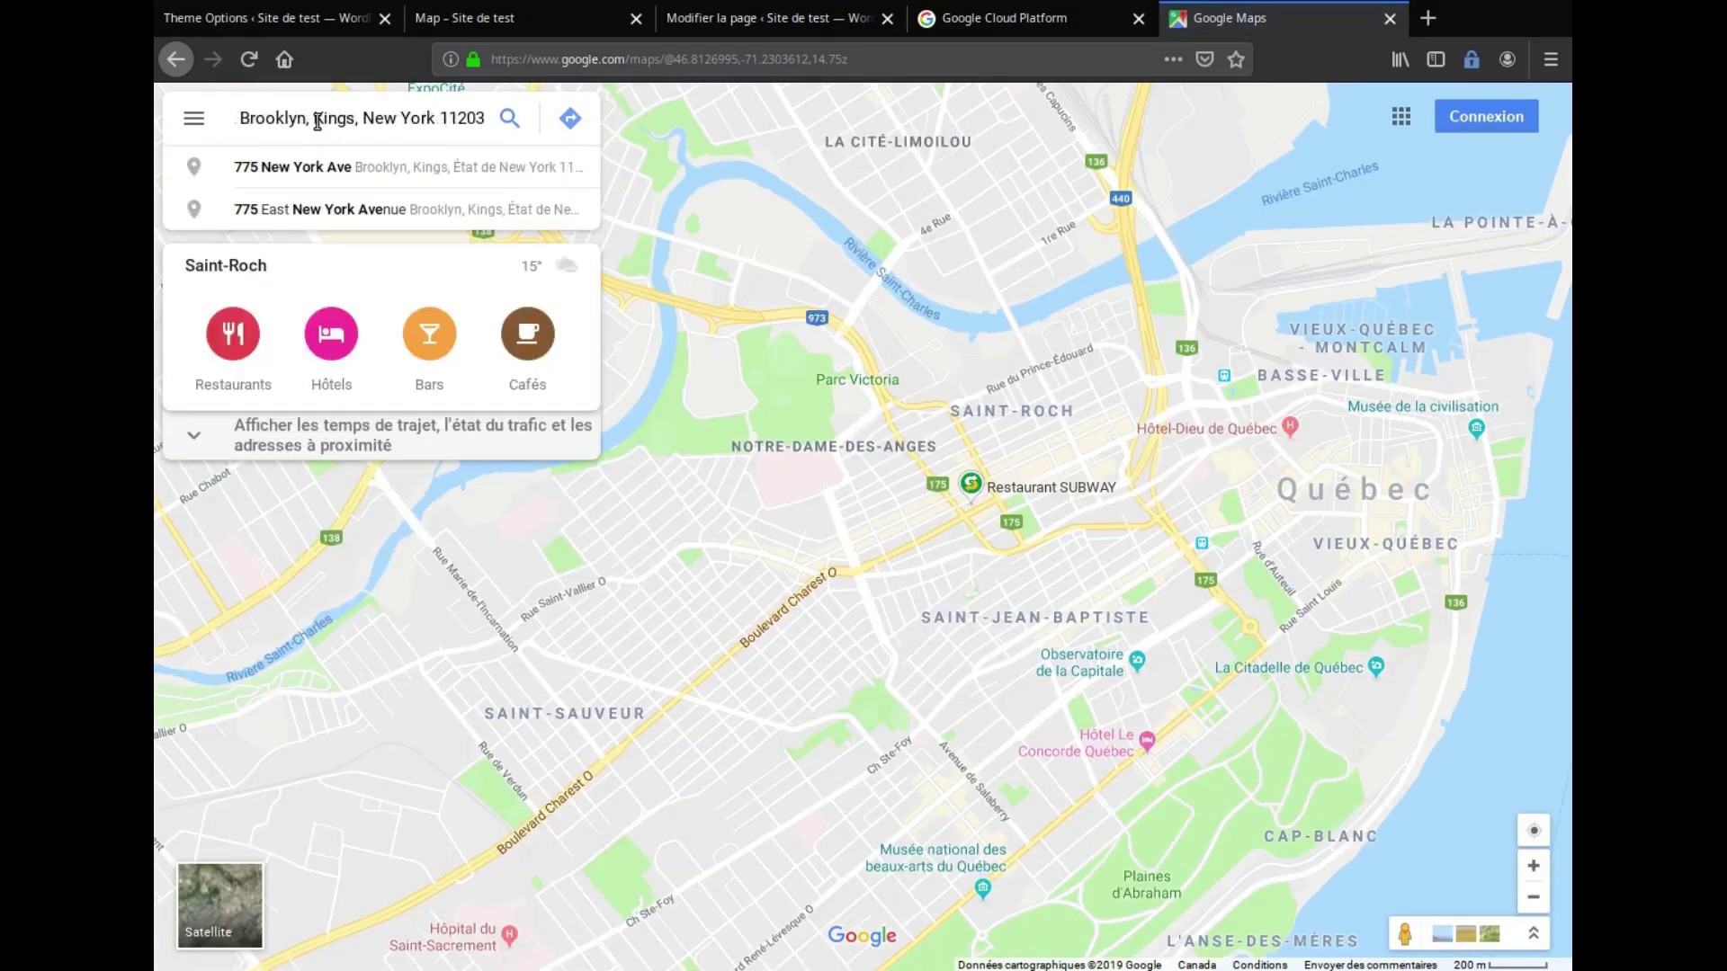
pyautogui.click(314, 121)
pyautogui.tripleClick(319, 114)
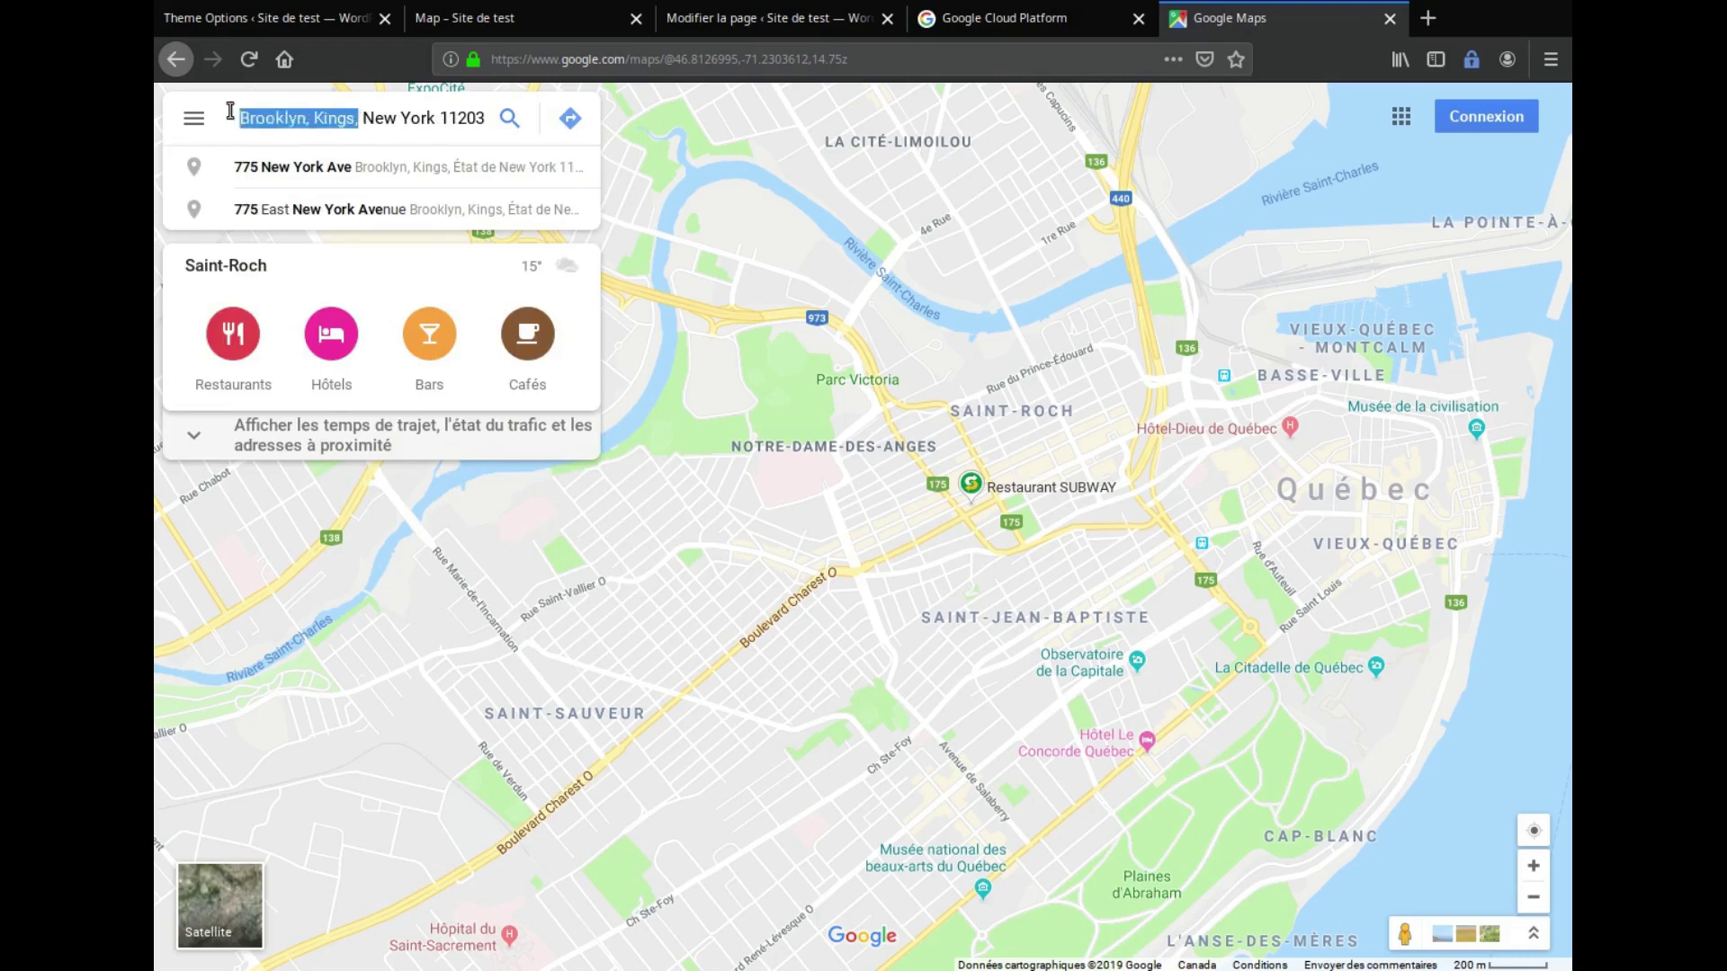
pyautogui.click(323, 118)
pyautogui.press('Return')
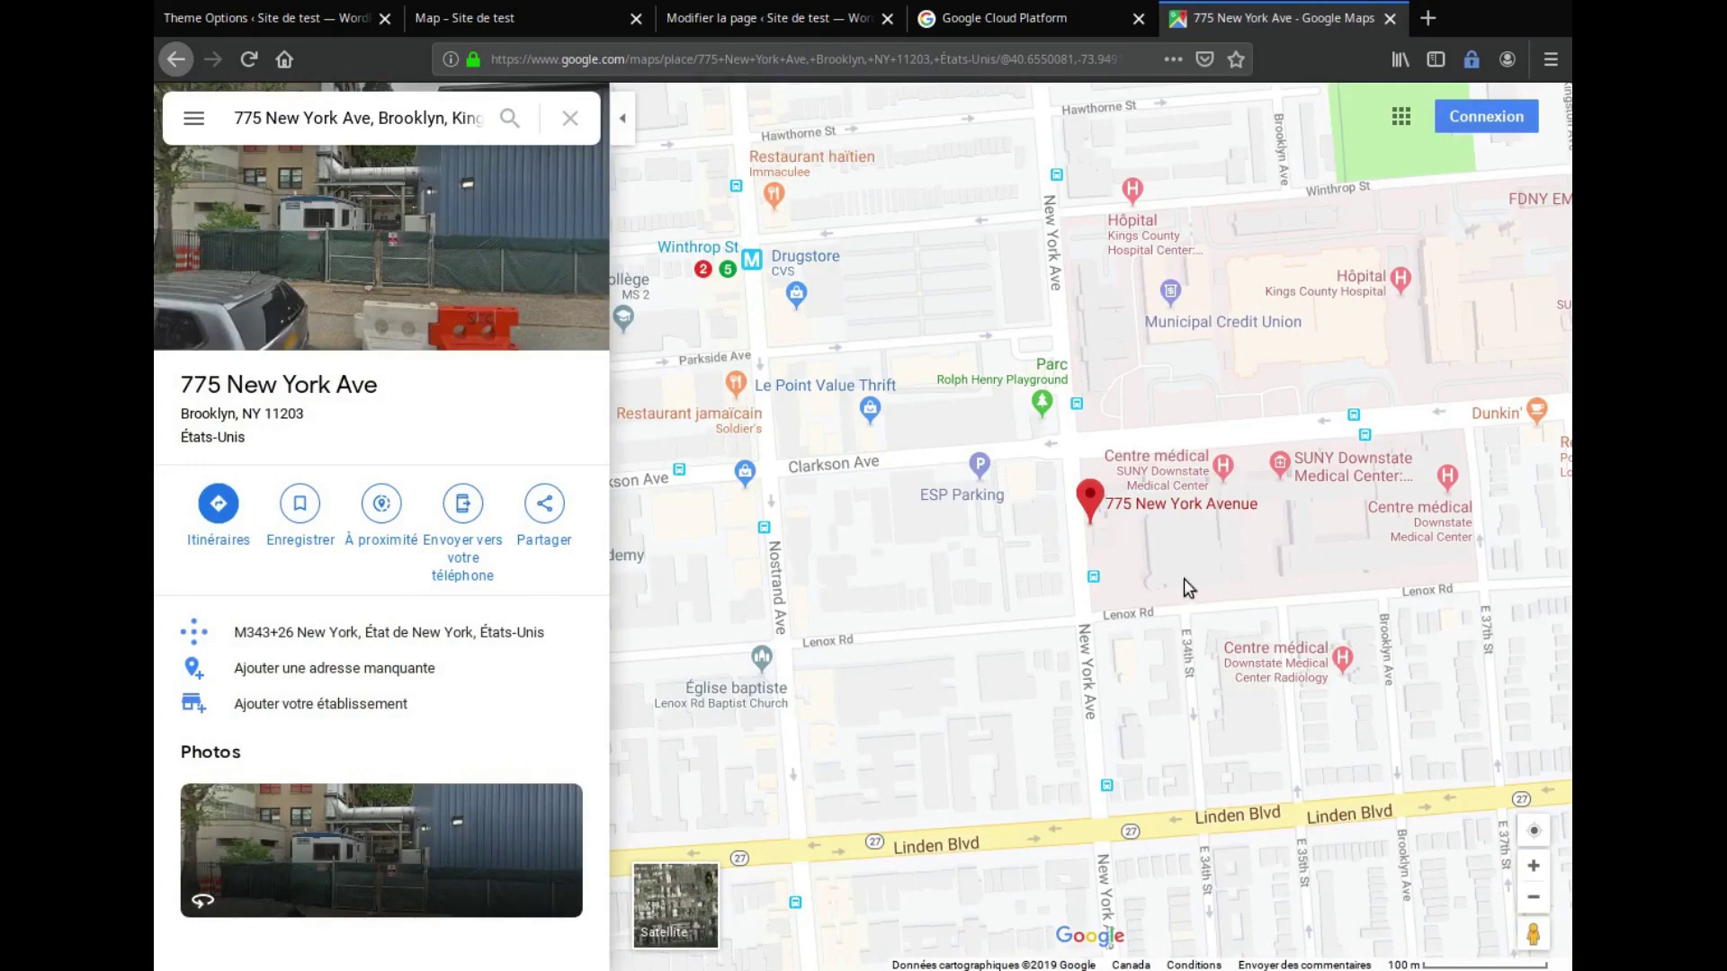
# Copy the 'Intégrer une carte' iframe code for 775 New York Ave from Partager
pyautogui.click(545, 514)
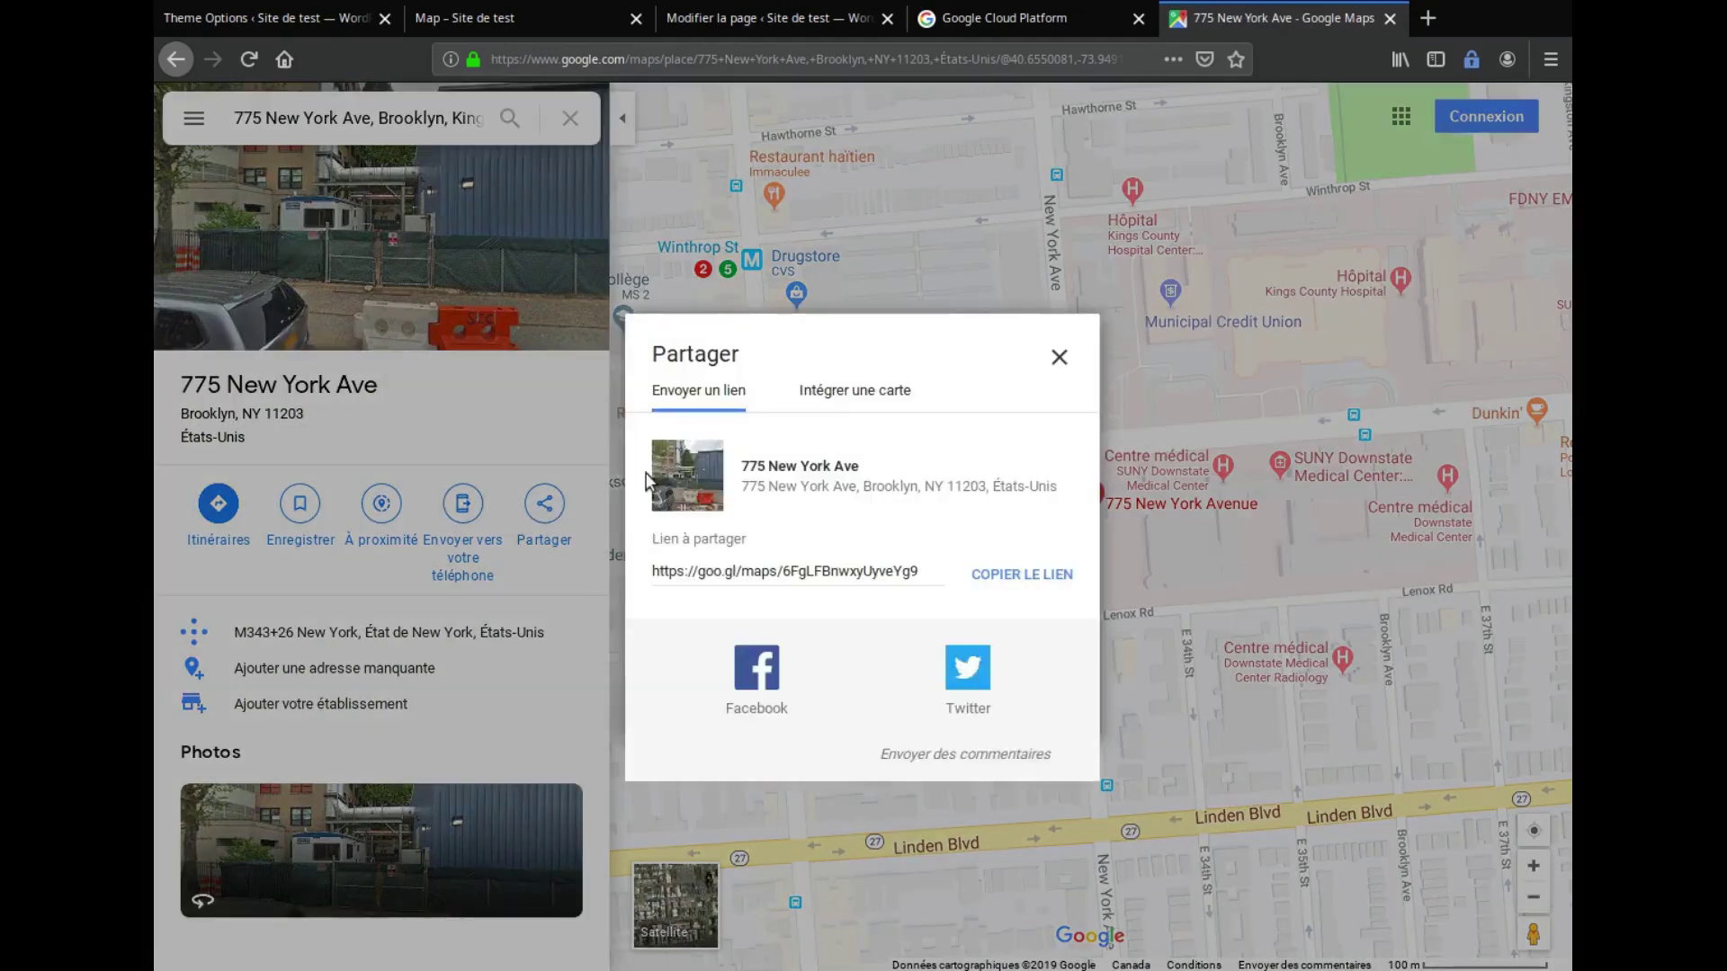
pyautogui.click(856, 397)
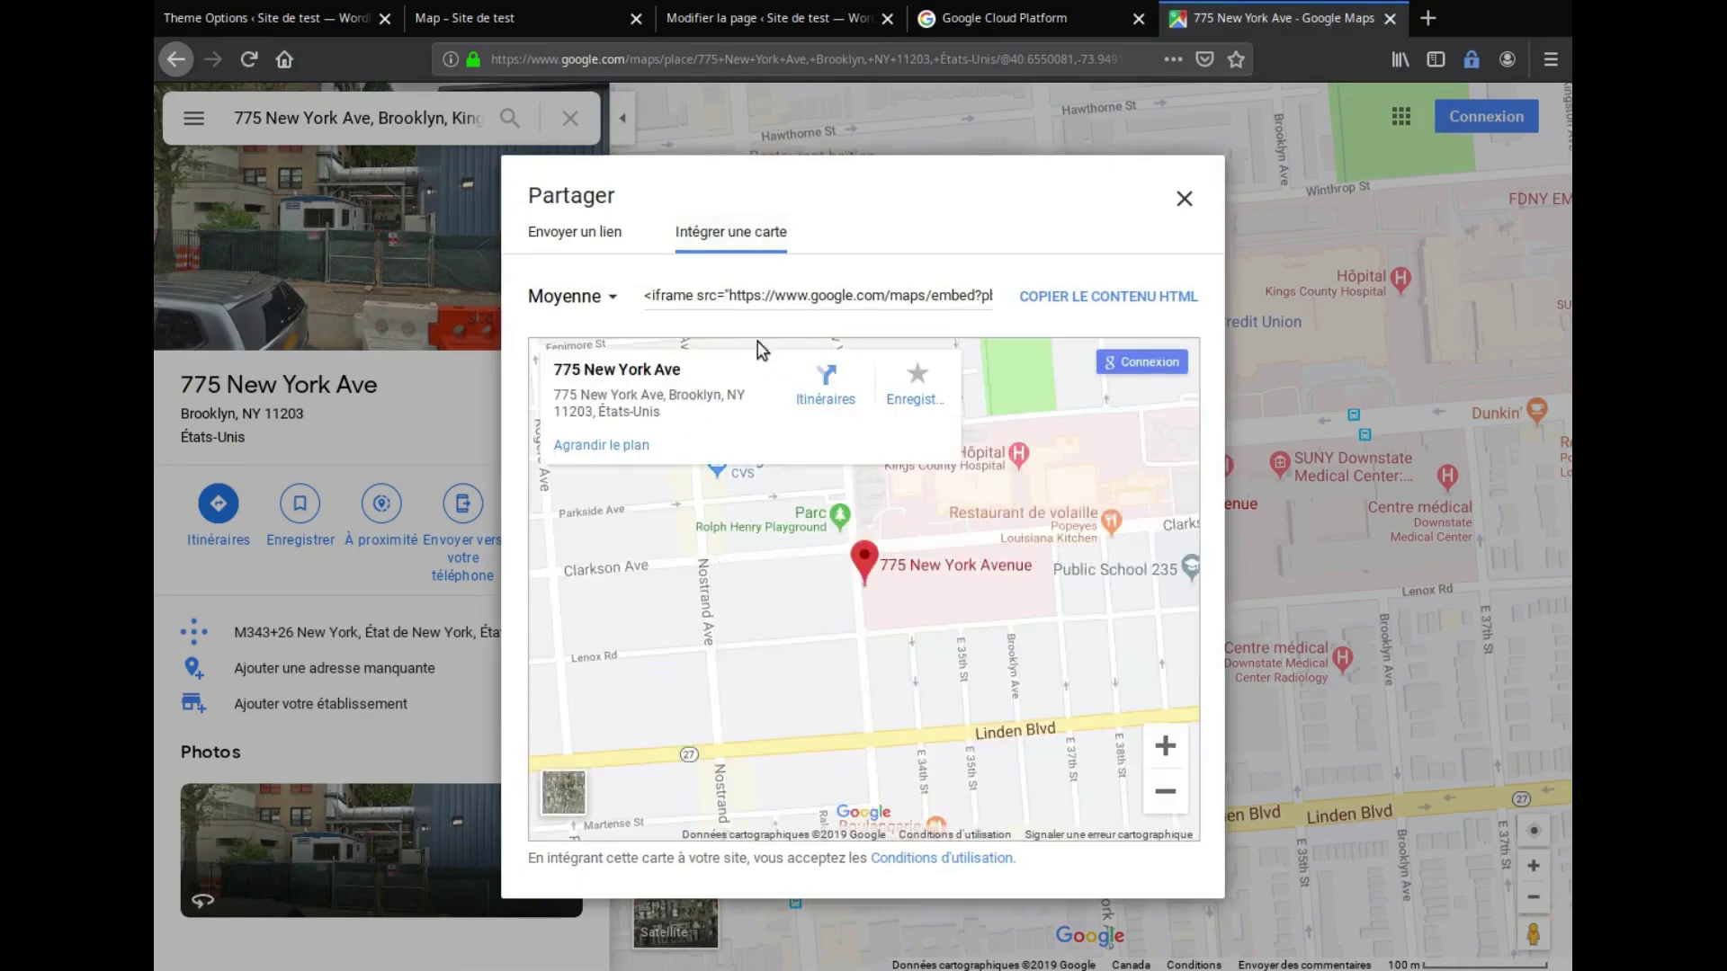
pyautogui.click(734, 297)
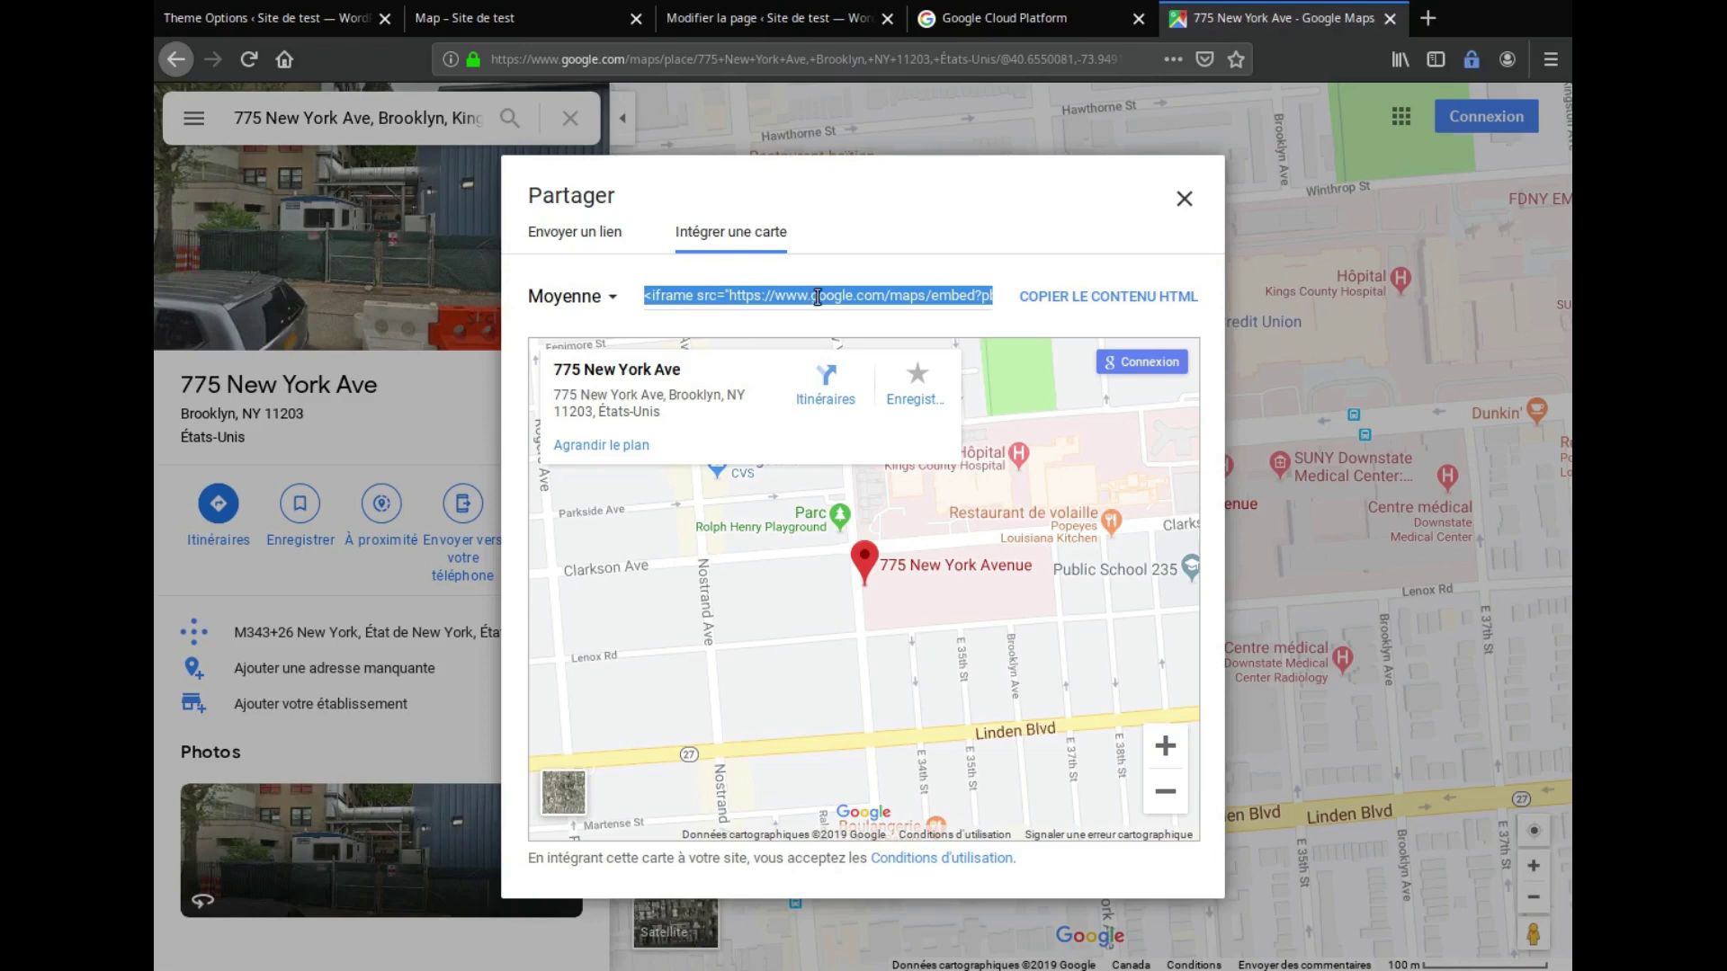
pyautogui.rightClick(880, 297)
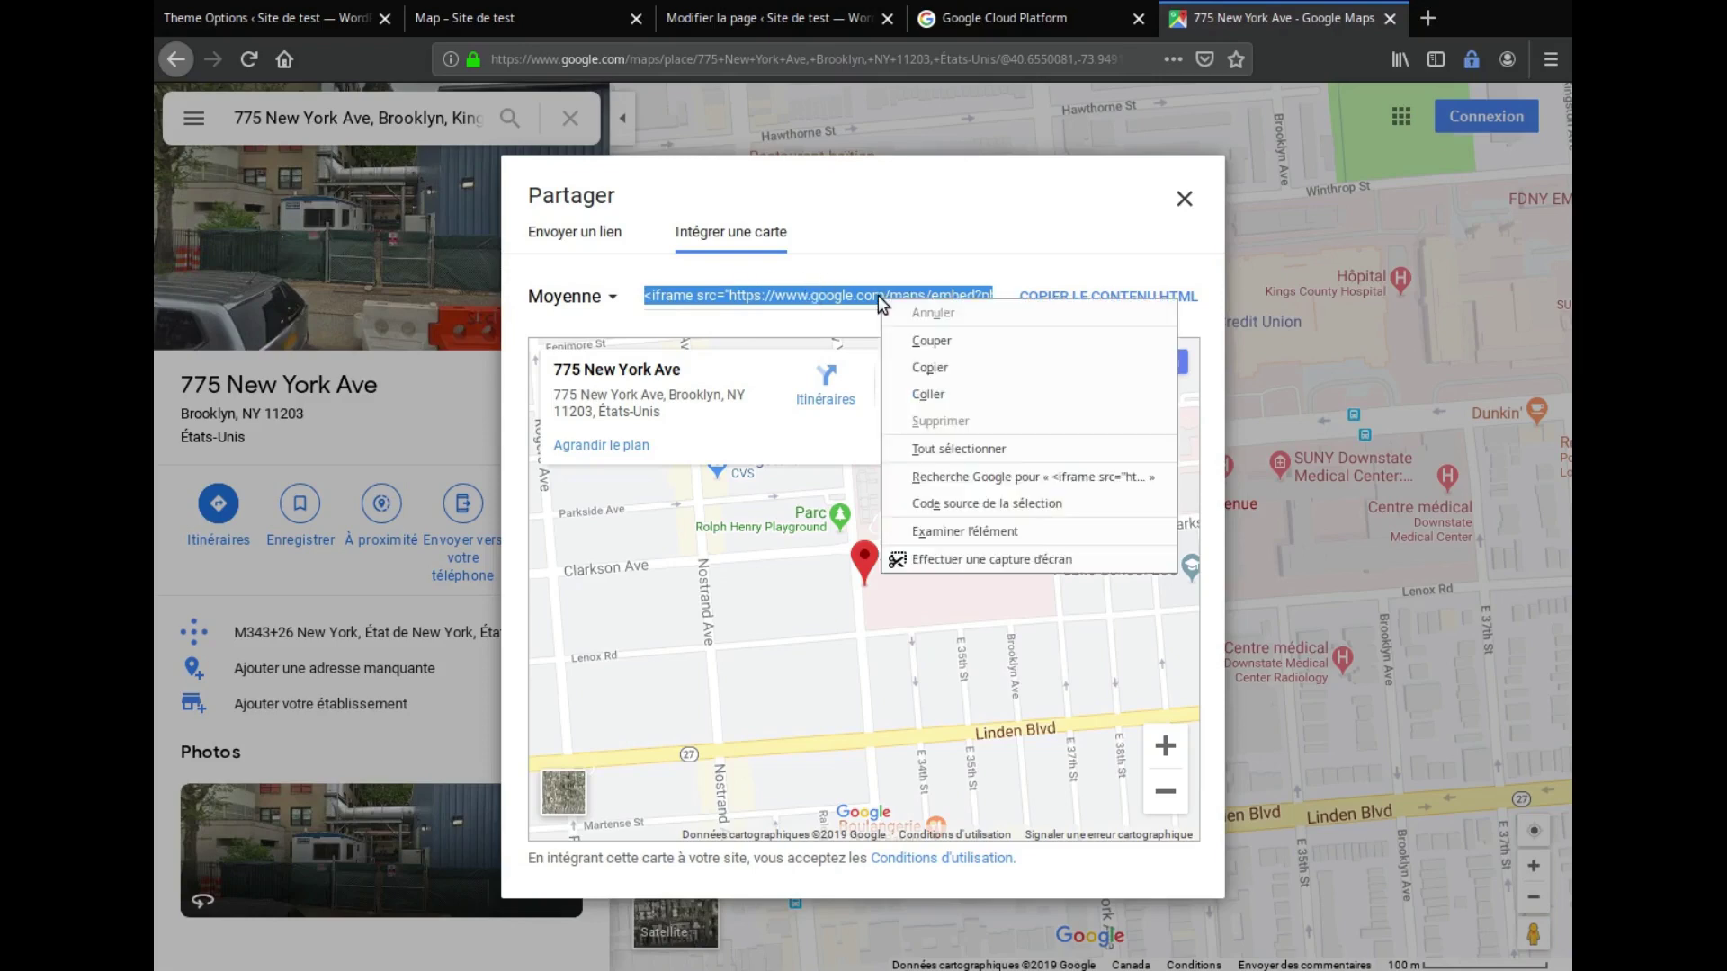
pyautogui.click(927, 357)
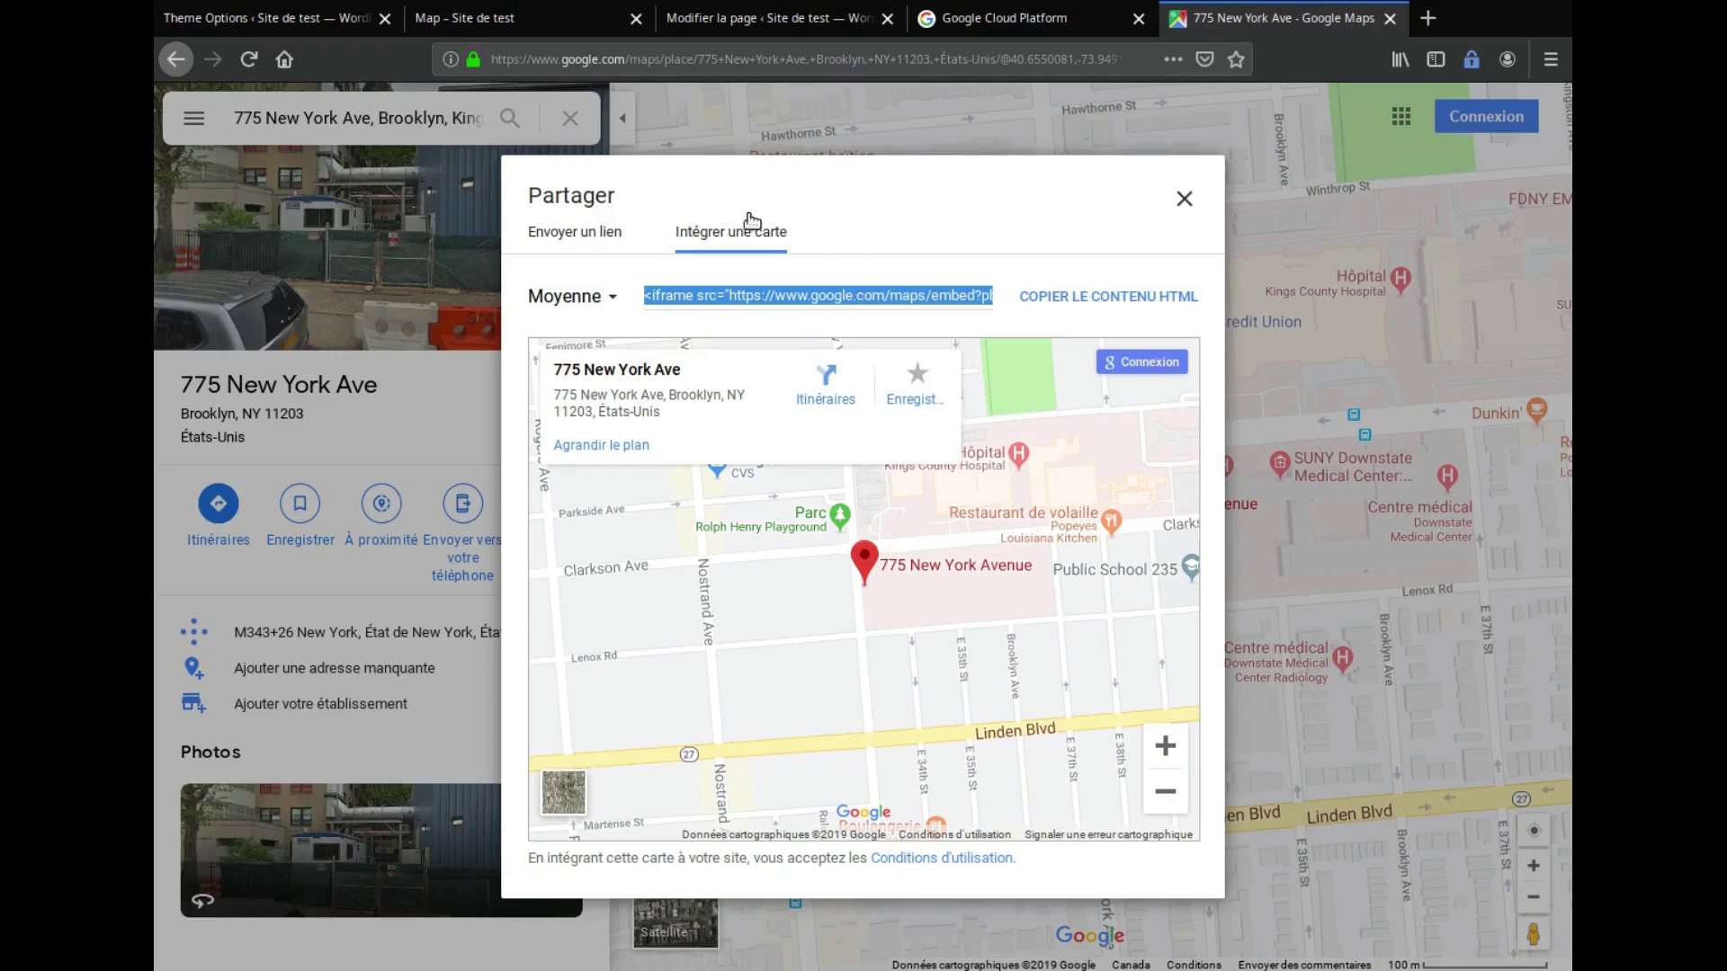
pyautogui.click(529, 19)
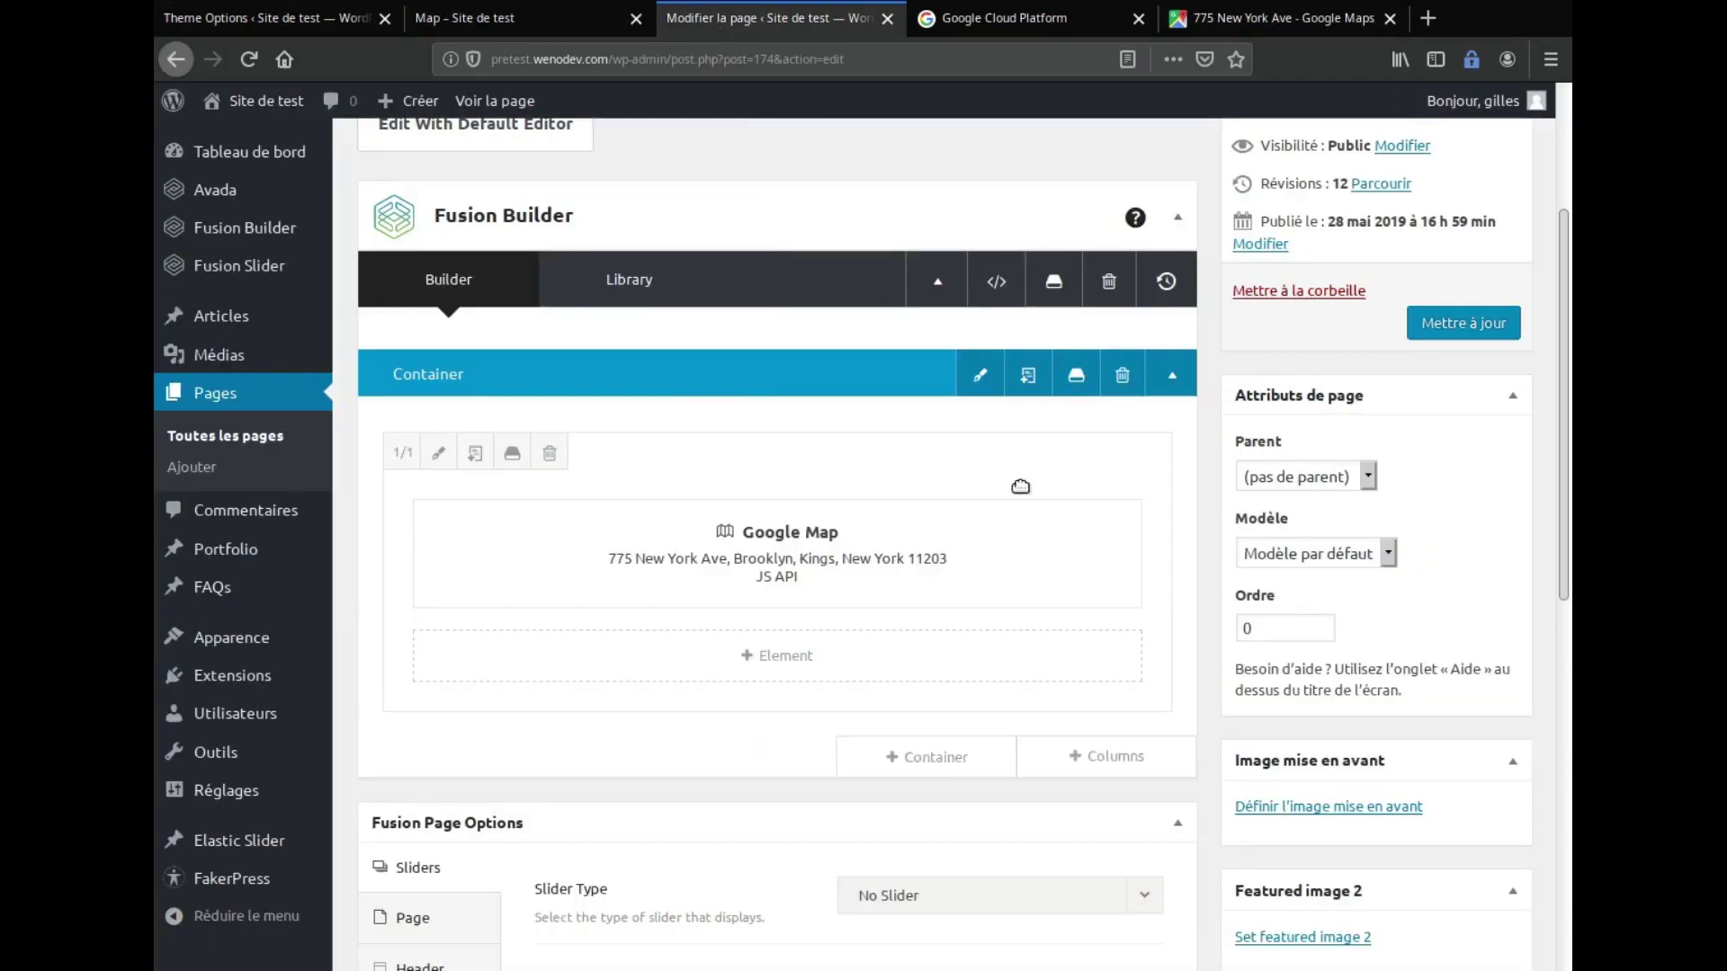
# Delete the old Google Map element and insert an empty Code Block element in its column
pyautogui.scroll(-2, 952, 471)
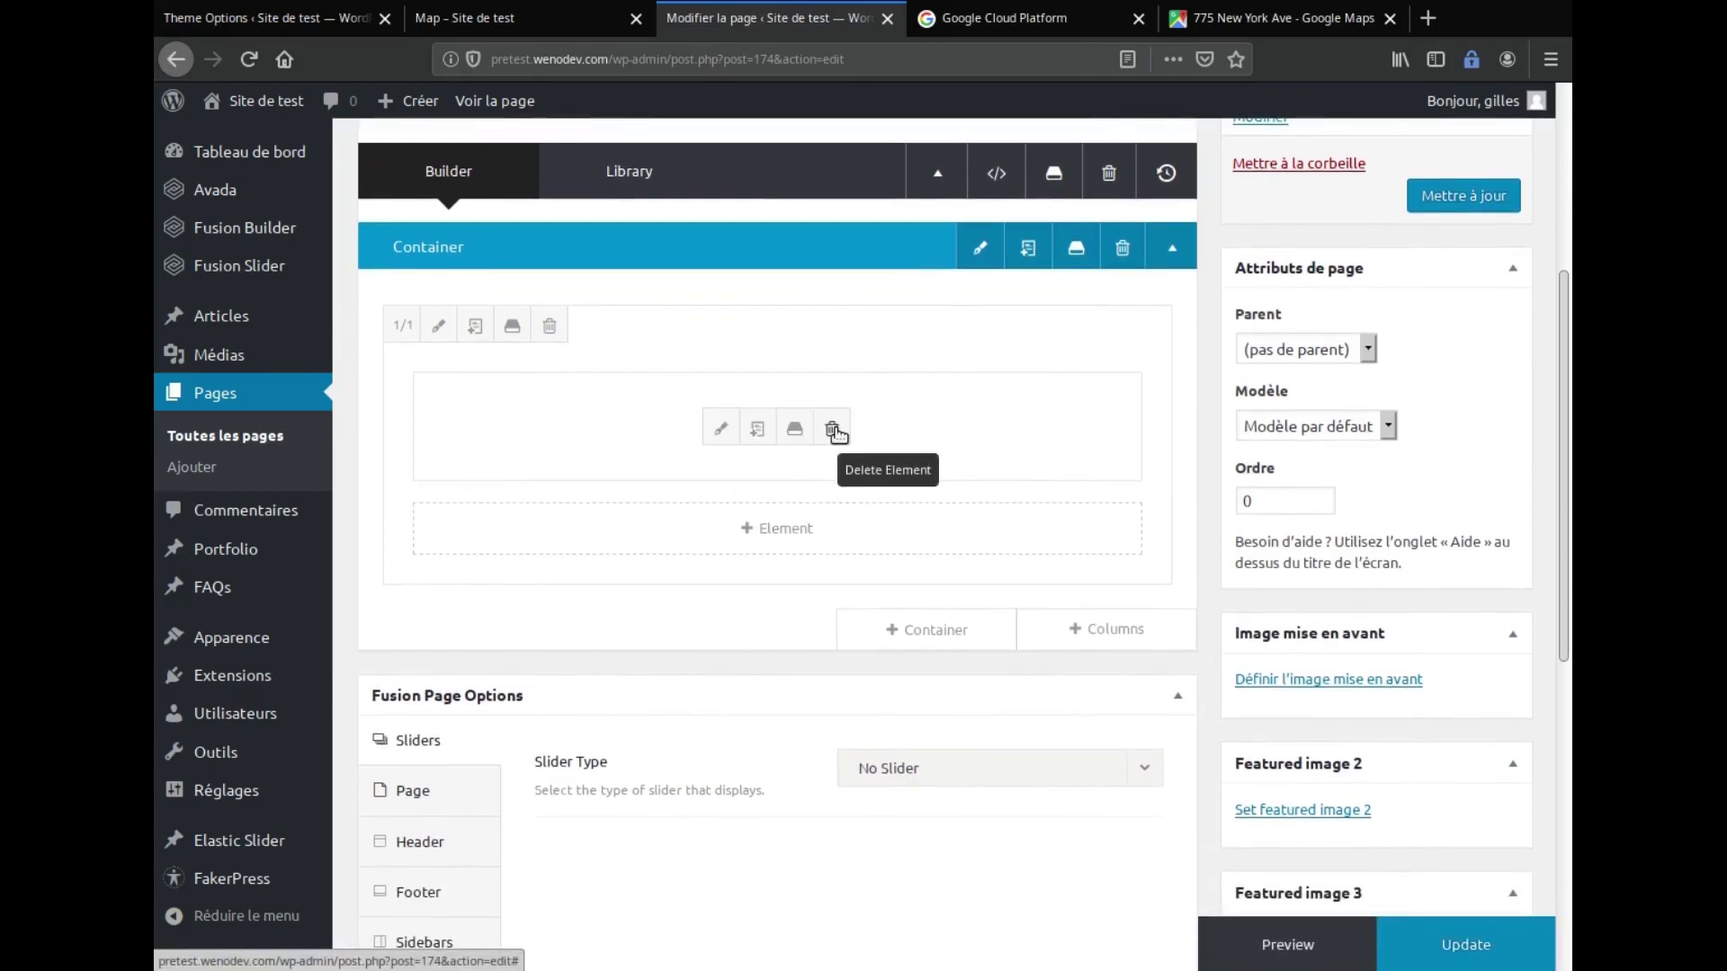
pyautogui.click(835, 435)
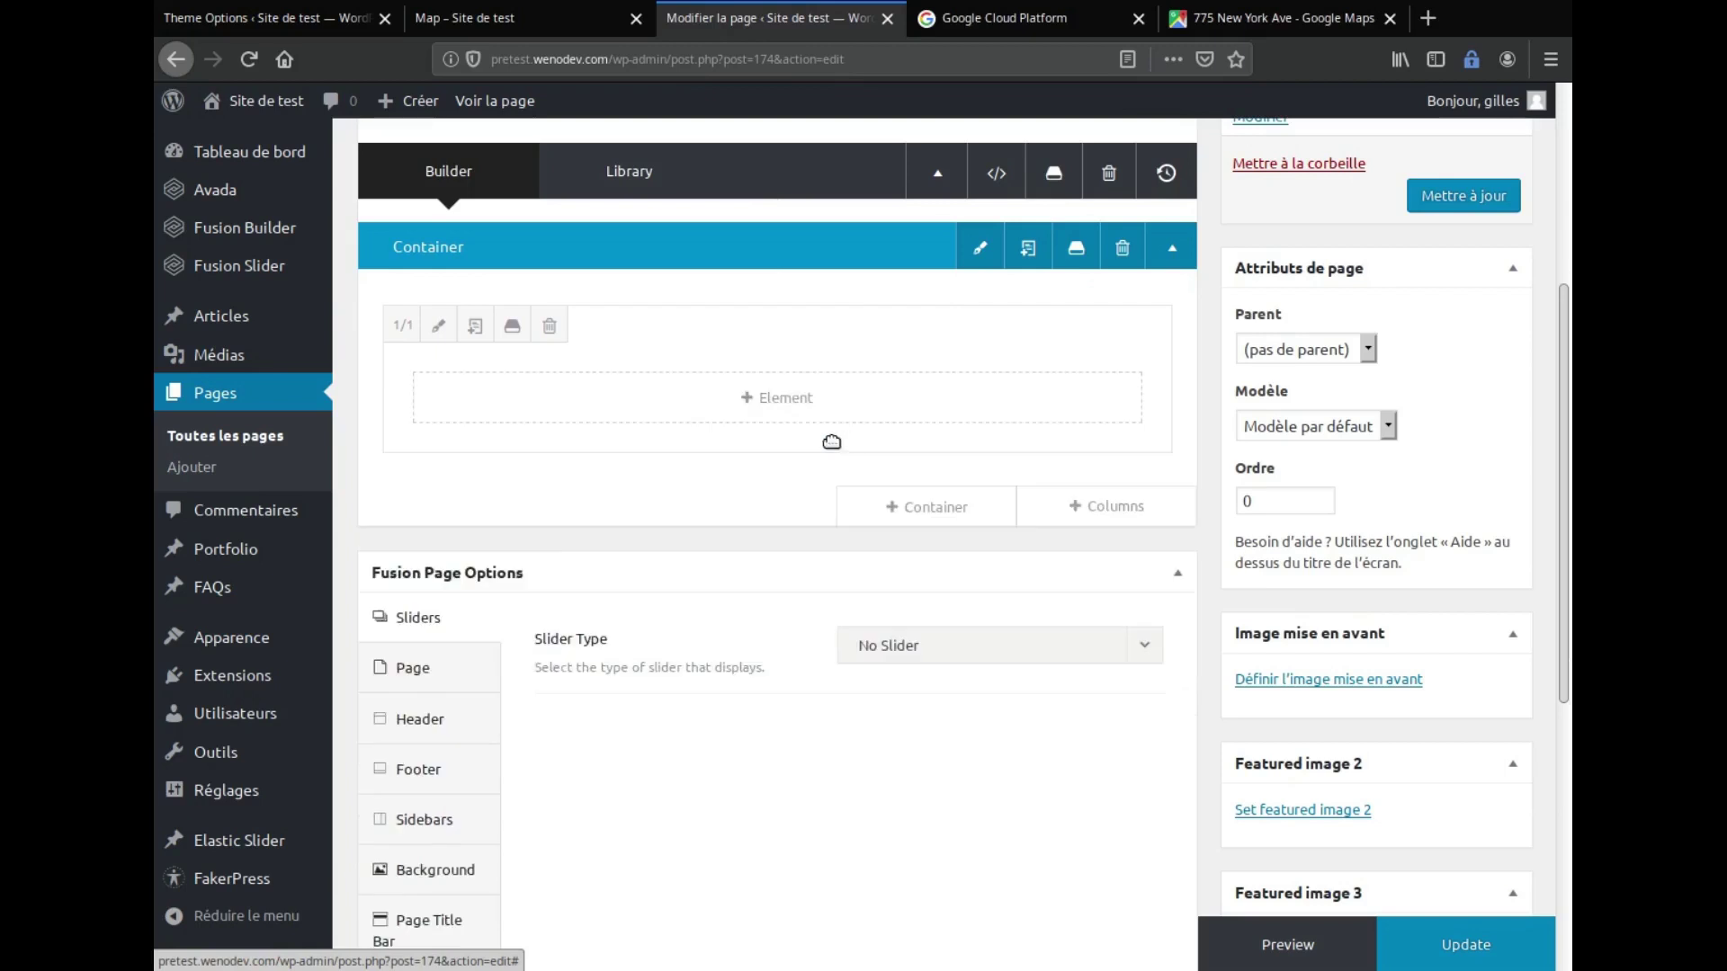
pyautogui.click(766, 402)
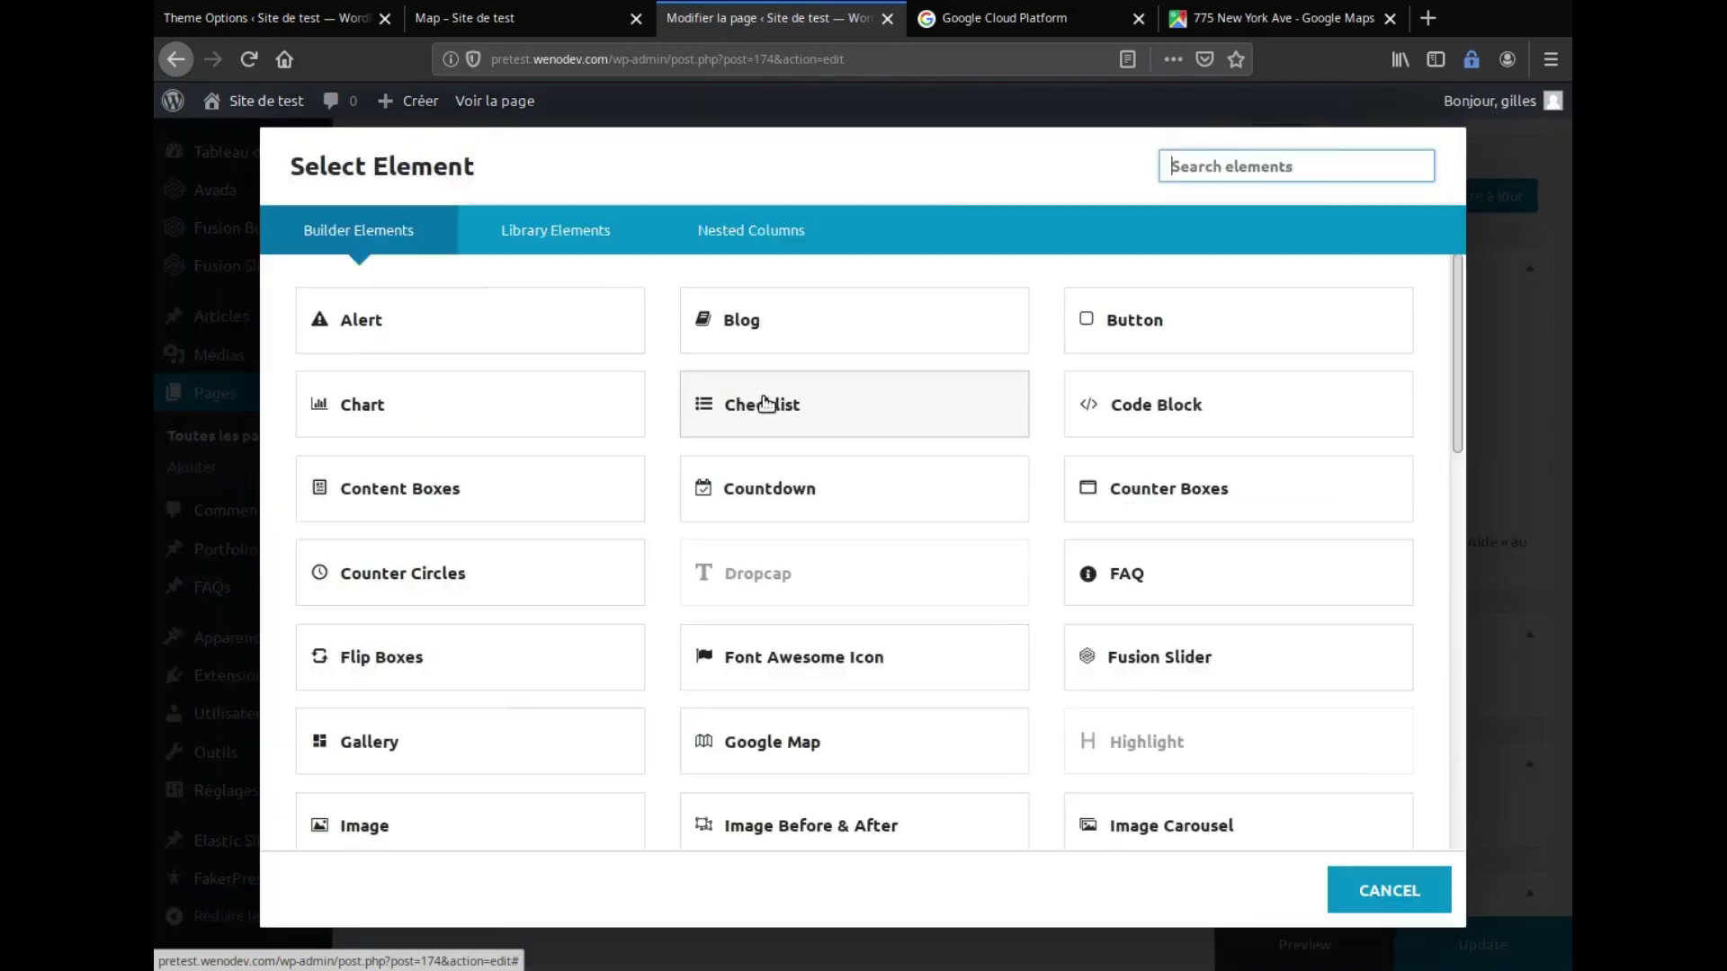
pyautogui.write('code')
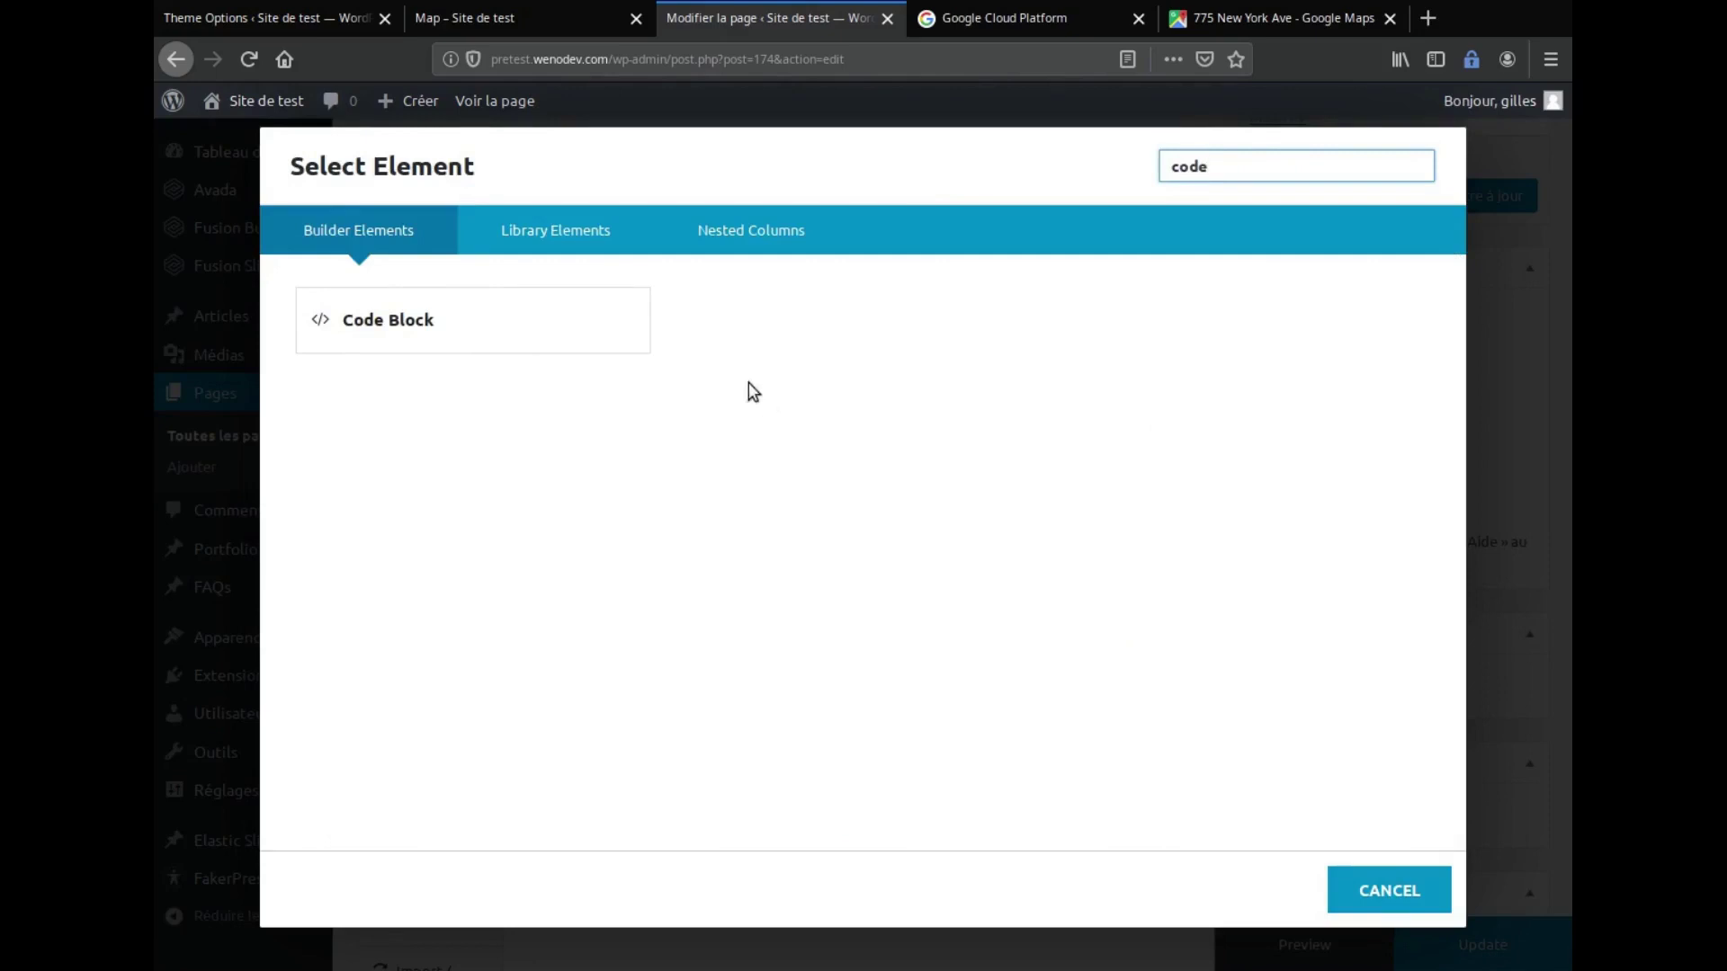
pyautogui.click(405, 324)
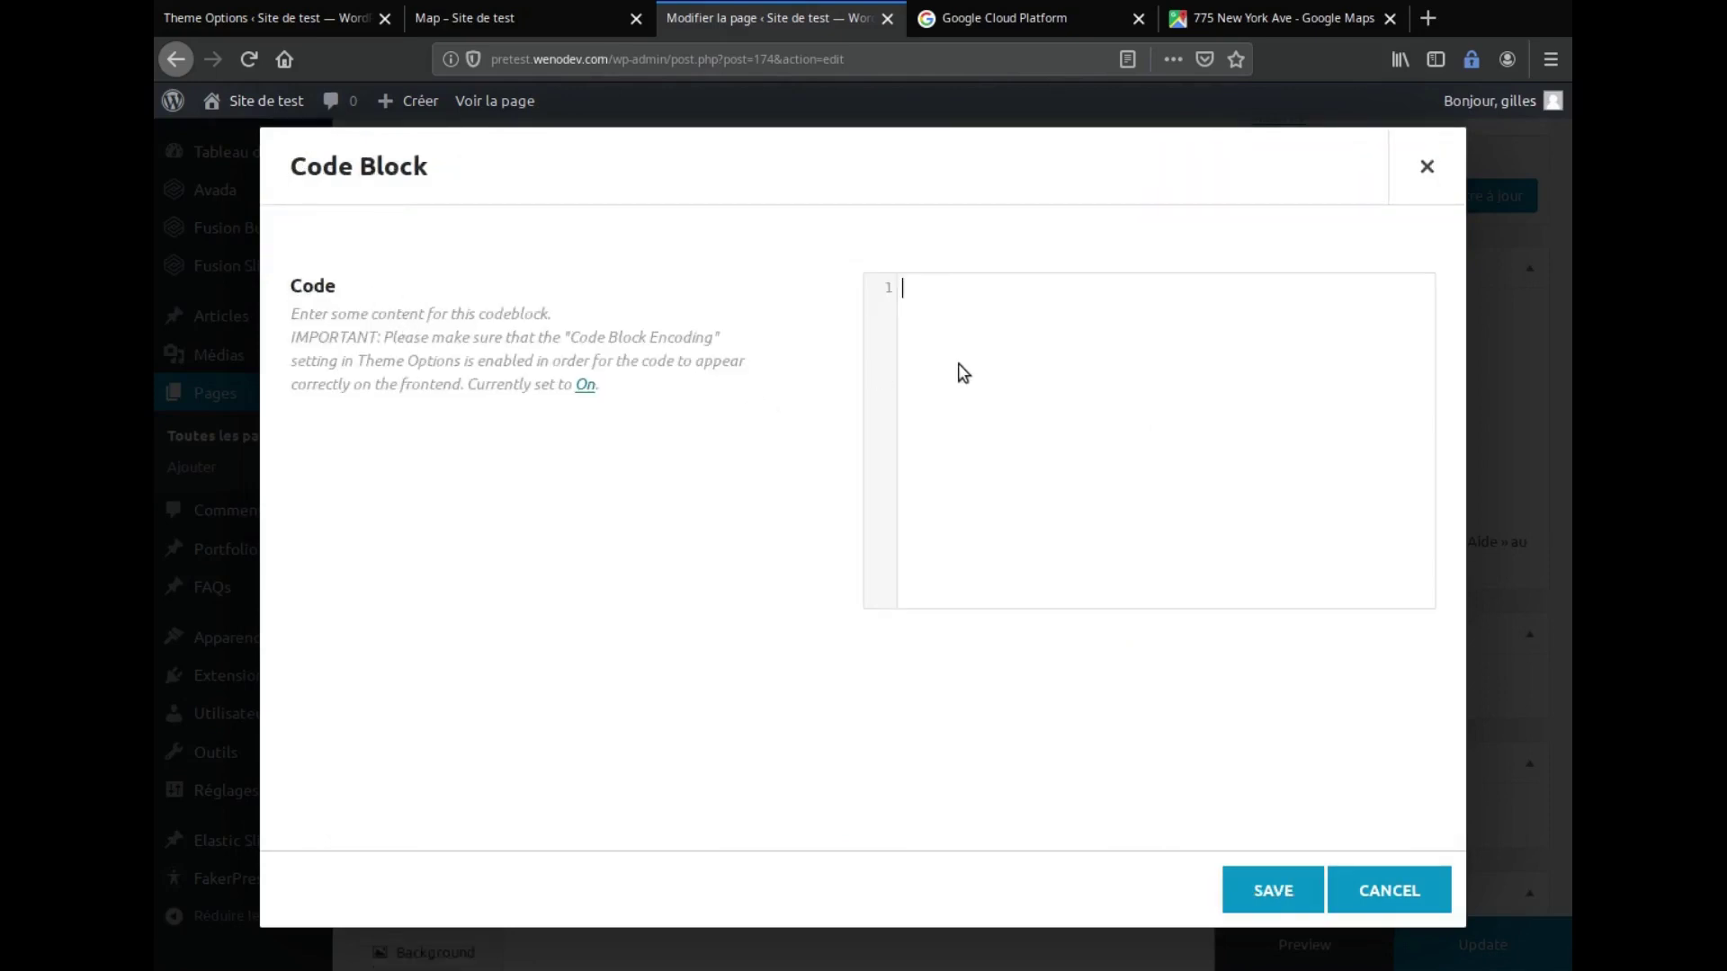
# Paste the 600×450 Google Maps iframe into the Code Block and save it
pyautogui.rightClick(943, 341)
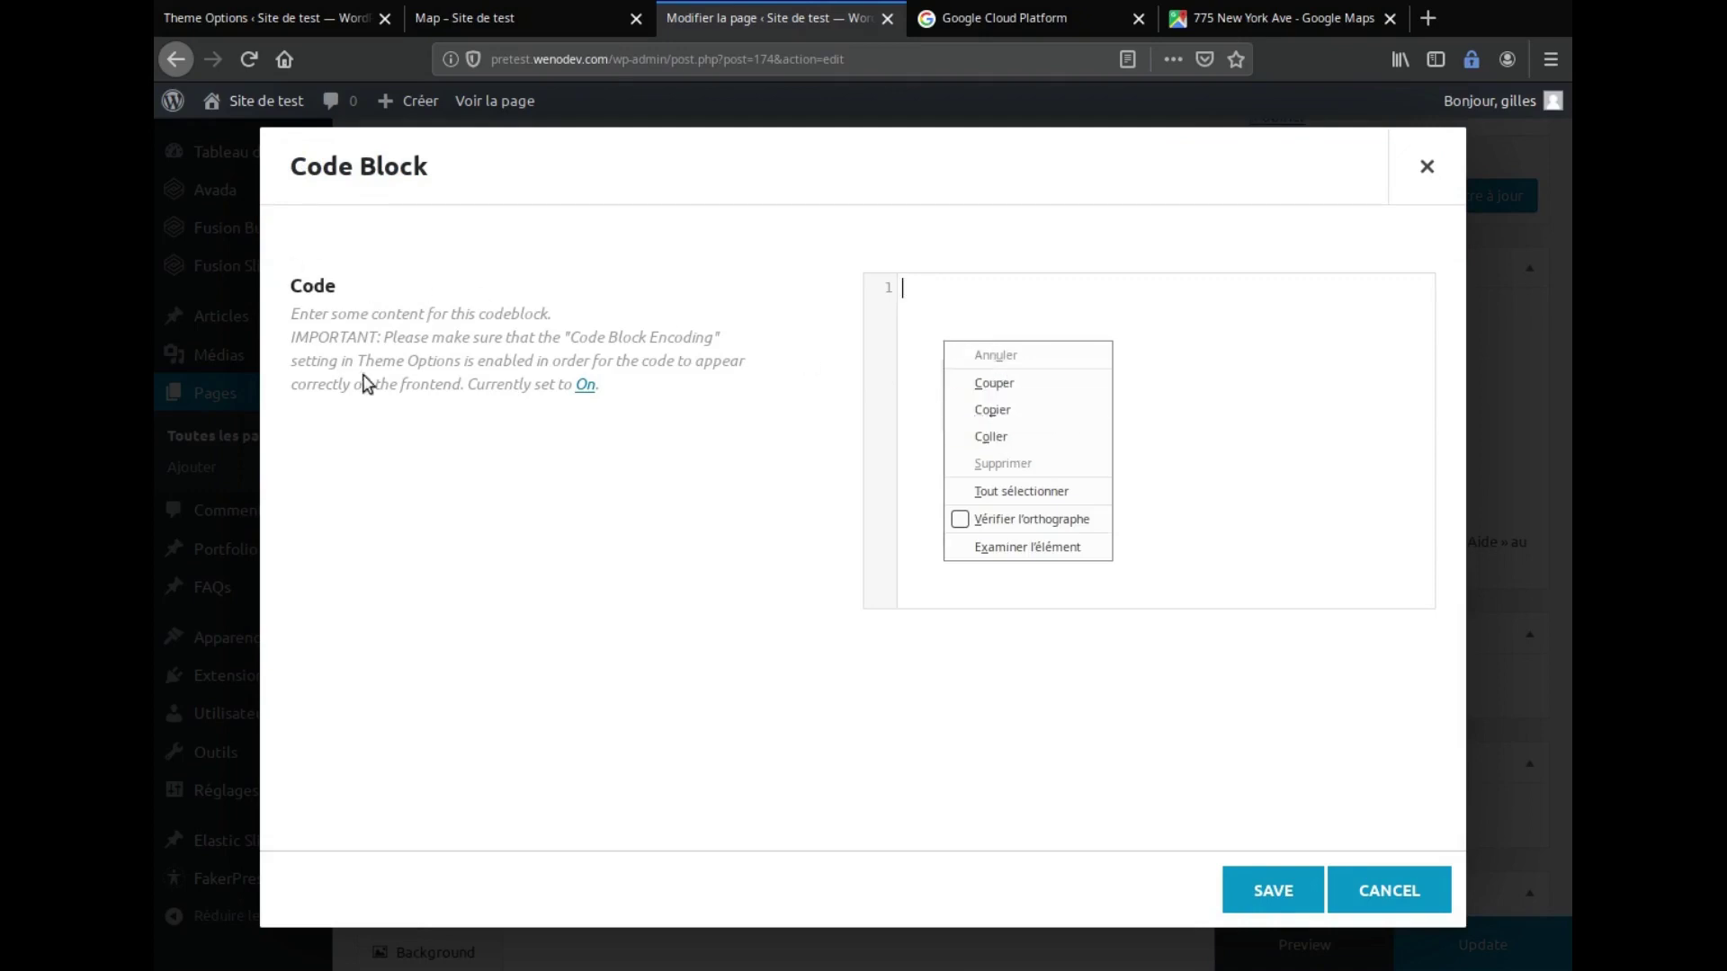
pyautogui.click(1009, 439)
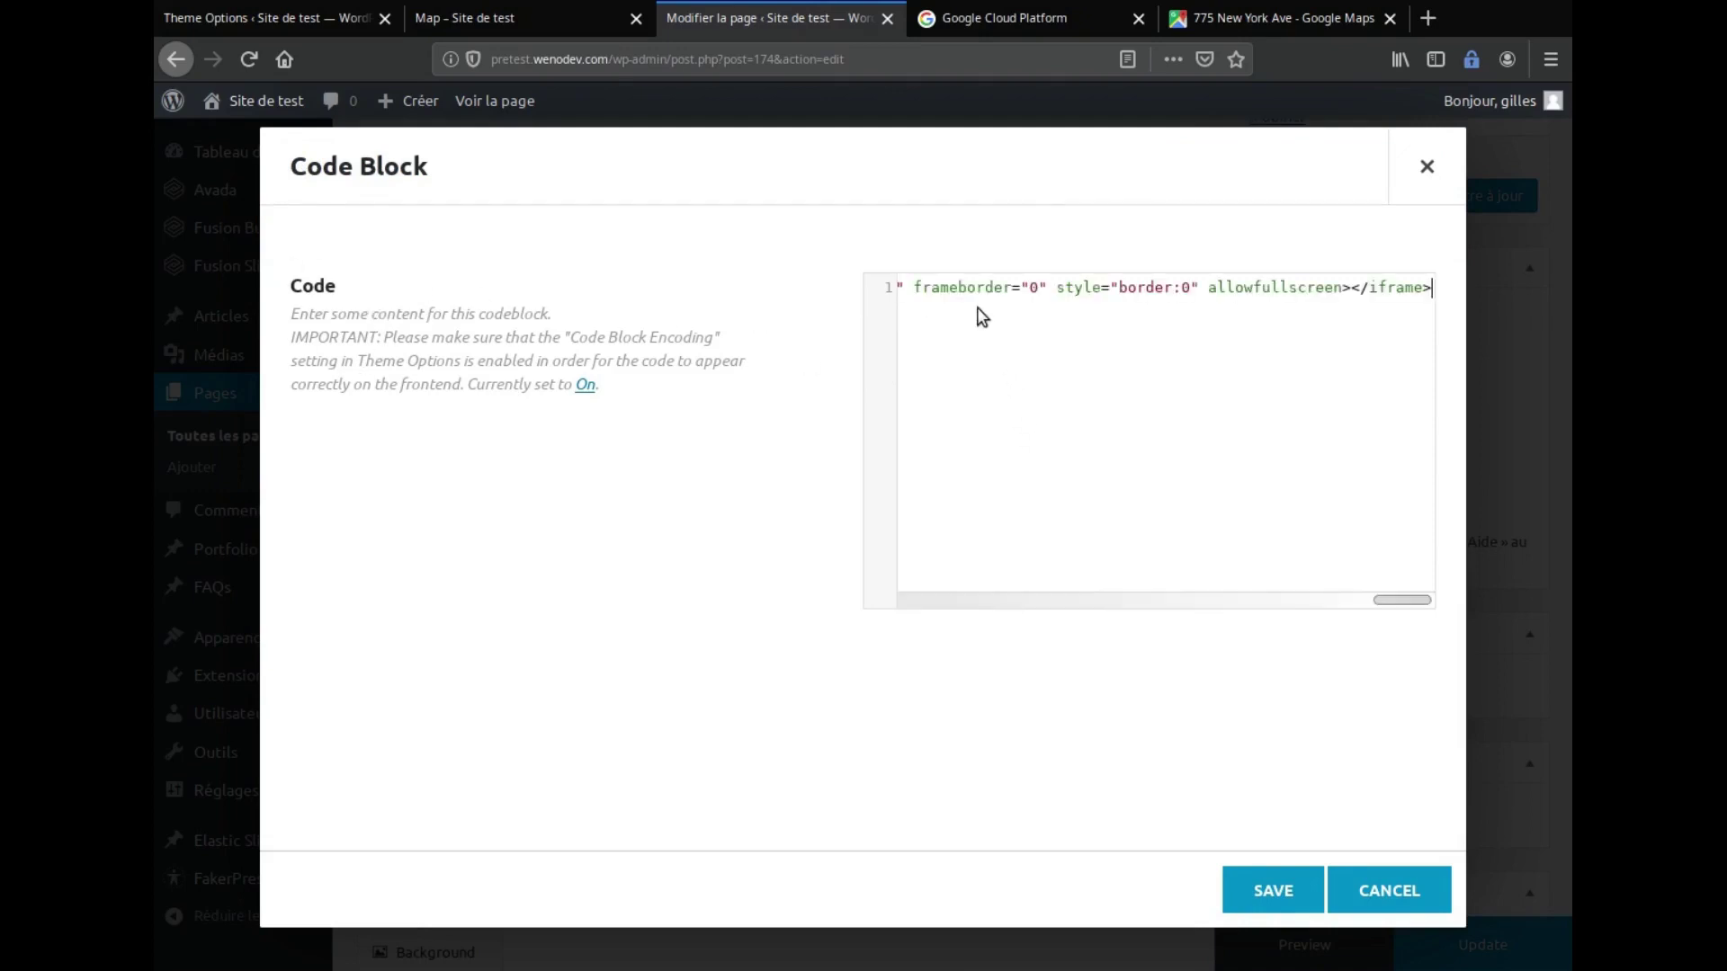
pyautogui.moveTo(1388, 597); pyautogui.dragTo(1318, 584)
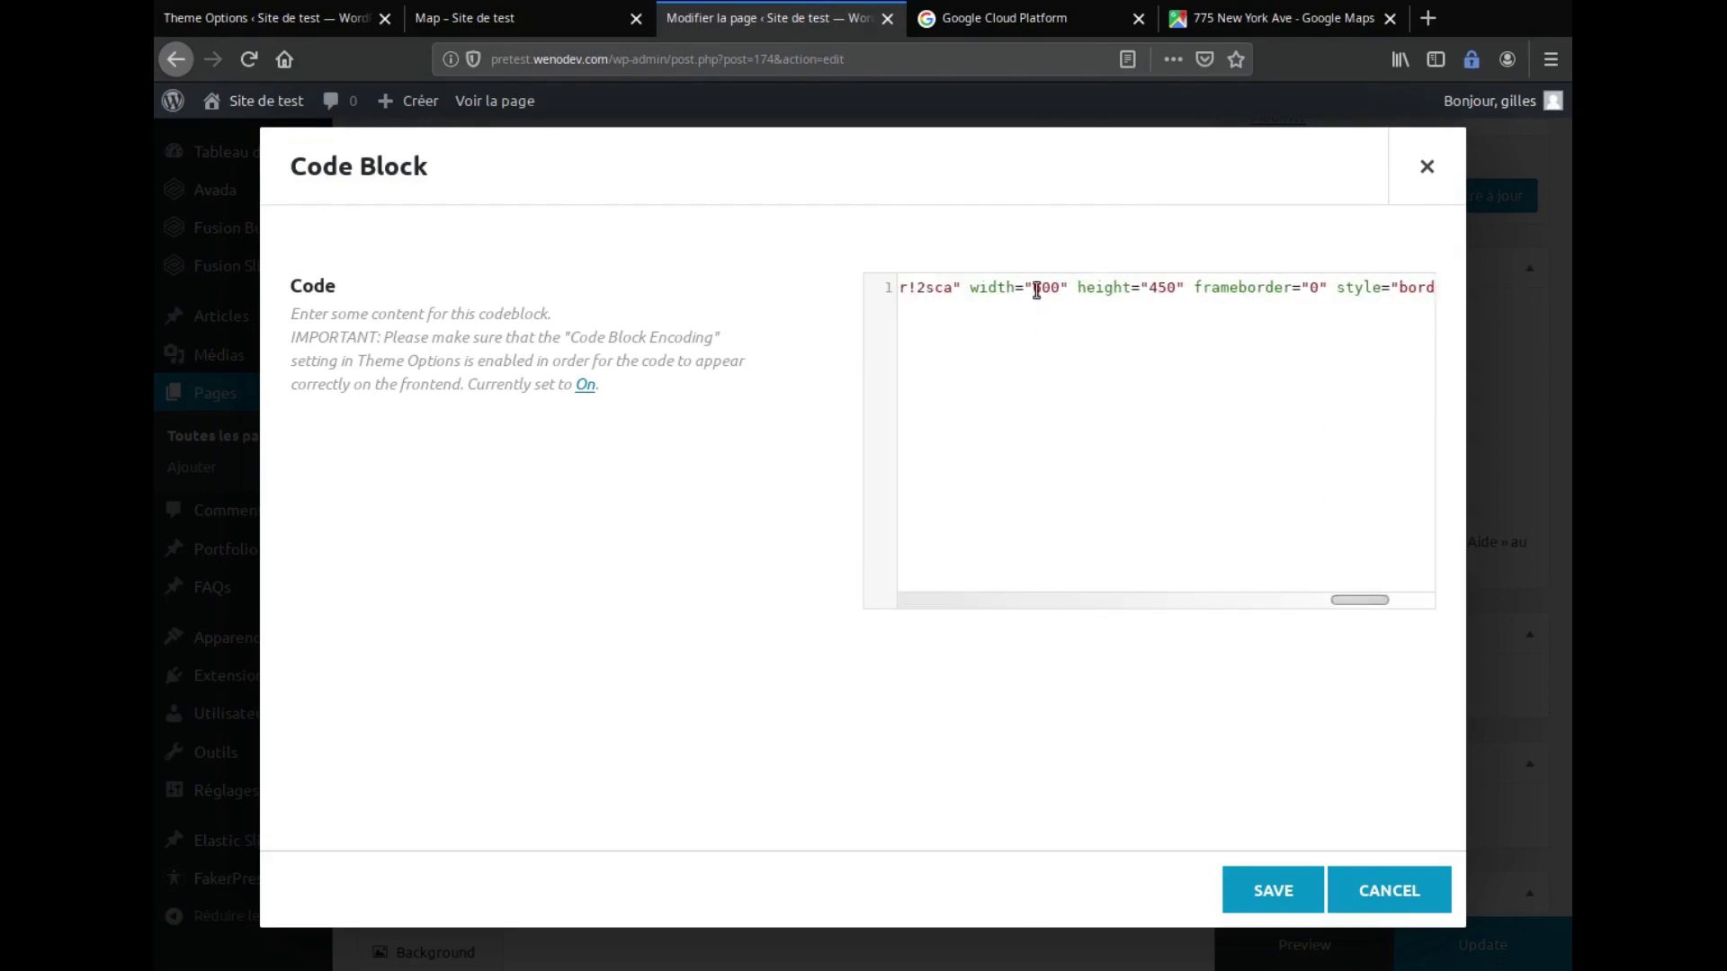
pyautogui.doubleClick(1161, 287)
pyautogui.moveTo(1378, 597); pyautogui.dragTo(1356, 601)
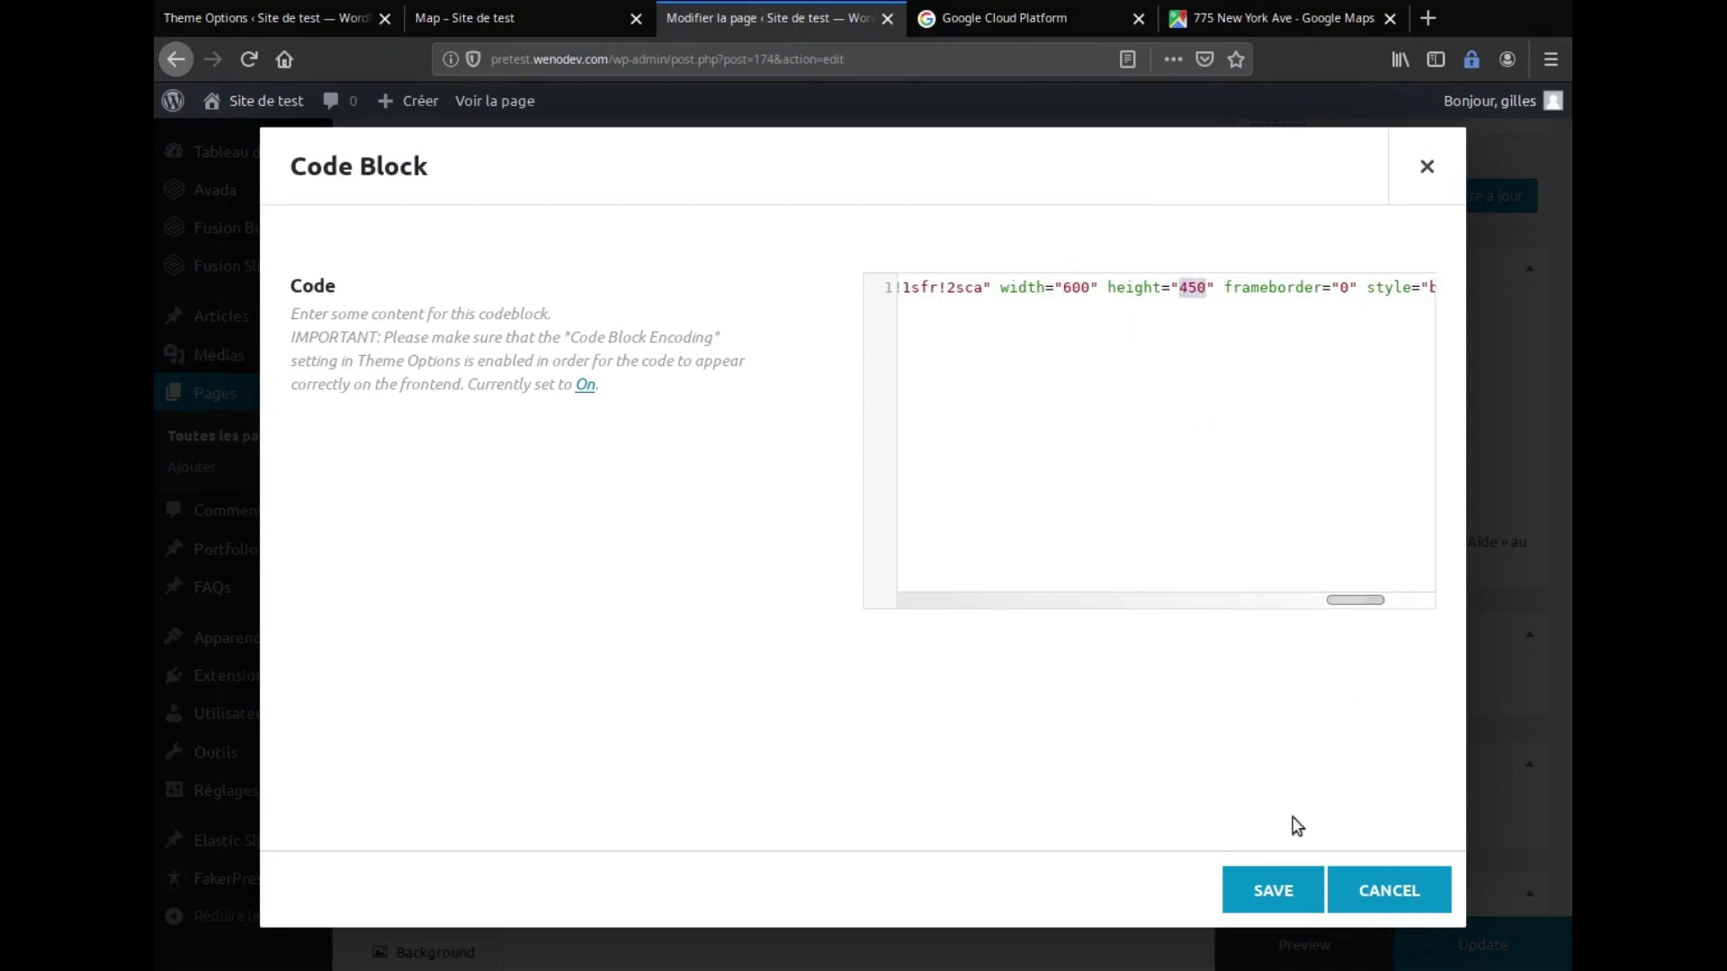
pyautogui.click(1270, 890)
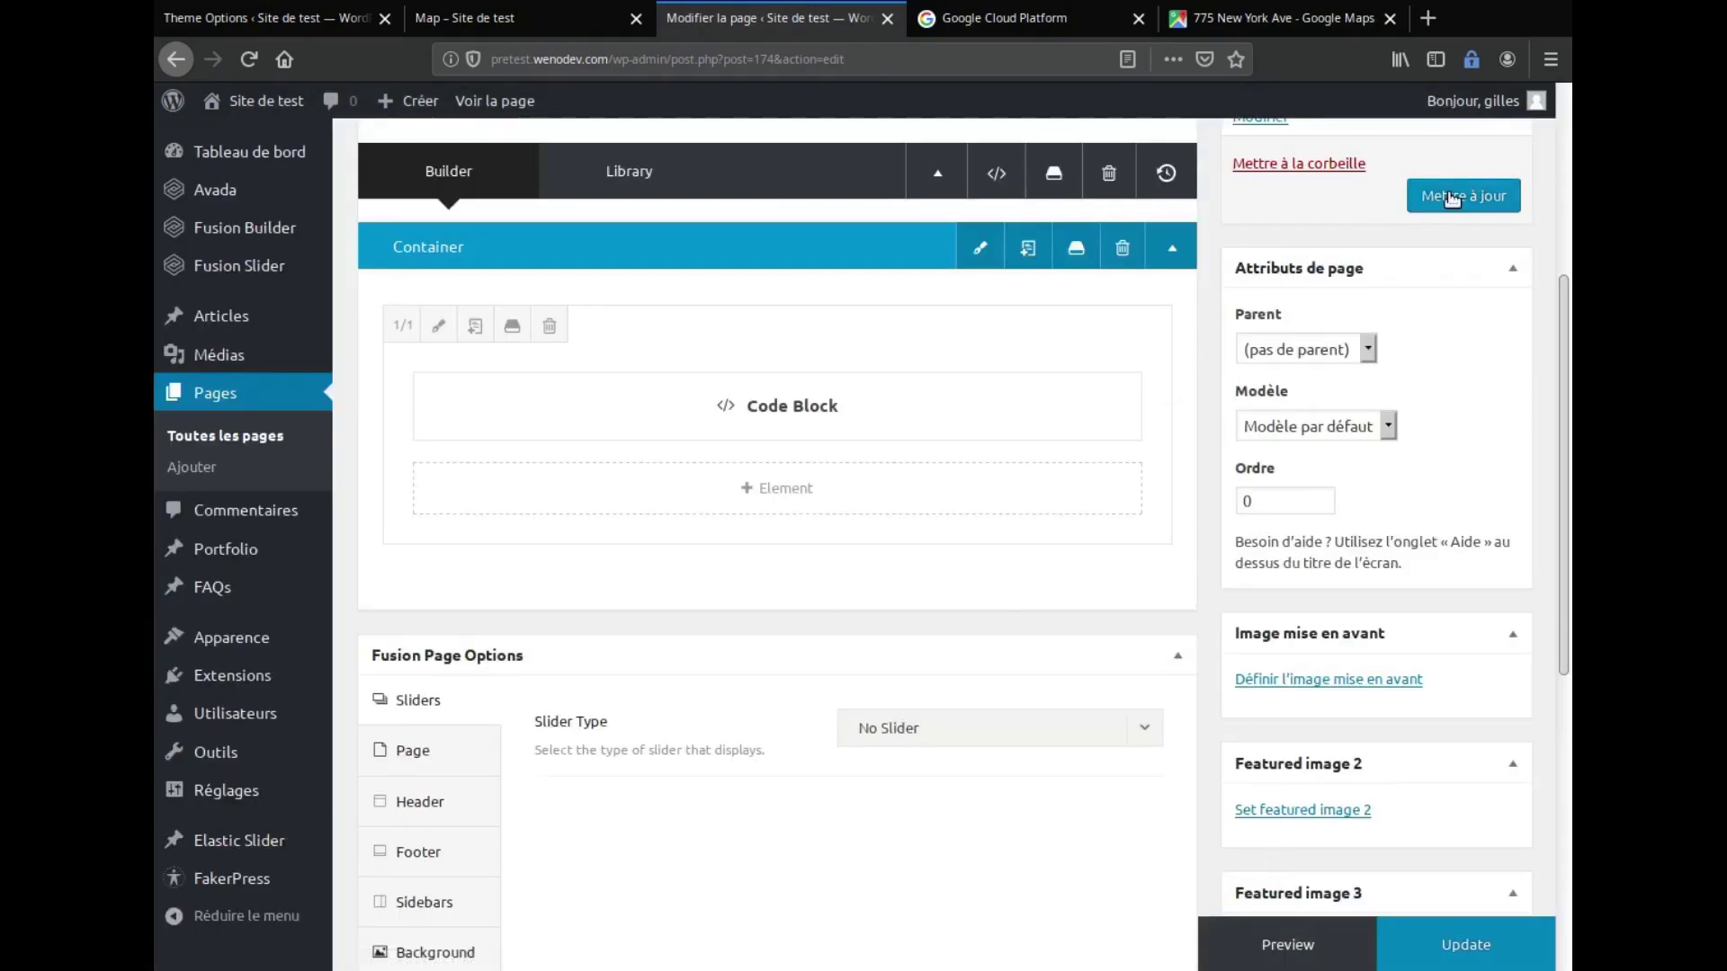